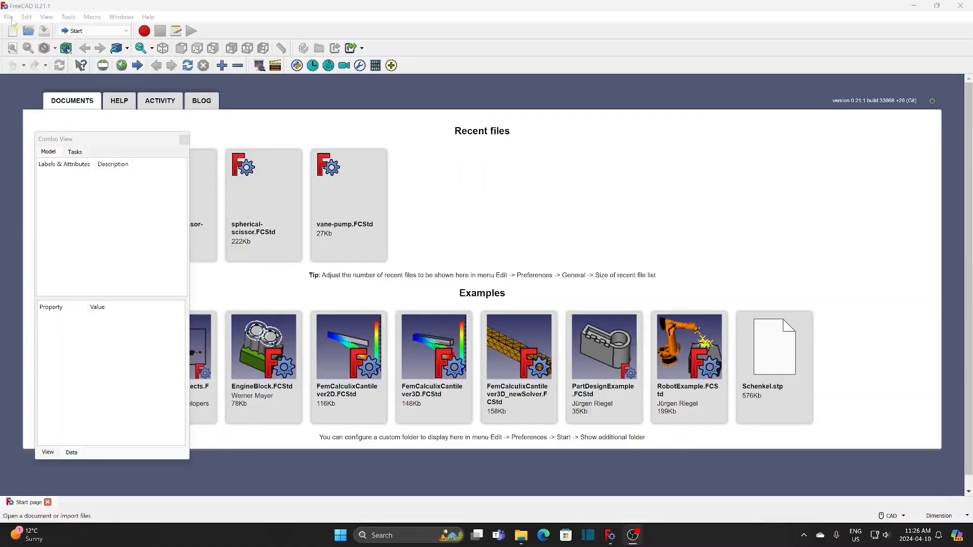
# Create a new document and save it as s-scissor
pyautogui.click(8, 17)
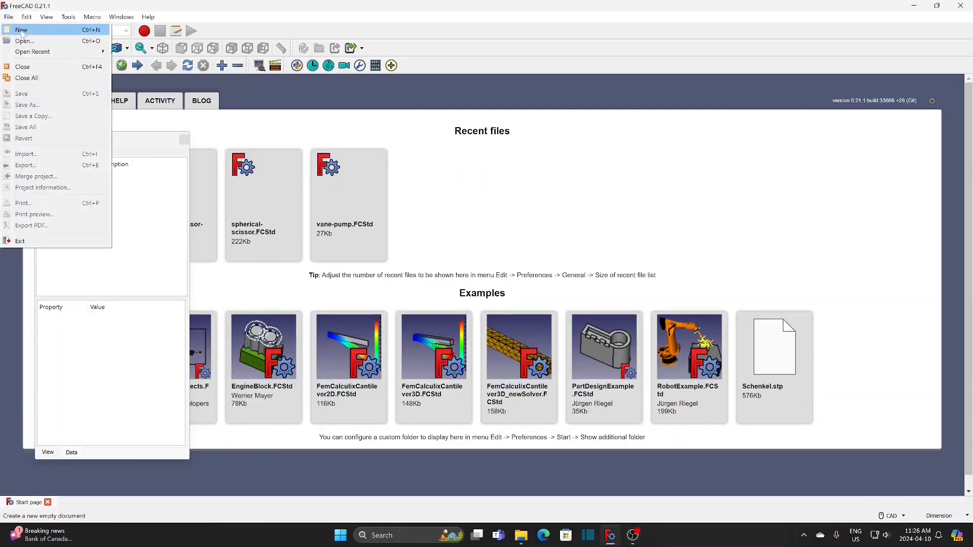
pyautogui.click(22, 31)
pyautogui.click(9, 17)
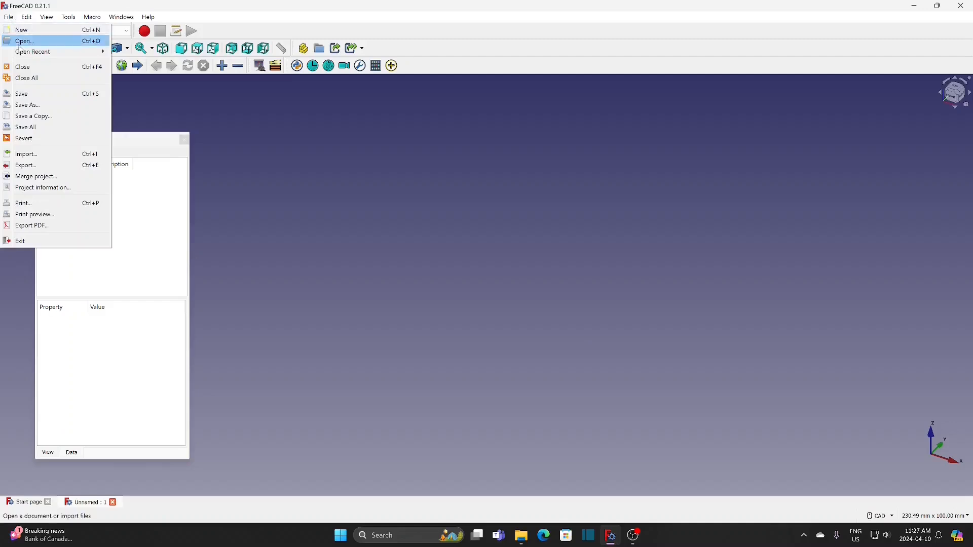
pyautogui.click(38, 107)
pyautogui.click(403, 384)
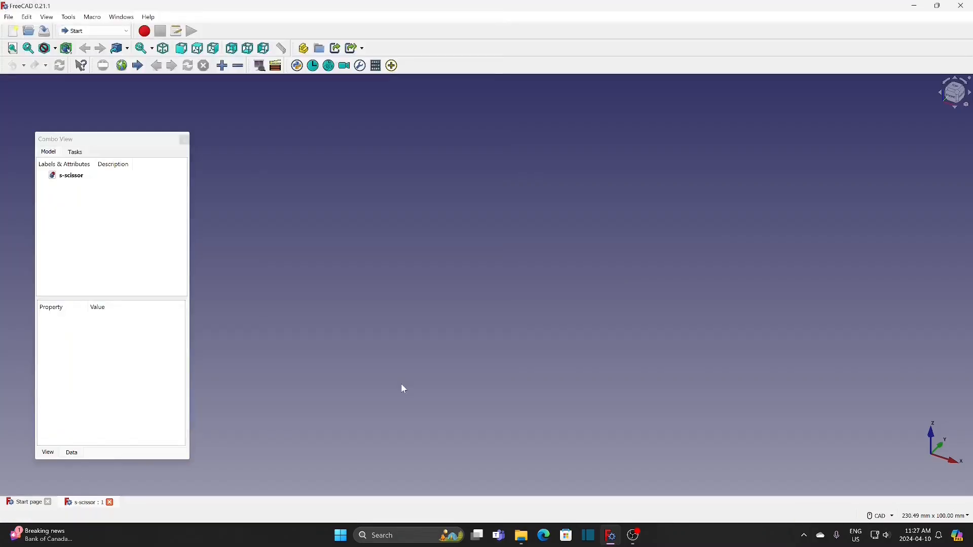
# Switch to the Assembly 4 workbench and create a new assembly container in the s-scissor document
pyautogui.click(67, 177)
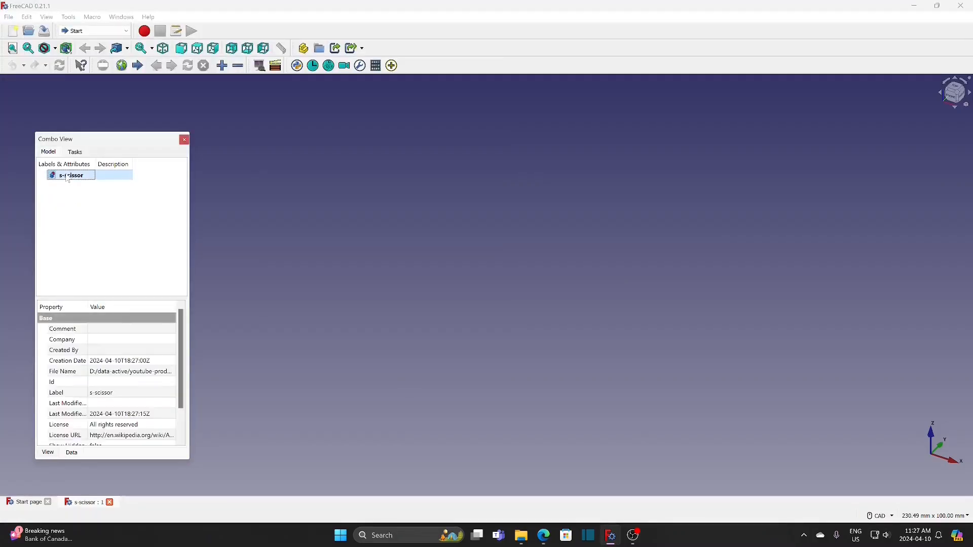
pyautogui.click(96, 31)
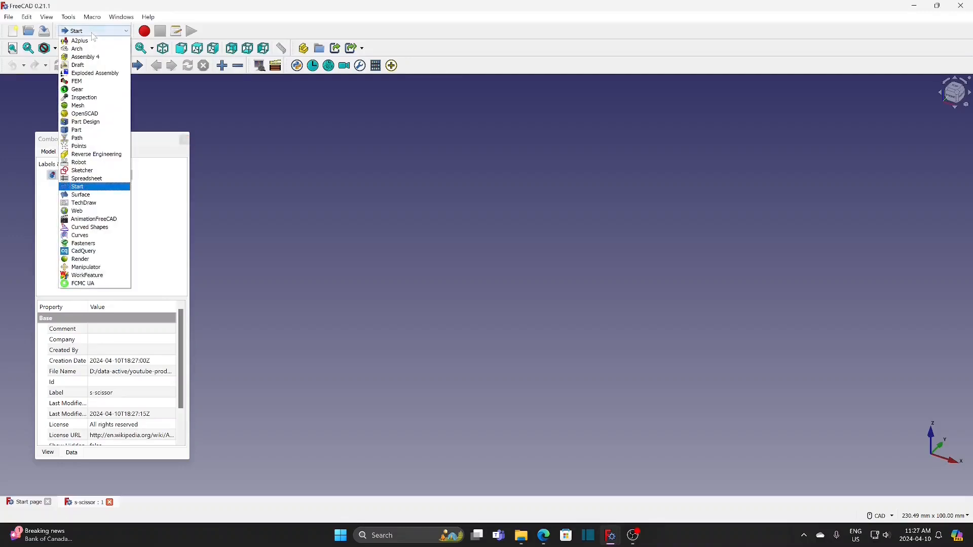
pyautogui.click(91, 58)
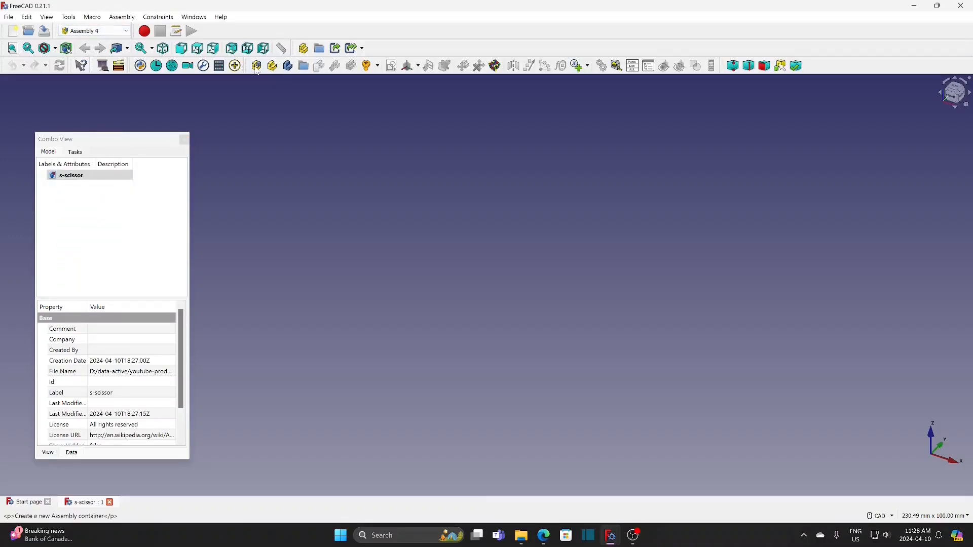
pyautogui.click(257, 67)
# Create a new body named "bar" inside the Parts group
pyautogui.click(76, 186)
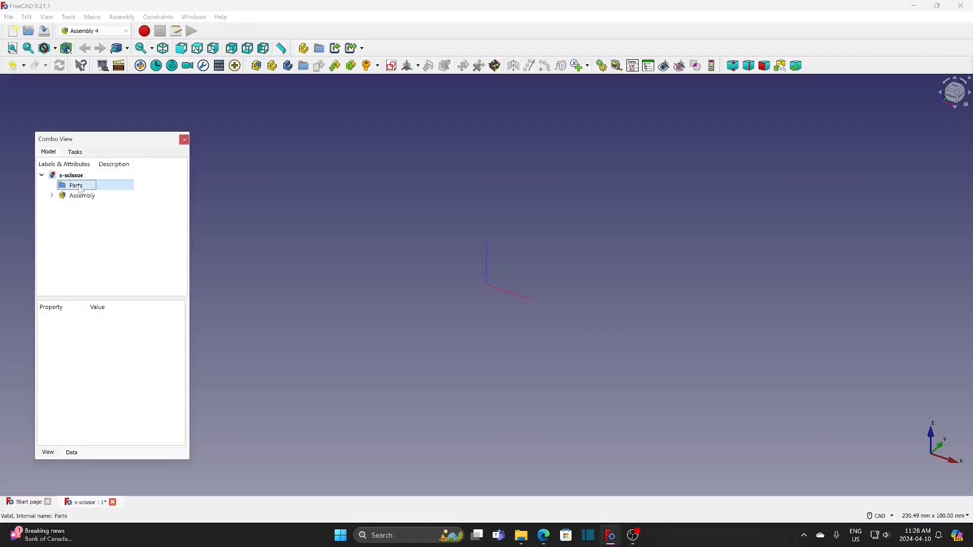
pyautogui.click(288, 66)
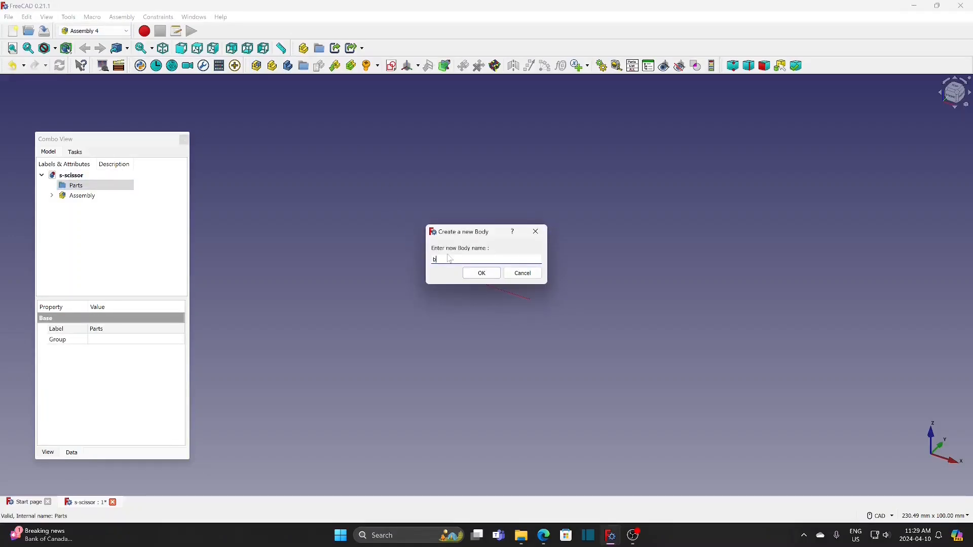
pyautogui.write('bar')
pyautogui.press('Return')
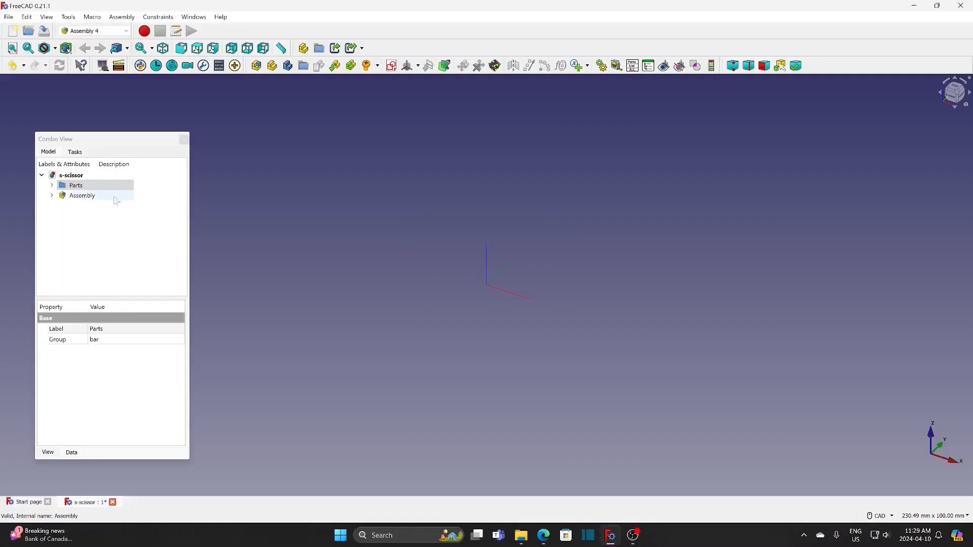
# Create a new sketch in the bar body, keeping the name Sketch_1
pyautogui.click(52, 186)
pyautogui.click(87, 198)
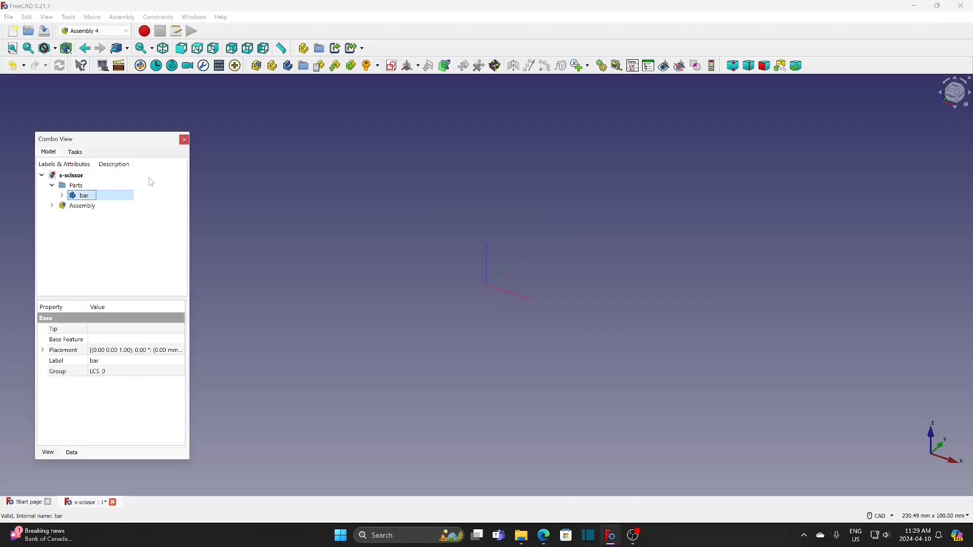
pyautogui.click(392, 66)
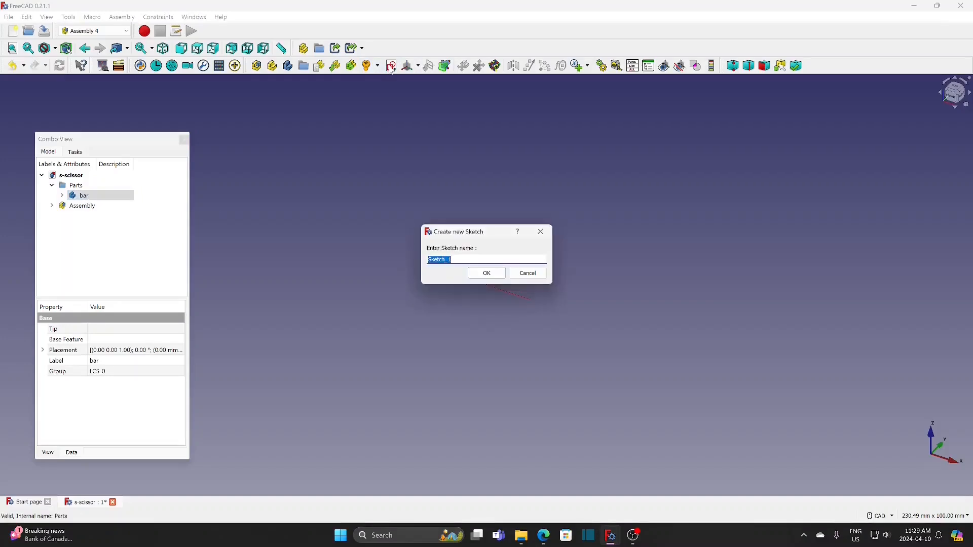
pyautogui.click(487, 274)
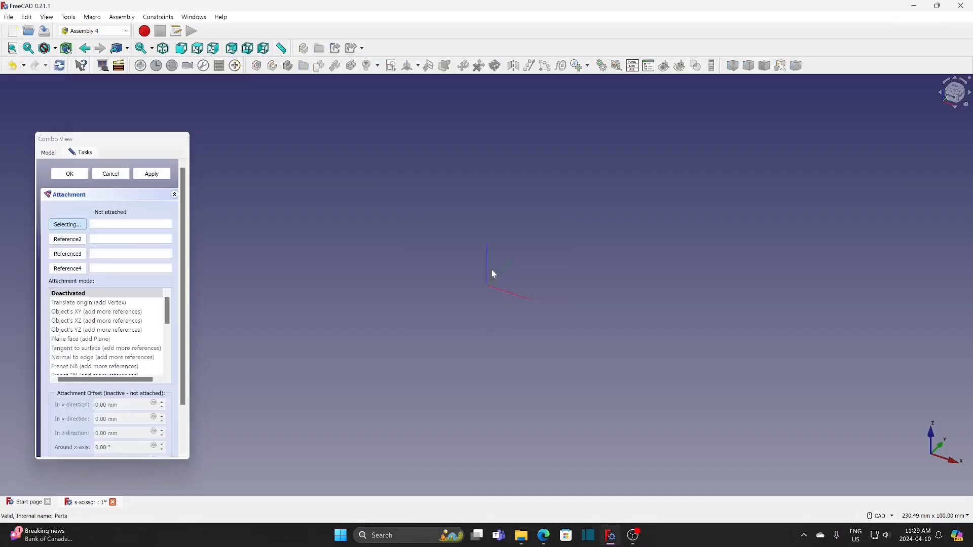
# Attach Sketch_1 to the bar's LCS_0 coordinate system using the Plane face mode
pyautogui.click(48, 153)
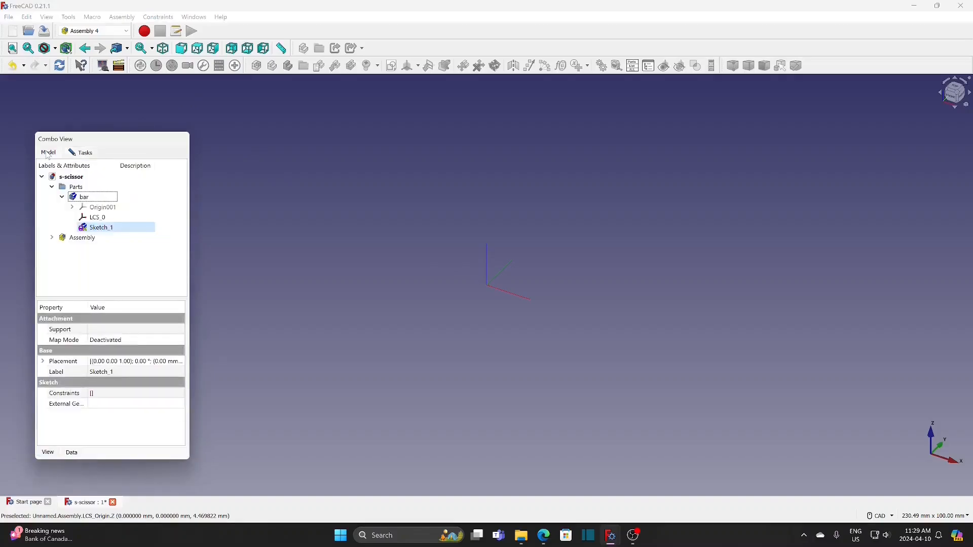
pyautogui.click(97, 217)
pyautogui.click(83, 153)
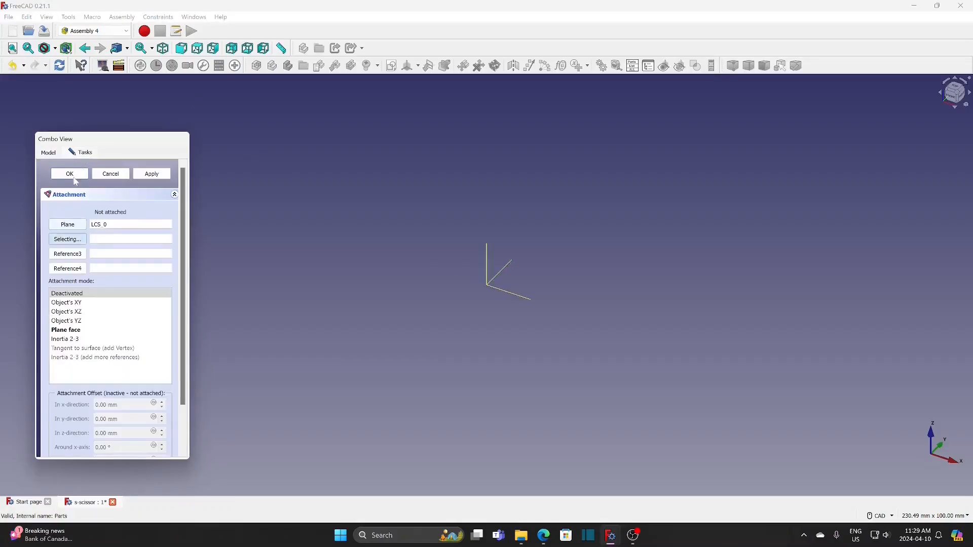
pyautogui.click(76, 176)
# In Sketch_1, draw two construction lines from the origin, one about 41° above and one about 40° below the positive horizontal axis
pyautogui.doubleClick(102, 227)
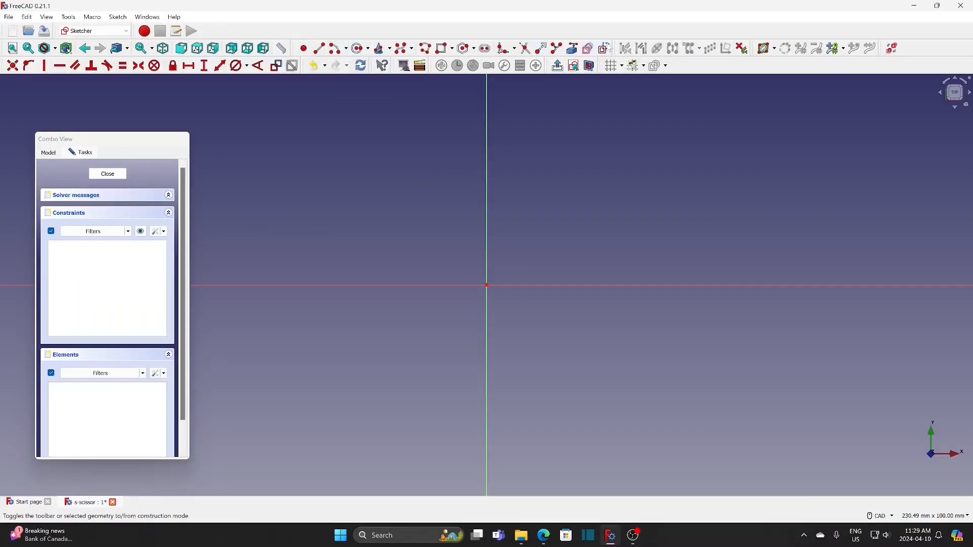
pyautogui.click(605, 48)
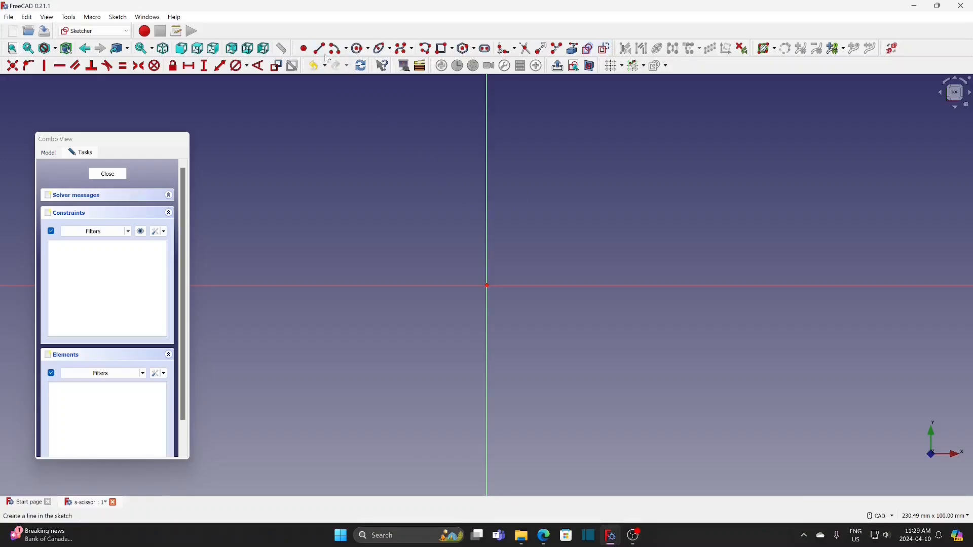
pyautogui.click(487, 287)
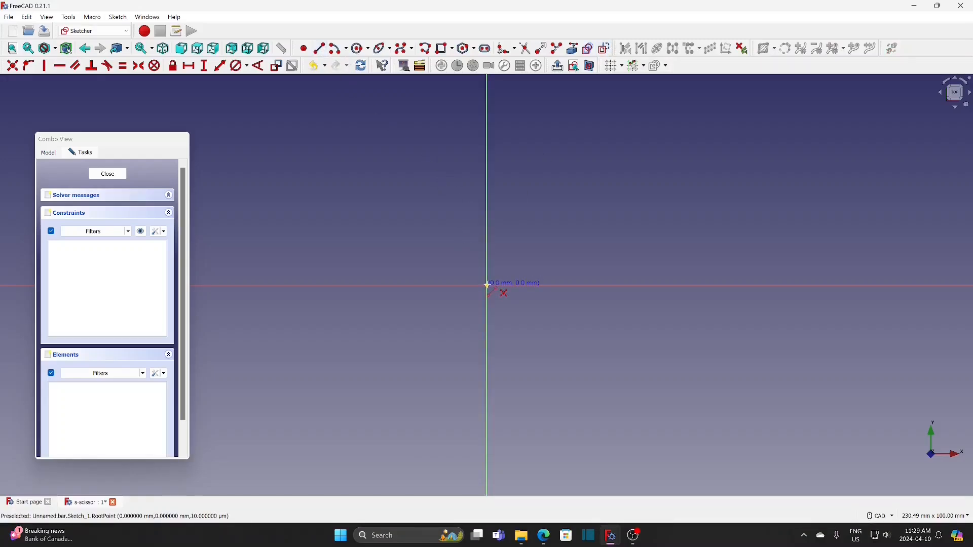
pyautogui.click(669, 128)
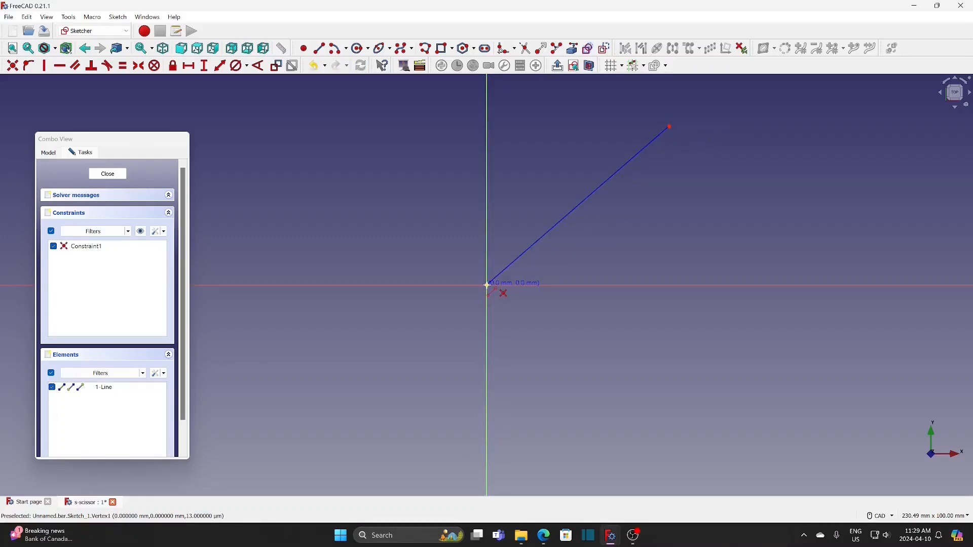
pyautogui.click(690, 455)
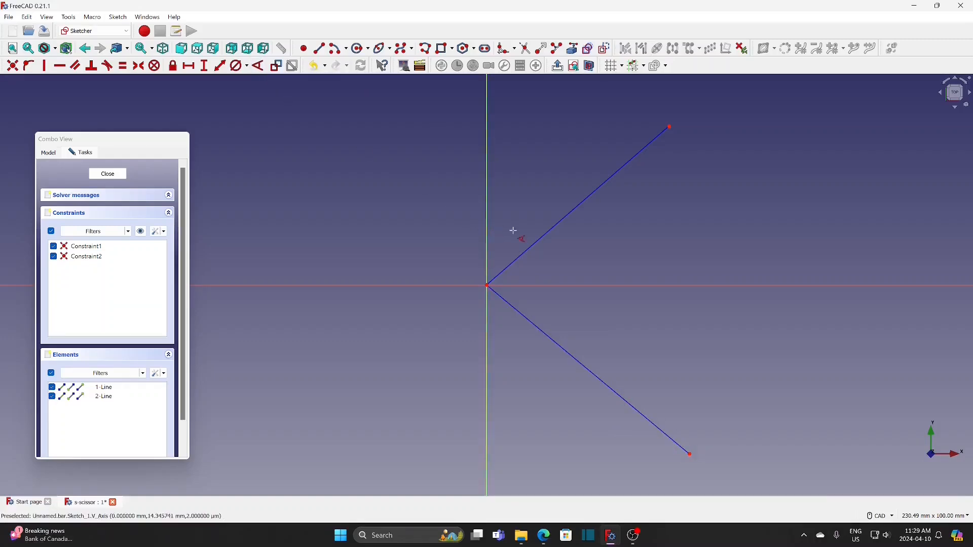
# Constrain the angle between the upper construction line and the horizontal axis to 40°
pyautogui.click(545, 235)
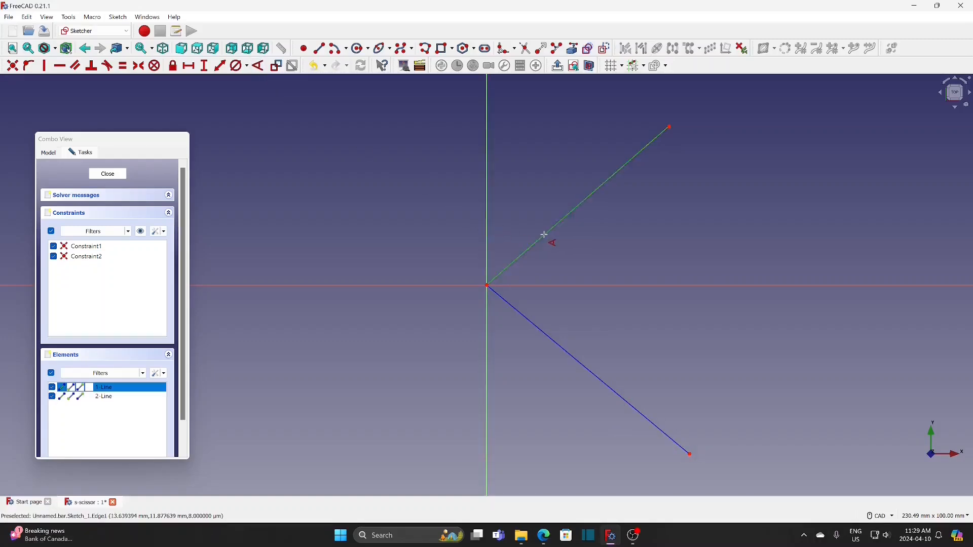
pyautogui.click(547, 285)
pyautogui.press('k')
pyautogui.press('a')
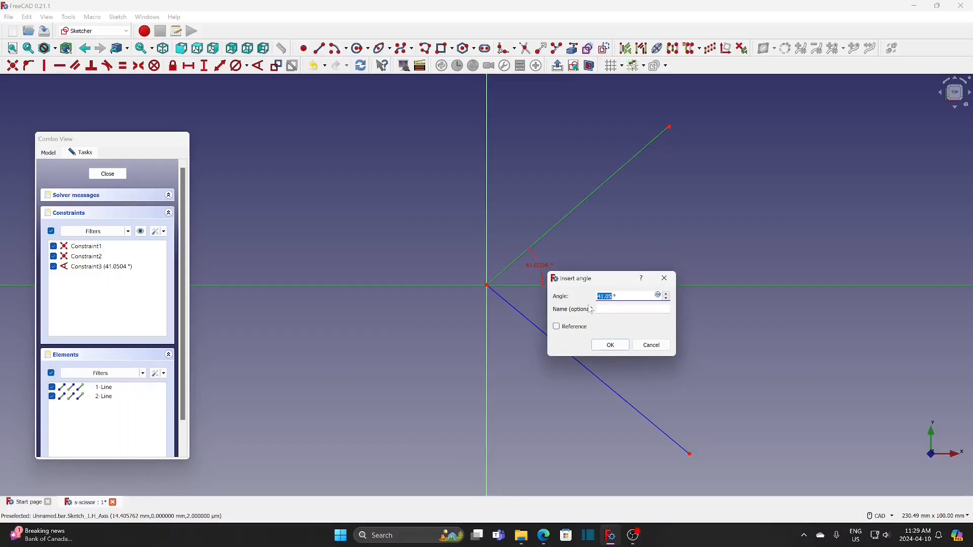
pyautogui.write('40')
pyautogui.click(609, 346)
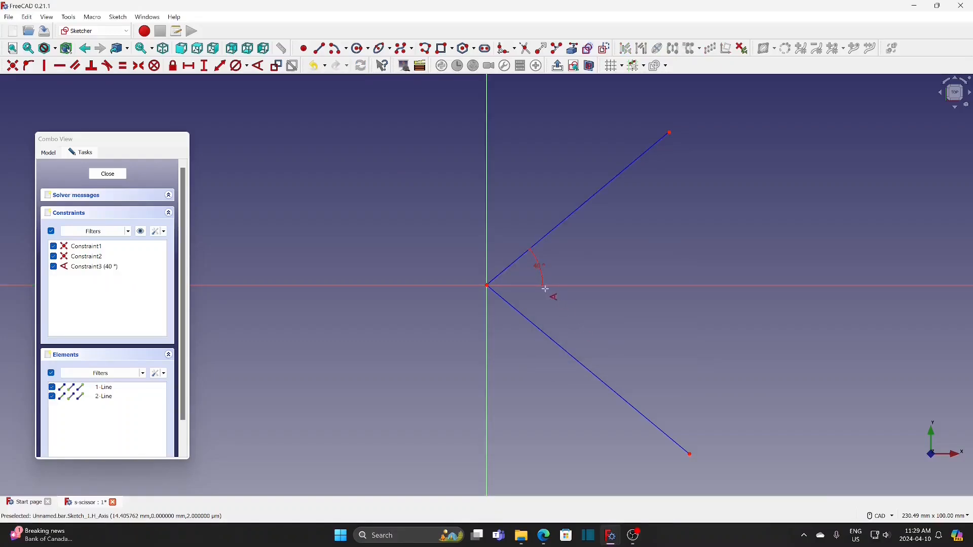
# Constrain the angle between the horizontal axis and the lower construction line to 40°
pyautogui.click(532, 285)
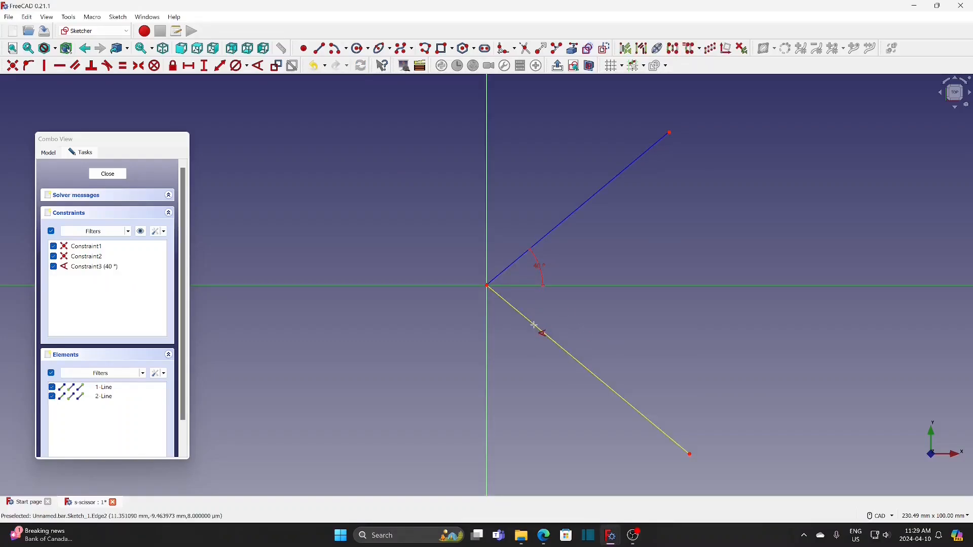
pyautogui.click(534, 324)
pyautogui.write('ka')
pyautogui.write('40')
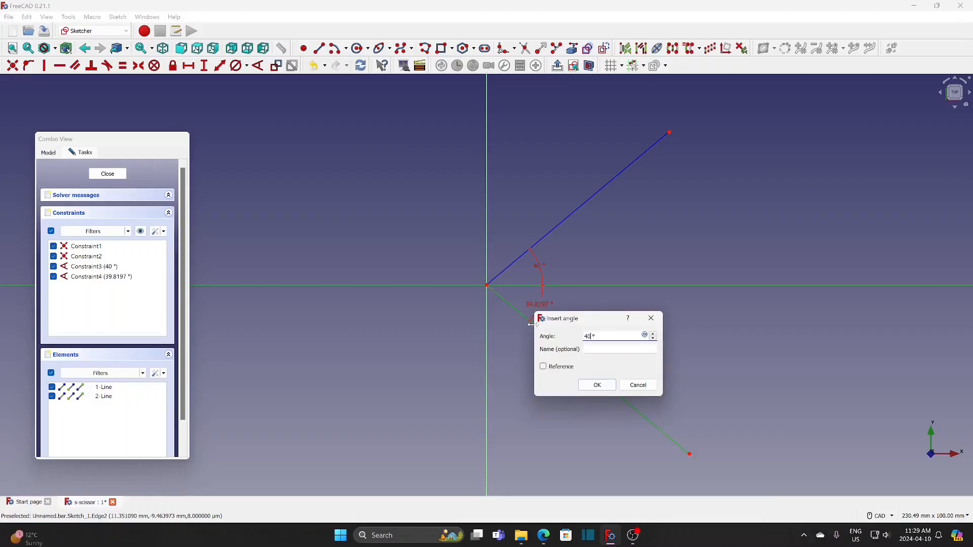
pyautogui.press('Return')
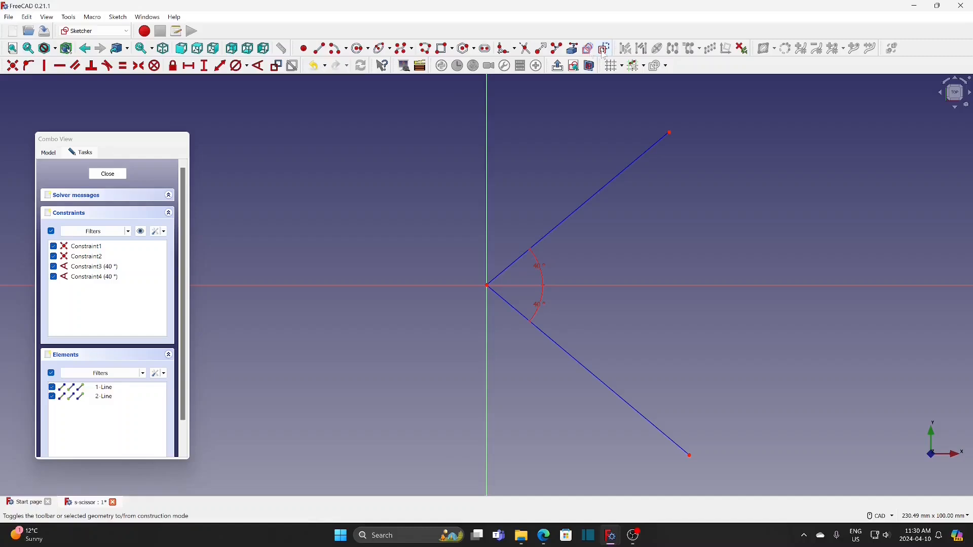
# Draw an arc centred on the origin from the upper to the lower construction line and set its diameter to 80 mm
pyautogui.click(341, 51)
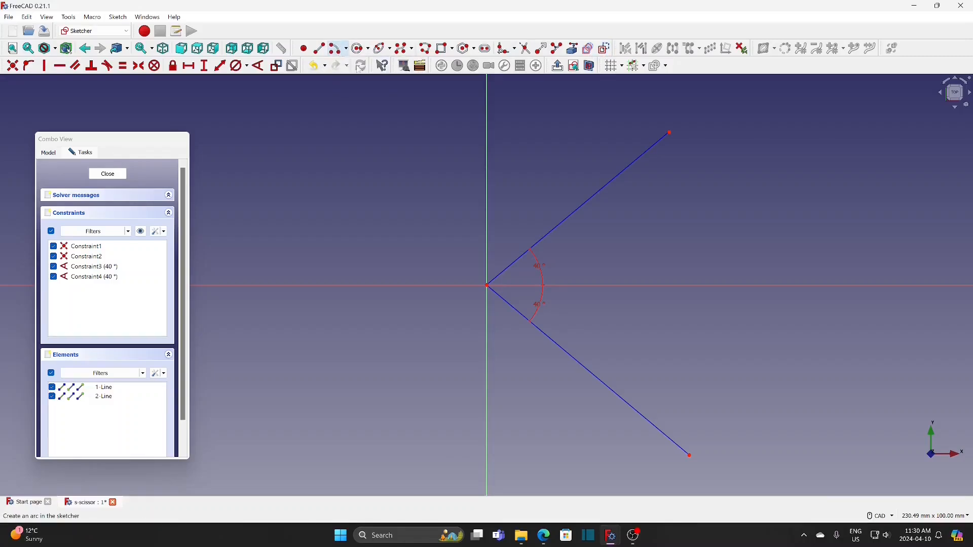
pyautogui.click(487, 286)
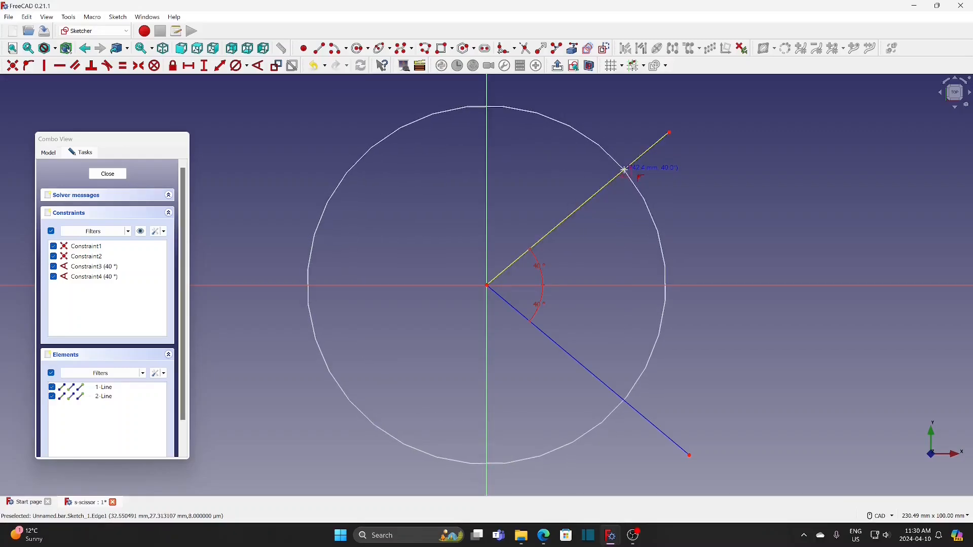
pyautogui.click(625, 170)
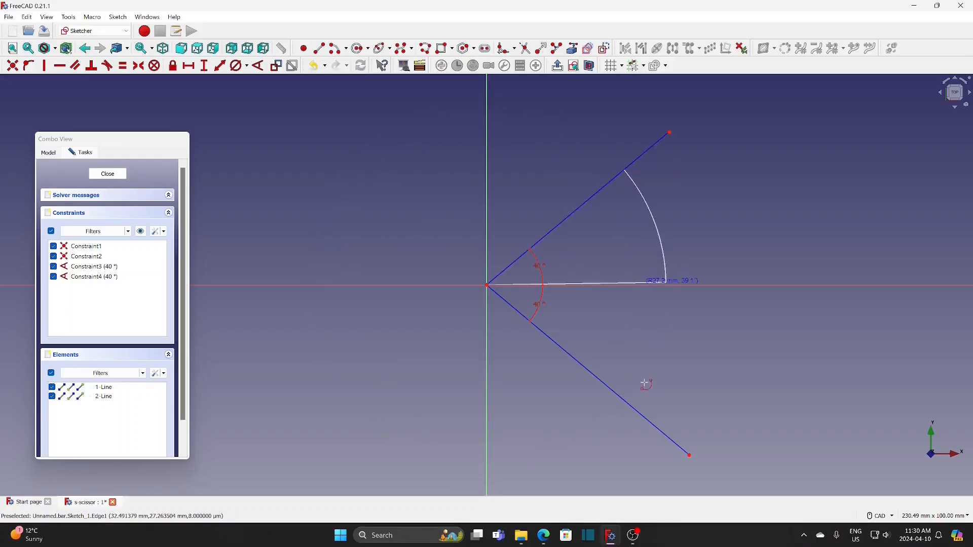
pyautogui.click(642, 417)
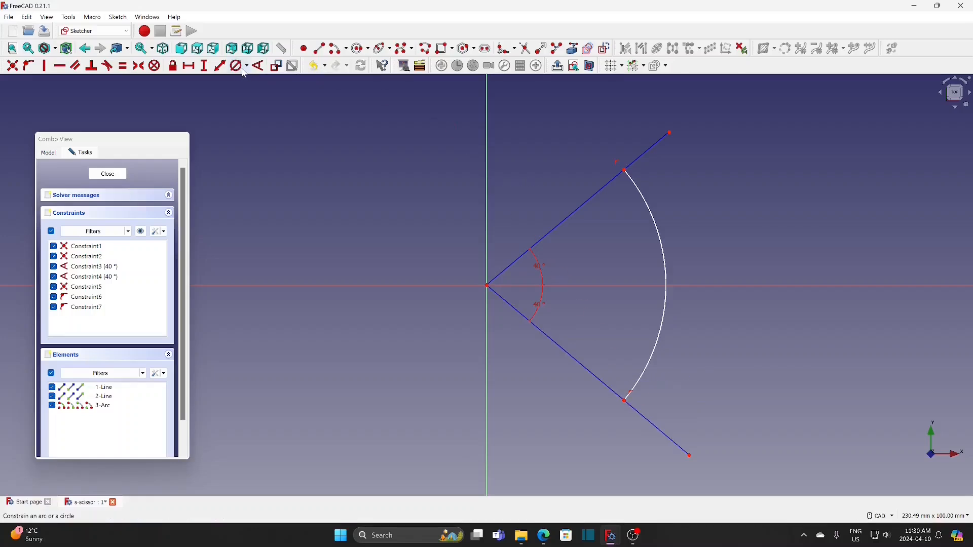
pyautogui.click(666, 275)
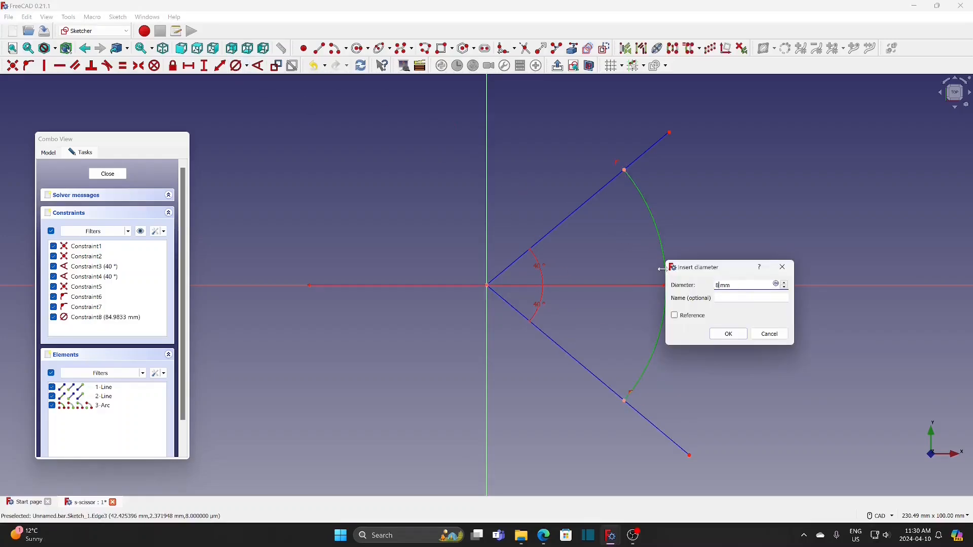
pyautogui.press('Return')
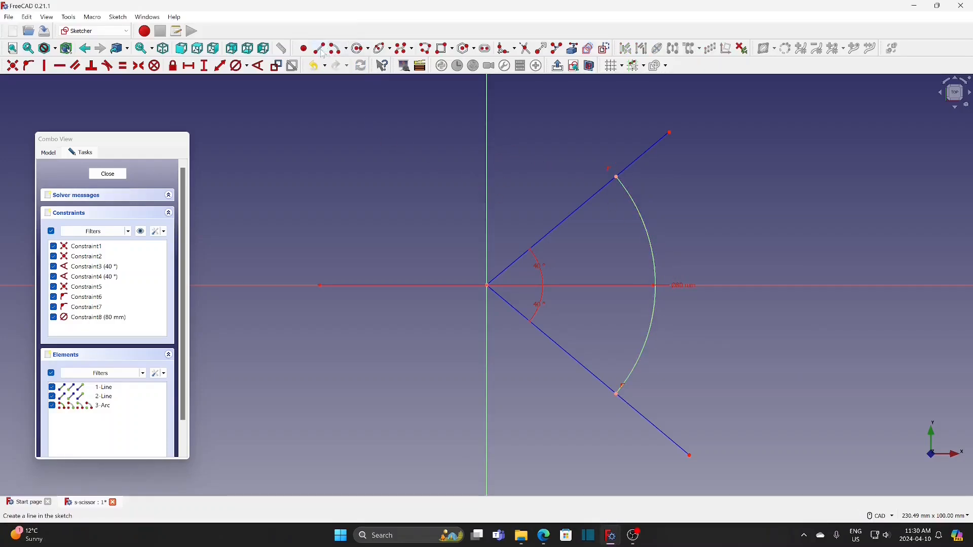
# Draw a second, concentric arc inside the 80 mm arc between the construction lines, with a radius of about 33.5 mm
pyautogui.click(338, 48)
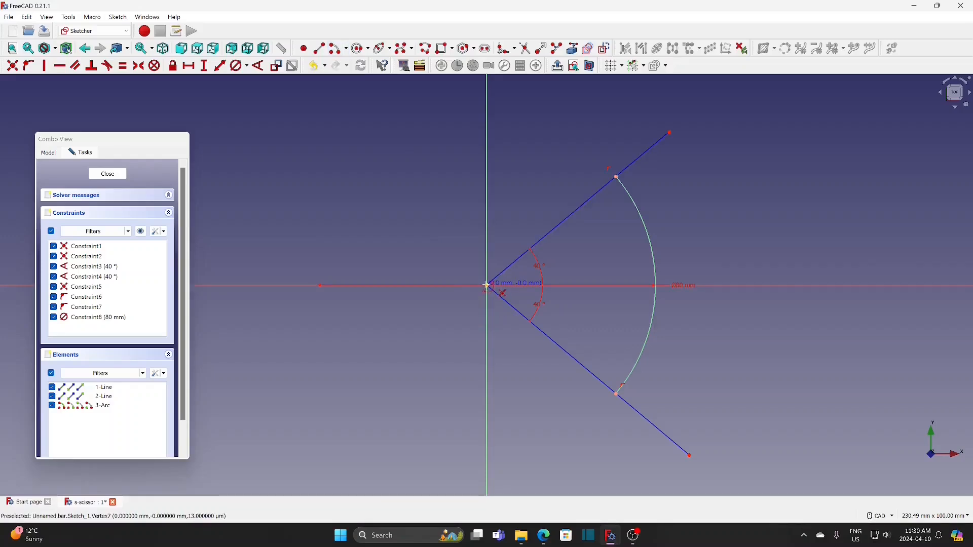
pyautogui.click(487, 286)
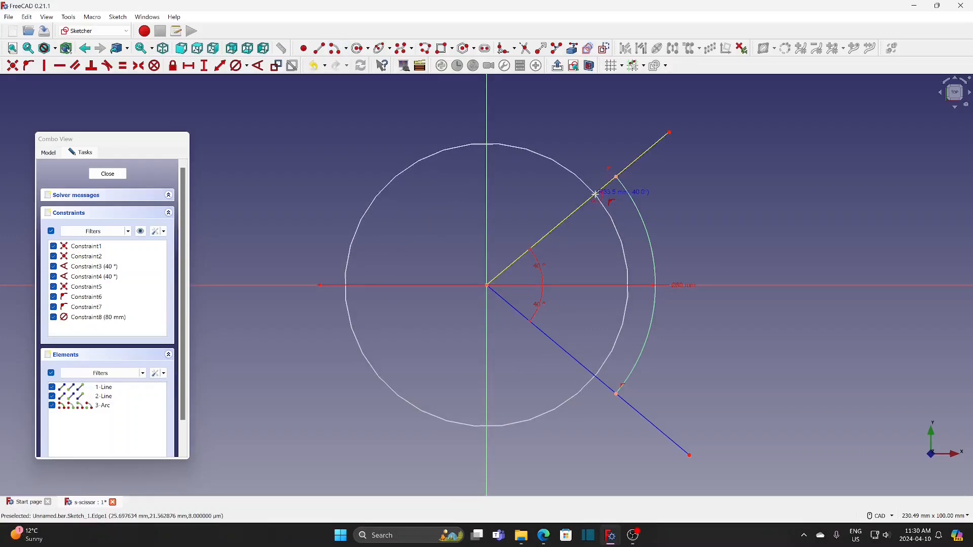
pyautogui.click(595, 194)
pyautogui.click(602, 381)
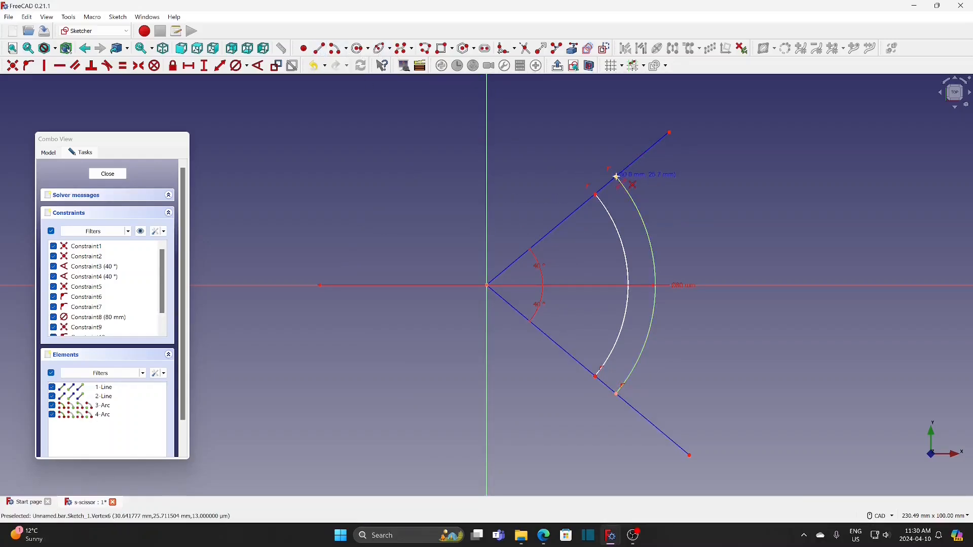
# Close the arc profile with two straight lines joining the arcs' upper endpoints and their lower endpoints
pyautogui.click(608, 183)
pyautogui.click(596, 195)
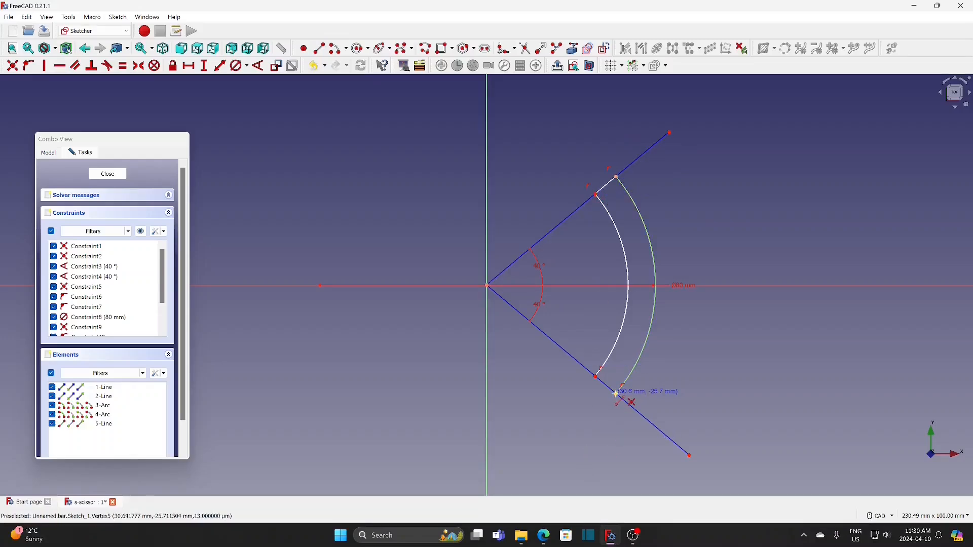
pyautogui.click(616, 393)
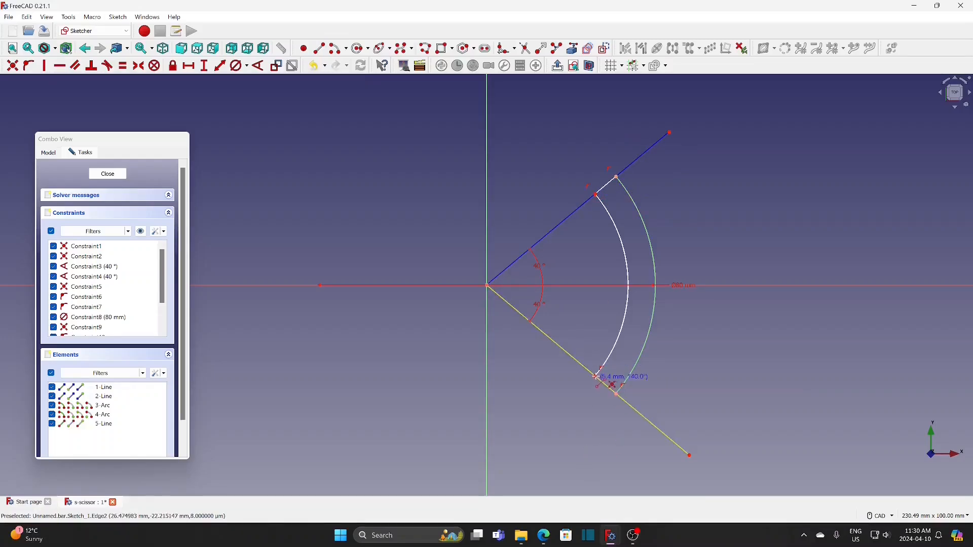
pyautogui.click(596, 376)
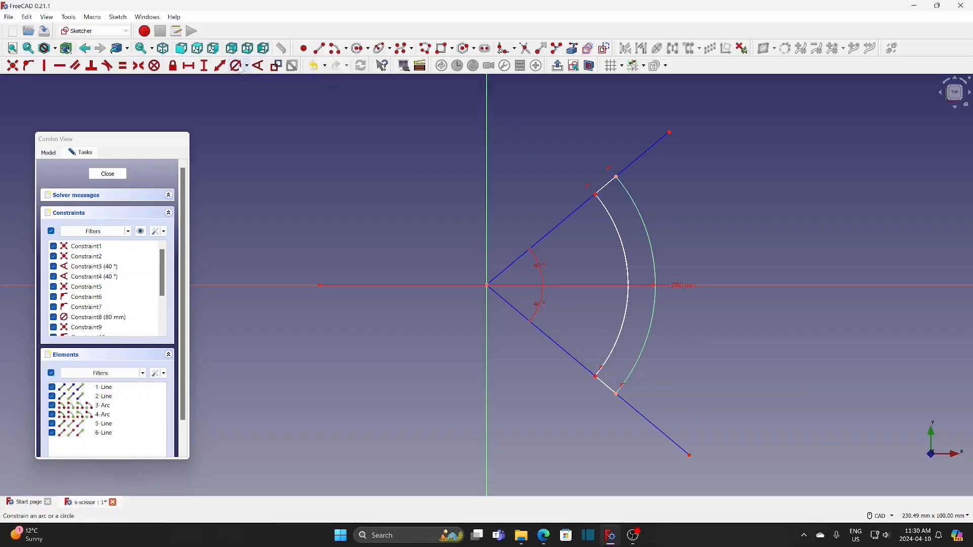
# Set the inner arc's diameter to 78 mm and finish the profile sketch
pyautogui.click(625, 254)
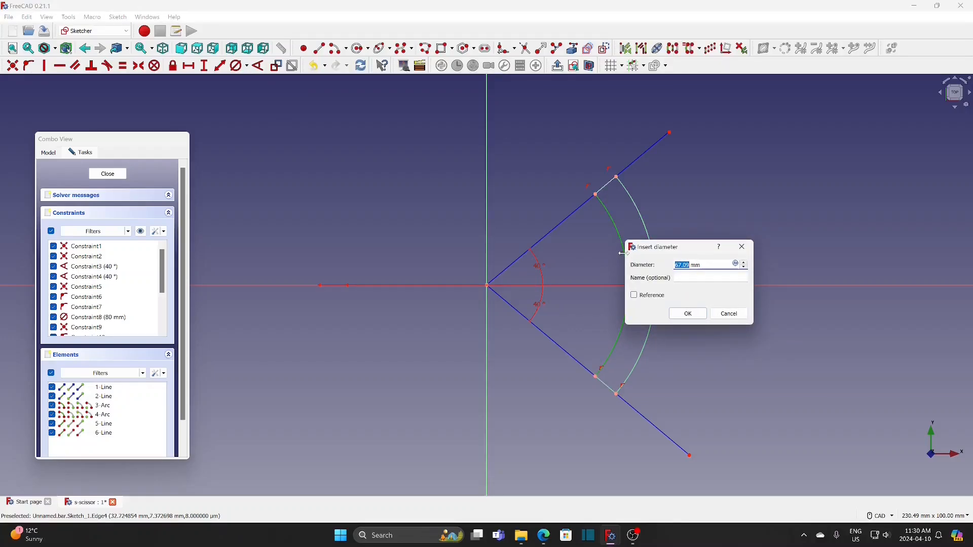
pyautogui.write('78')
pyautogui.click(685, 314)
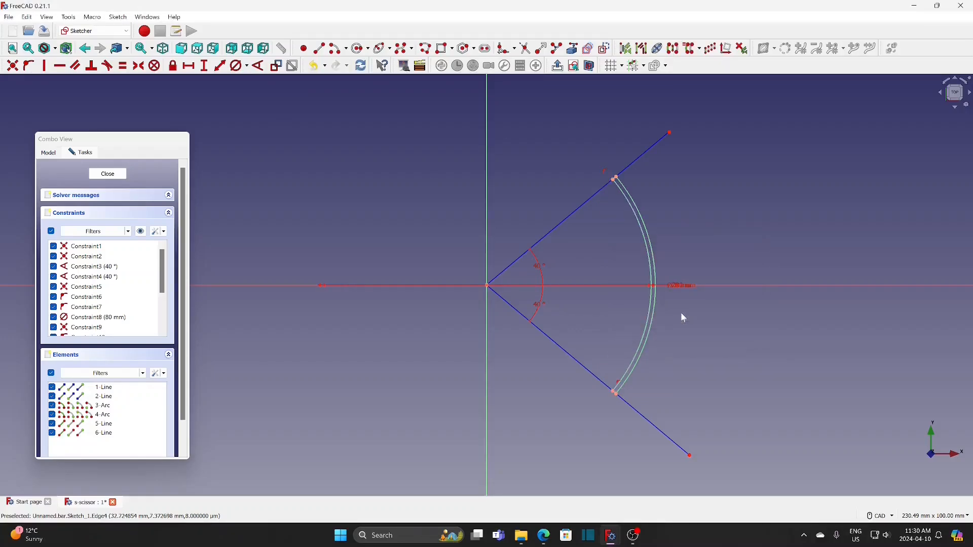
pyautogui.click(101, 173)
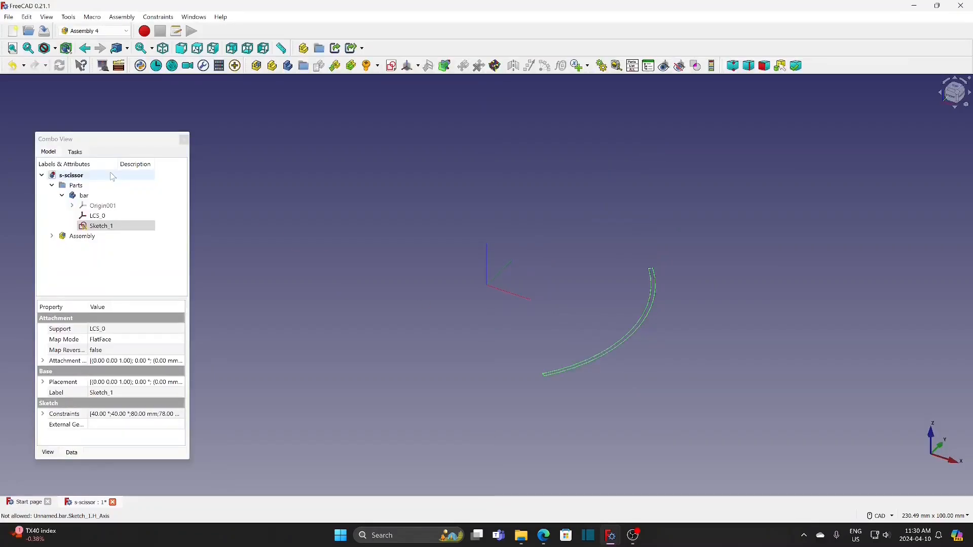
# Make the bar the active body and revolve its arc profile 5° about the vertical sketch axis, symmetric to the plane
pyautogui.click(111, 226)
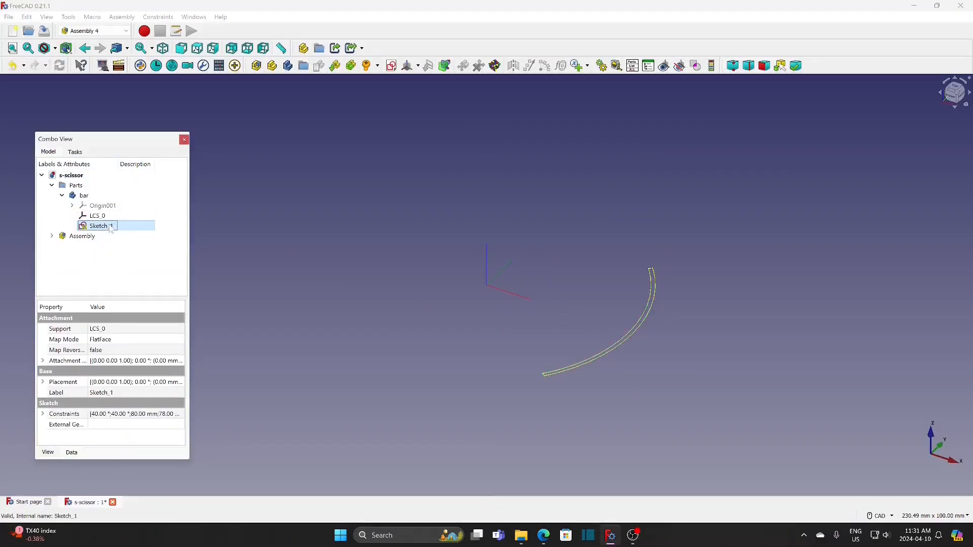
pyautogui.rightClick(82, 196)
pyautogui.click(114, 203)
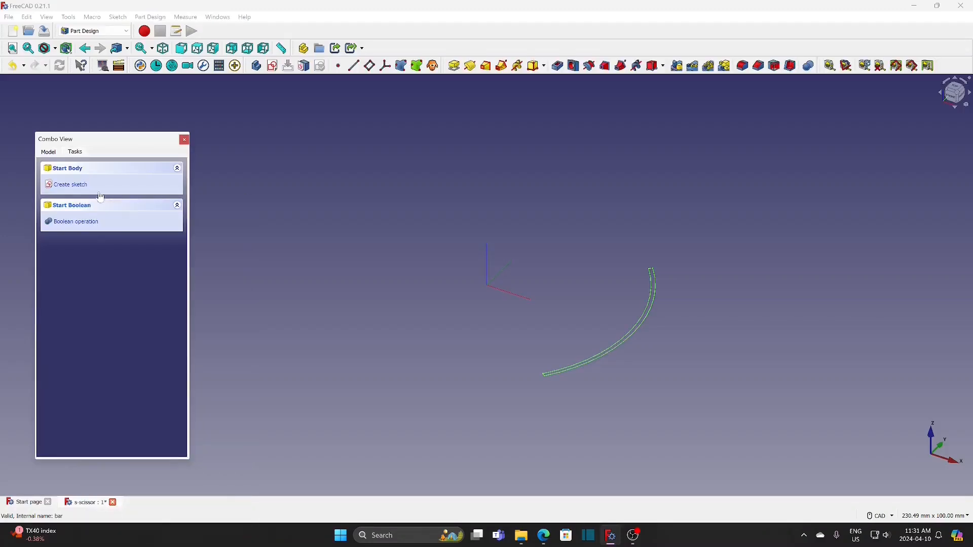
pyautogui.click(49, 152)
pyautogui.click(99, 226)
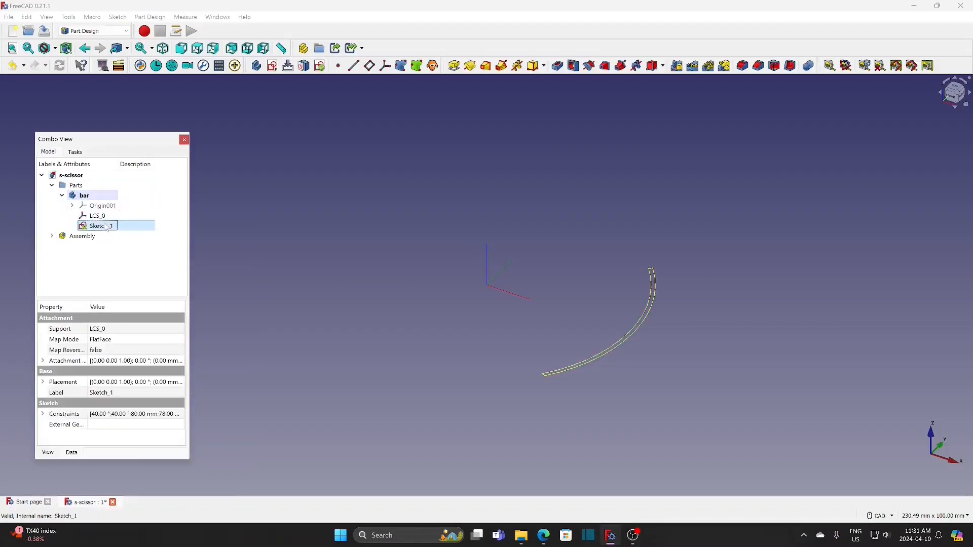
pyautogui.click(470, 66)
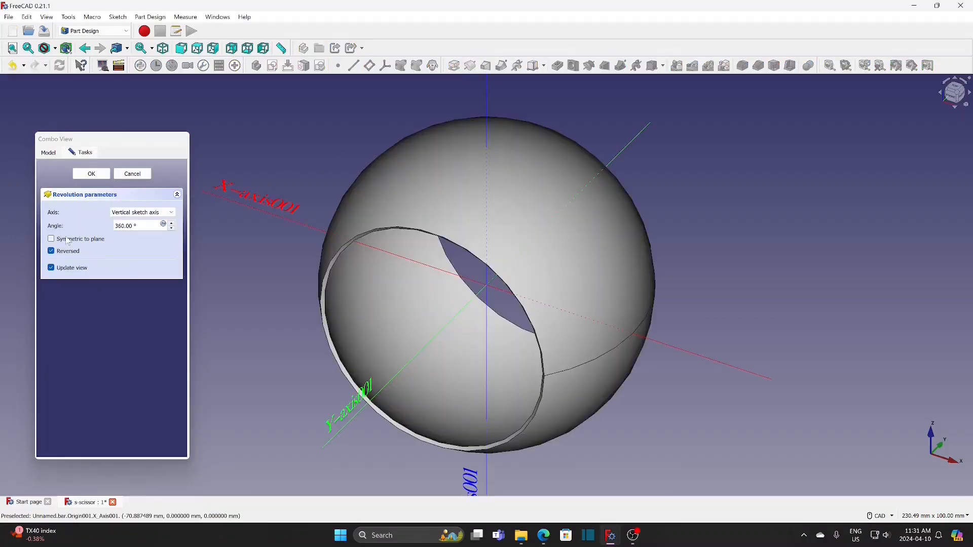
pyautogui.click(68, 240)
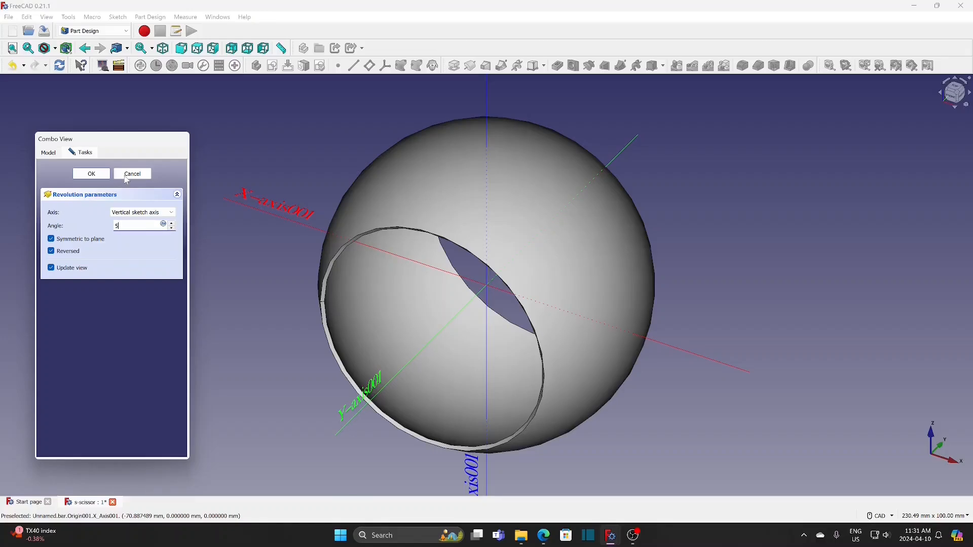
pyautogui.click(92, 174)
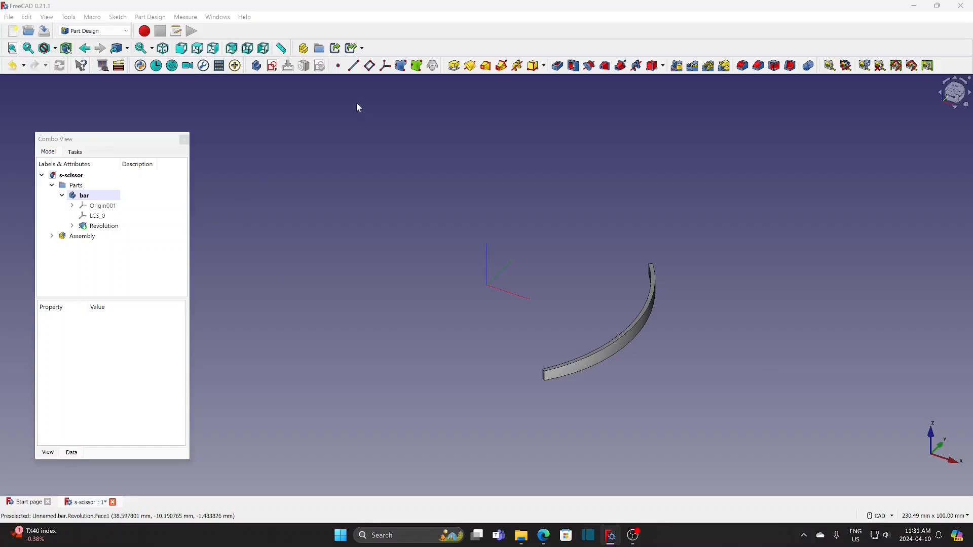
# Start a sketch on the bar's YZ plane and draw two concentric circles at the origin, about 9 mm and 15.7 mm in diameter
pyautogui.click(272, 67)
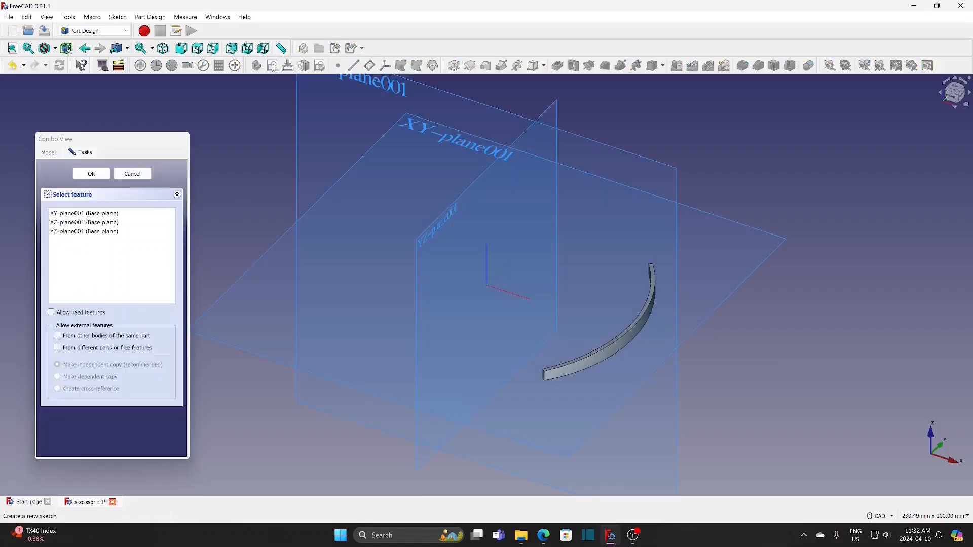
pyautogui.click(434, 229)
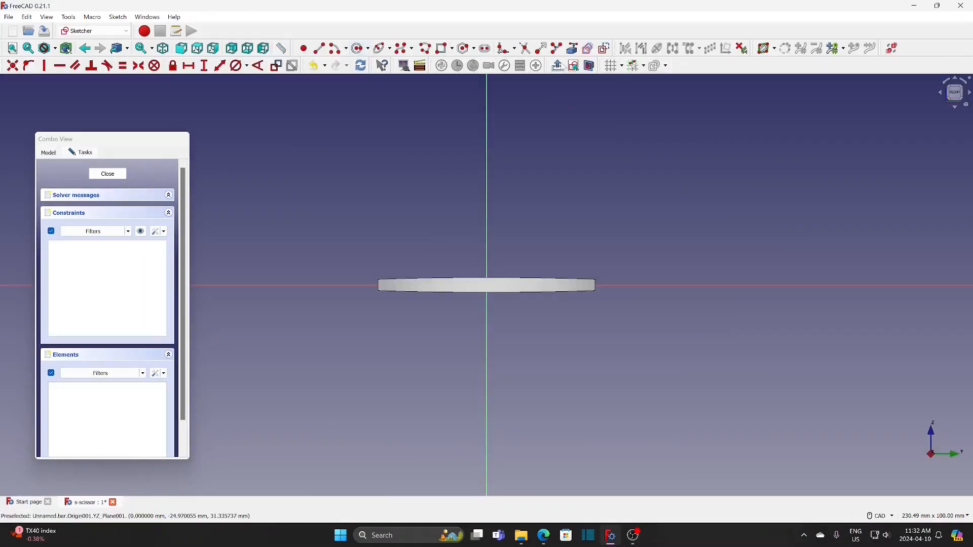
pyautogui.click(359, 49)
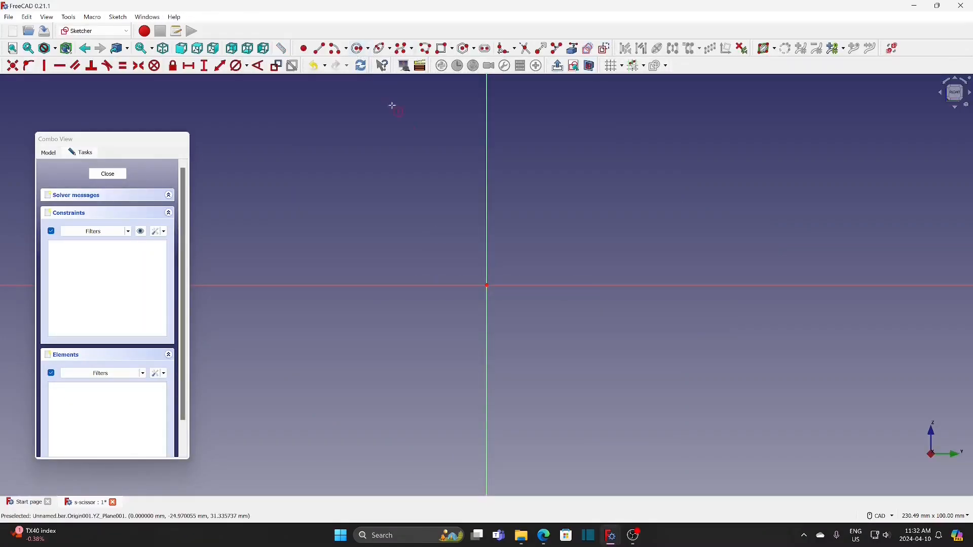
pyautogui.click(488, 285)
pyautogui.click(497, 269)
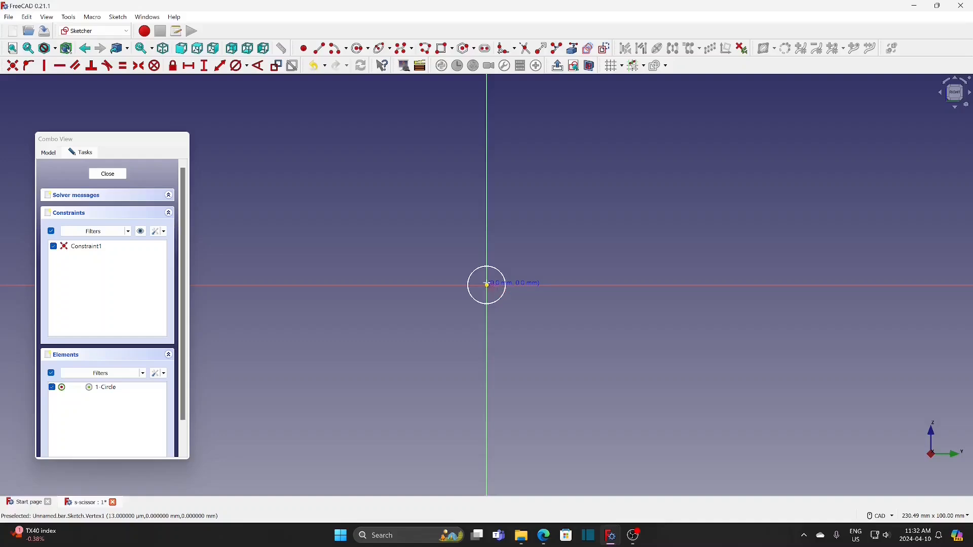
pyautogui.click(487, 285)
pyautogui.click(508, 259)
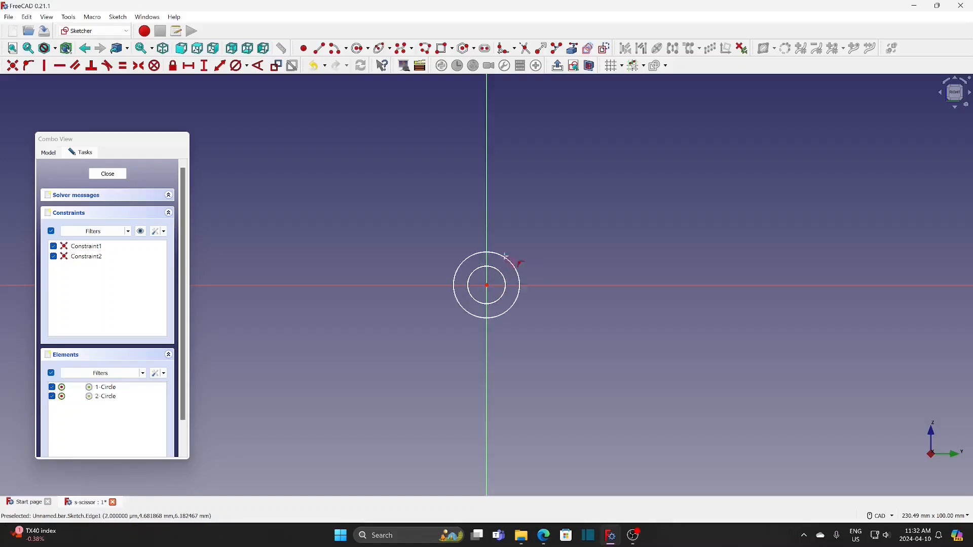
# Set the larger circle's diameter to 2 mm and the other circle's to 1.4 mm, and finish the sketch
pyautogui.click(239, 67)
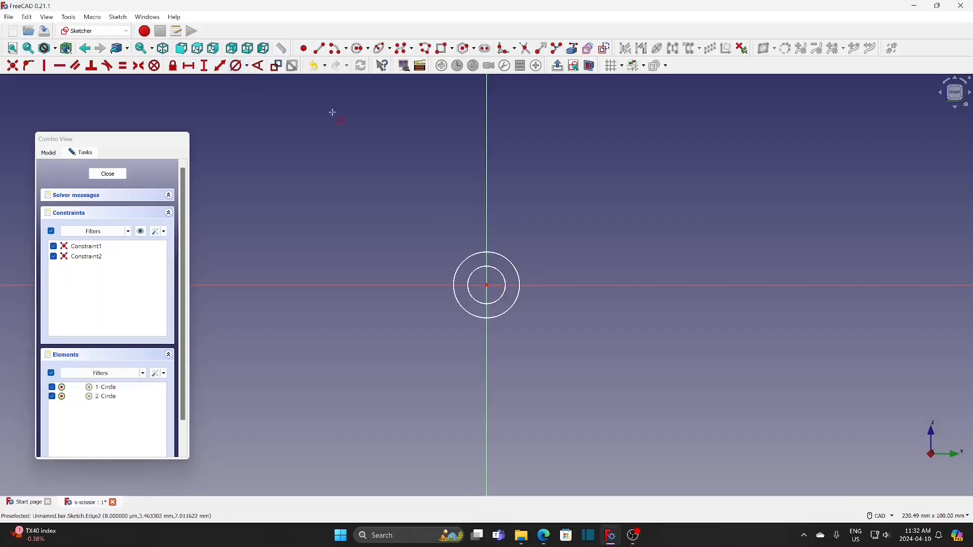
pyautogui.click(523, 281)
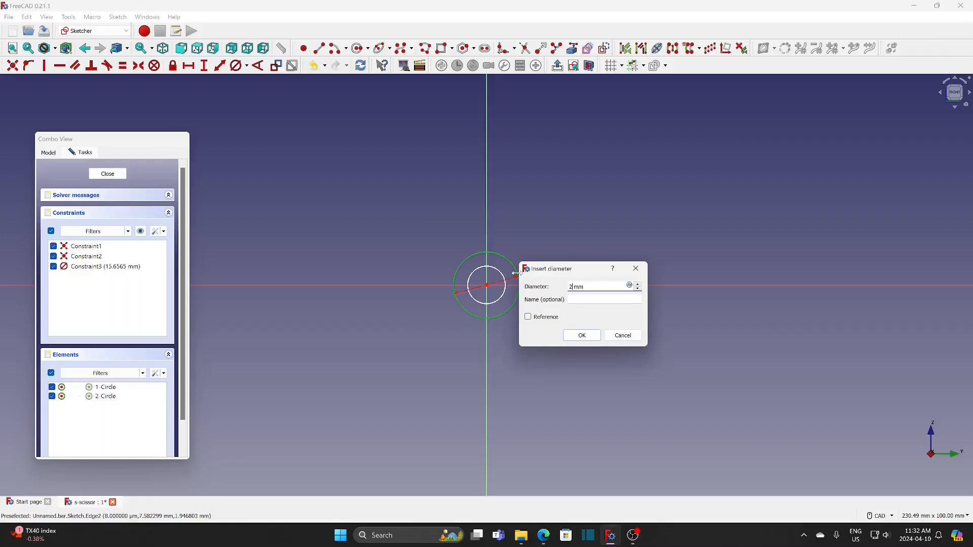
pyautogui.click(583, 337)
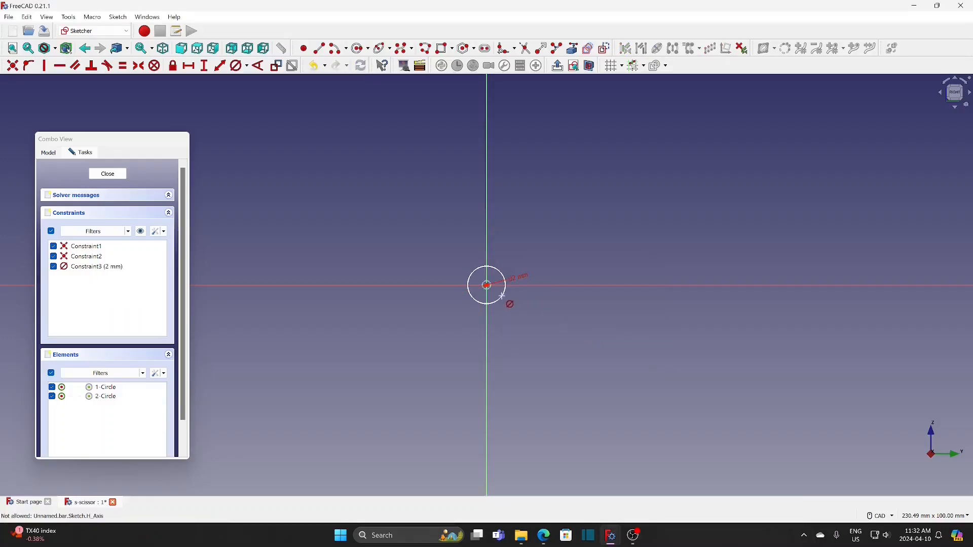
pyautogui.scroll(2, 493, 296)
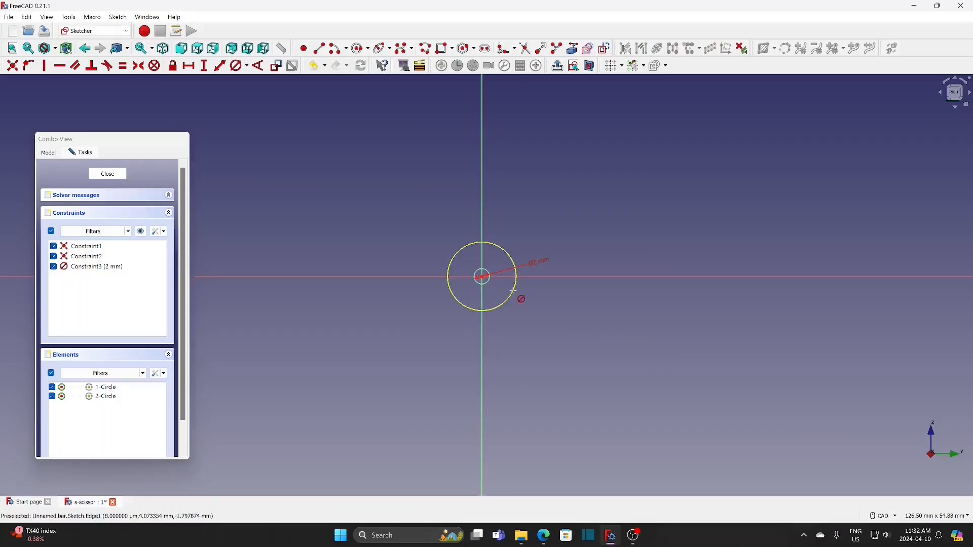
pyautogui.scroll(3, 512, 294)
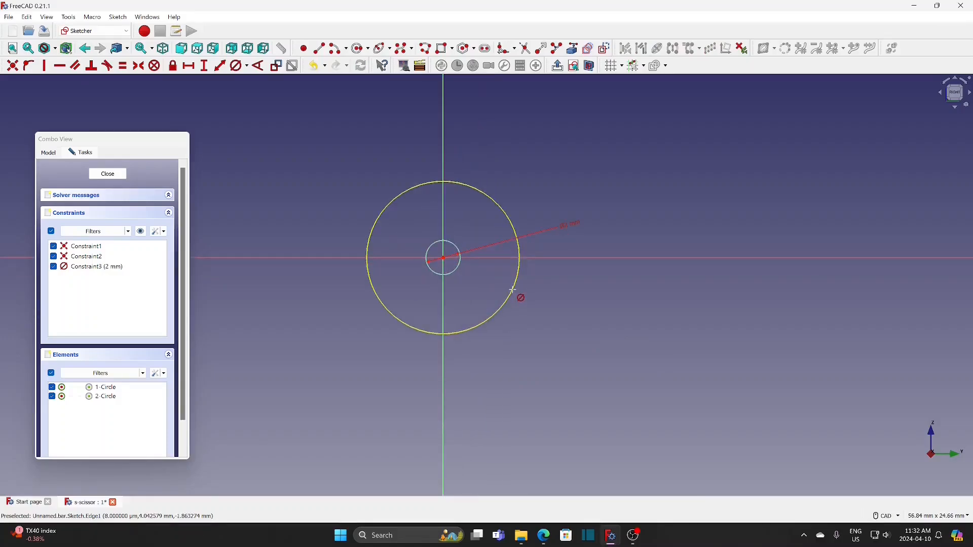
pyautogui.click(513, 292)
pyautogui.write('1.4')
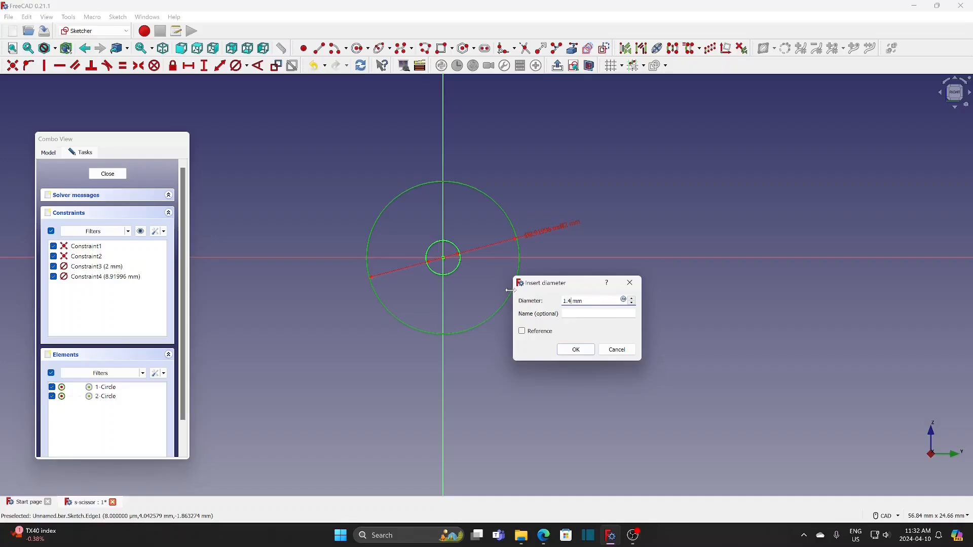
pyautogui.click(581, 350)
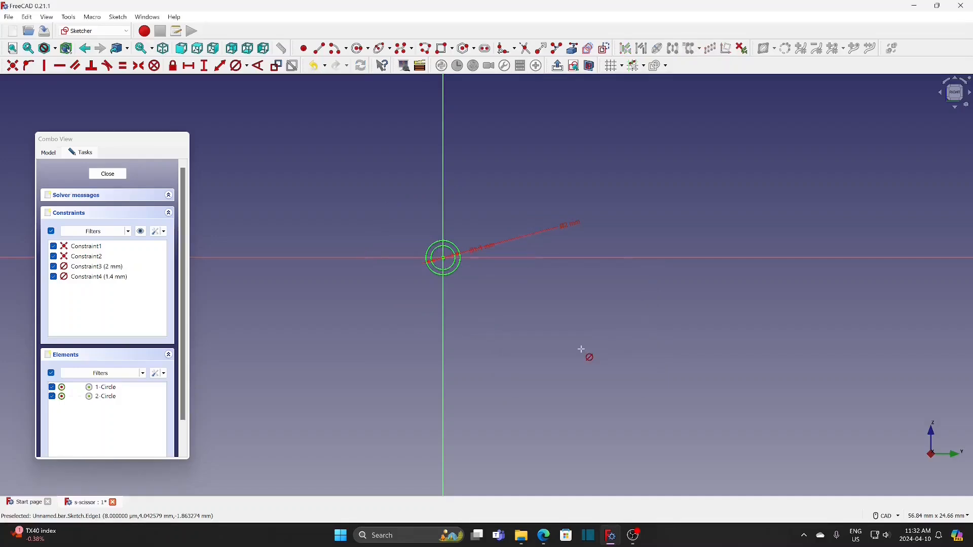
pyautogui.click(115, 178)
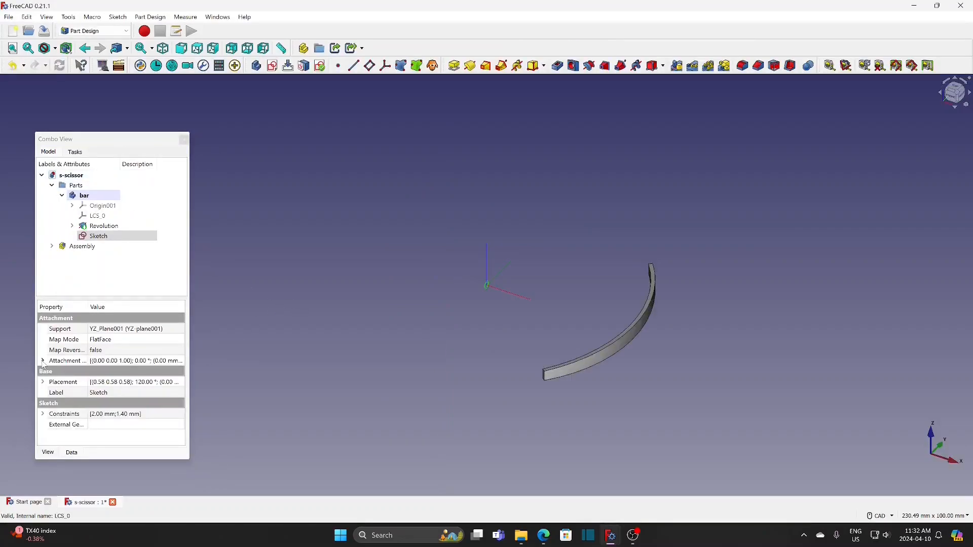
# Offset the two-circle sketch from its plane by setting the attachment offset's z position to 40 mm
pyautogui.click(43, 361)
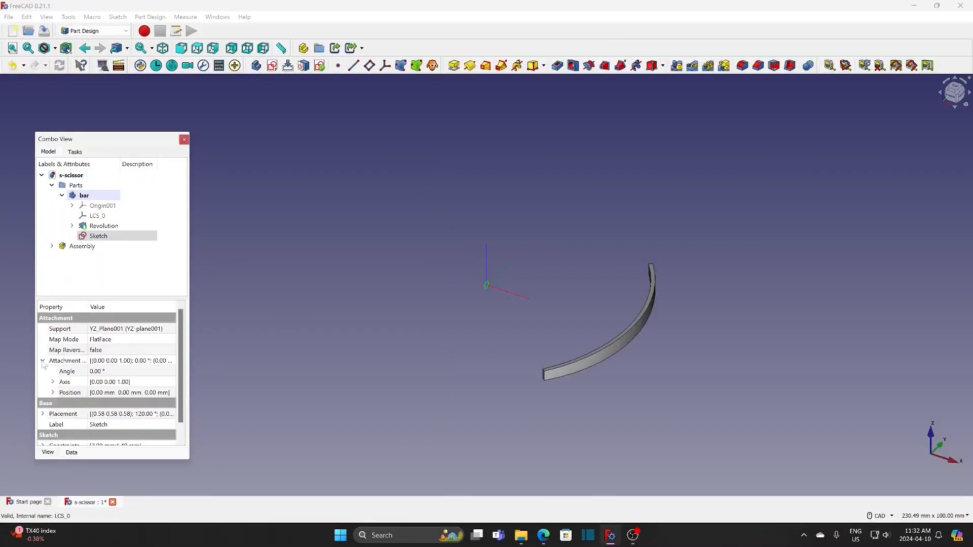
pyautogui.click(52, 393)
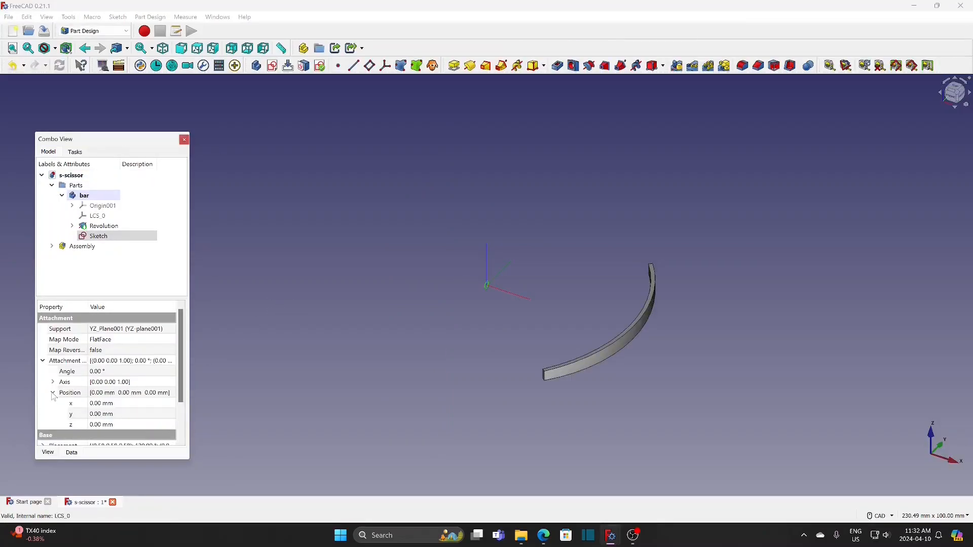
pyautogui.click(126, 426)
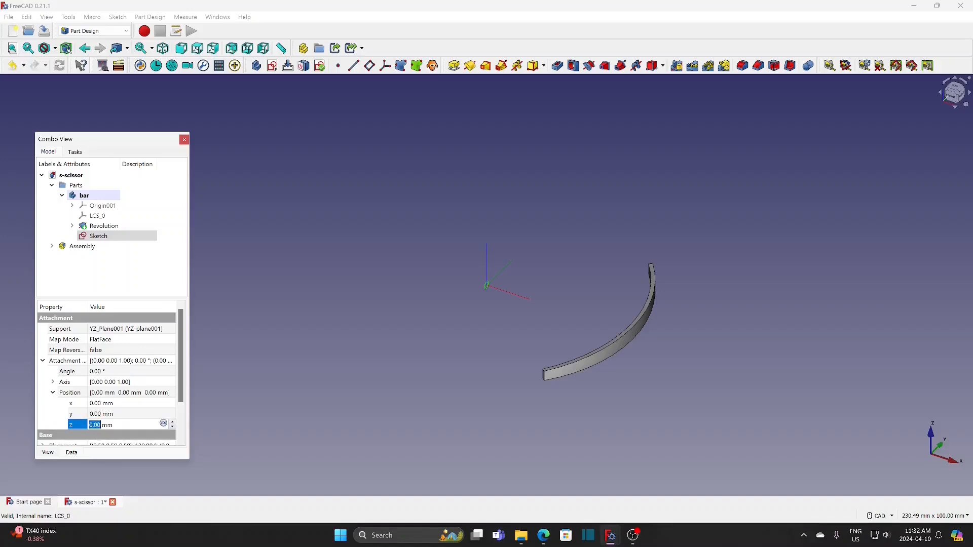
pyautogui.write('40')
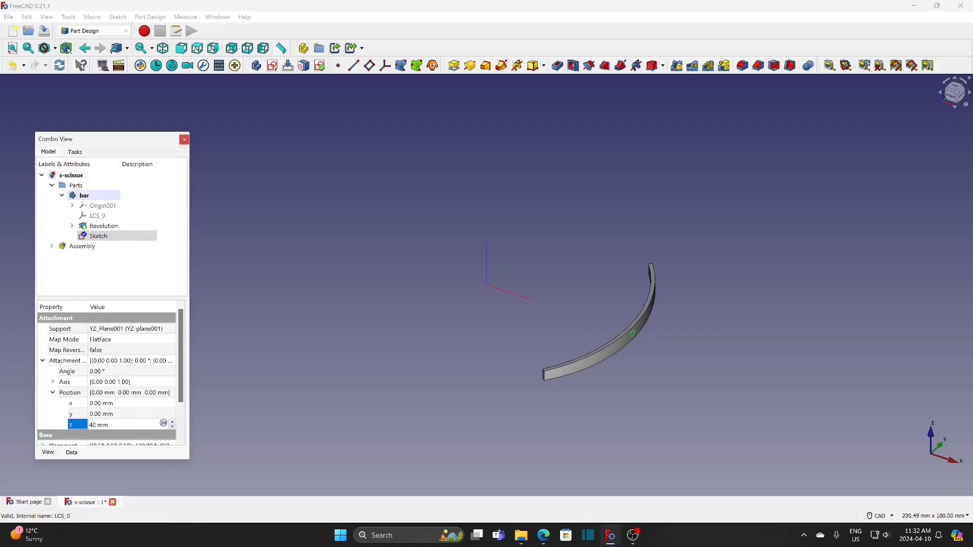
# Create a reversed pocket with a length of 0.5 mm from the two-circle sketch
pyautogui.click(559, 66)
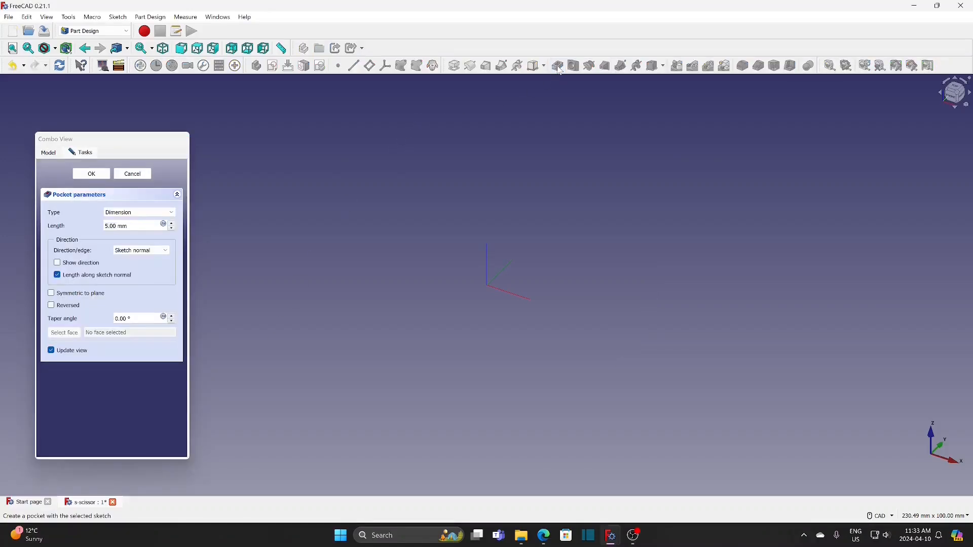
pyautogui.click(73, 307)
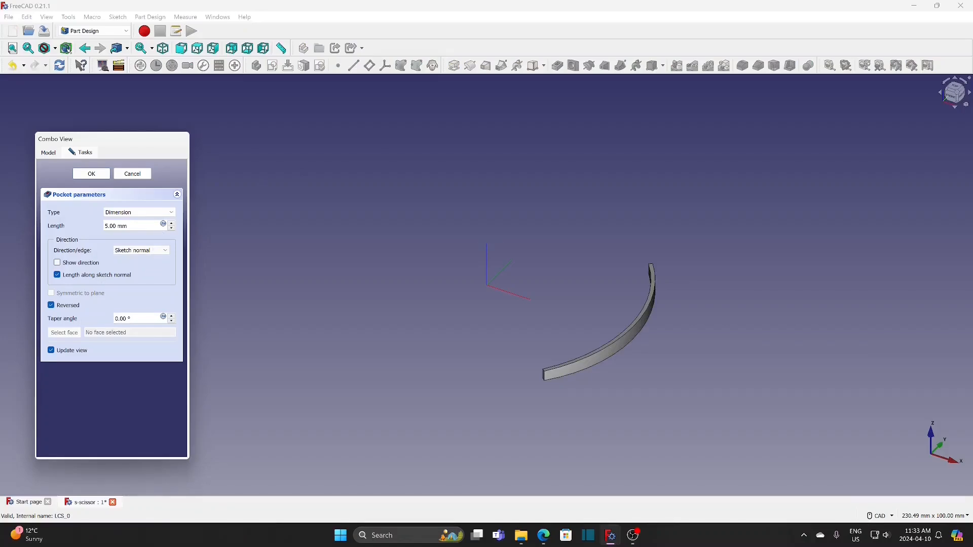
pyautogui.moveTo(129, 227); pyautogui.dragTo(76, 228)
pyautogui.write('0.5')
pyautogui.click(101, 175)
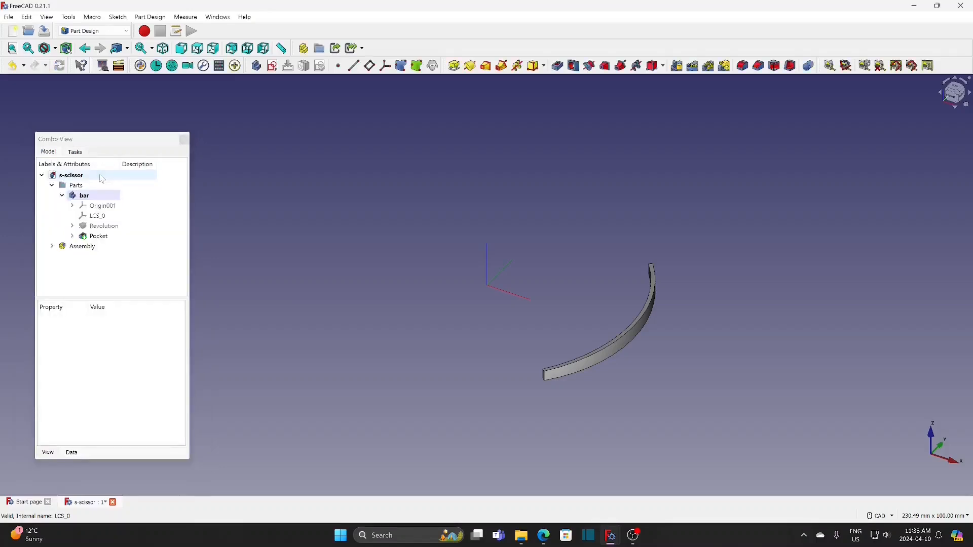
# Edit the bar's existing pocket and turn off its reversed direction
pyautogui.click(113, 237)
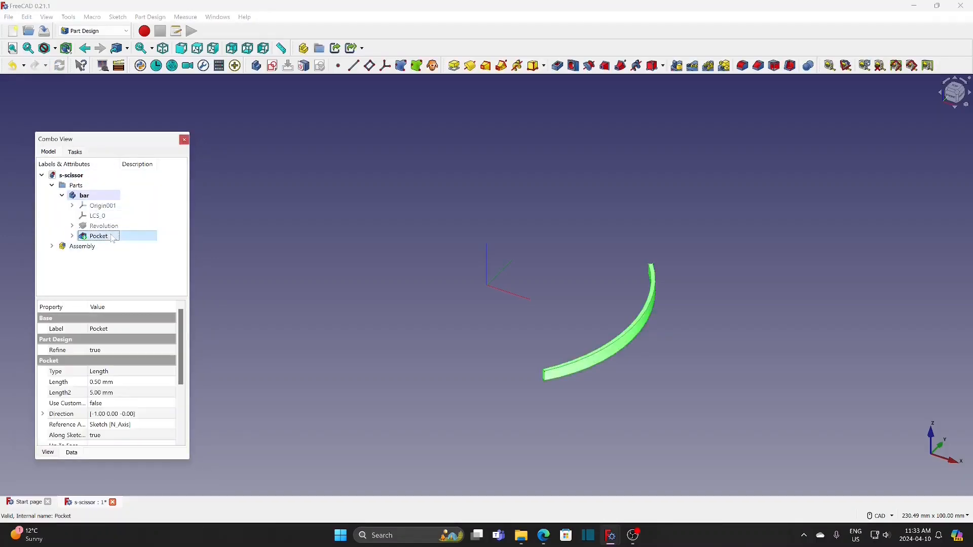
pyautogui.rightClick(112, 237)
pyautogui.click(141, 242)
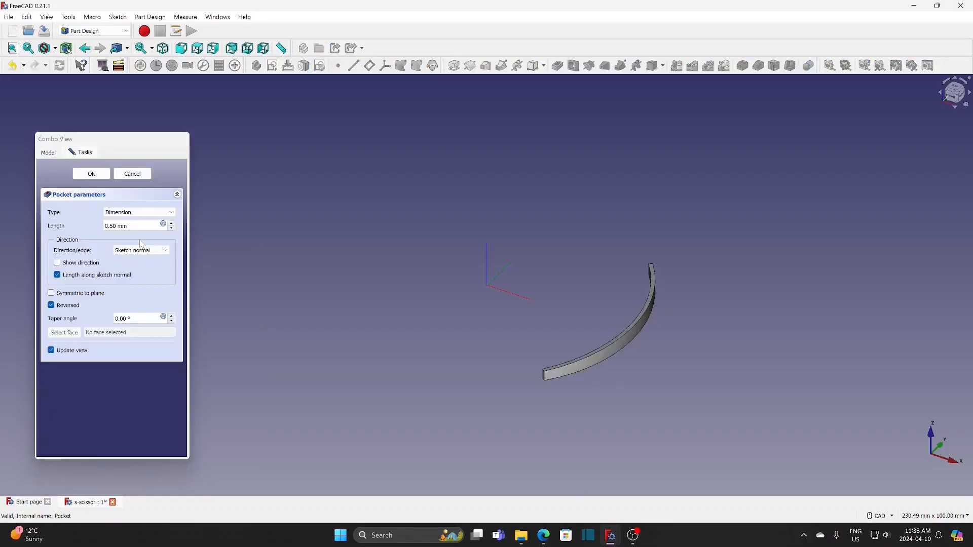
pyautogui.click(51, 306)
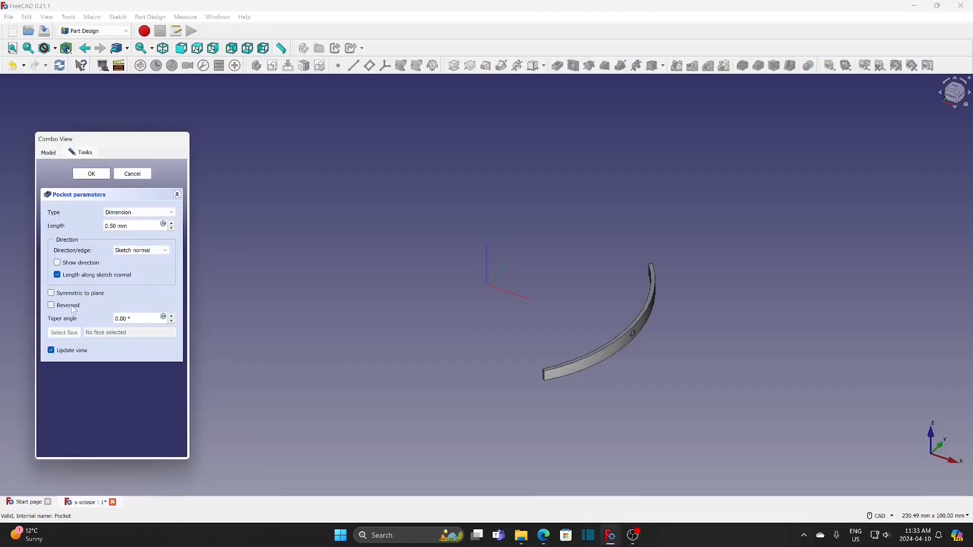
pyautogui.click(92, 175)
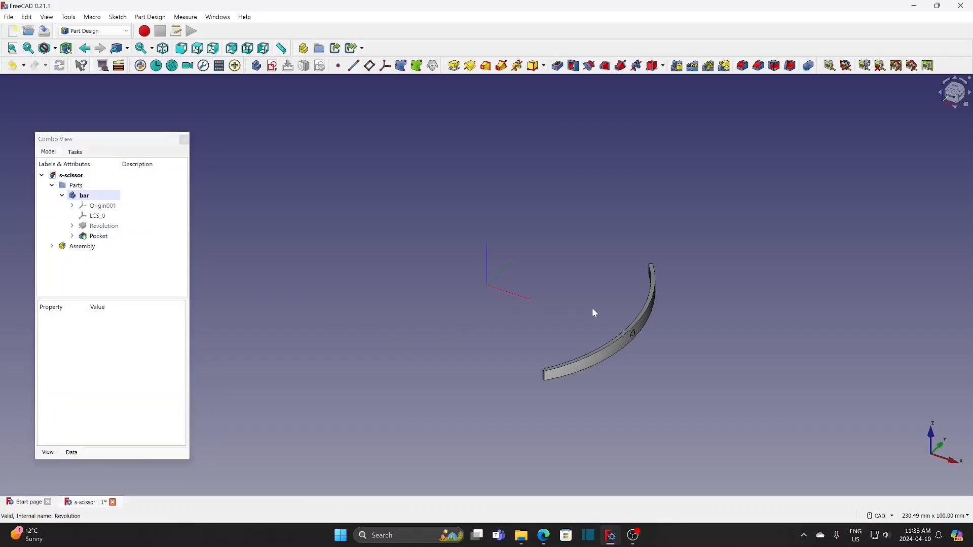
# Show the bar's origin planes and create a datum plane attached to the YZ plane in Plane face mode
pyautogui.click(116, 207)
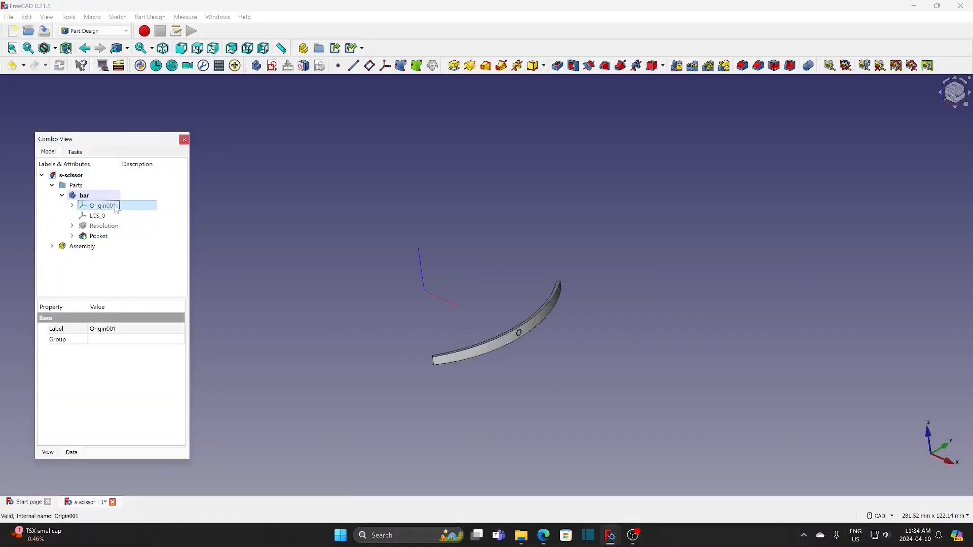
pyautogui.press('space')
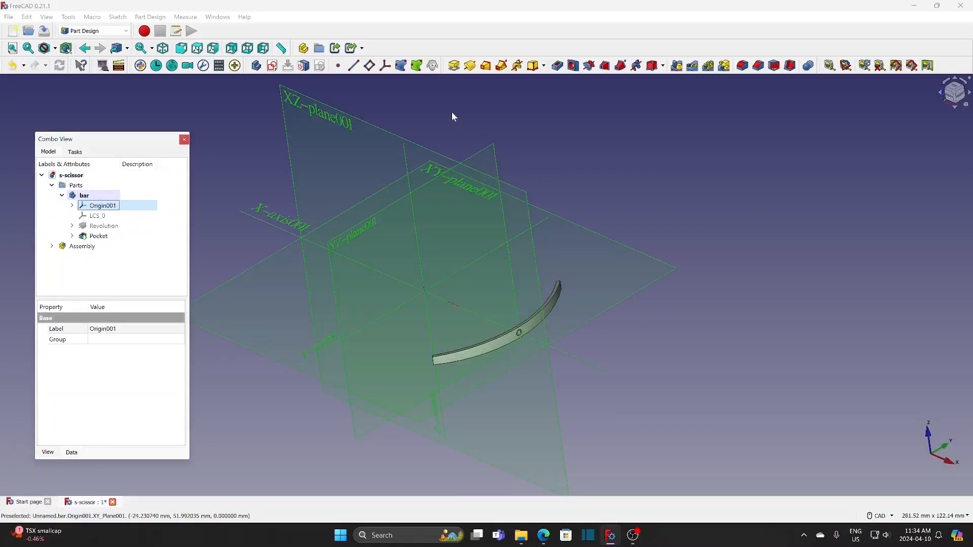
pyautogui.click(370, 65)
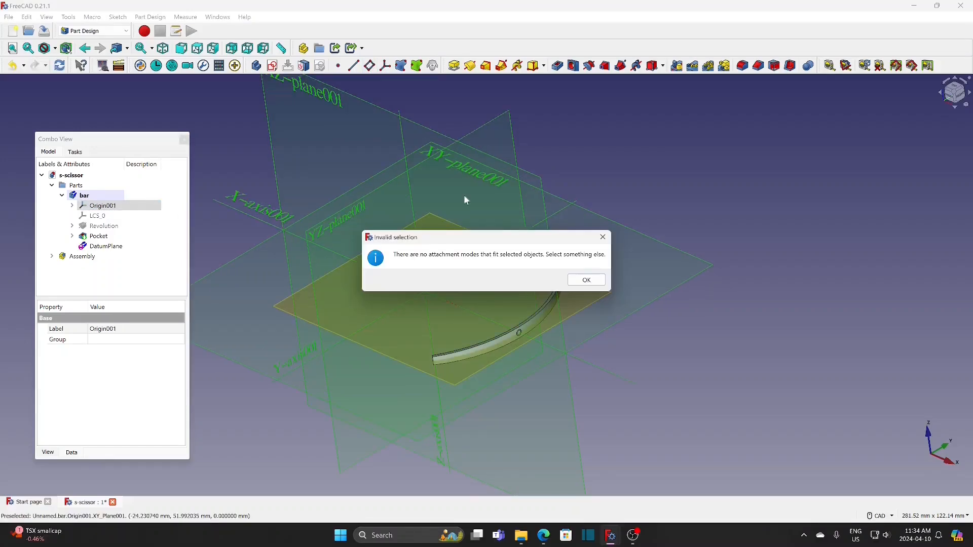
pyautogui.click(584, 282)
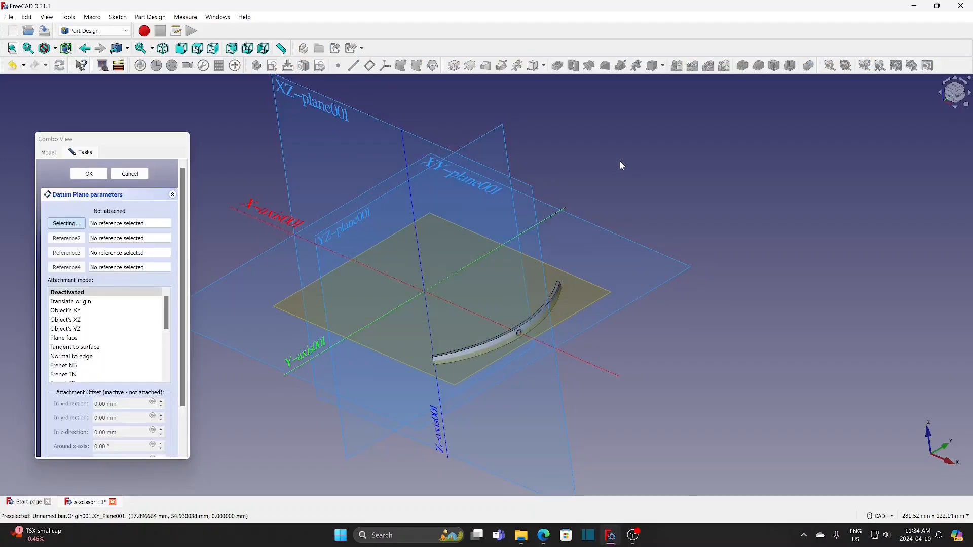
pyautogui.click(352, 223)
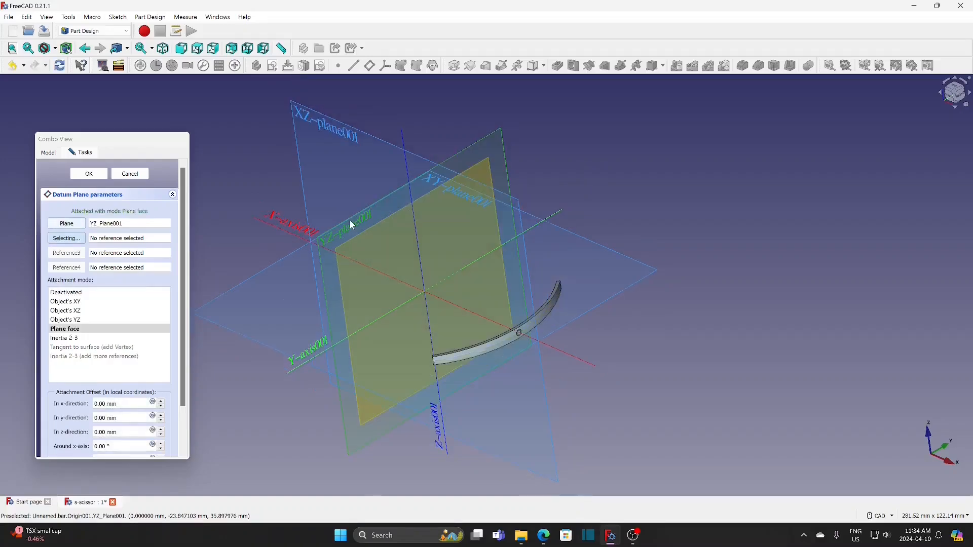
pyautogui.click(89, 173)
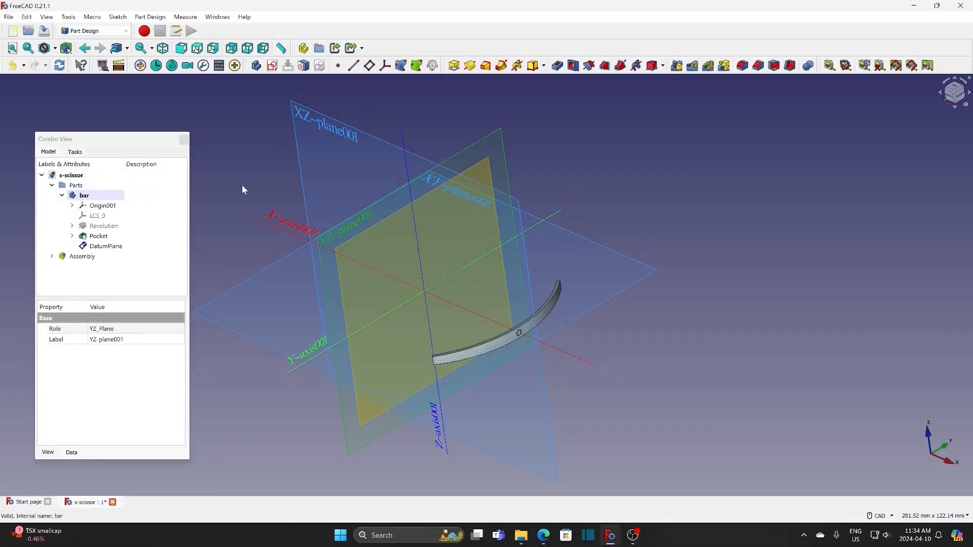
# Set the datum plane's attachment offset axis to x 0, y 1, z 0
pyautogui.moveTo(243, 182); pyautogui.dragTo(292, 266, button='middle')
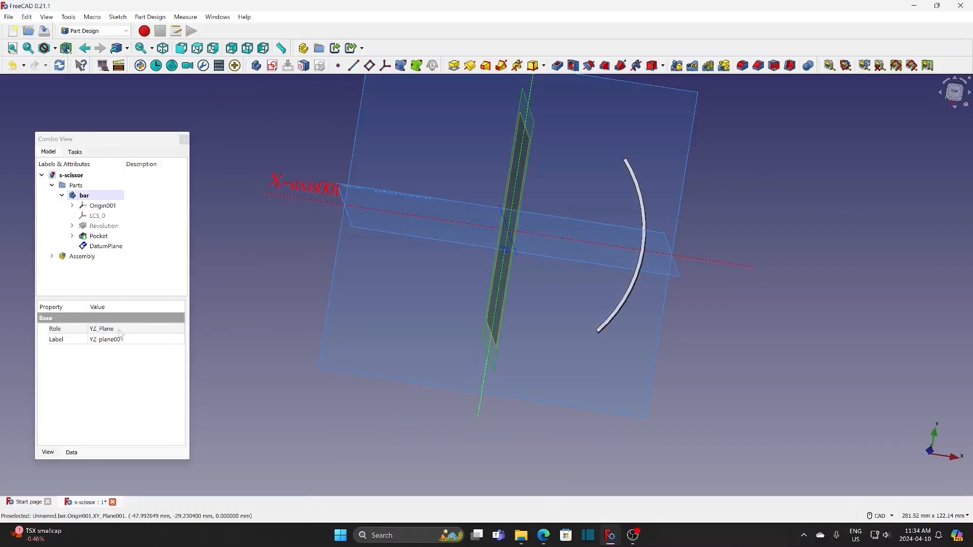
pyautogui.click(106, 247)
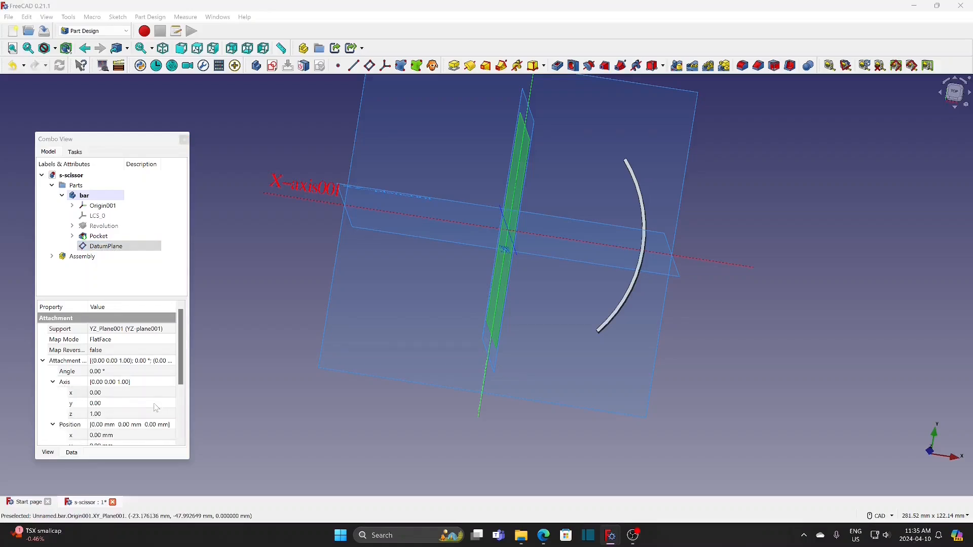
pyautogui.click(154, 404)
pyautogui.click(173, 401)
pyautogui.click(174, 415)
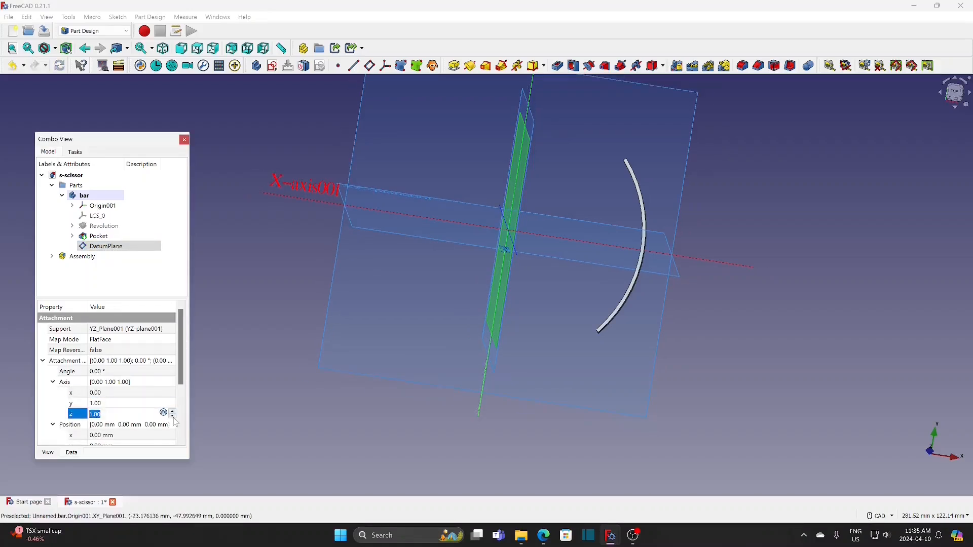
pyautogui.click(174, 417)
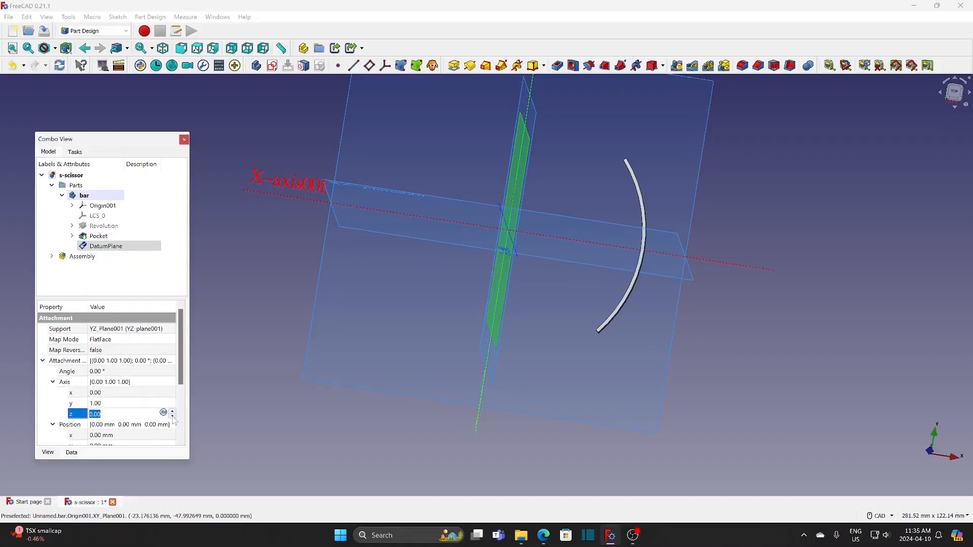
# Set the datum plane's attachment angle to 36° and hide the bar's origin planes
pyautogui.click(164, 373)
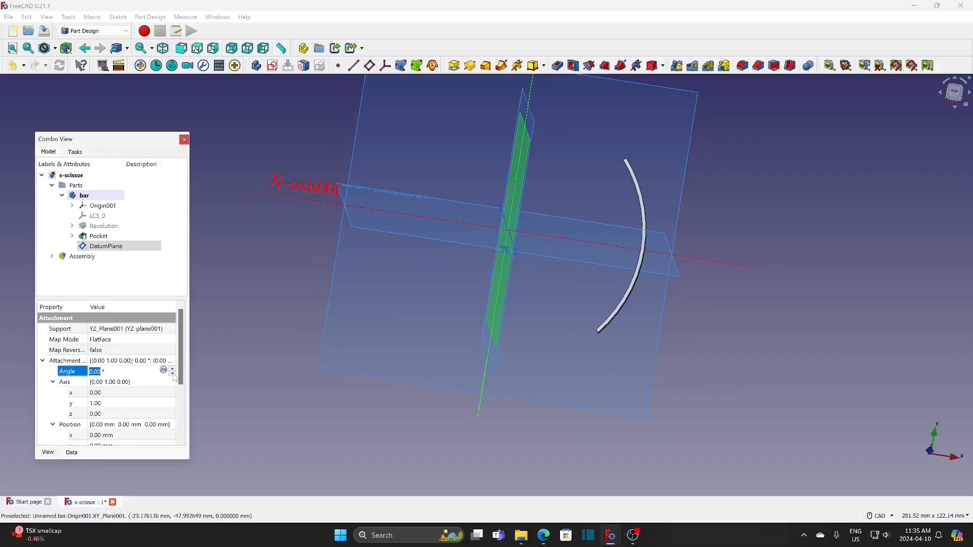
pyautogui.click(173, 374)
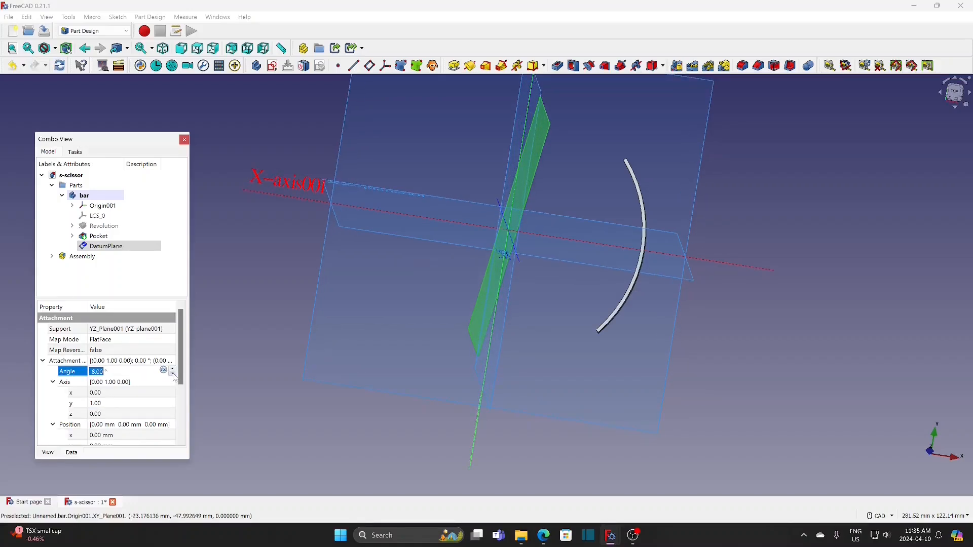
pyautogui.scroll(10, 174, 373)
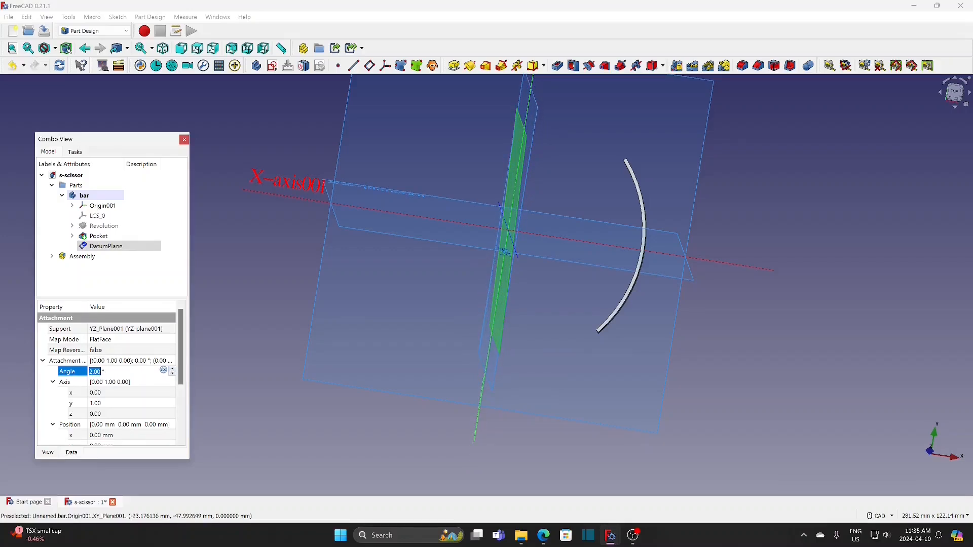
pyautogui.moveTo(115, 373); pyautogui.dragTo(46, 376)
pyautogui.write('36')
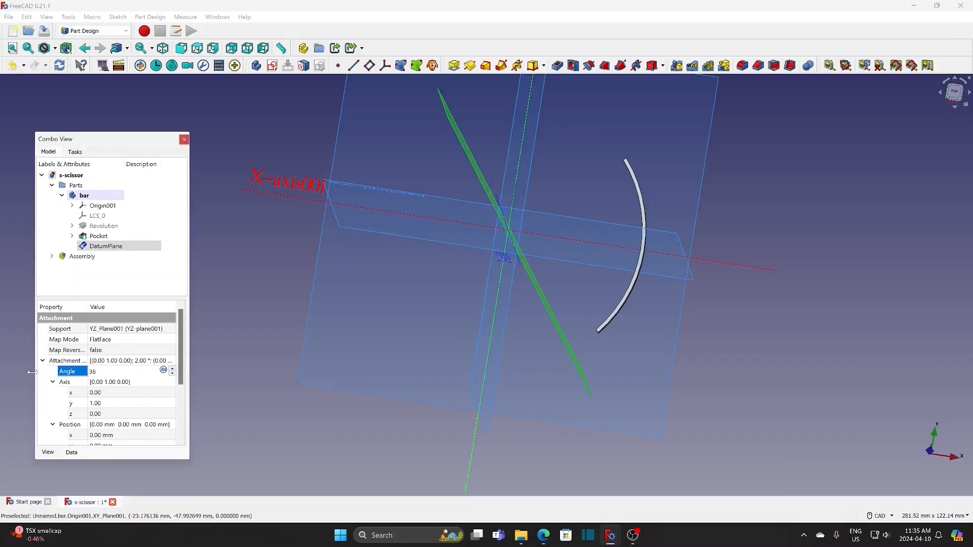
pyautogui.click(215, 338)
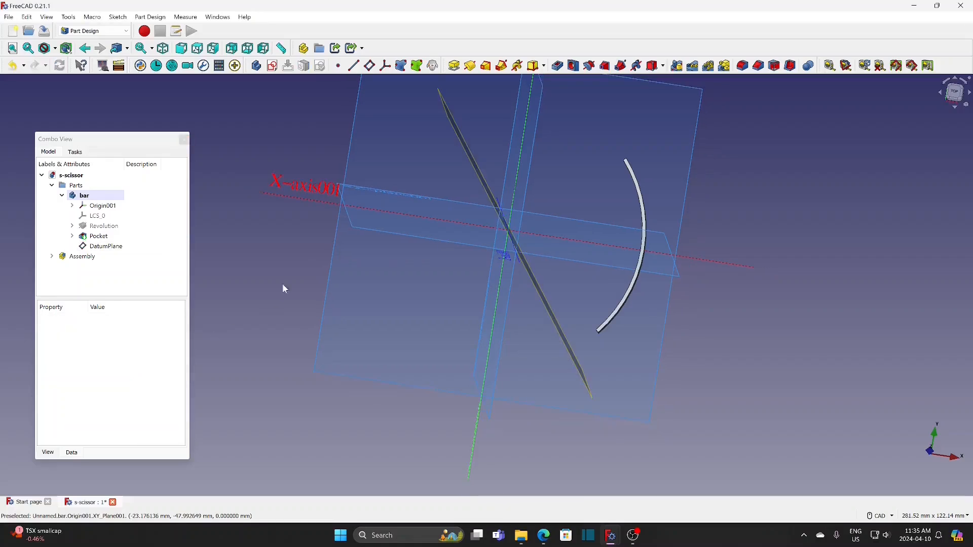
pyautogui.click(123, 208)
pyautogui.press('space')
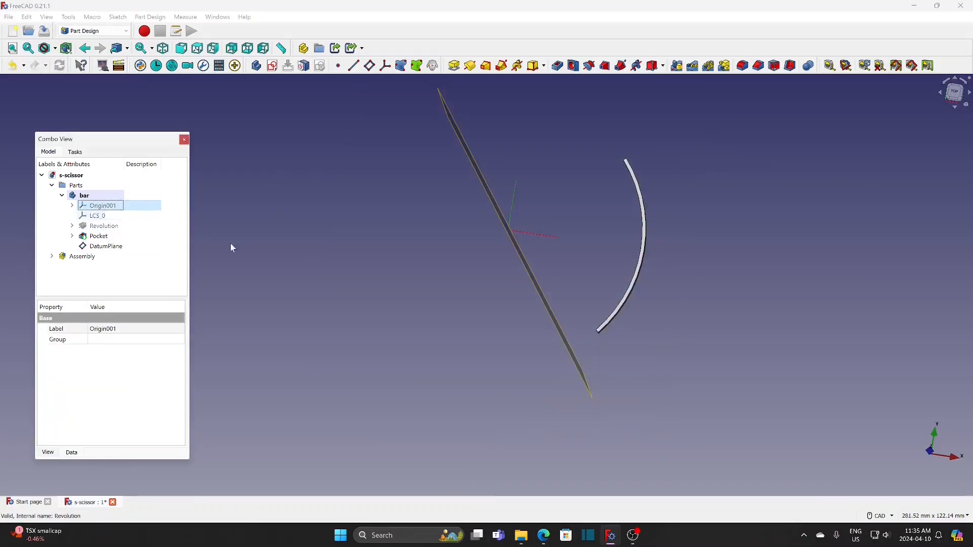
# Start a sketch on the tilted datum plane and switch on the section view
pyautogui.moveTo(710, 218); pyautogui.dragTo(691, 229, button='middle')
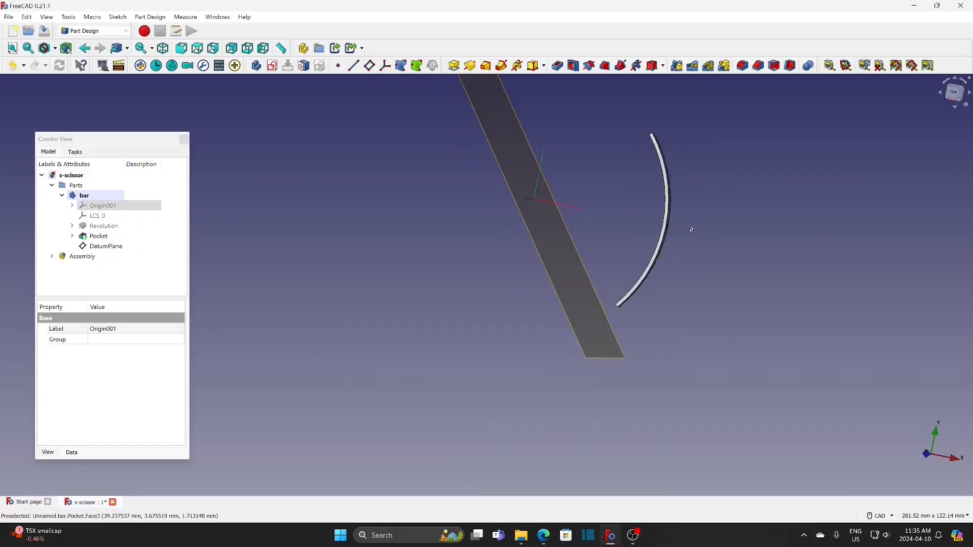
pyautogui.click(551, 215)
pyautogui.click(273, 66)
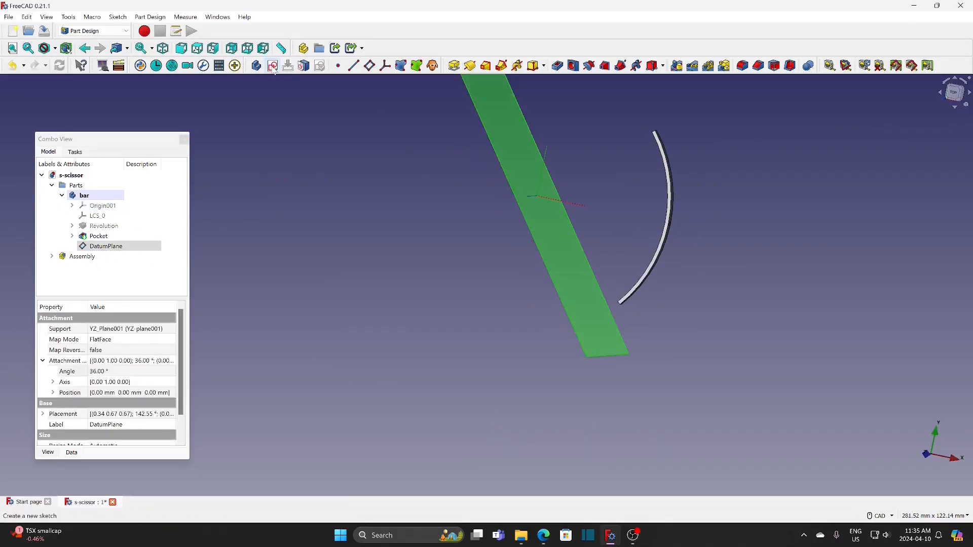
pyautogui.moveTo(649, 388); pyautogui.dragTo(631, 239, button='middle')
pyautogui.scroll(4, 590, 315)
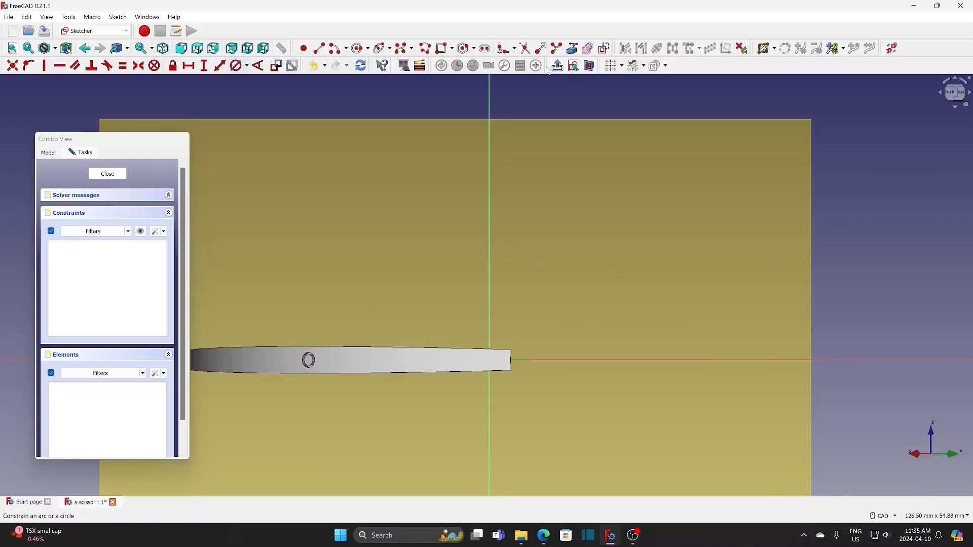
pyautogui.click(590, 66)
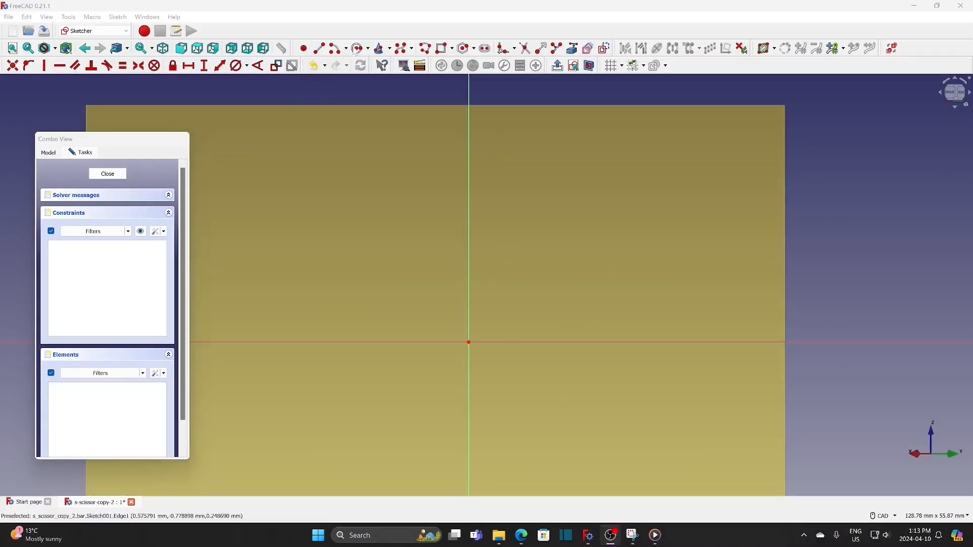
# Draw a circle centred on the sketch origin, set its diameter to 2 mm, and finish the sketch
pyautogui.click(358, 49)
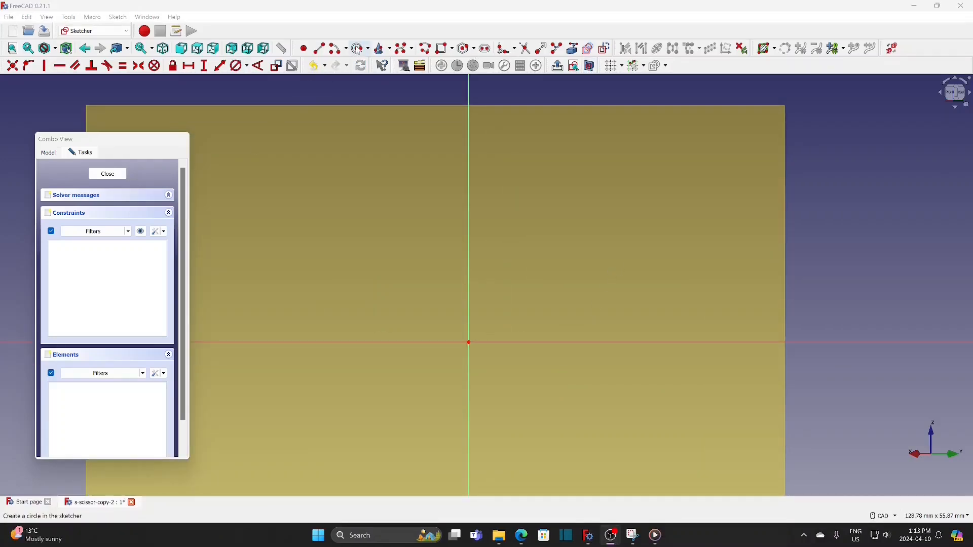
pyautogui.click(469, 342)
pyautogui.click(498, 313)
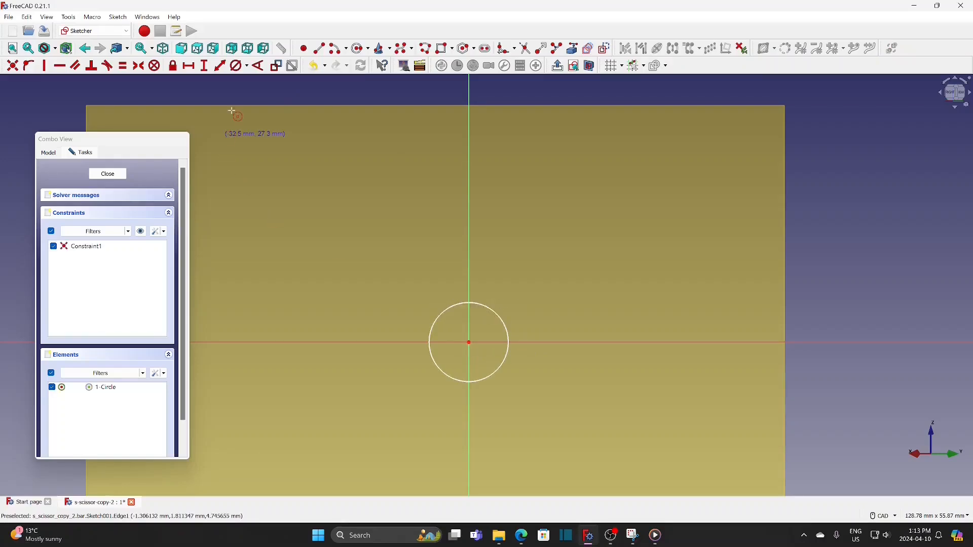
pyautogui.click(237, 66)
pyautogui.click(495, 314)
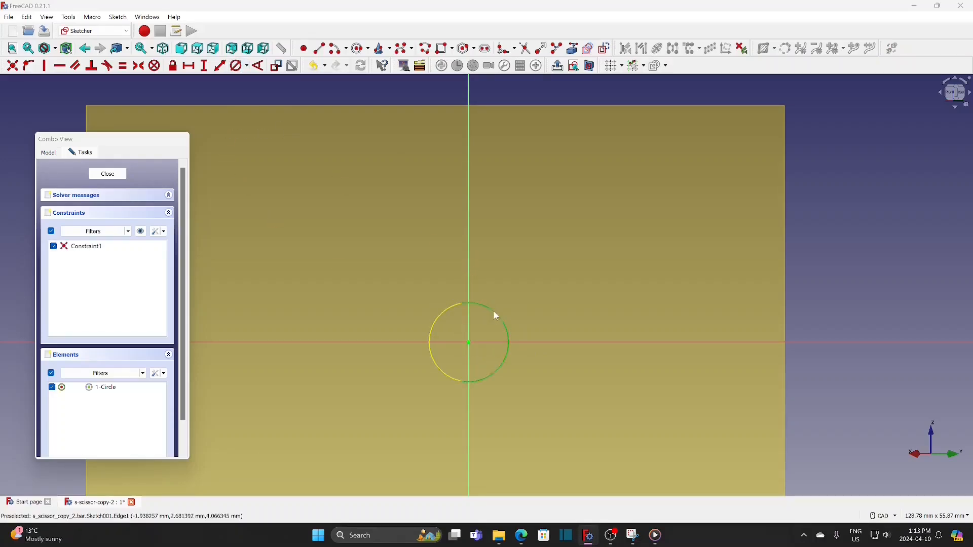
pyautogui.write('2')
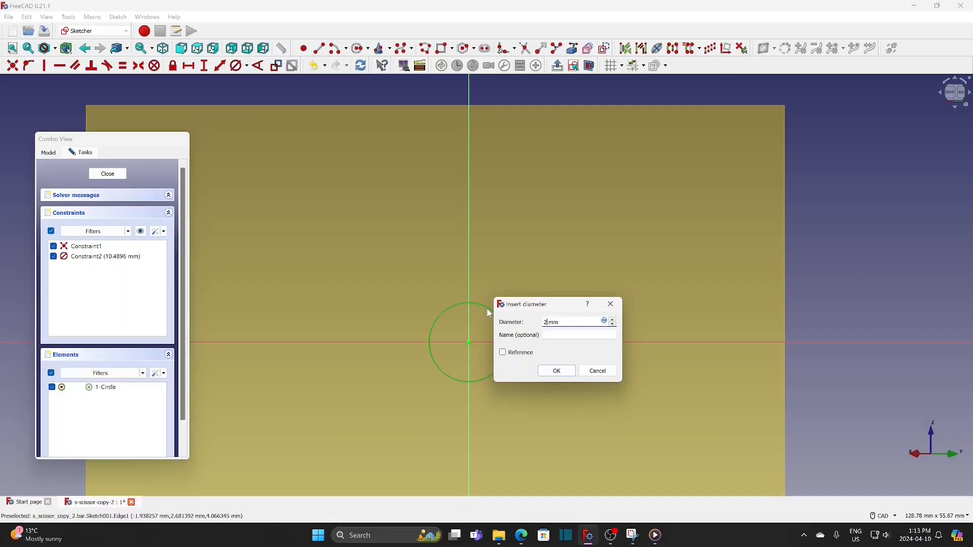
pyautogui.click(557, 372)
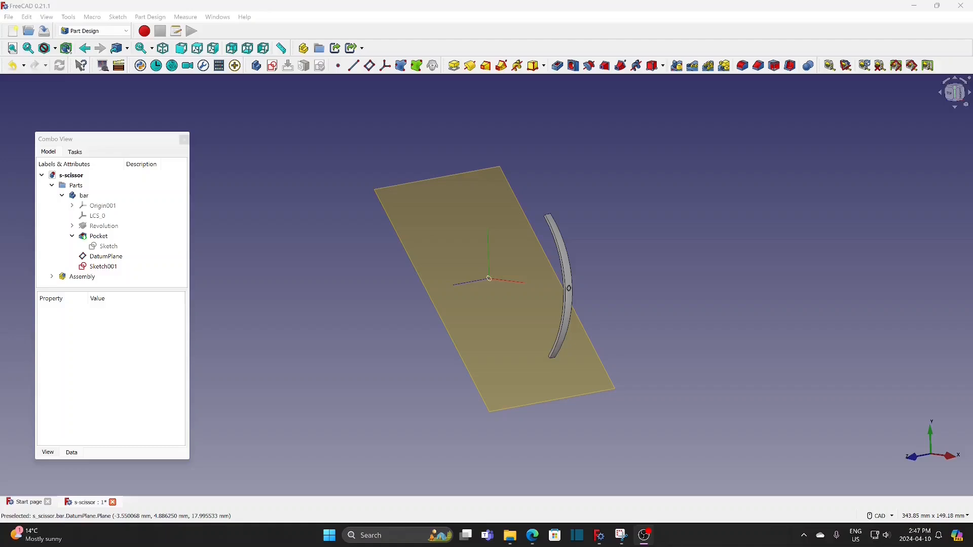
# Offset the new sketch from the datum plane by setting its attachment position z to 40 mm
pyautogui.click(118, 269)
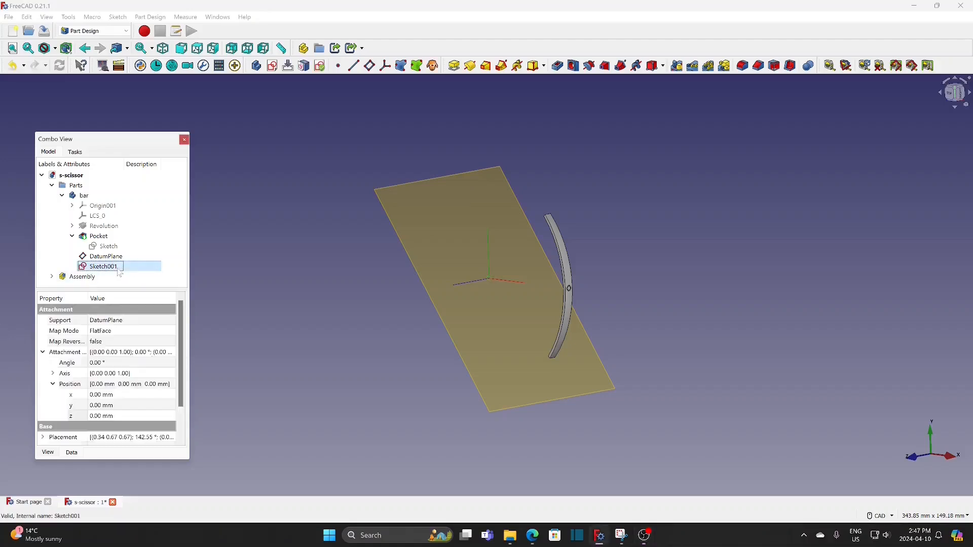
pyautogui.click(127, 417)
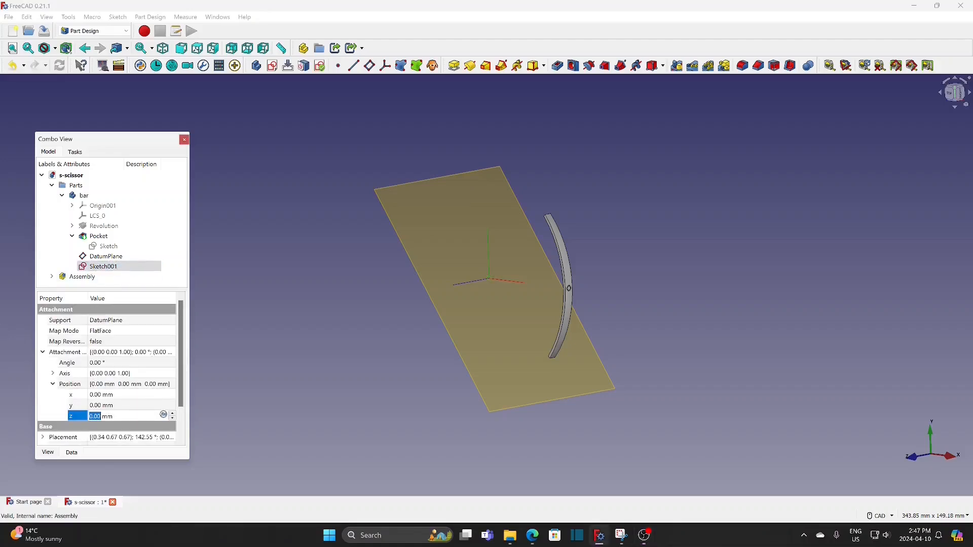
pyautogui.write('40')
pyautogui.click(118, 268)
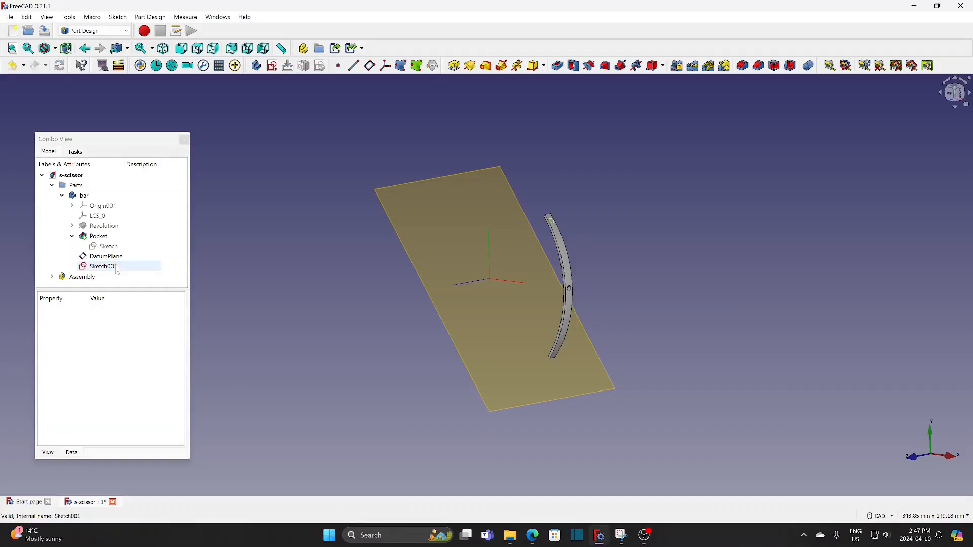
# Cut a 0.5 mm deep pocket from the circle sketch near the bar's end, and hide the datum plane
pyautogui.click(117, 269)
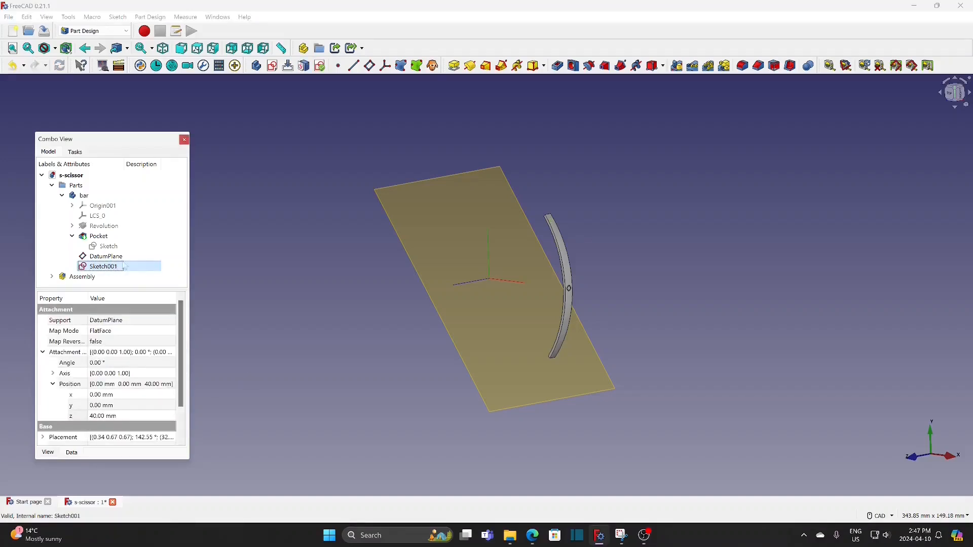
pyautogui.click(558, 66)
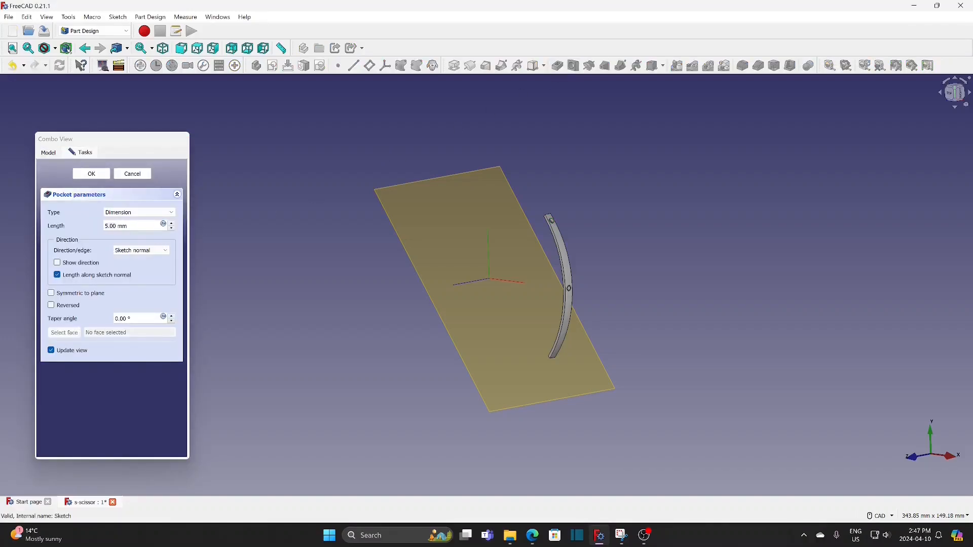
pyautogui.write('0.5')
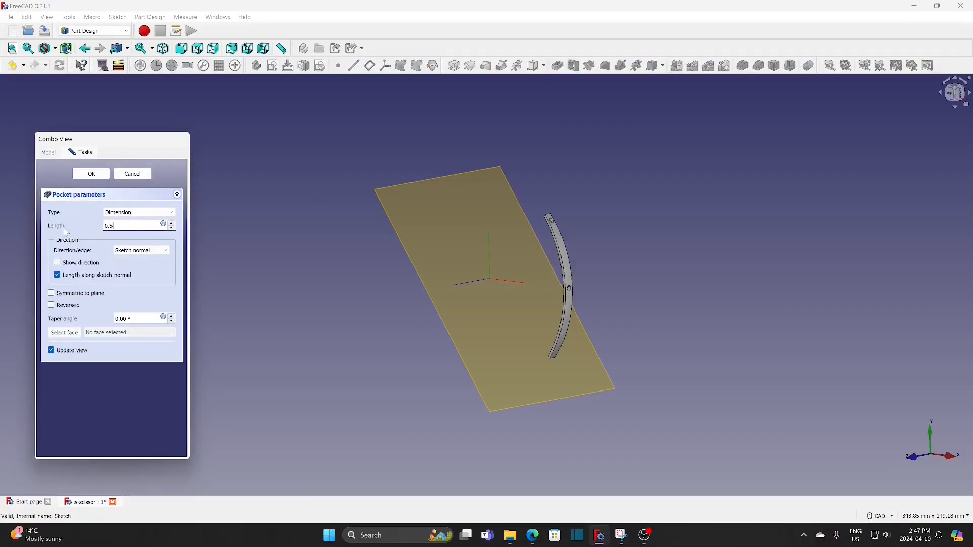
pyautogui.click(91, 175)
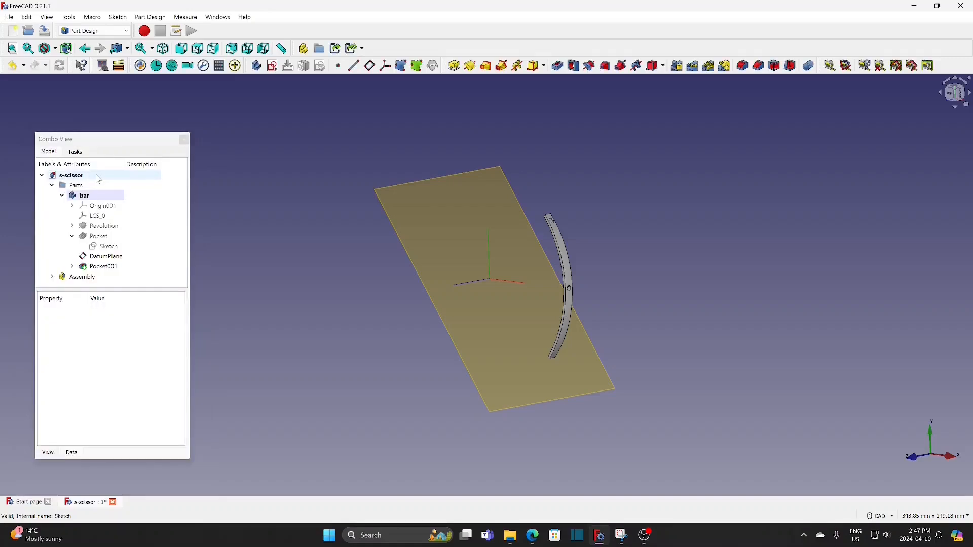
pyautogui.click(111, 257)
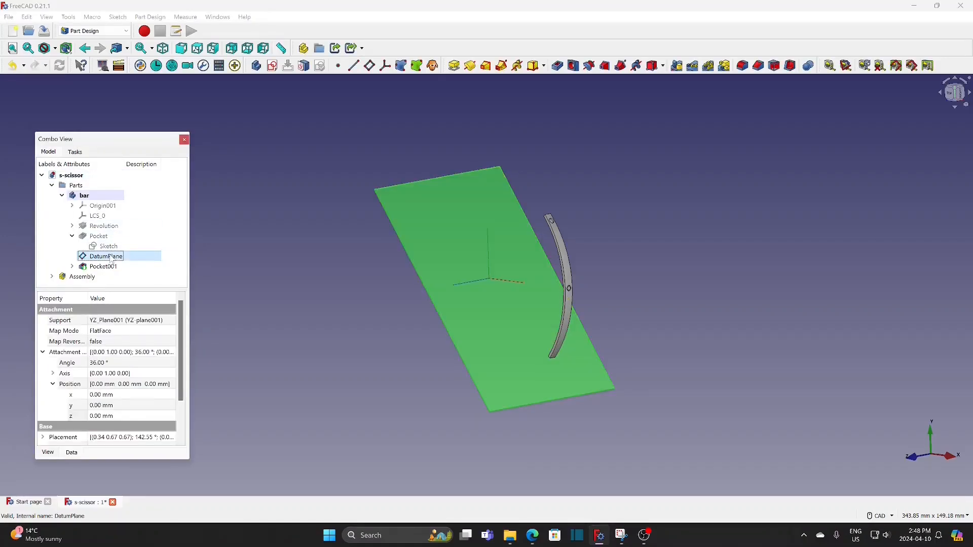
pyautogui.press('space')
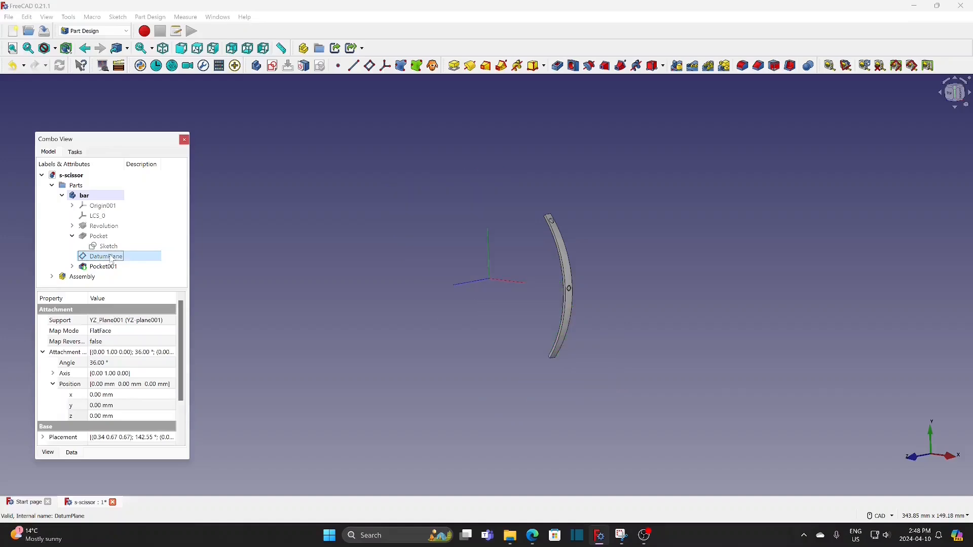
# Mirror the end pocket across the bar's base XZ plane, showing the origin planes only for picking the reference
pyautogui.click(114, 208)
pyautogui.press('space')
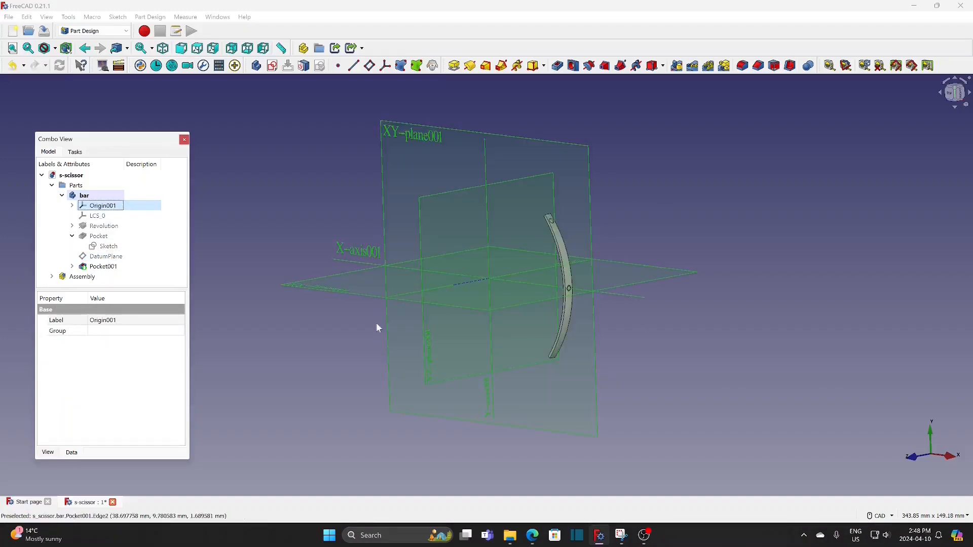
pyautogui.click(111, 268)
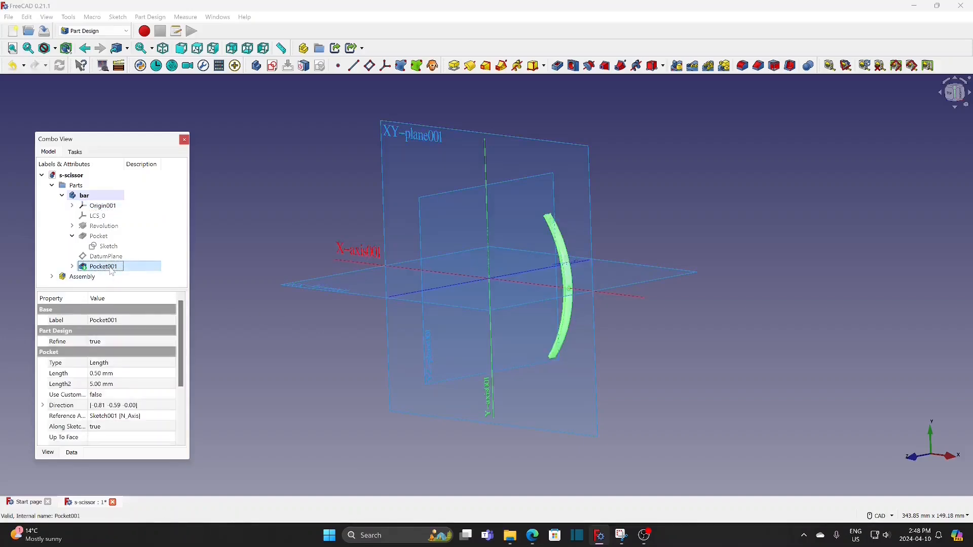
pyautogui.click(677, 66)
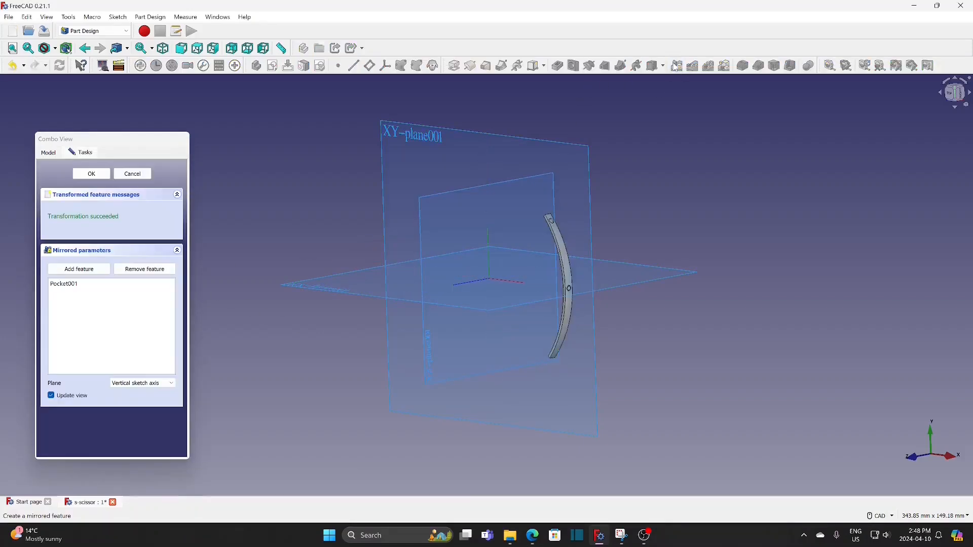
pyautogui.click(141, 387)
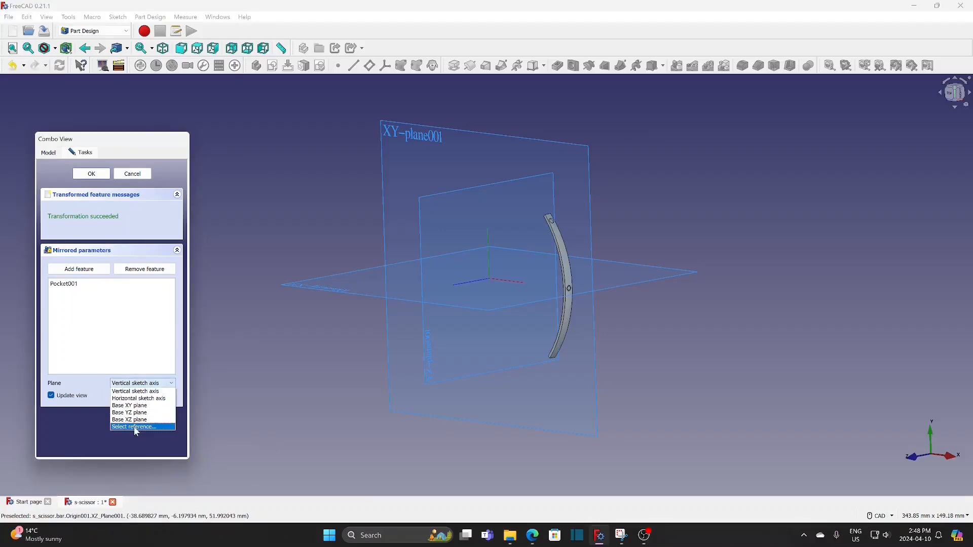
pyautogui.click(136, 427)
pyautogui.click(300, 287)
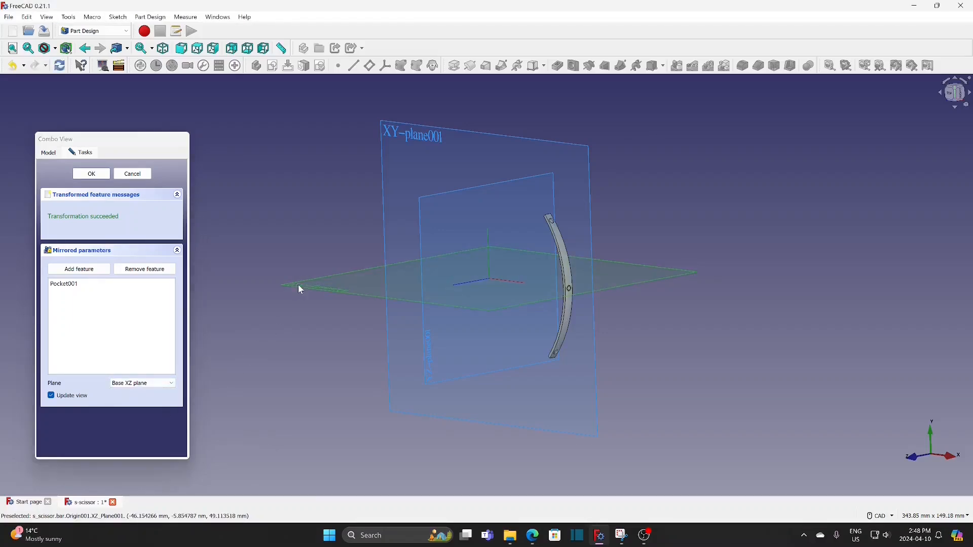
pyautogui.click(92, 175)
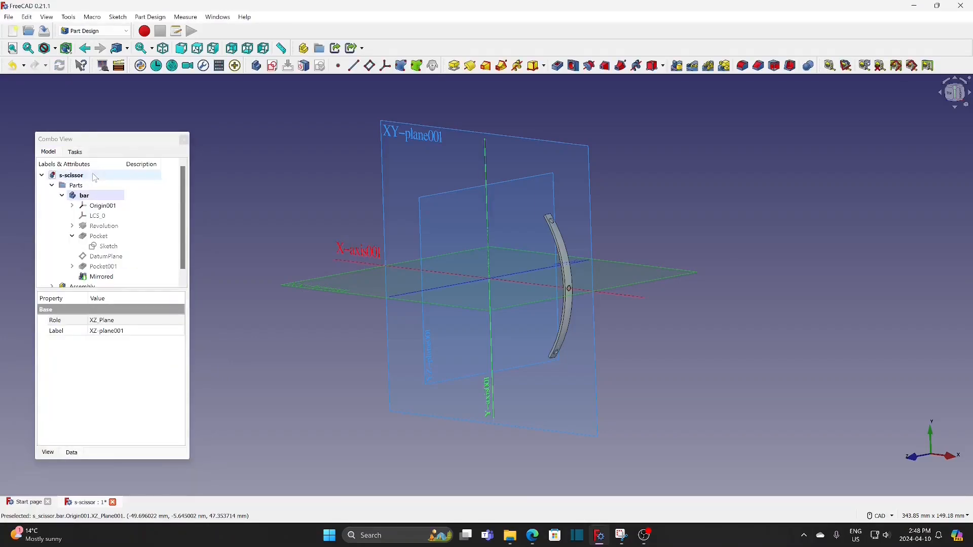
pyautogui.click(107, 207)
pyautogui.press('space')
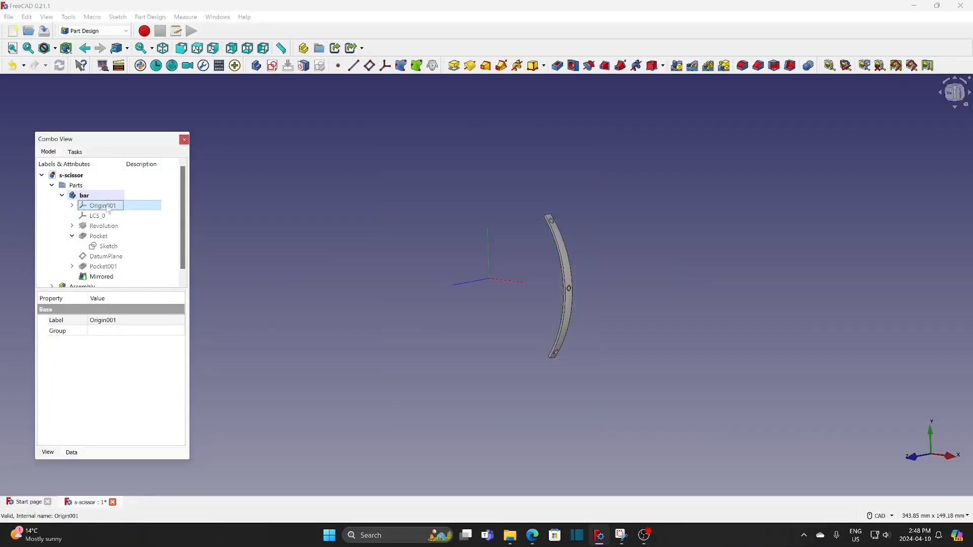
# Set the bar's shape color to orange (#ffaa00)
pyautogui.scroll(2, 608, 282)
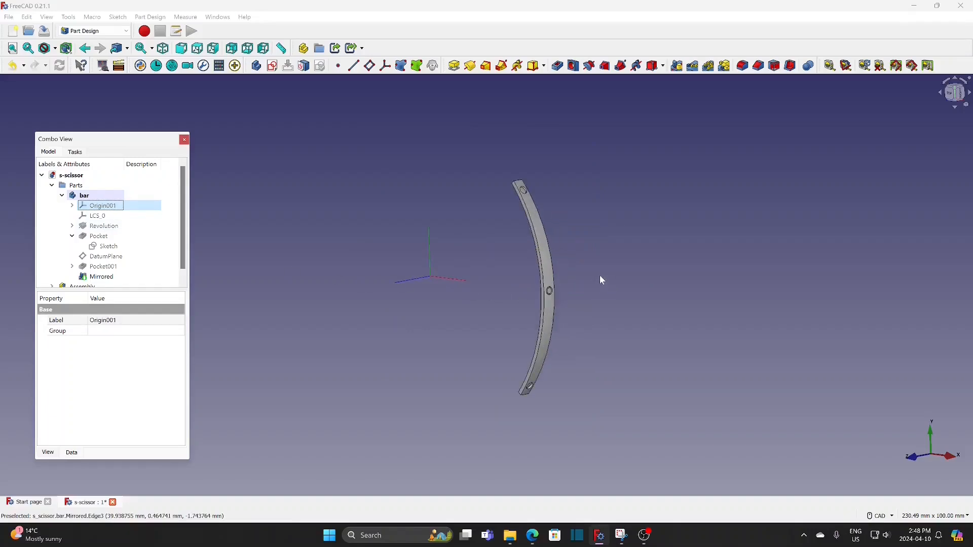
pyautogui.scroll(2, 595, 277)
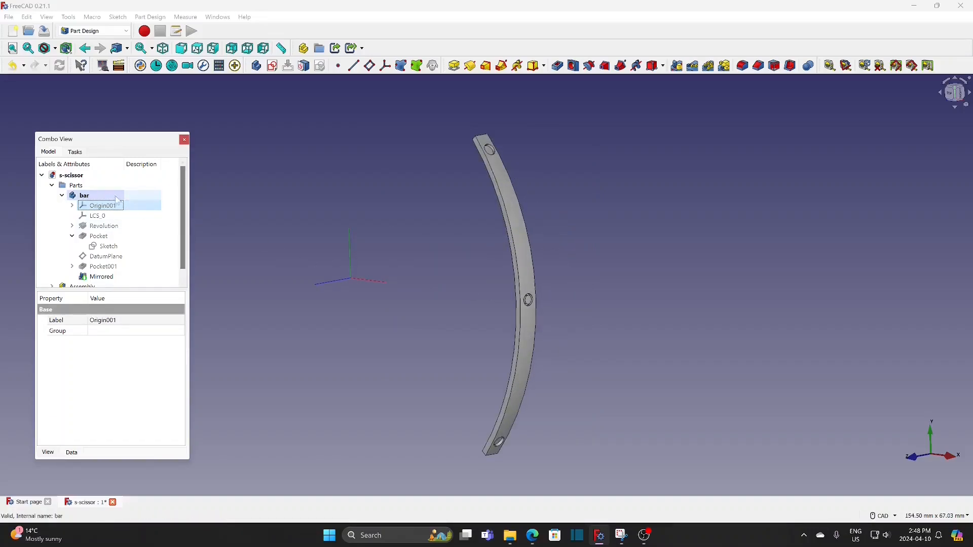
pyautogui.rightClick(105, 198)
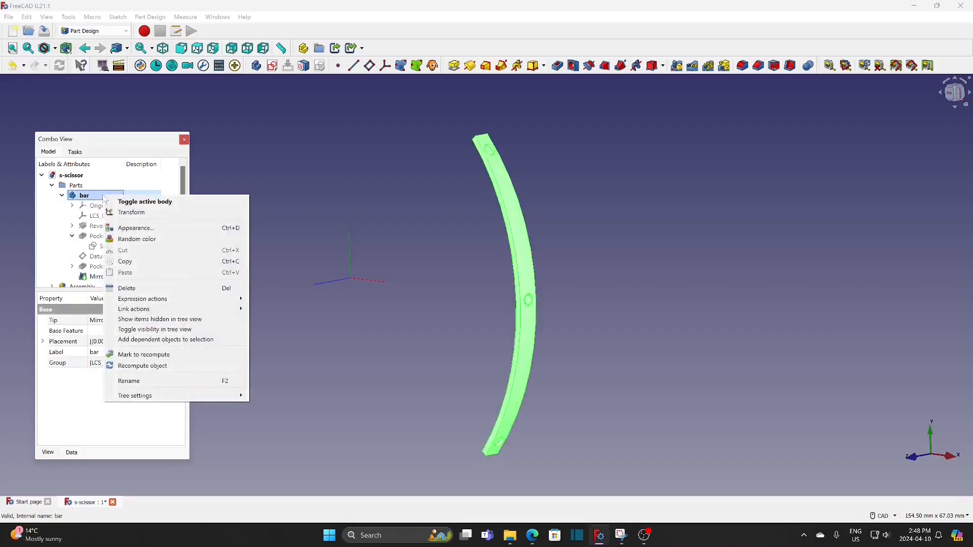
pyautogui.click(131, 229)
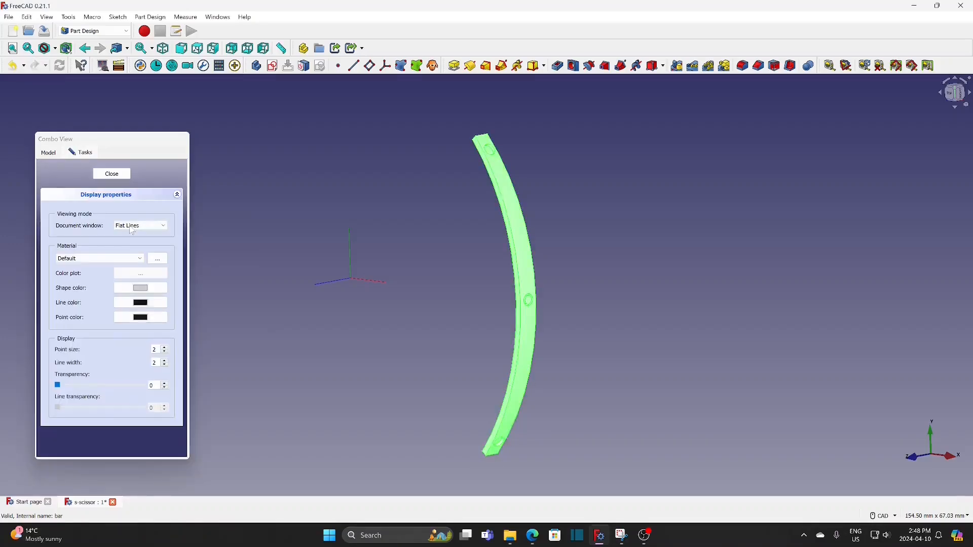
pyautogui.click(135, 287)
pyautogui.click(84, 263)
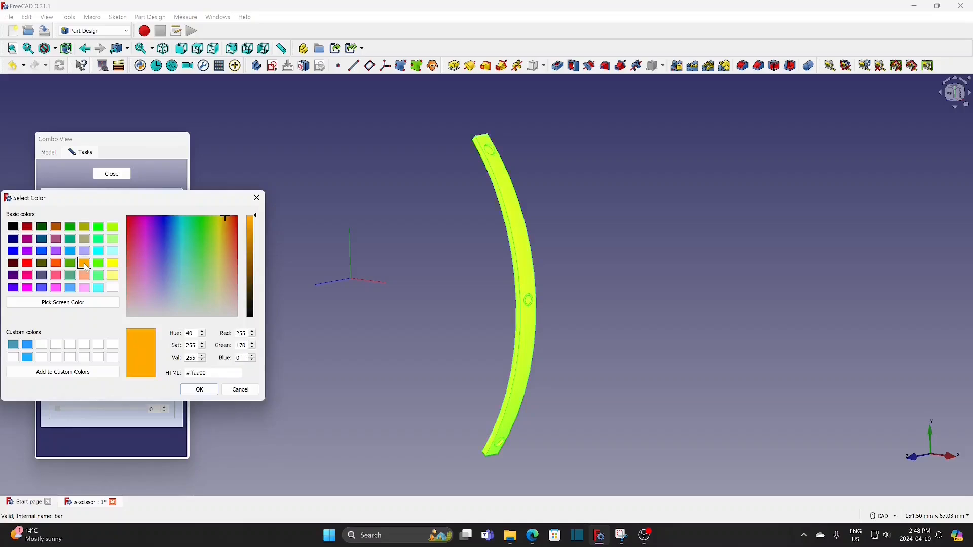
pyautogui.click(200, 390)
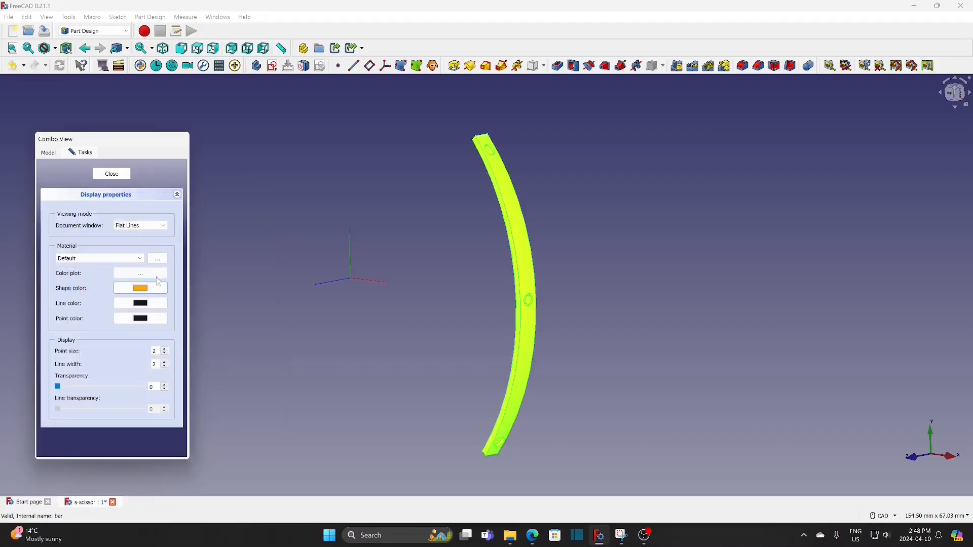
pyautogui.click(118, 175)
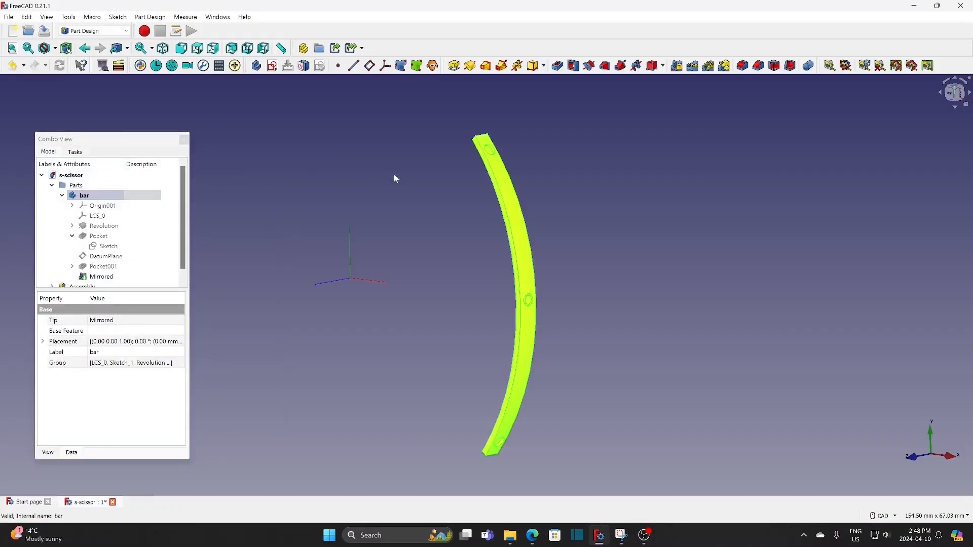
# Switch the draw style to Wireframe and clear the bar's selection so its end edges can be picked
pyautogui.click(54, 48)
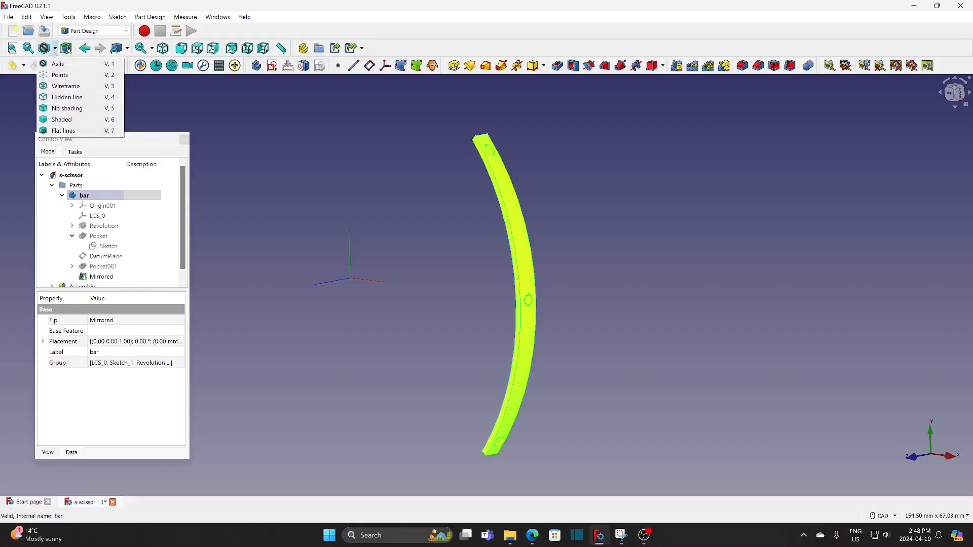
pyautogui.click(70, 91)
pyautogui.scroll(2, 474, 144)
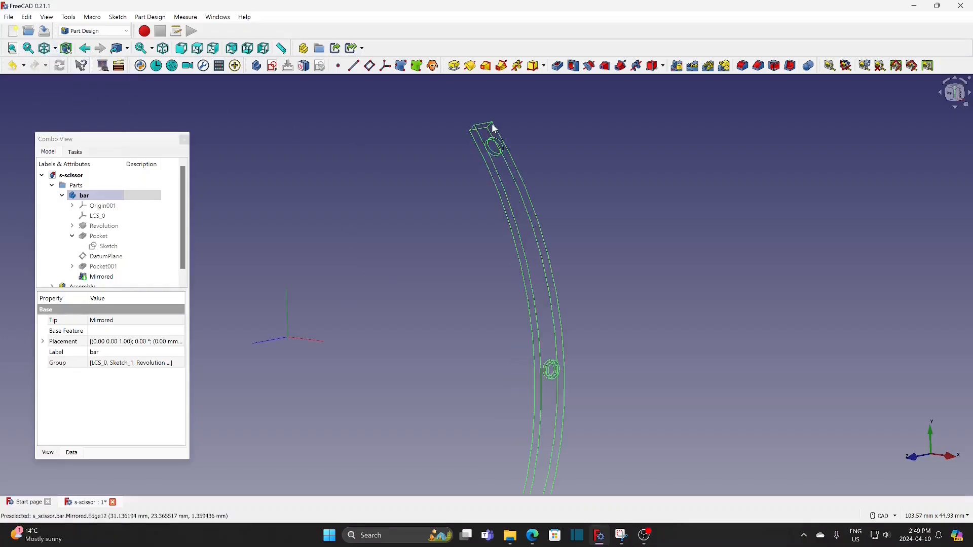
pyautogui.click(479, 172)
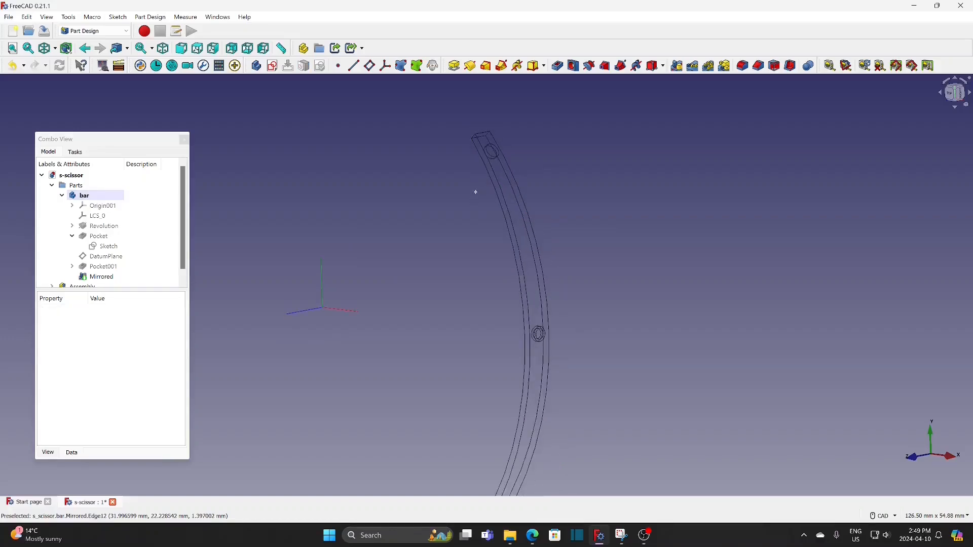
pyautogui.scroll(-2, 479, 175)
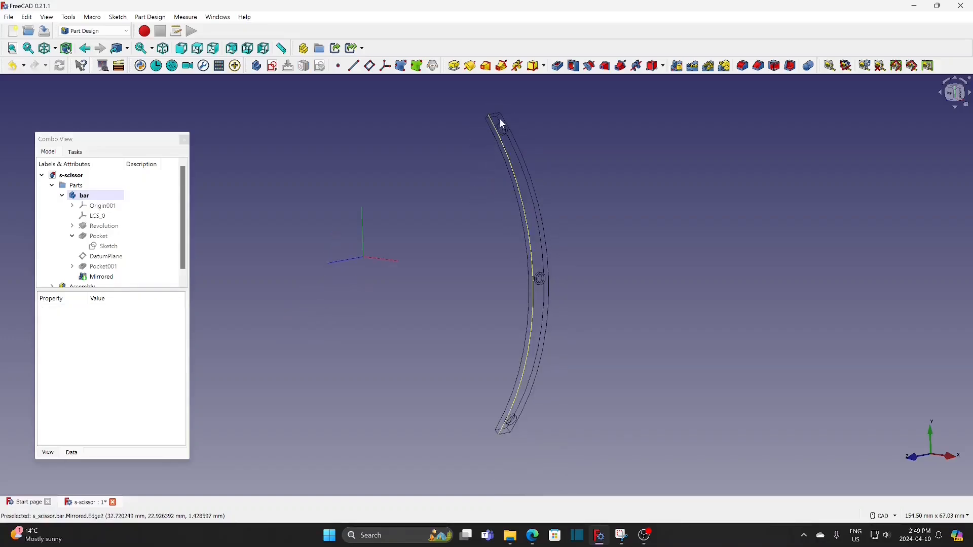
# Fillet the short corner edges at both ends of the bar and restore the As is draw style
pyautogui.click(498, 116)
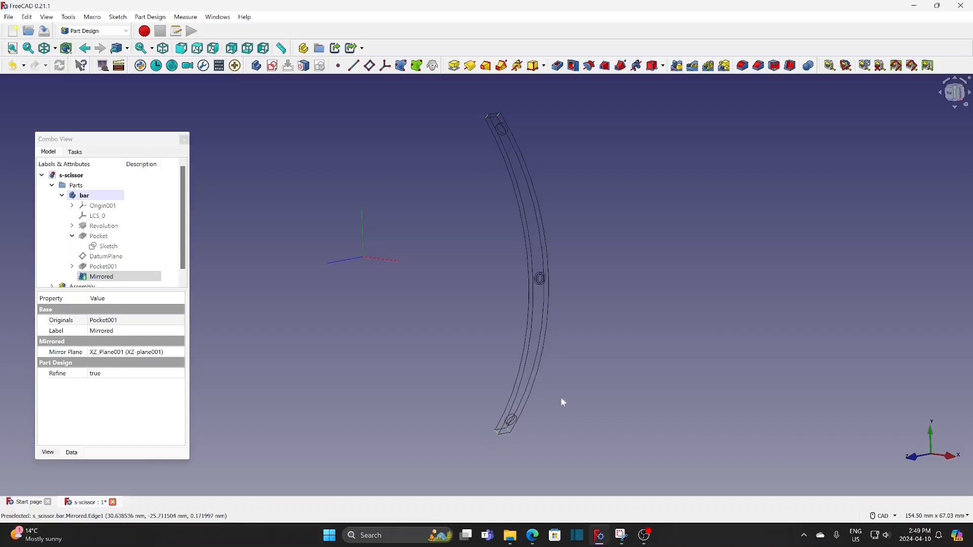
pyautogui.click(744, 66)
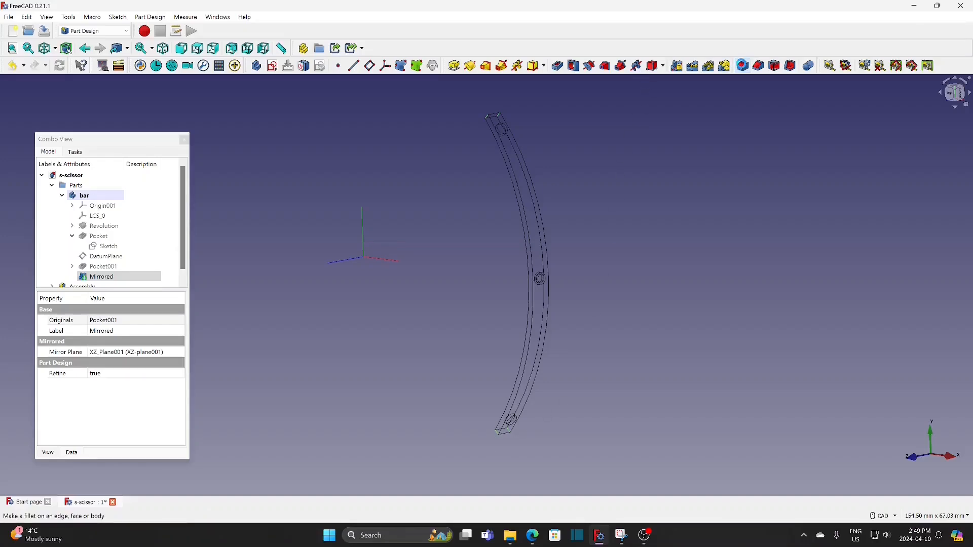
pyautogui.click(104, 175)
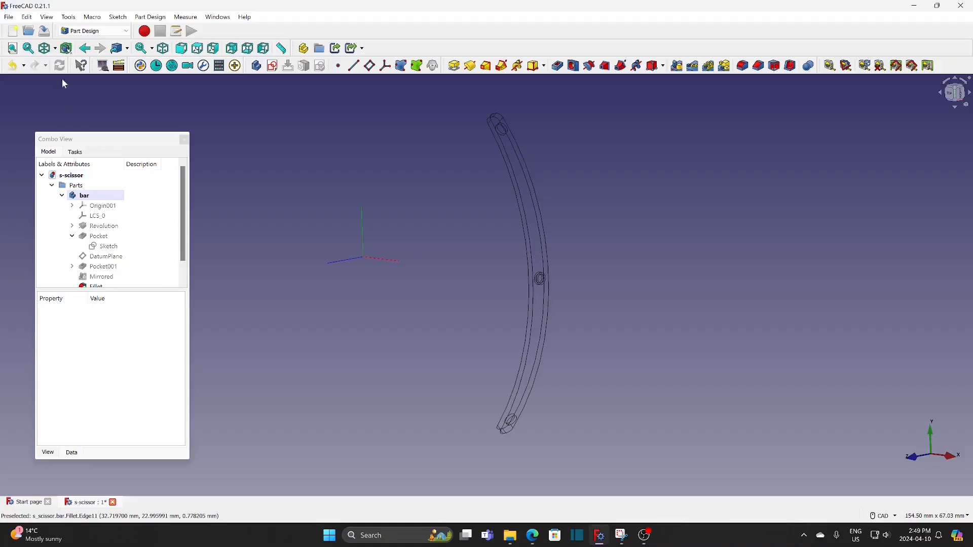
pyautogui.click(55, 49)
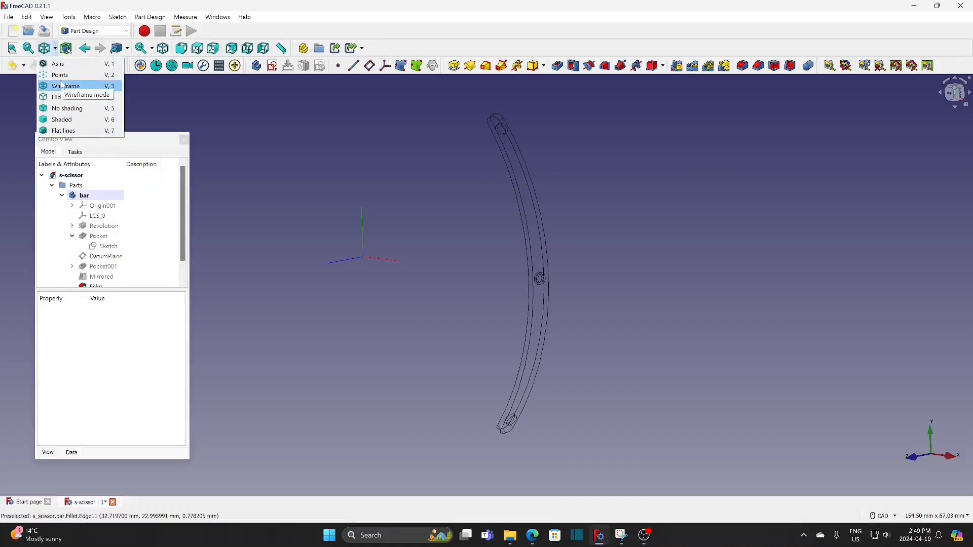
pyautogui.click(57, 64)
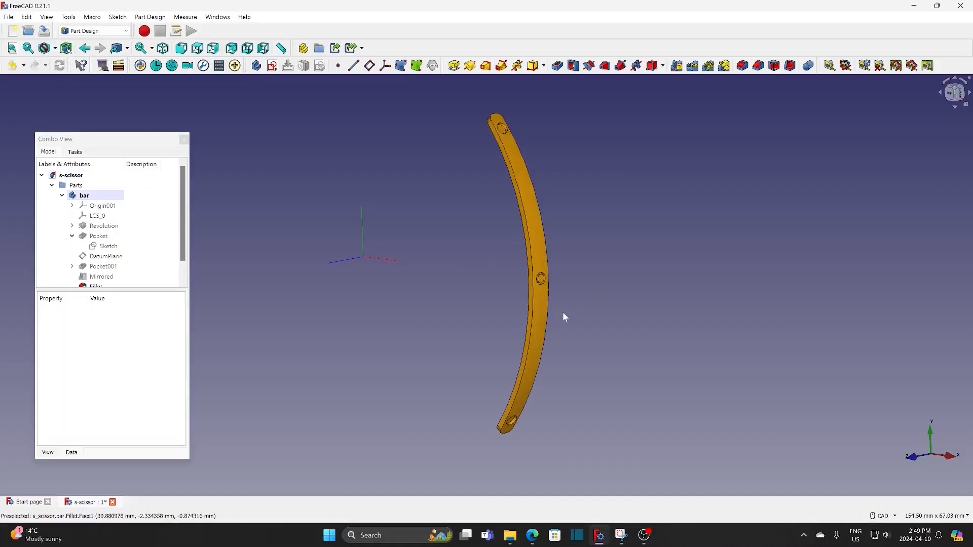
# Switch to the Assembly 4 workbench and create a local coordinate system named bar-c in the bar
pyautogui.scroll(1, 563, 313)
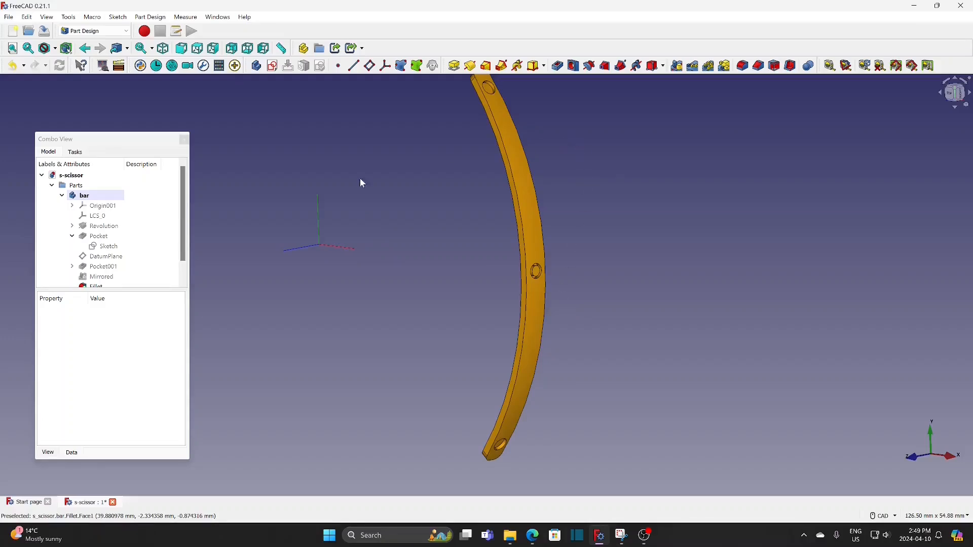
pyautogui.click(100, 32)
pyautogui.click(100, 53)
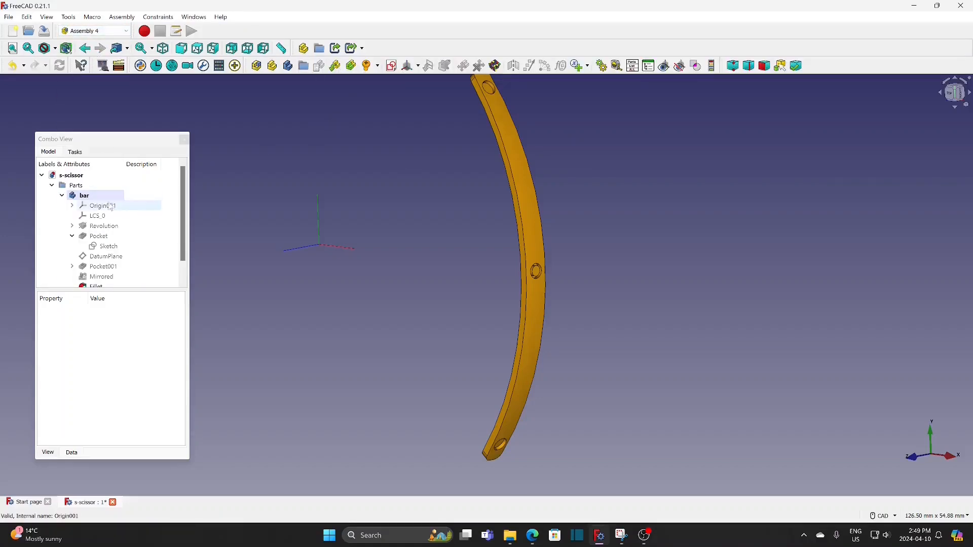
pyautogui.click(83, 196)
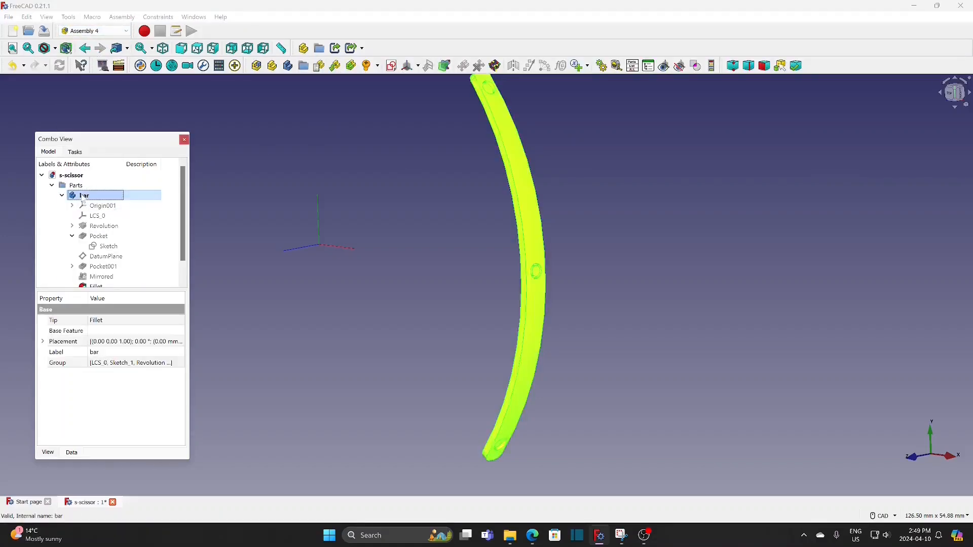
pyautogui.click(408, 66)
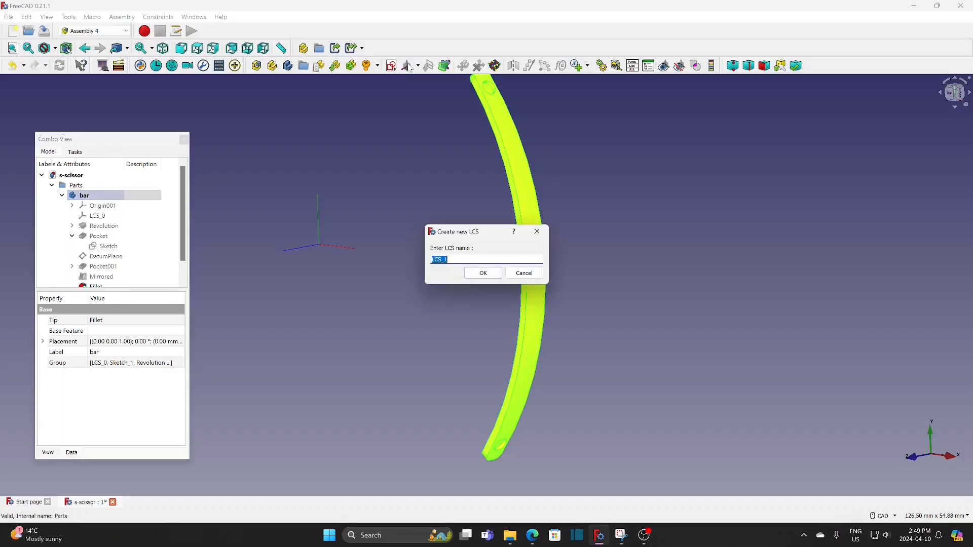
pyautogui.write('bar-c')
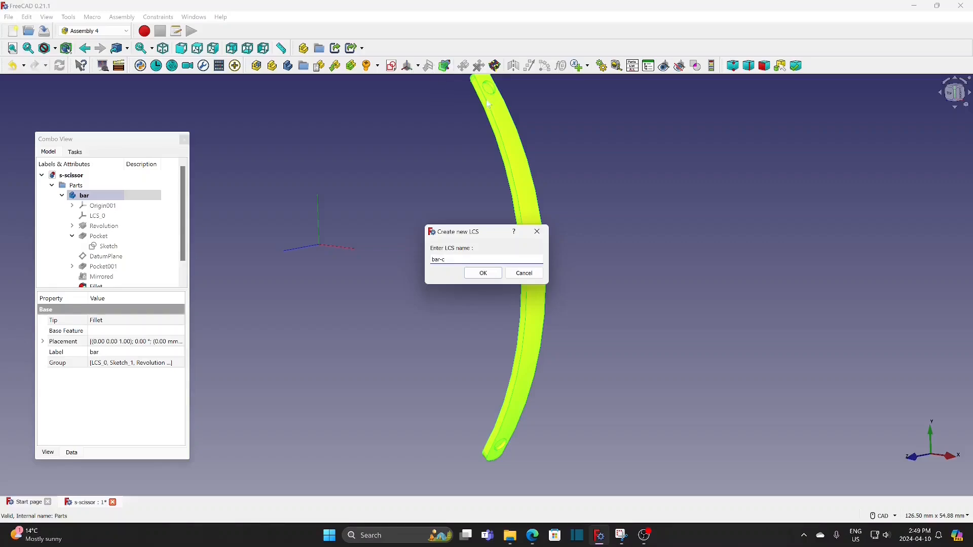
pyautogui.click(488, 275)
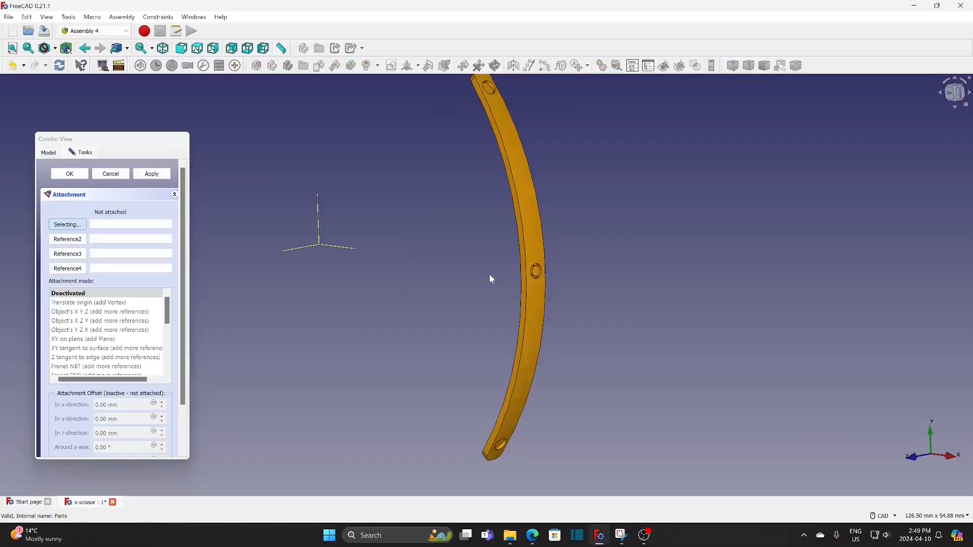
# Attach the bar-c coordinate system to the circular edge of the bar's middle hole in Concentric mode
pyautogui.scroll(2, 536, 277)
pyautogui.click(538, 279)
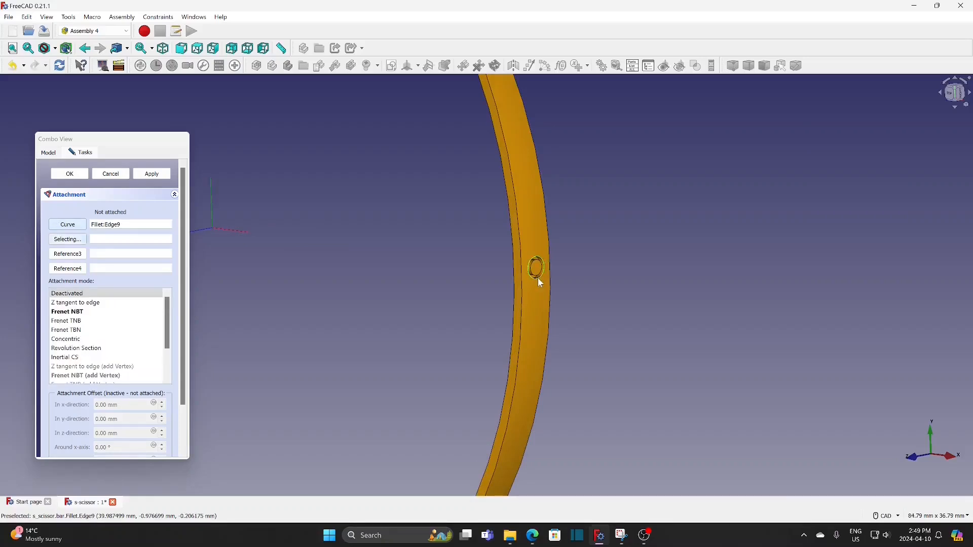
pyautogui.click(72, 340)
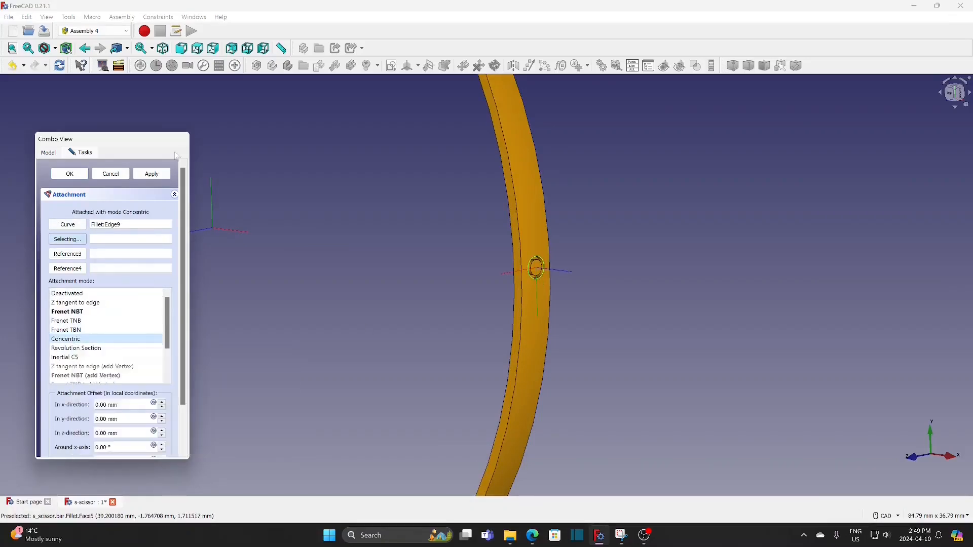
pyautogui.click(70, 173)
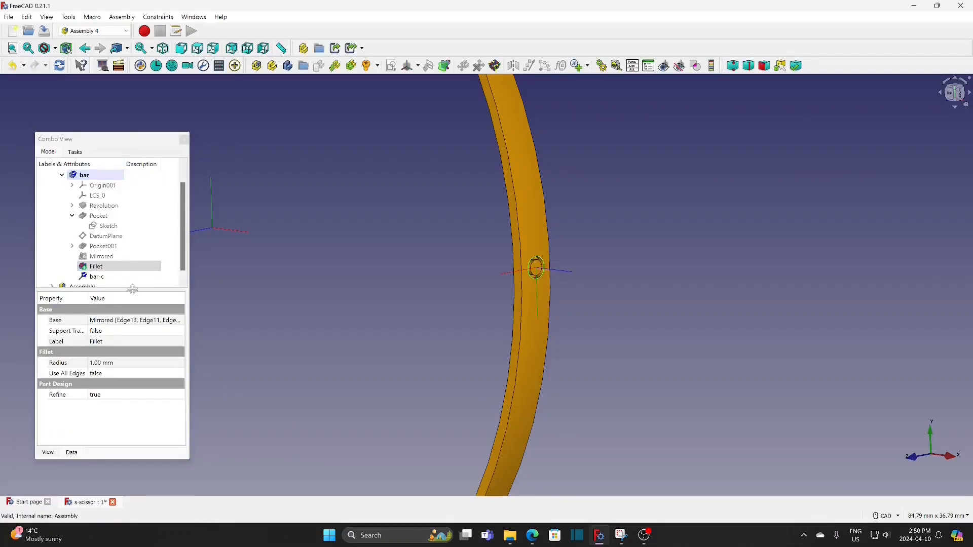
# Duplicate the bar body with all its dependent objects and place the copy in the Parts group
pyautogui.moveTo(133, 289); pyautogui.dragTo(144, 345)
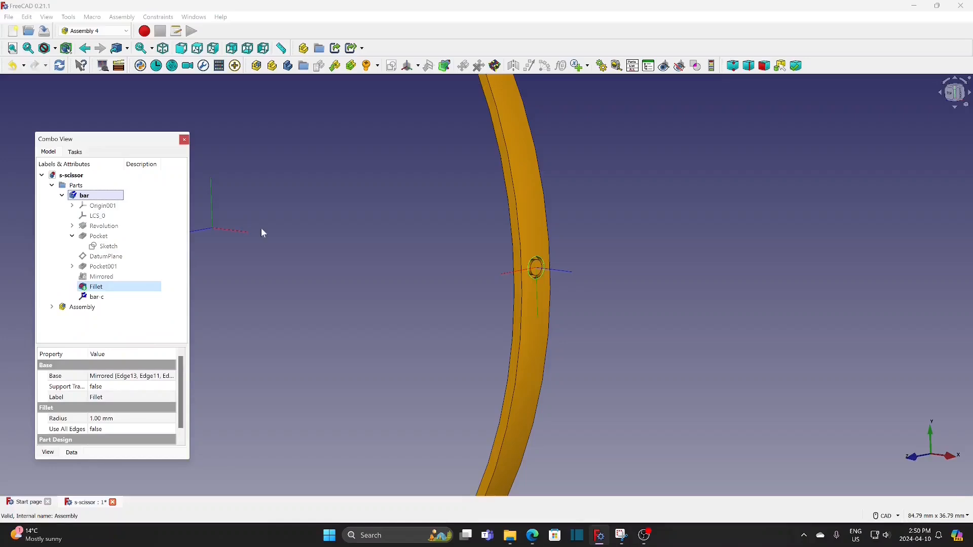
pyautogui.scroll(-2, 344, 246)
pyautogui.moveTo(344, 246); pyautogui.dragTo(381, 285, button='middle')
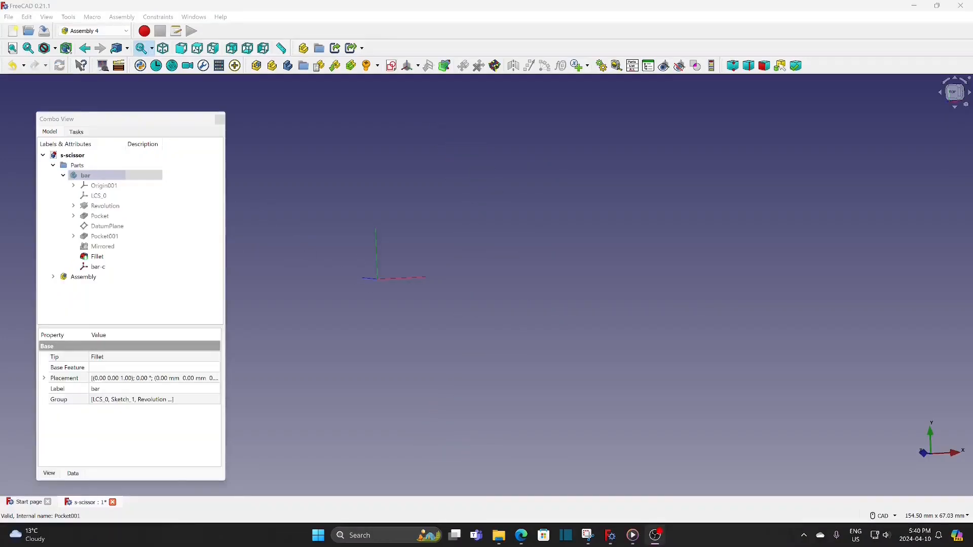
pyautogui.click(89, 178)
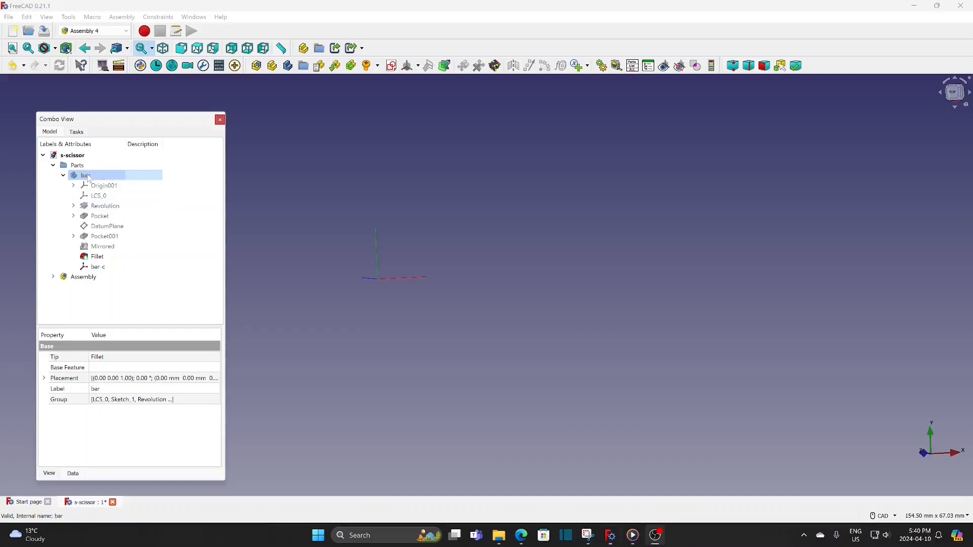
pyautogui.click(27, 17)
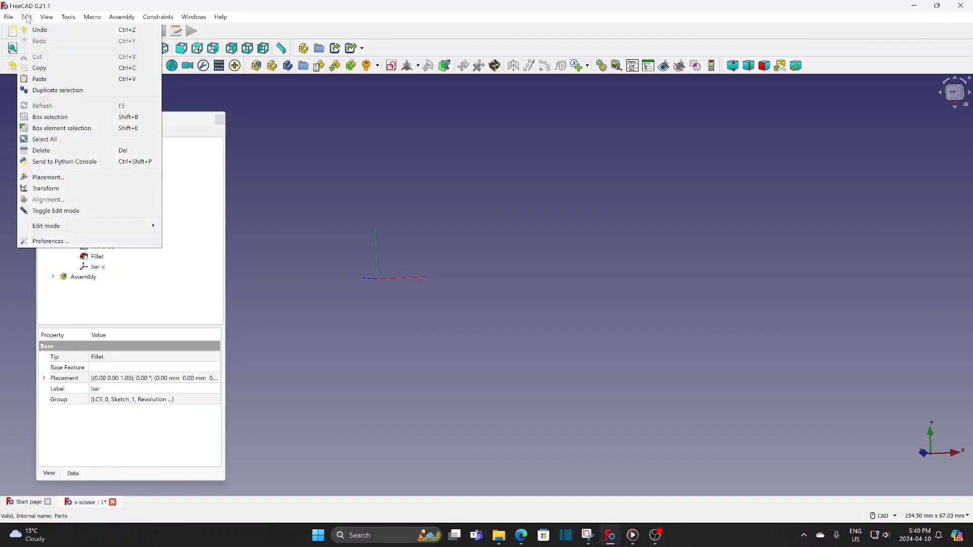
pyautogui.click(41, 91)
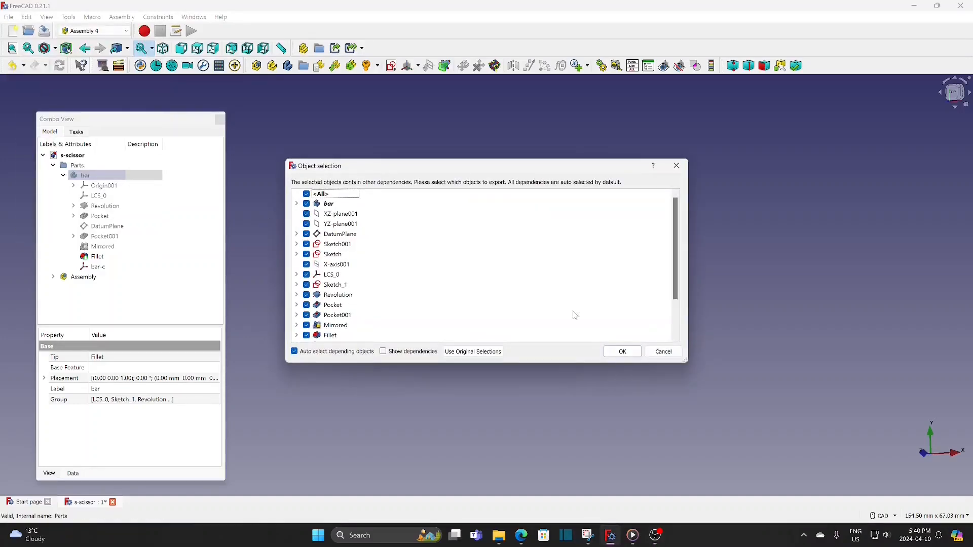
pyautogui.click(623, 352)
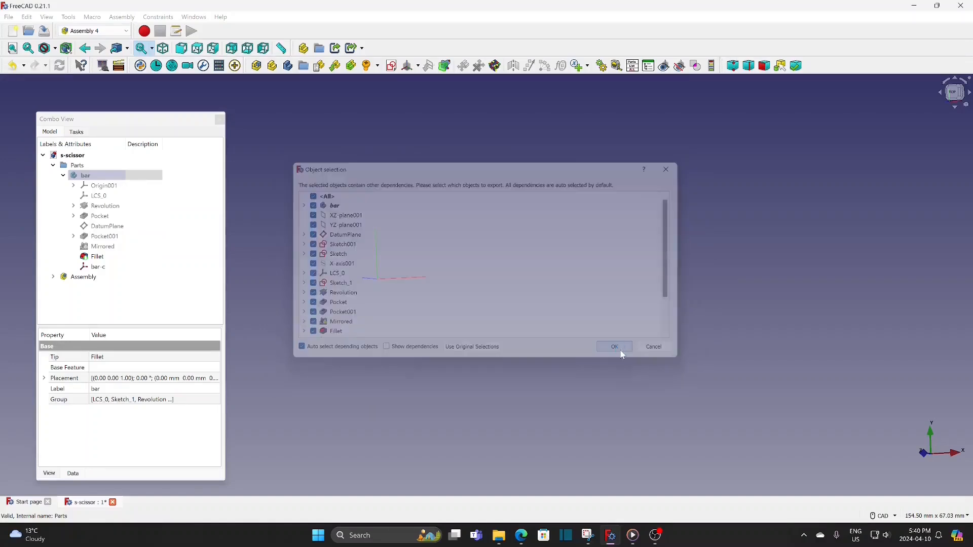
pyautogui.moveTo(109, 289); pyautogui.dragTo(138, 171)
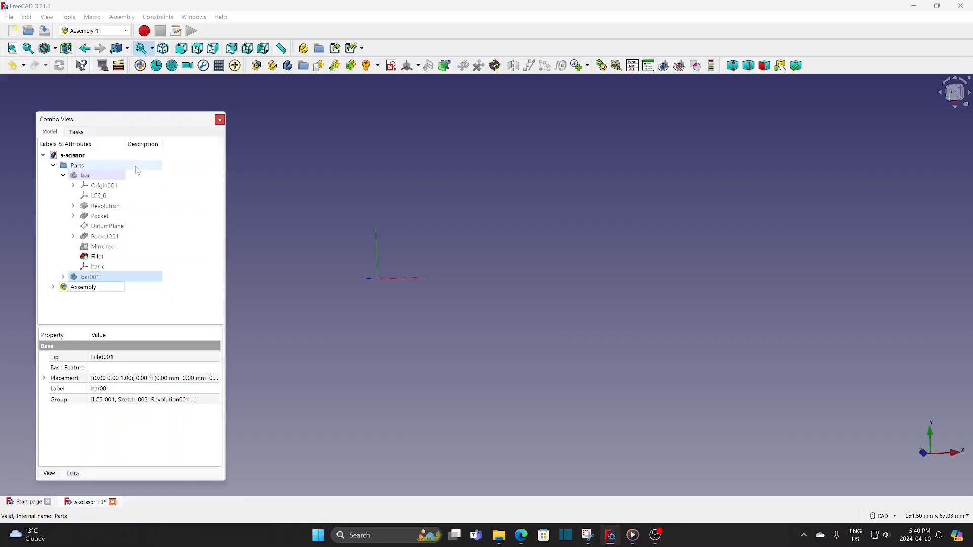
# Make the duplicated bar visible and rename it in-bar
pyautogui.click(86, 282)
pyautogui.press('space')
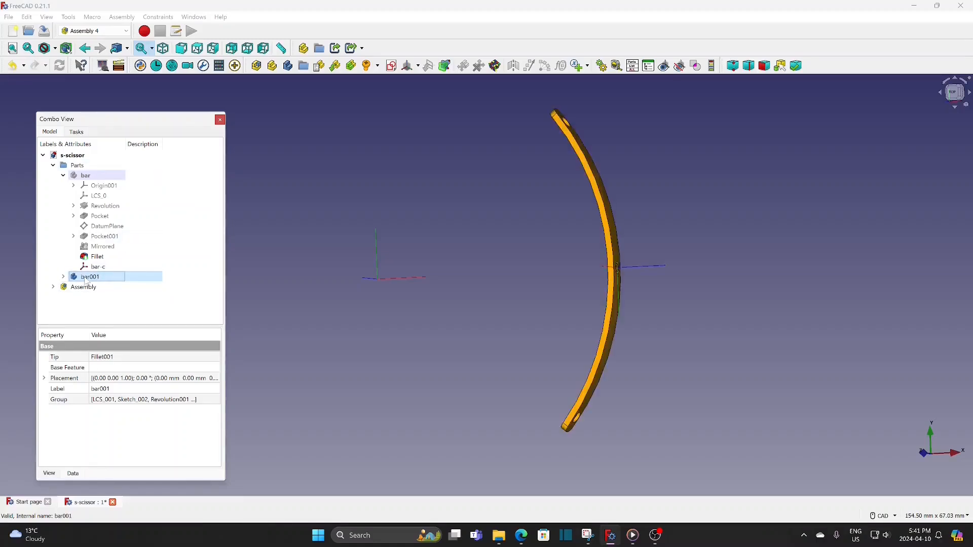
pyautogui.rightClick(91, 282)
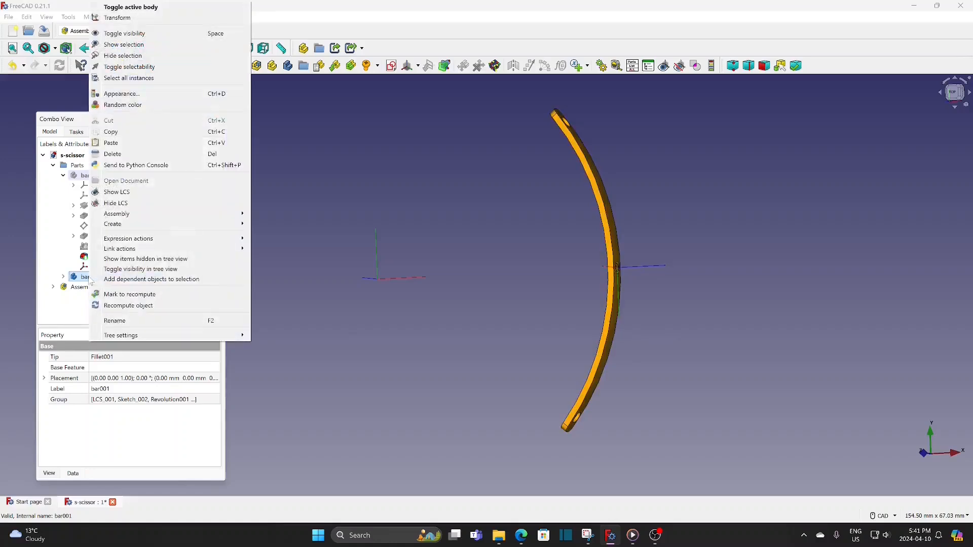
pyautogui.click(112, 322)
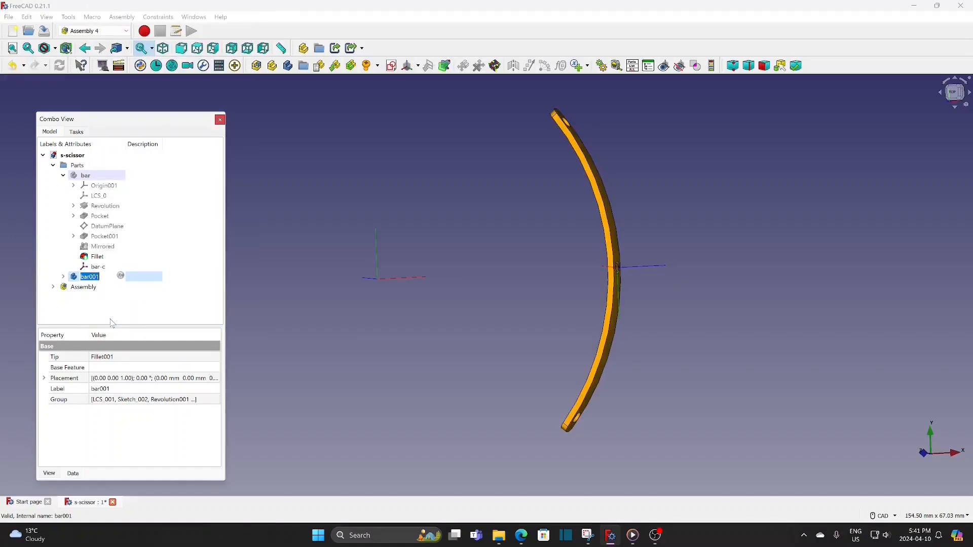
pyautogui.press('BackSpace')
pyautogui.press('Return')
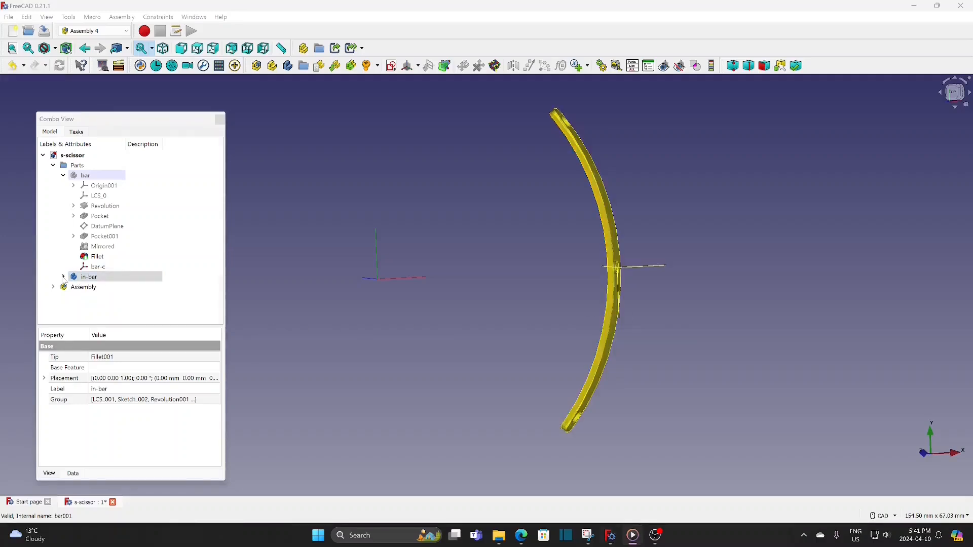
# Delete the Revolution001 feature from in-bar, keeping its profile sketch
pyautogui.click(63, 277)
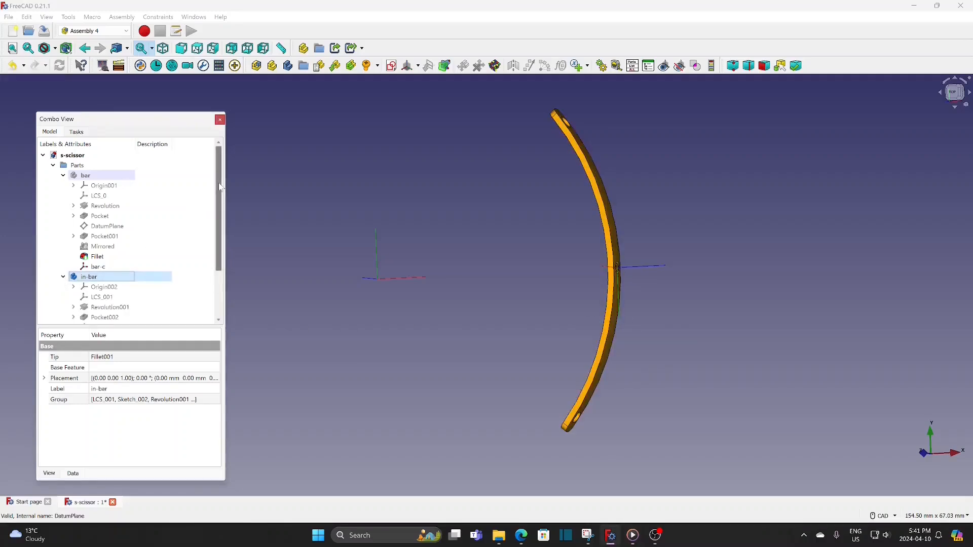
pyautogui.scroll(-2, 223, 203)
pyautogui.click(73, 247)
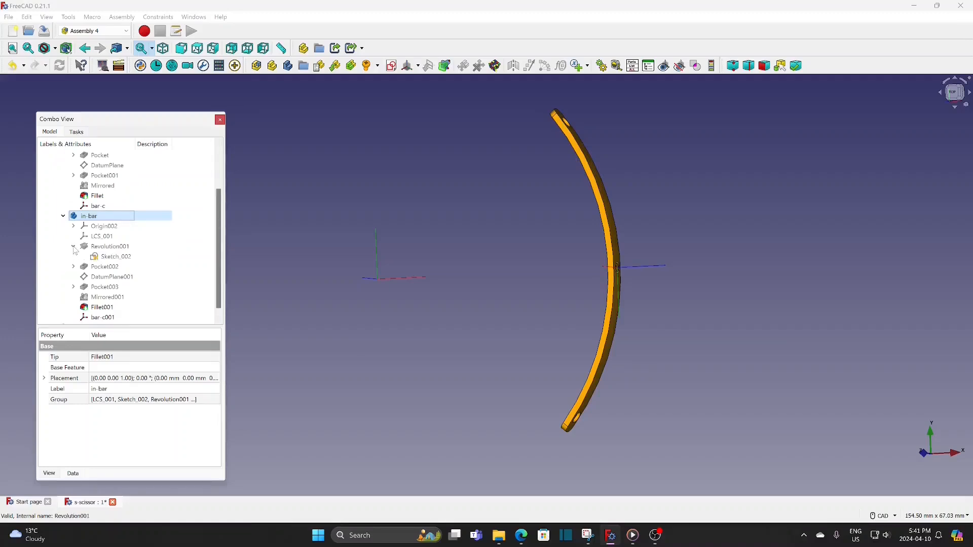
pyautogui.click(110, 248)
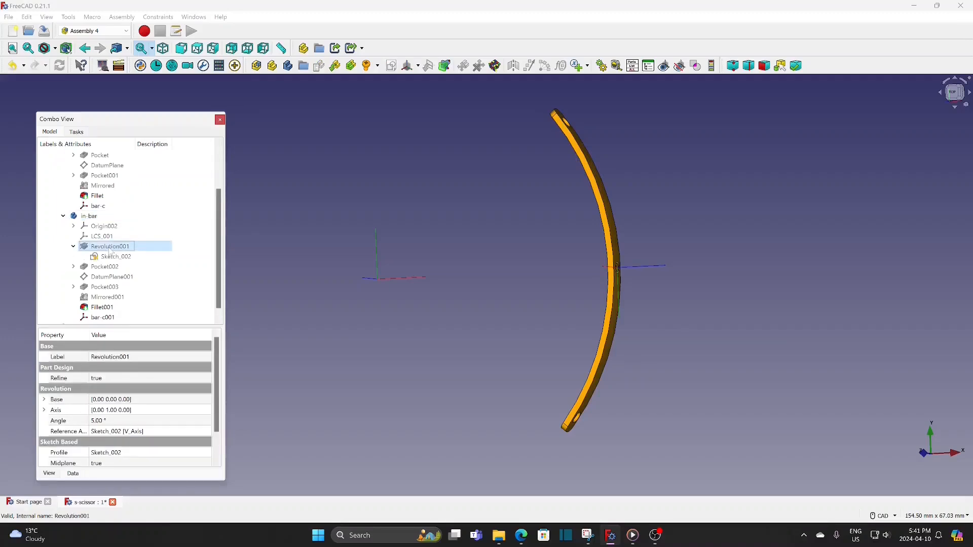
pyautogui.press('Delete')
pyautogui.click(509, 297)
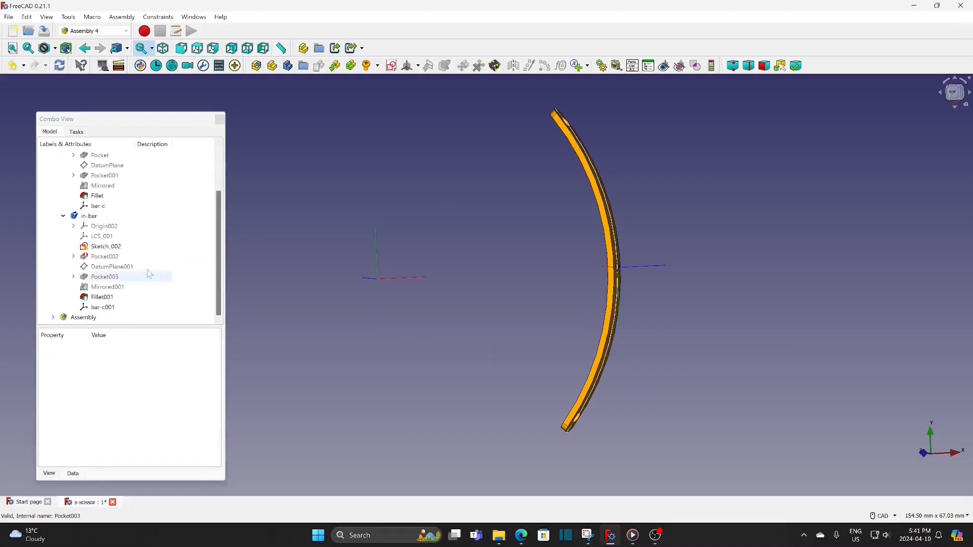
# Delete Pocket002 and Pocket003 from in-bar, keeping their sketches
pyautogui.click(98, 259)
pyautogui.press('Delete')
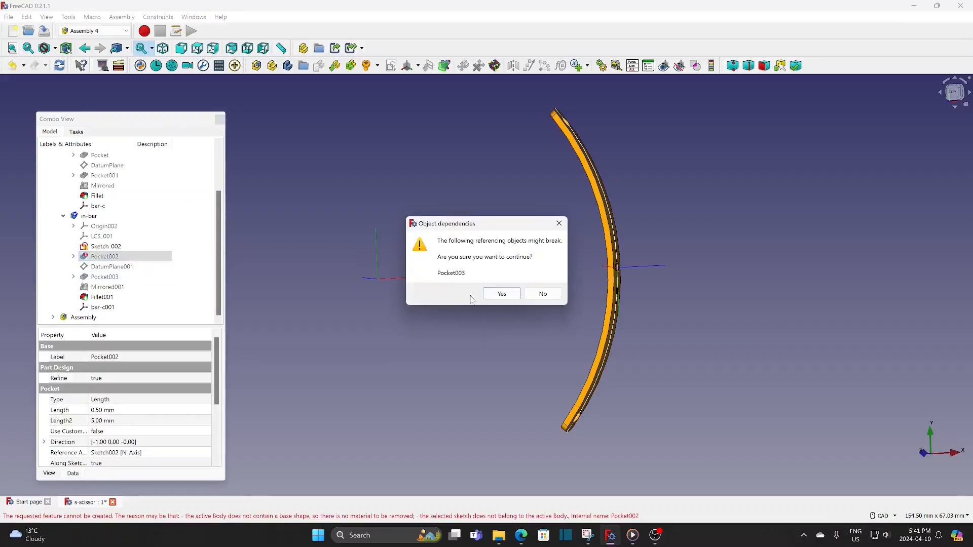
pyautogui.click(500, 298)
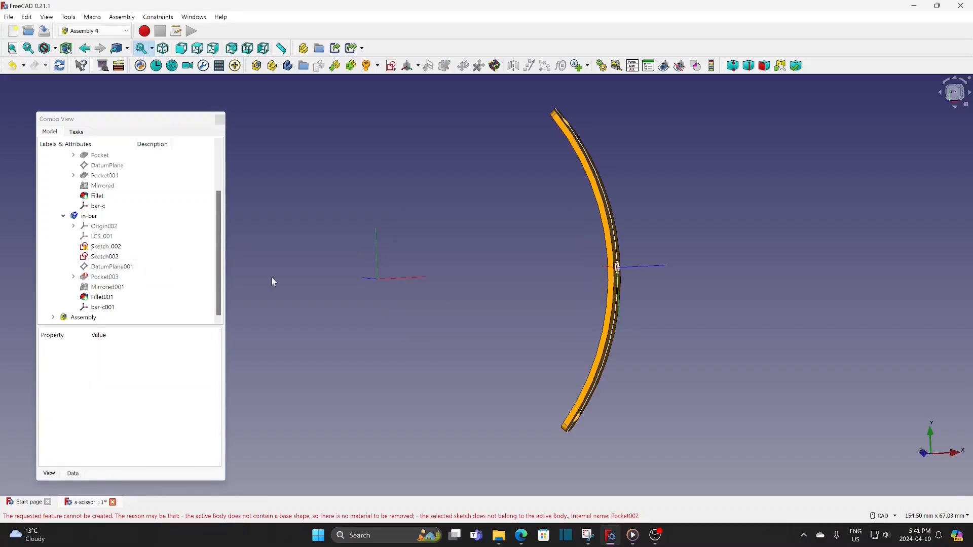
pyautogui.click(116, 278)
pyautogui.press('Delete')
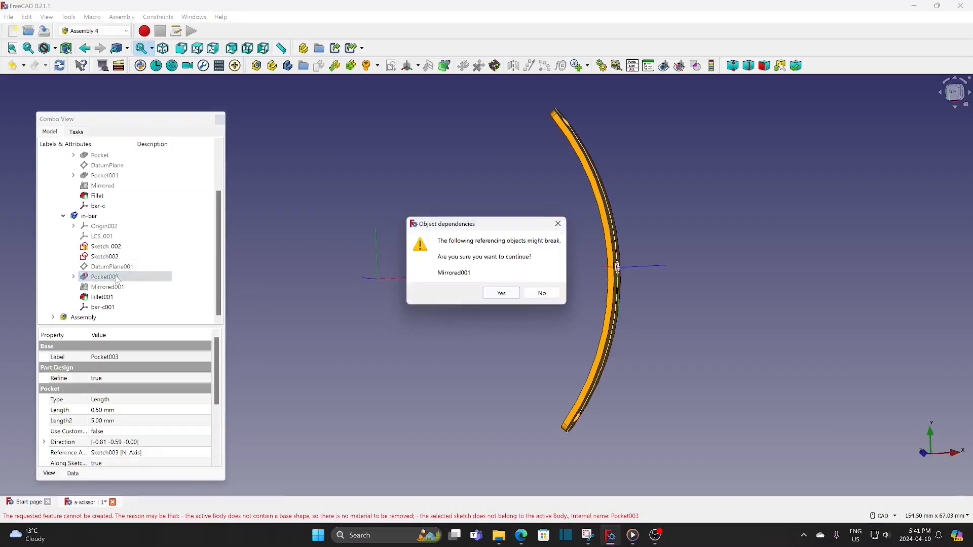
pyautogui.click(501, 293)
# Delete the remaining copied features Mirrored001 and Fillet001 and the bar-c001 coordinate system from in-bar
pyautogui.click(109, 287)
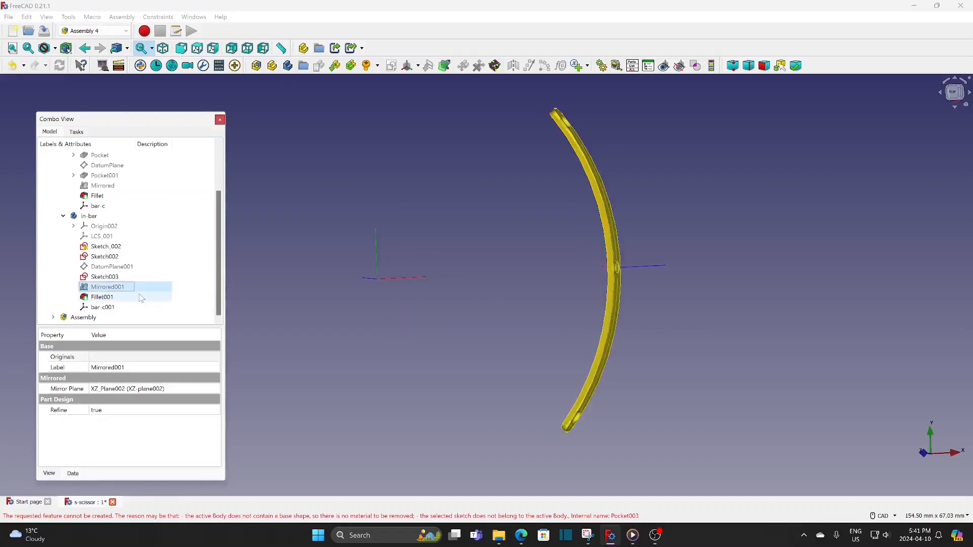
pyautogui.press('Delete')
pyautogui.click(489, 296)
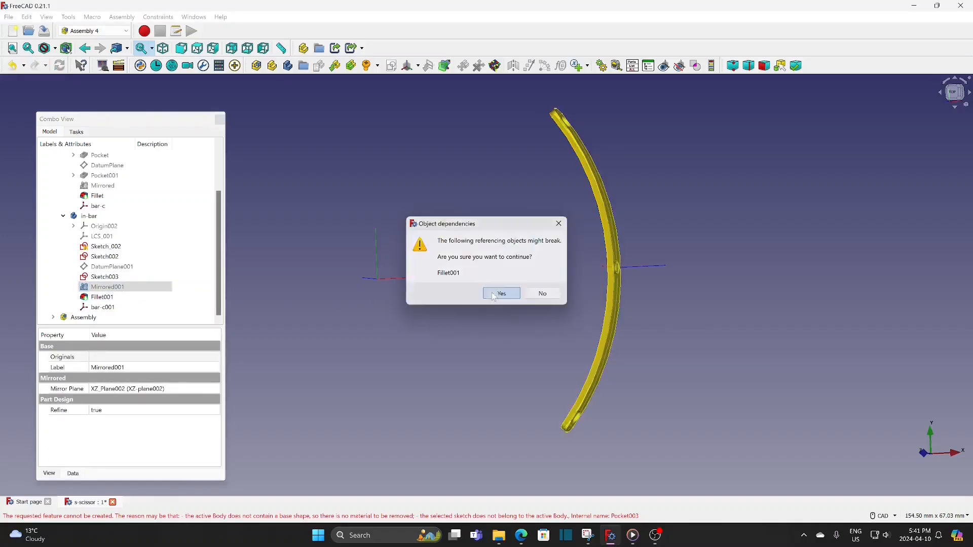
pyautogui.click(120, 299)
pyautogui.press('Delete')
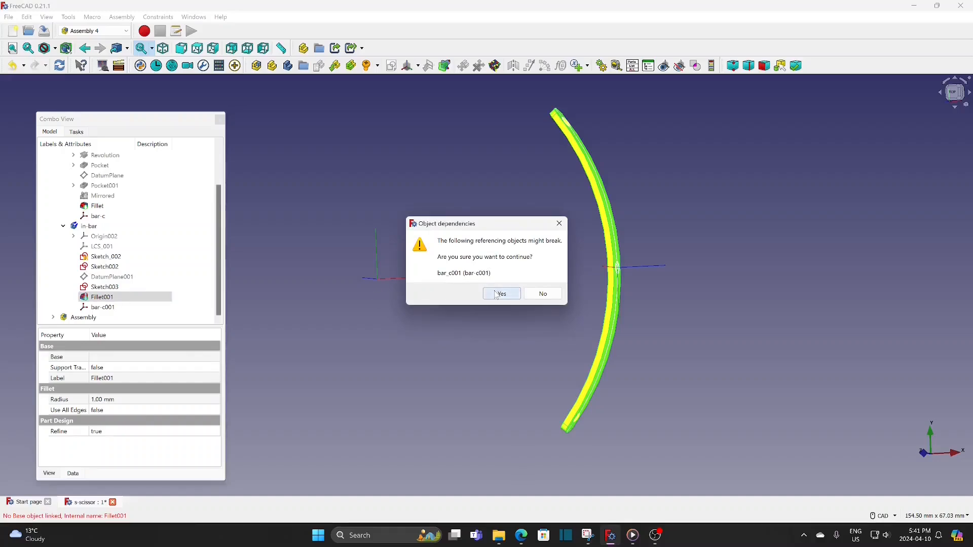
pyautogui.click(498, 290)
pyautogui.click(103, 308)
pyautogui.press('Delete')
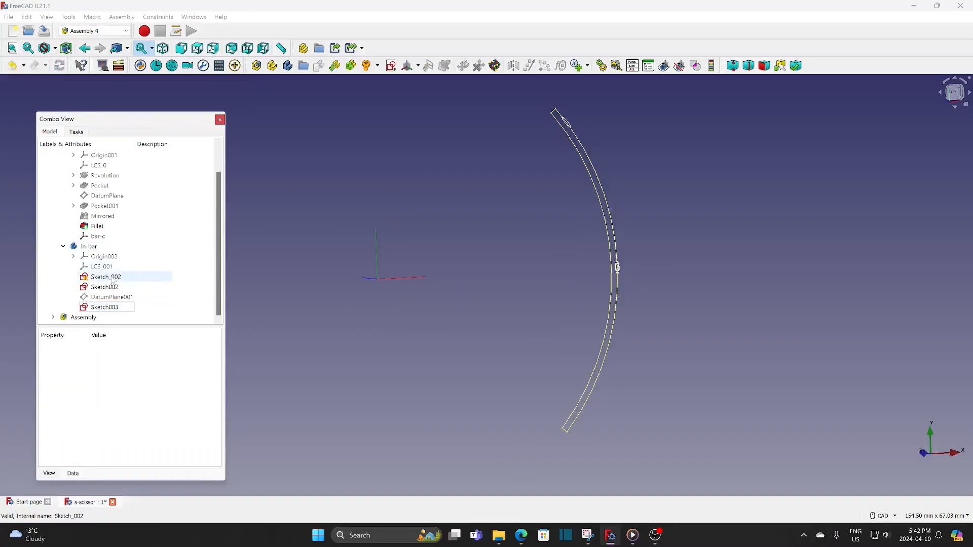
# Set the outer arc's diameter in in-bar's Sketch_002 to 76 mm and close the sketch
pyautogui.doubleClick(113, 278)
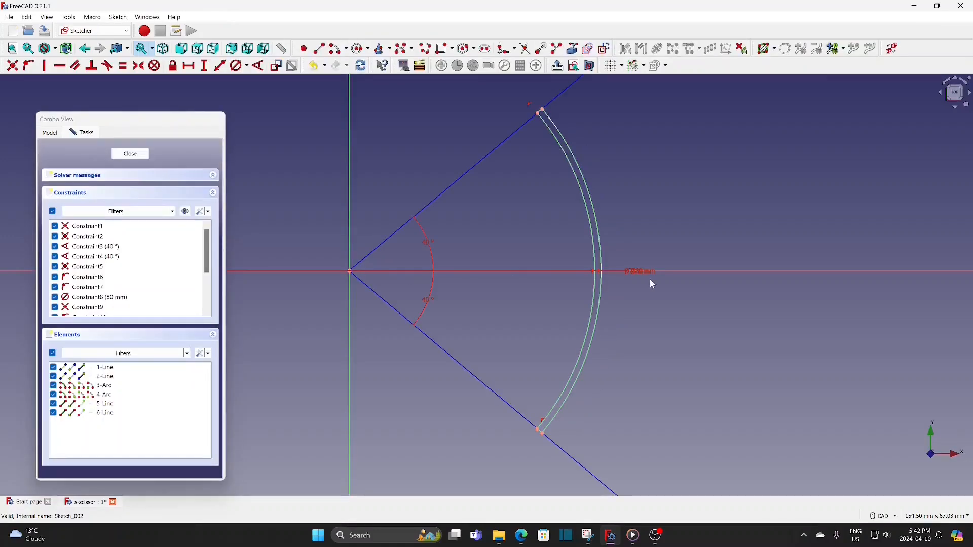
pyautogui.moveTo(639, 272); pyautogui.dragTo(643, 220)
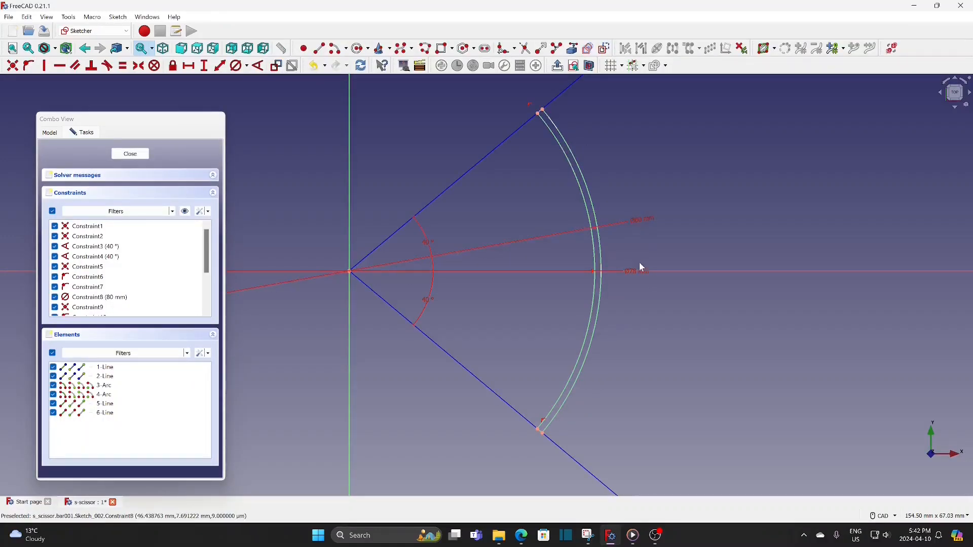
pyautogui.doubleClick(638, 223)
pyautogui.write('76')
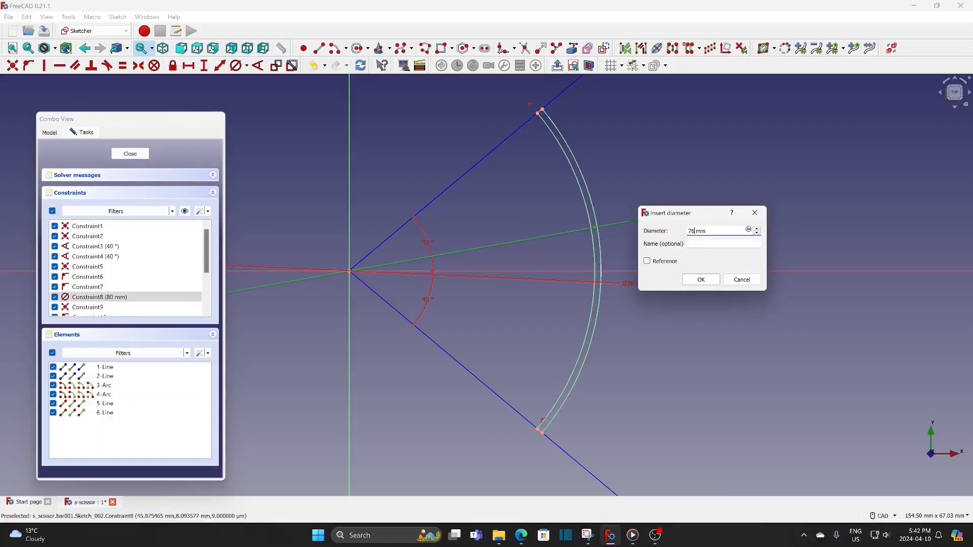
pyautogui.click(702, 282)
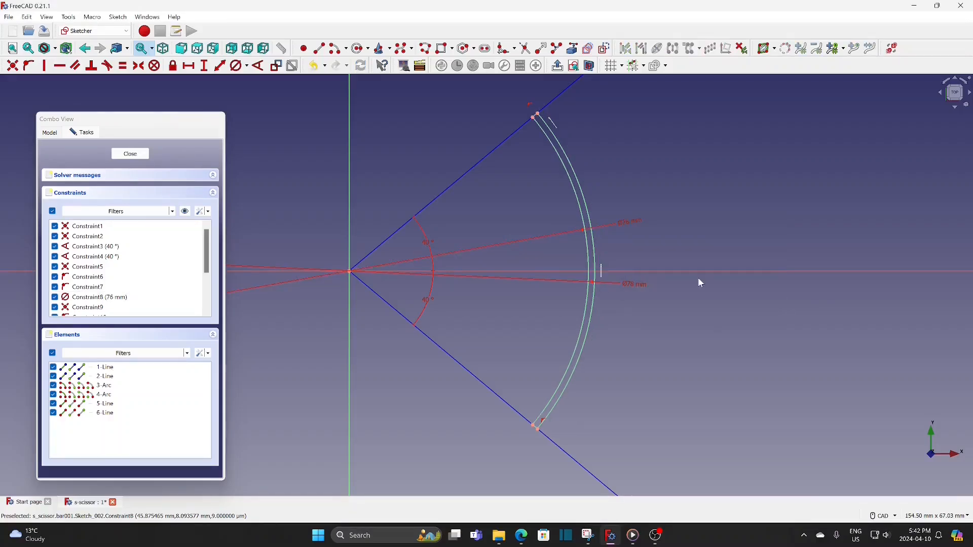
pyautogui.click(147, 158)
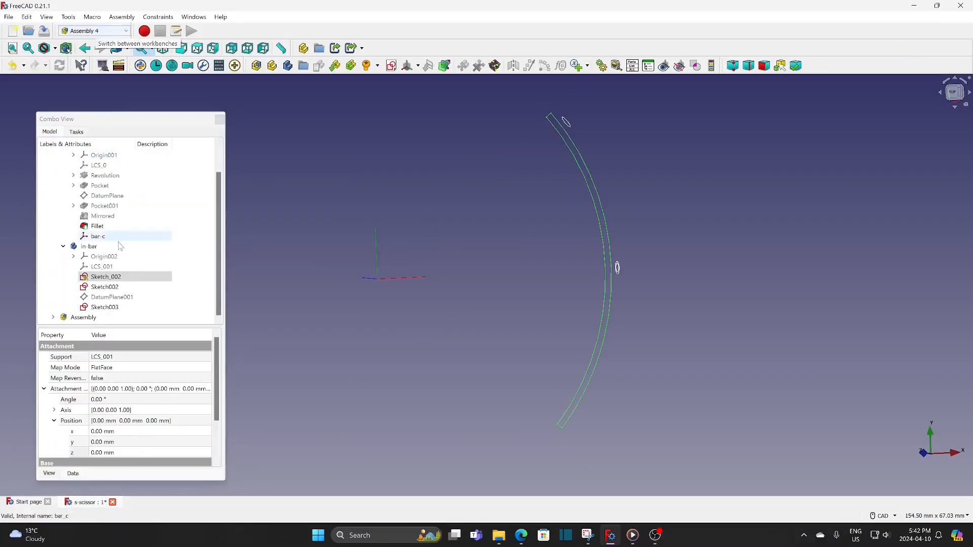
# Activate in-bar and revolve Sketch_002 by 5° about the vertical sketch axis, symmetric to the plane
pyautogui.doubleClick(94, 247)
pyautogui.click(50, 132)
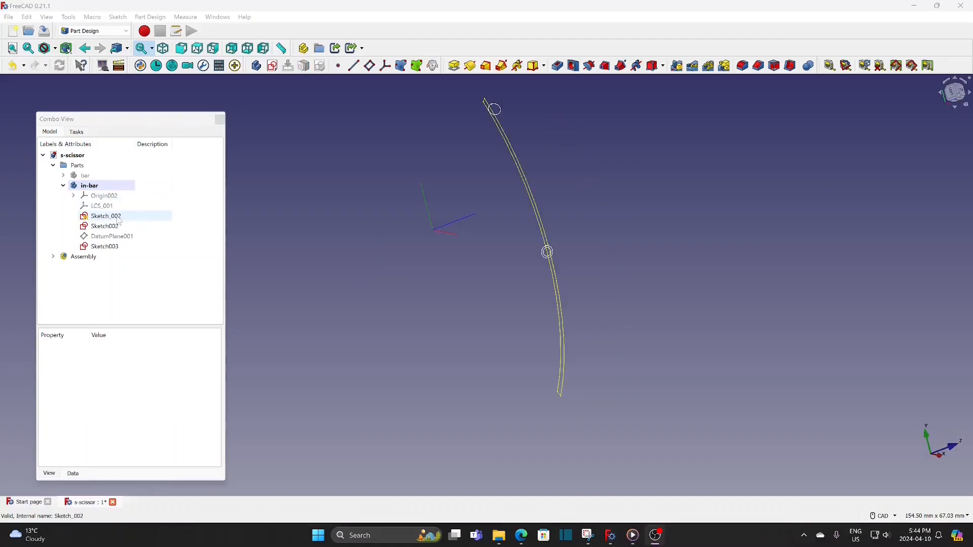
pyautogui.click(107, 216)
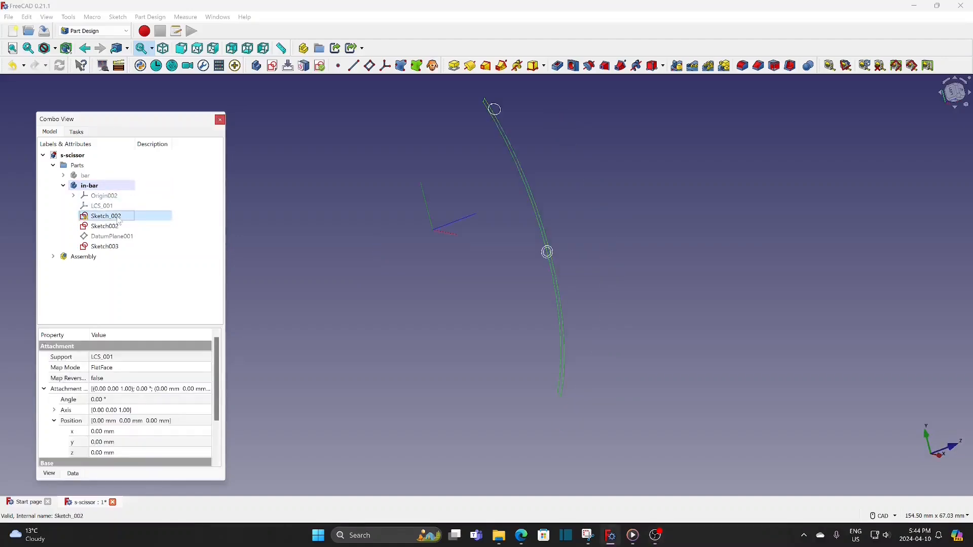
pyautogui.click(470, 66)
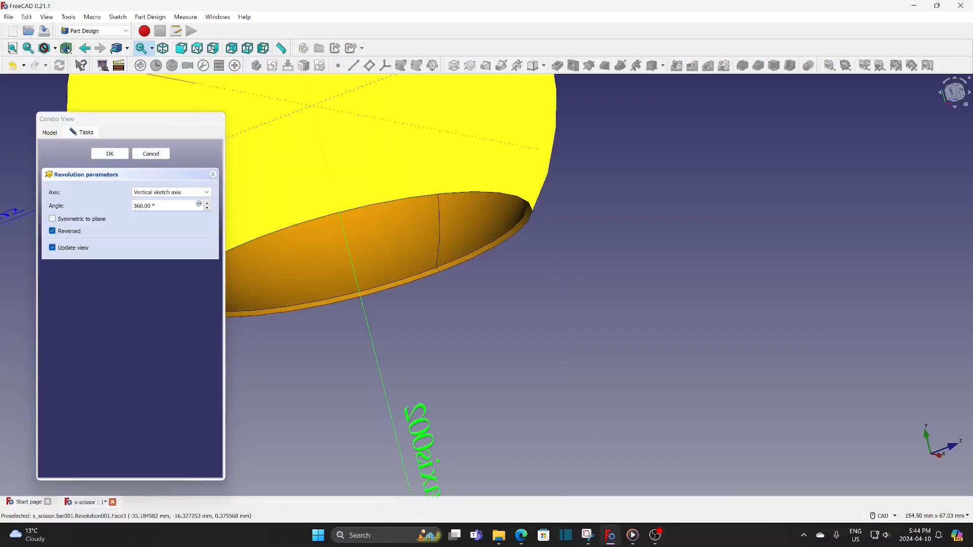
pyautogui.write('5')
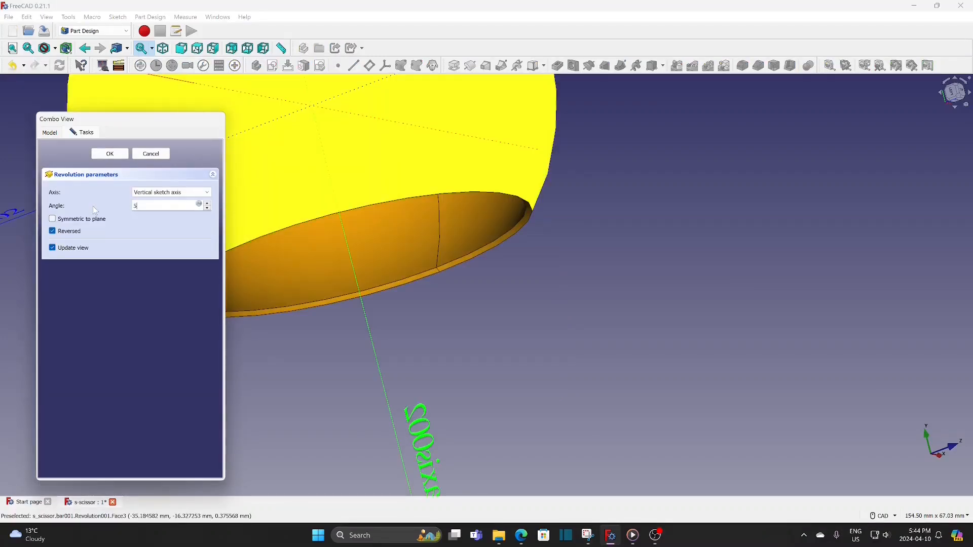
pyautogui.click(53, 220)
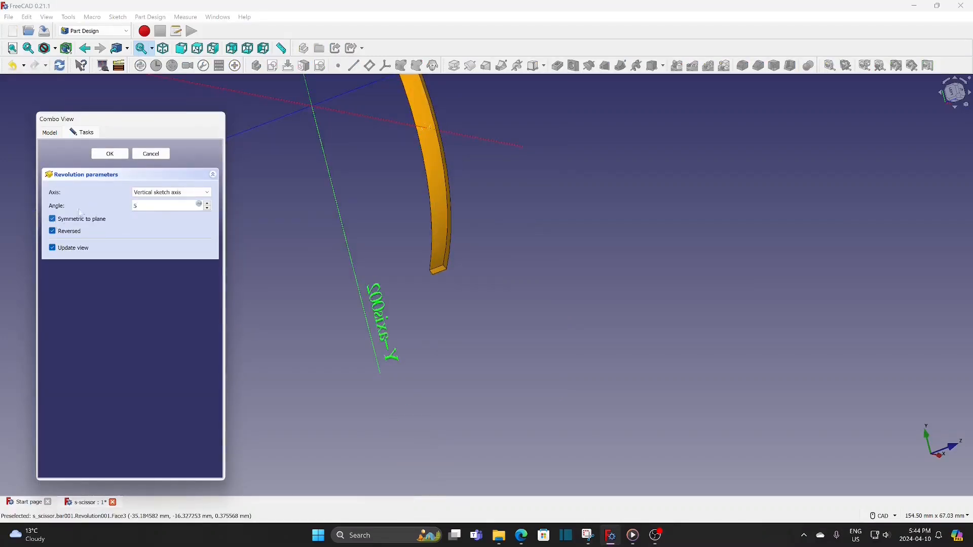
pyautogui.click(110, 154)
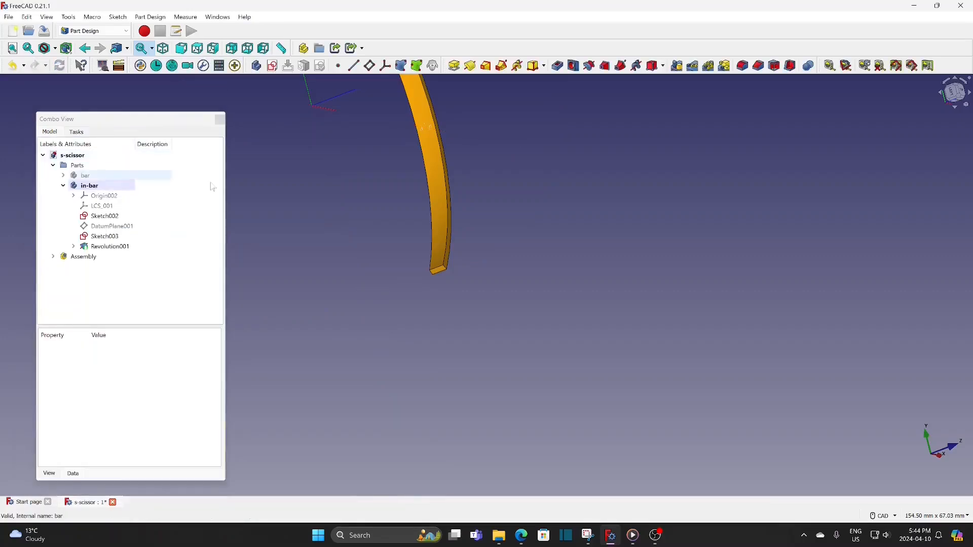
# Set the z attachment position of in-bar's Sketch002 to 37 mm
pyautogui.moveTo(338, 169); pyautogui.dragTo(402, 288, button='middle')
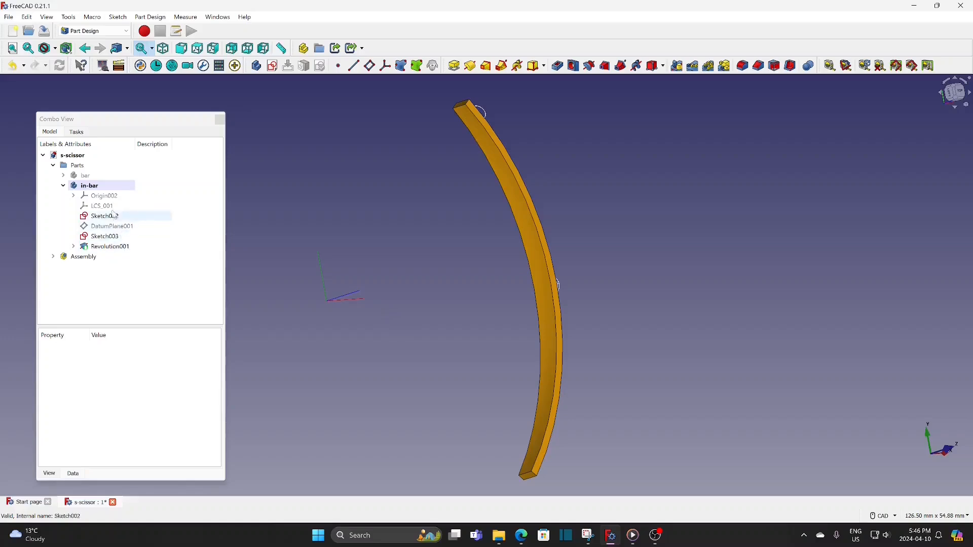
pyautogui.click(106, 216)
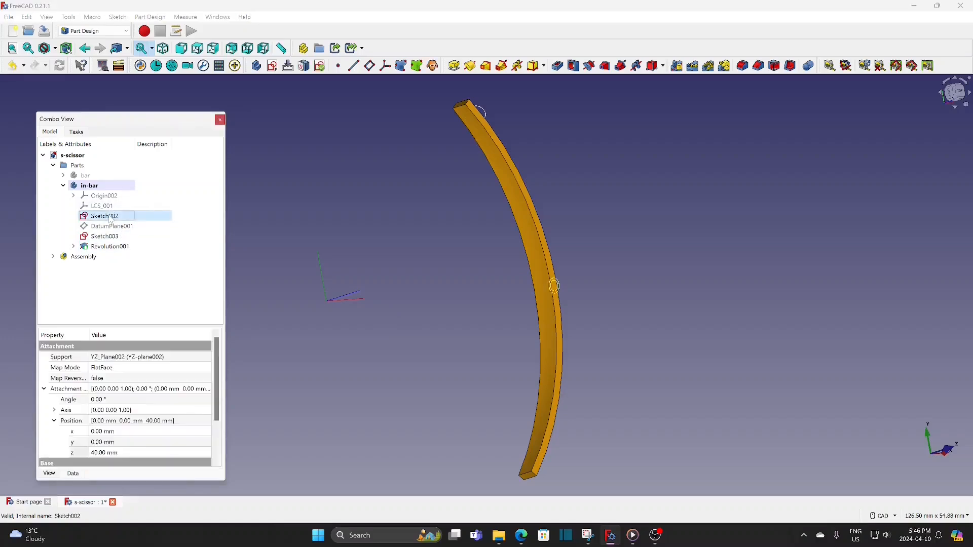
pyautogui.click(126, 452)
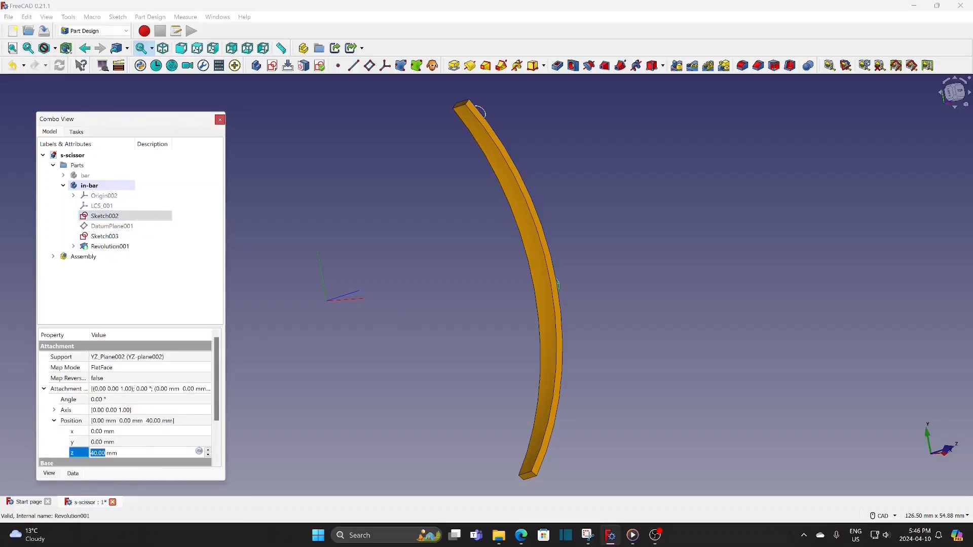
pyautogui.write('37')
pyautogui.press('Return')
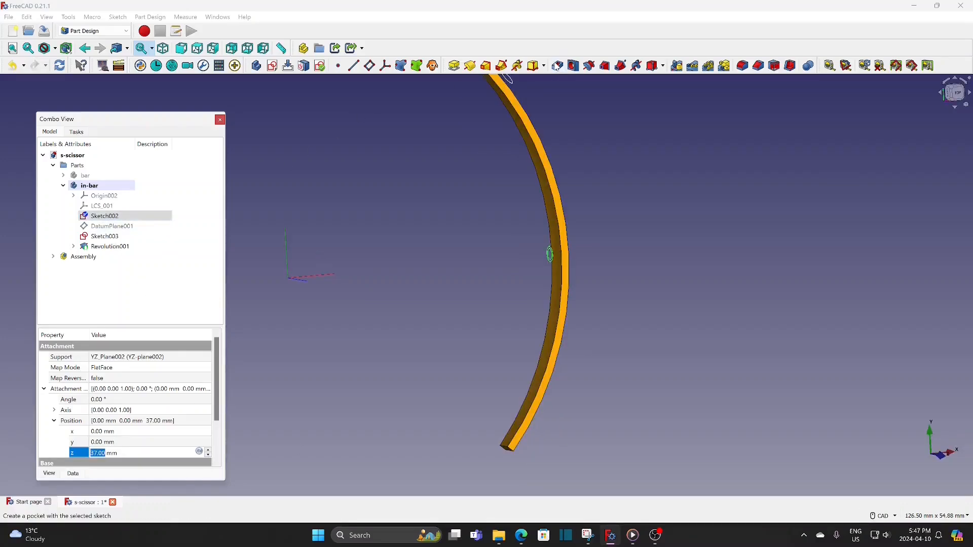
# Create a pocket from Sketch002 in in-bar with a length of 1.5 mm
pyautogui.click(558, 65)
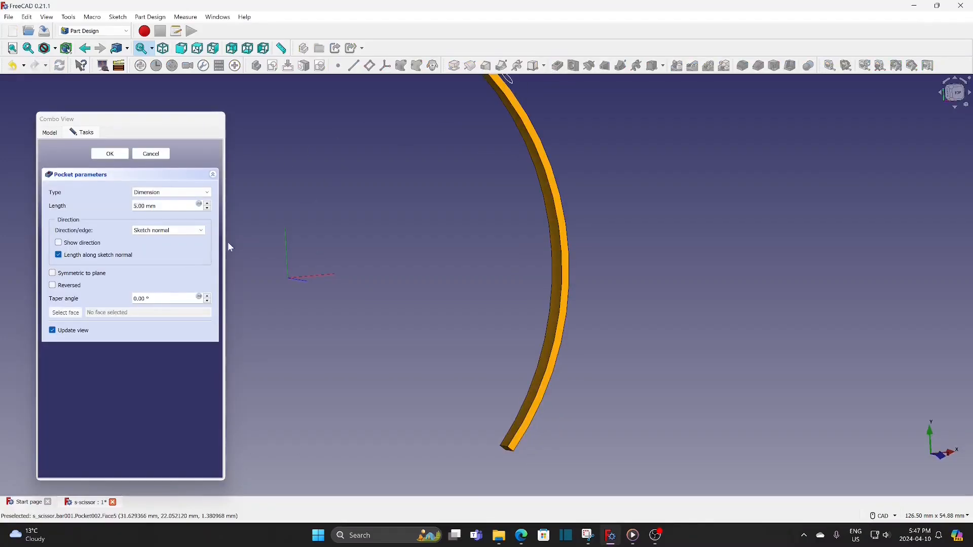
pyautogui.click(53, 285)
pyautogui.click(71, 287)
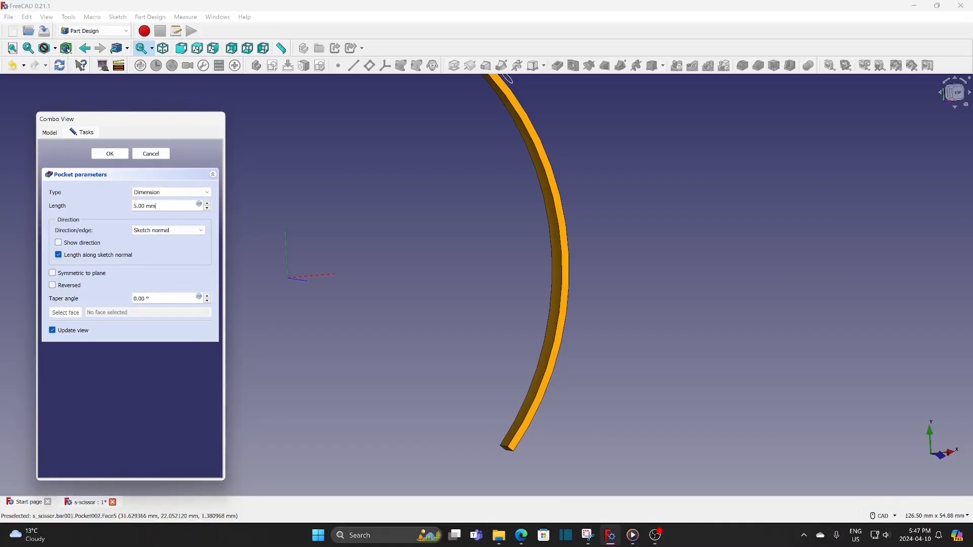
pyautogui.moveTo(155, 206); pyautogui.dragTo(112, 206)
pyautogui.write('1.5')
pyautogui.click(114, 155)
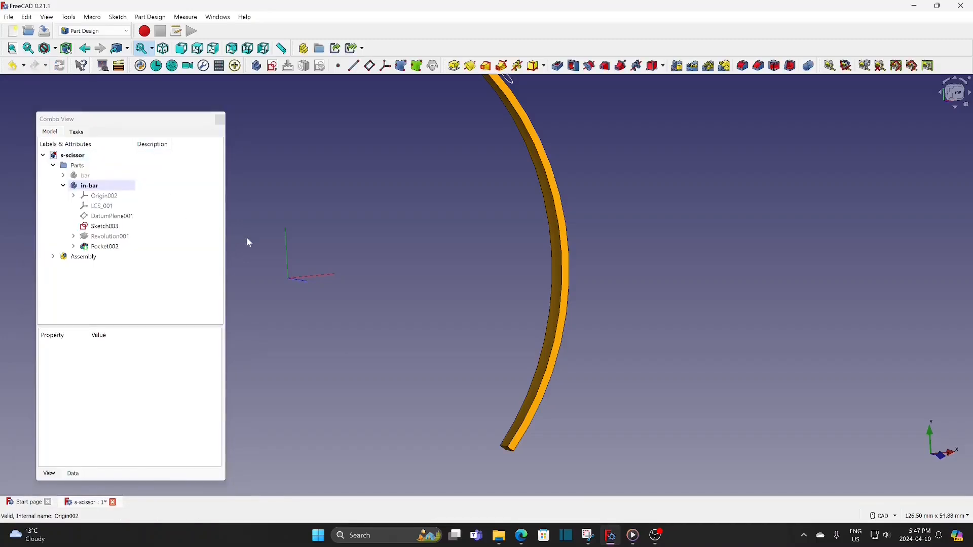
# Edit in-bar's Pocket002 to reverse its cutting direction
pyautogui.rightClick(114, 247)
pyautogui.click(147, 253)
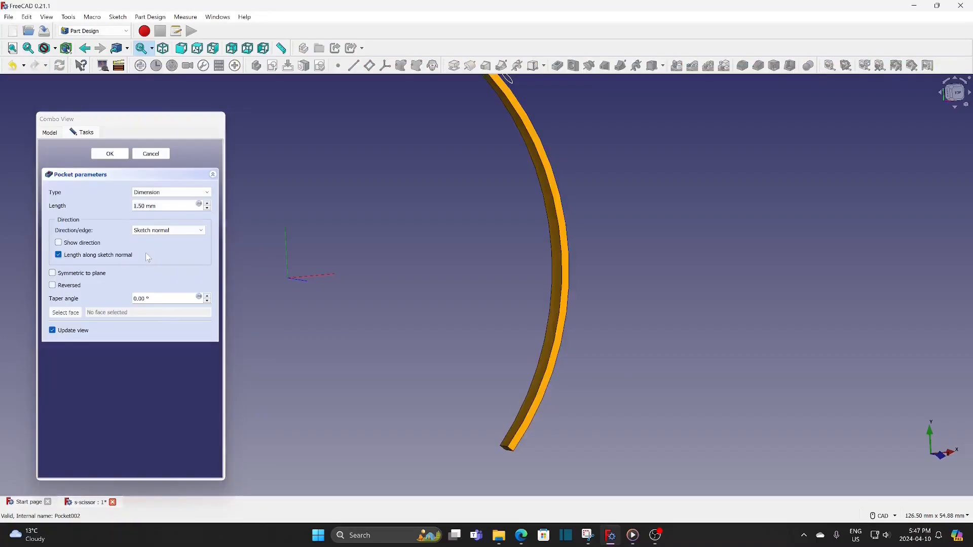
pyautogui.click(71, 287)
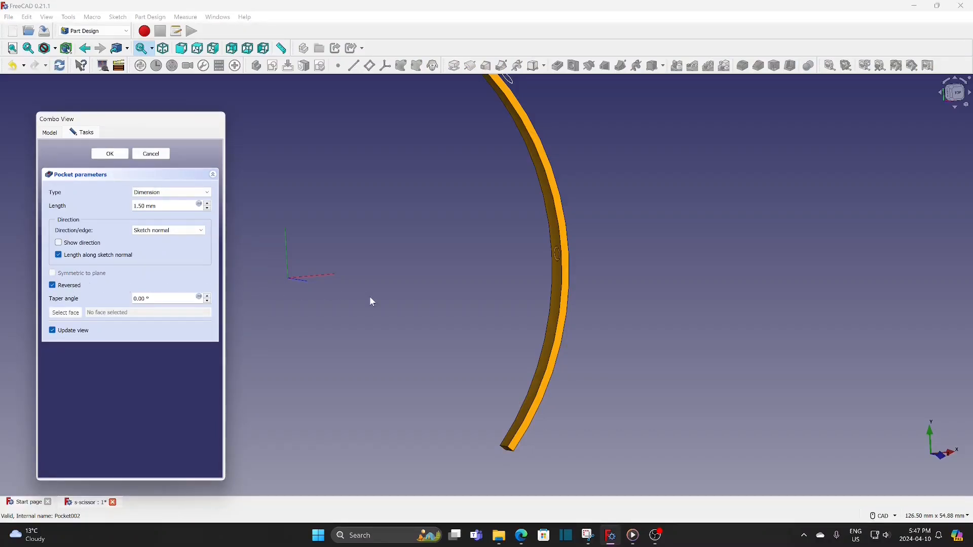
pyautogui.click(110, 154)
# Set the z attachment position of in-bar's Sketch003 to 37 mm
pyautogui.moveTo(406, 166); pyautogui.dragTo(387, 201, button='middle')
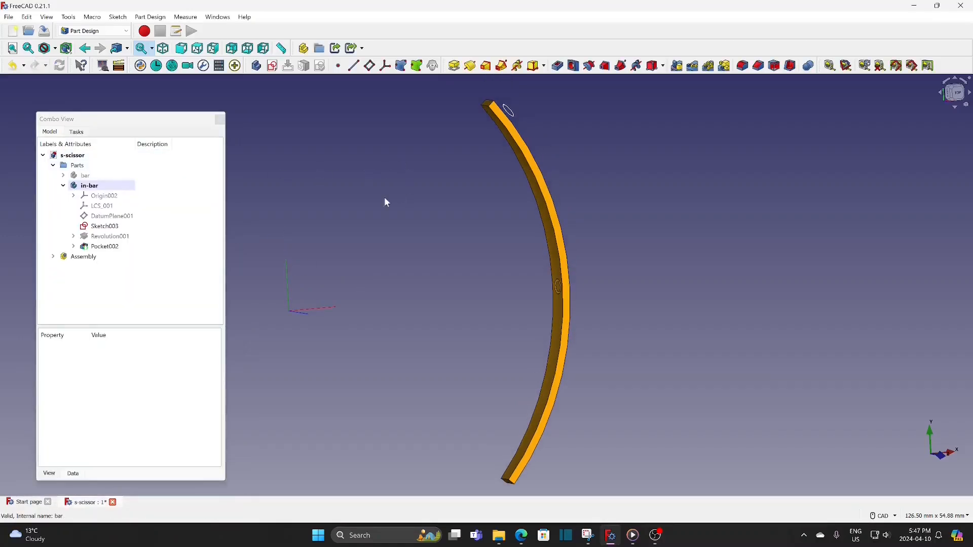
pyautogui.click(115, 227)
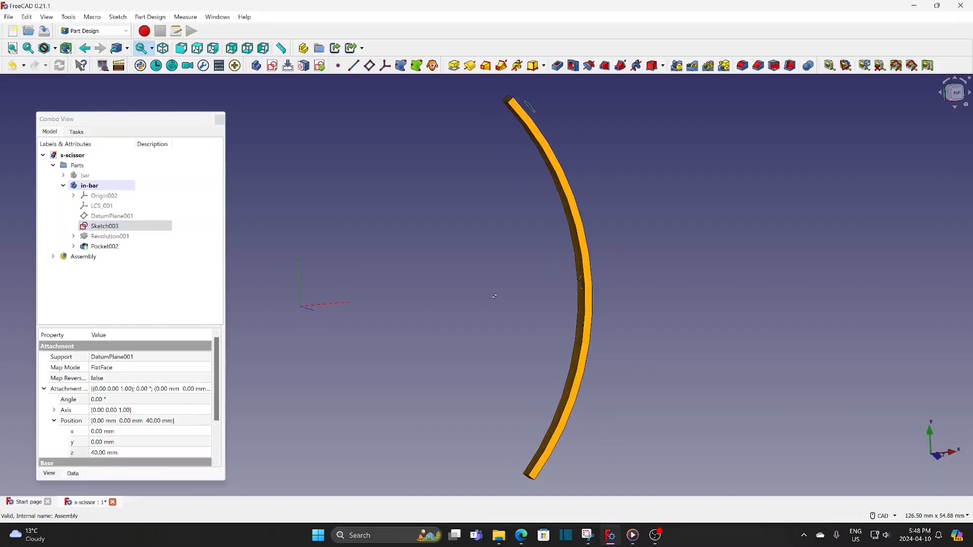
pyautogui.click(136, 453)
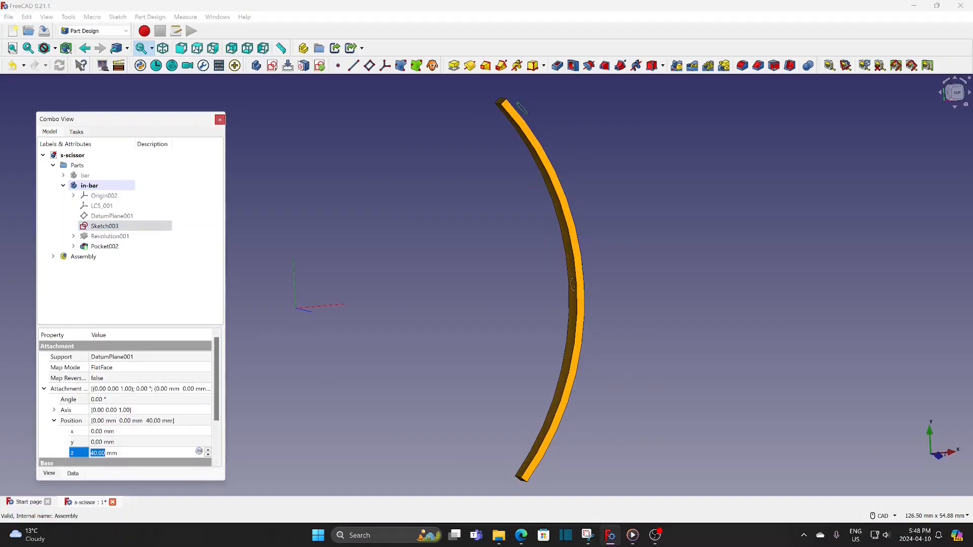
pyautogui.write('37')
pyautogui.press('Return')
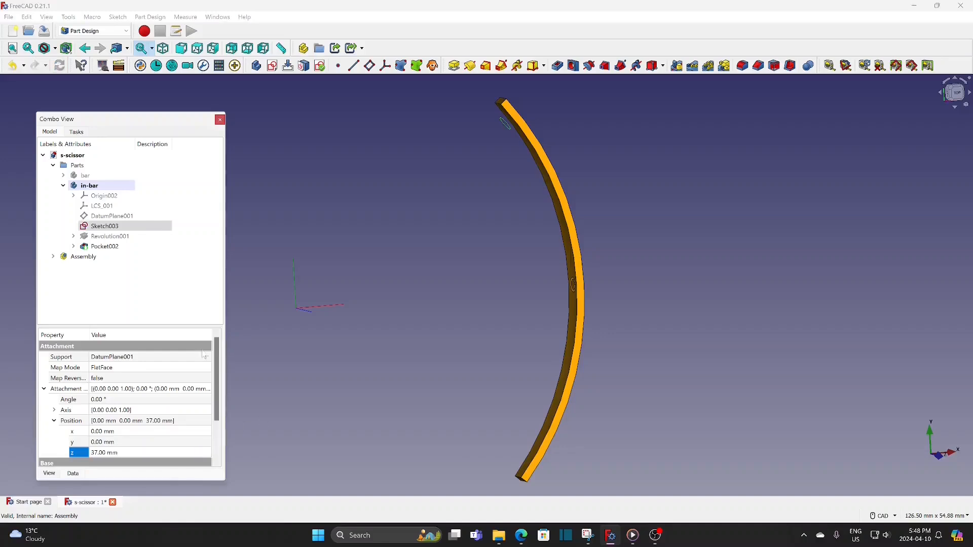
# Cut a reversed pocket from Sketch003 in in-bar with a length of 1.5 mm
pyautogui.click(559, 67)
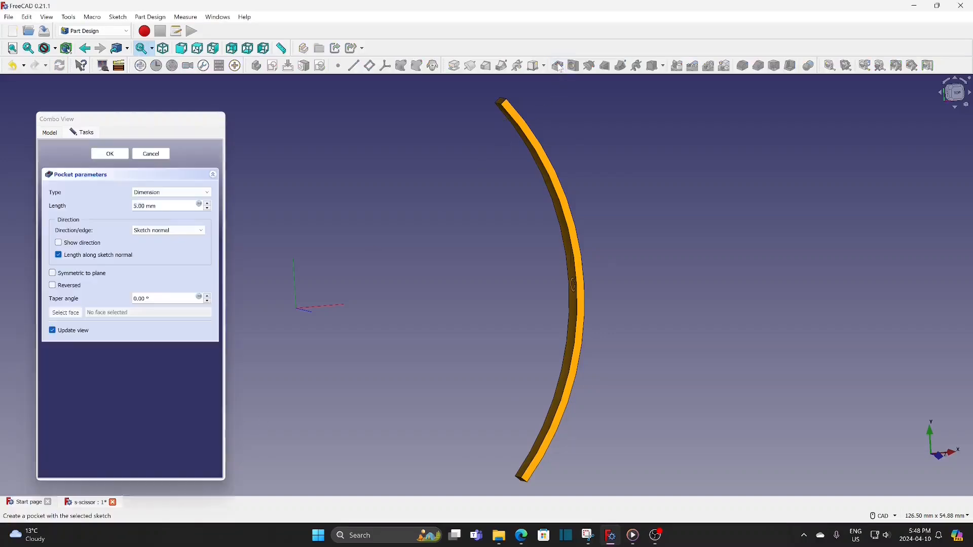
pyautogui.click(75, 286)
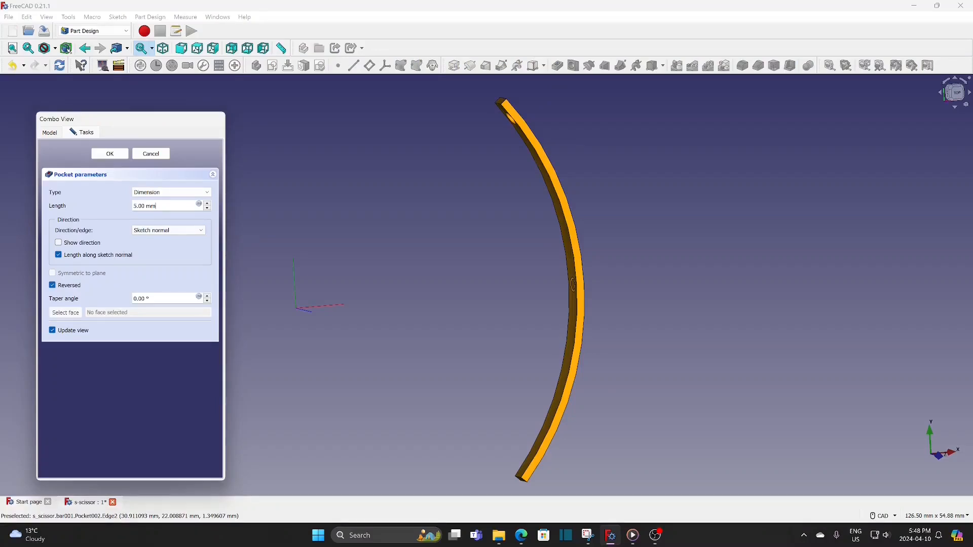
pyautogui.moveTo(156, 205); pyautogui.dragTo(110, 200)
pyautogui.write('1.5')
pyautogui.press('Return')
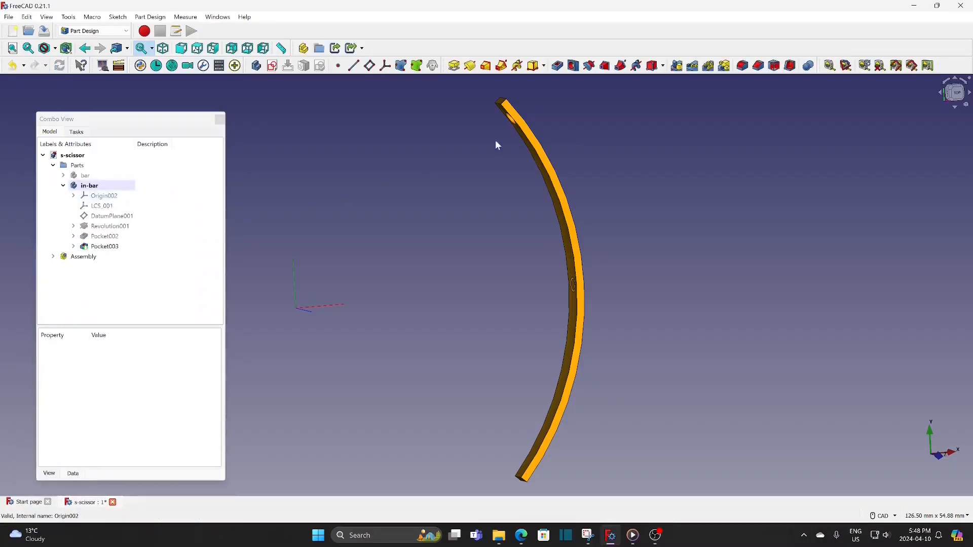
# Show the origin planes of in-bar as references for mirroring
pyautogui.scroll(-1, 491, 210)
pyautogui.moveTo(469, 271); pyautogui.dragTo(510, 270, button='middle')
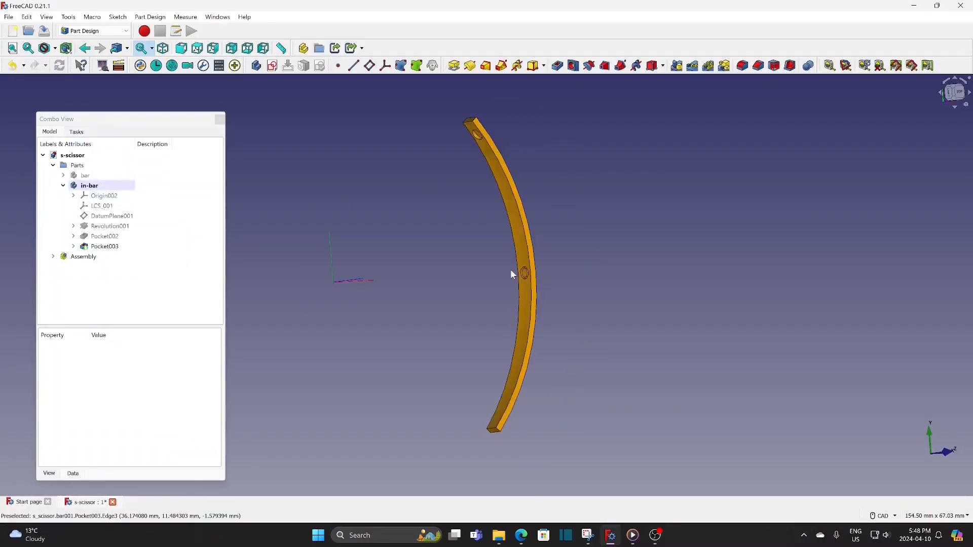
pyautogui.click(104, 248)
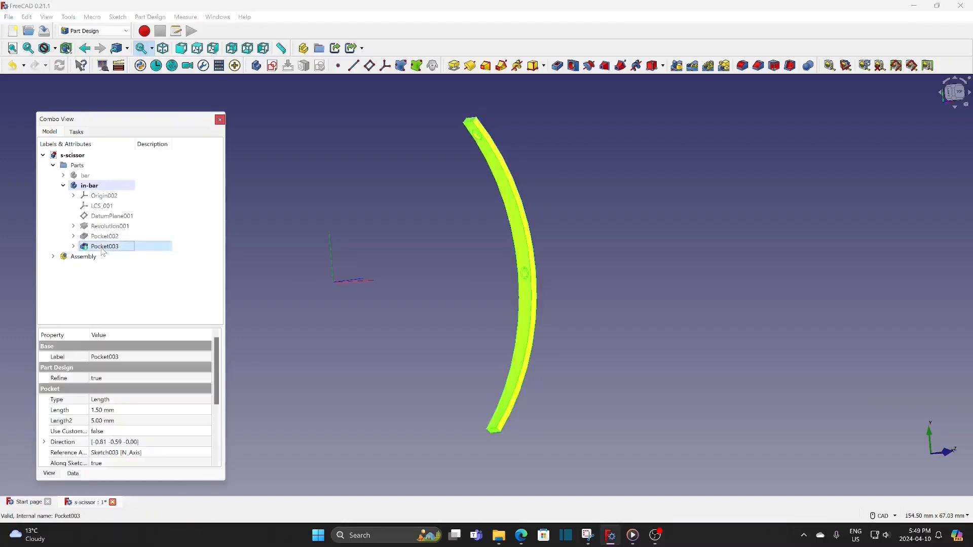
pyautogui.click(107, 196)
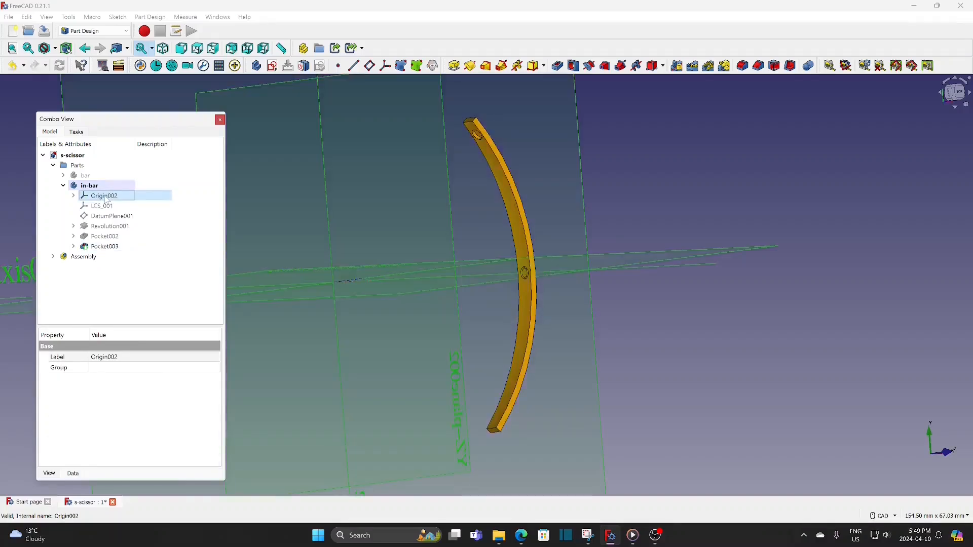
pyautogui.scroll(-2, 502, 205)
pyautogui.moveTo(502, 206); pyautogui.dragTo(496, 259, button='middle')
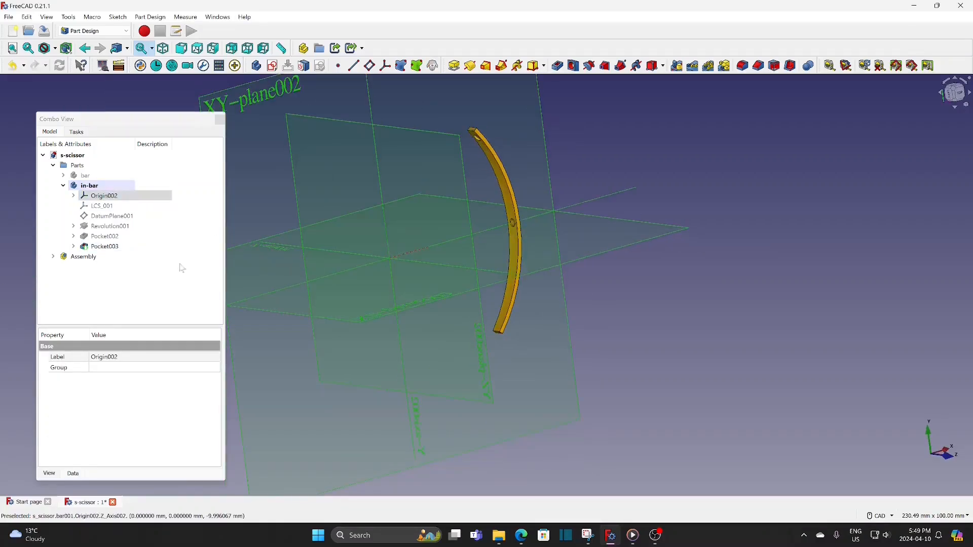
# Mirror Pocket003 across in-bar's base XZ plane and hide the origin planes
pyautogui.click(107, 247)
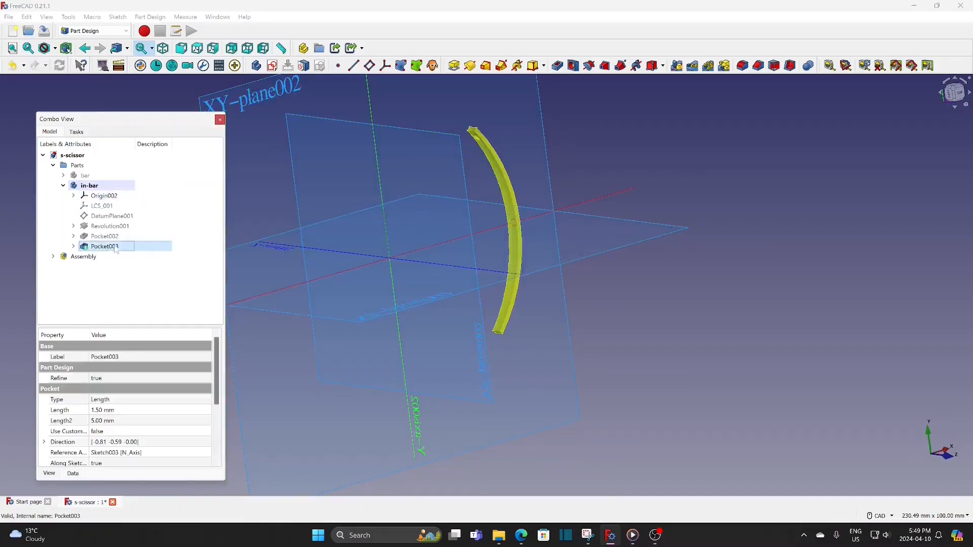
pyautogui.click(677, 65)
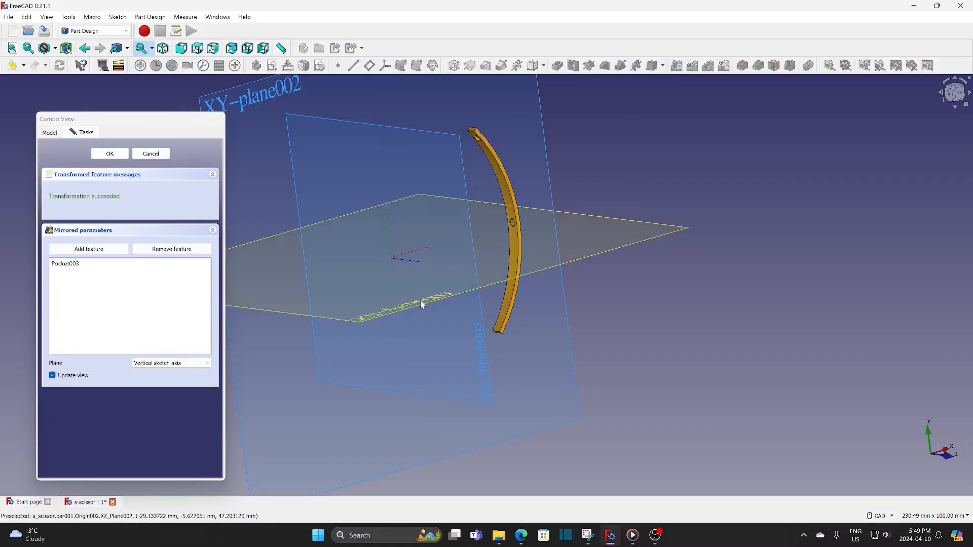
pyautogui.click(179, 364)
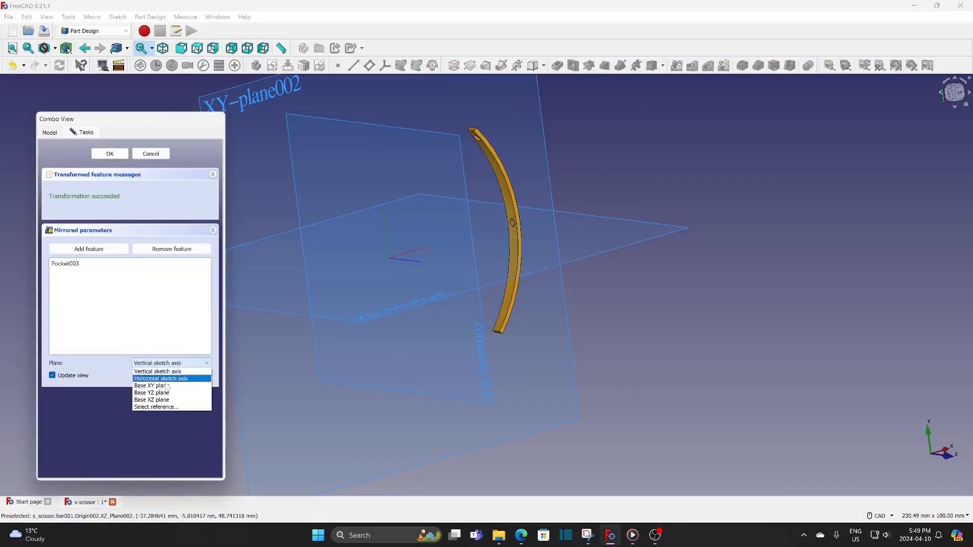
pyautogui.click(156, 408)
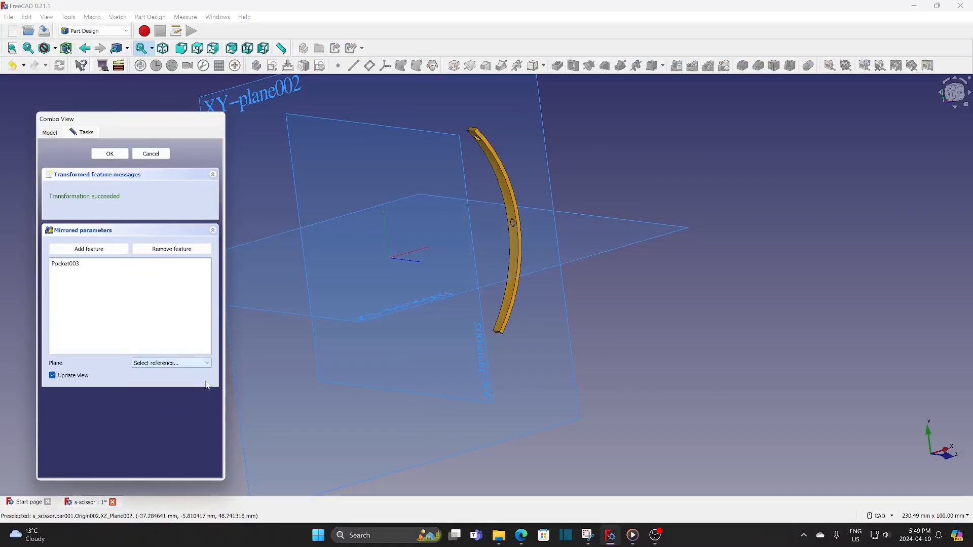
pyautogui.click(380, 318)
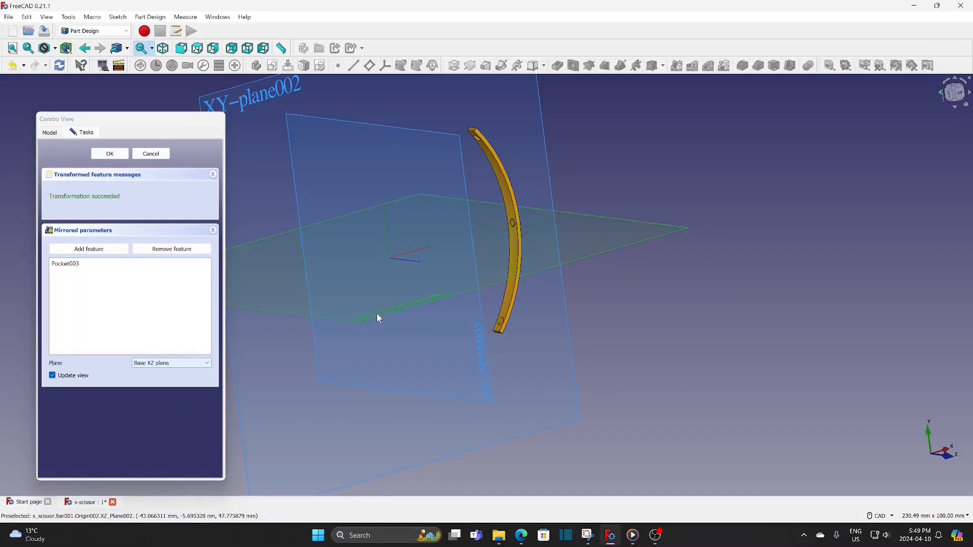
pyautogui.click(125, 155)
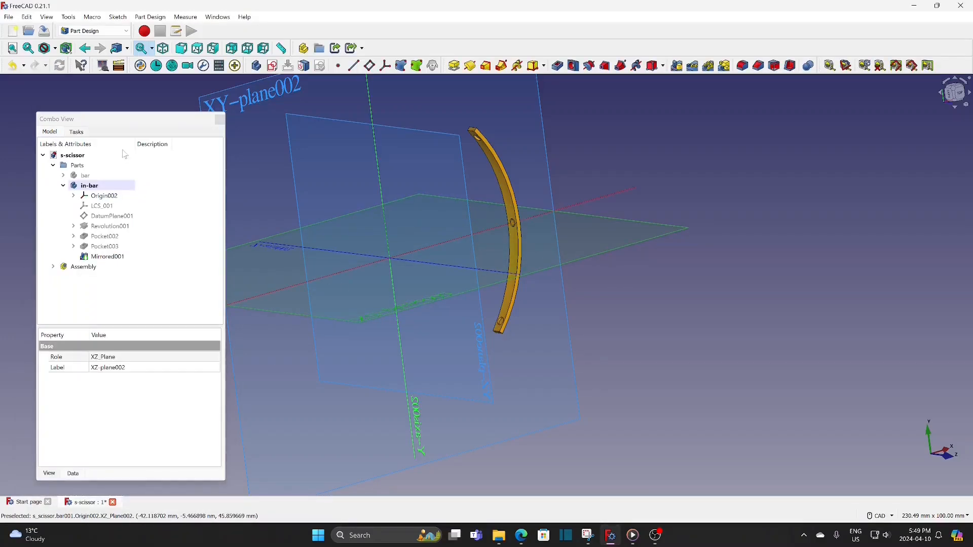
pyautogui.click(115, 199)
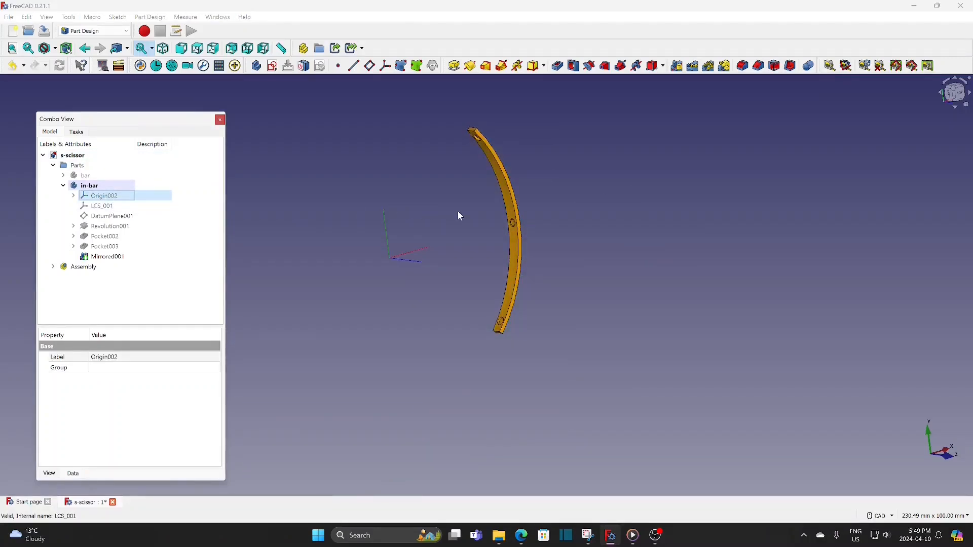
# Fillet the four short corner edges at the ends of in-bar with a 1 mm radius, using the wireframe display
pyautogui.scroll(3, 458, 211)
pyautogui.scroll(-1, 453, 242)
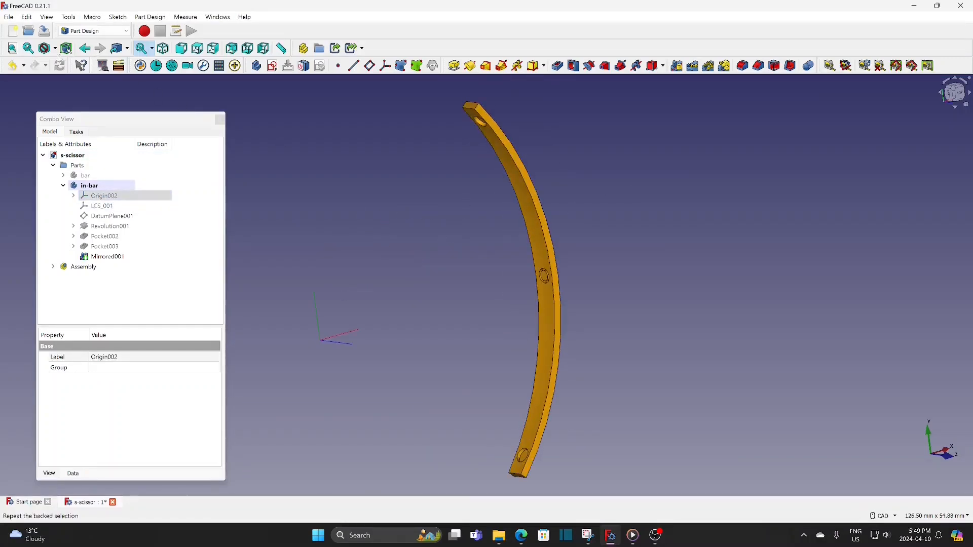
pyautogui.click(55, 49)
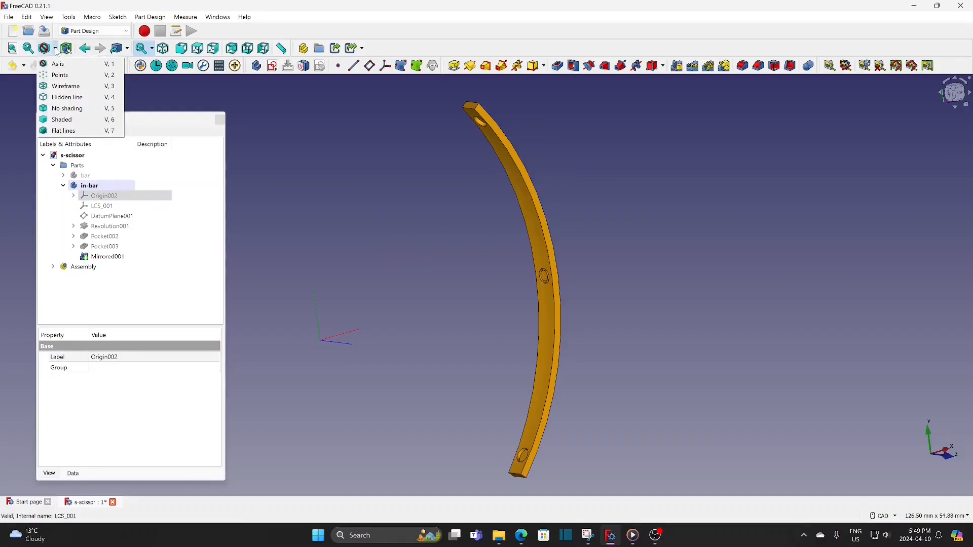
pyautogui.click(84, 87)
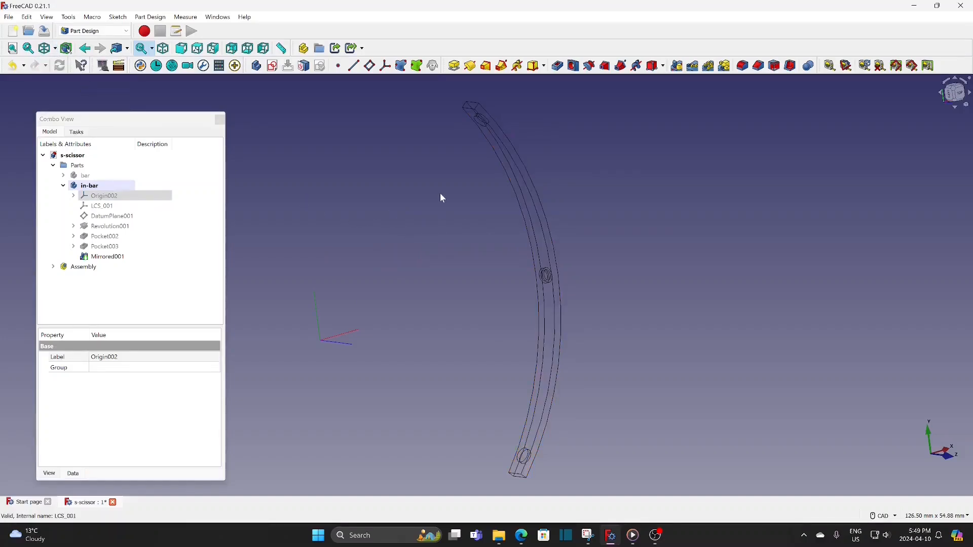
pyautogui.click(476, 110)
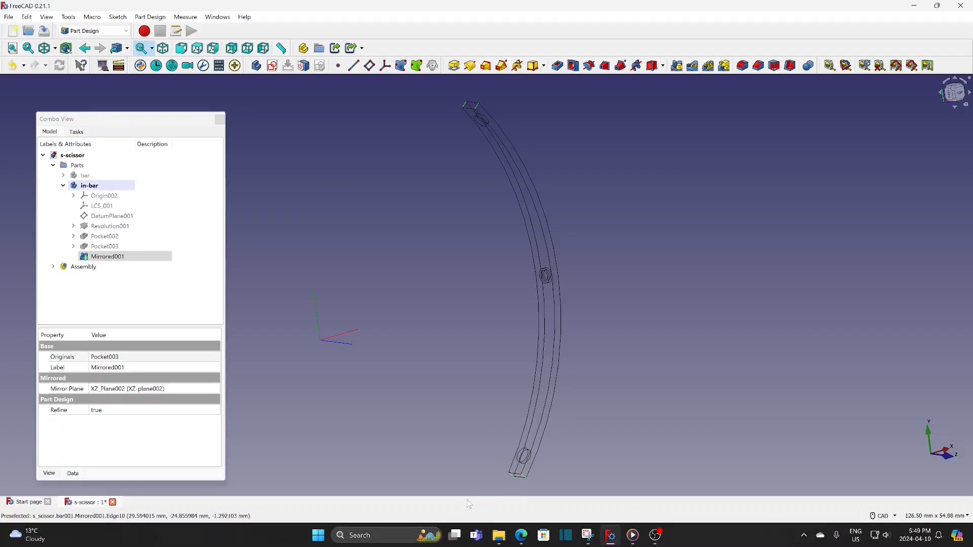
pyautogui.click(743, 66)
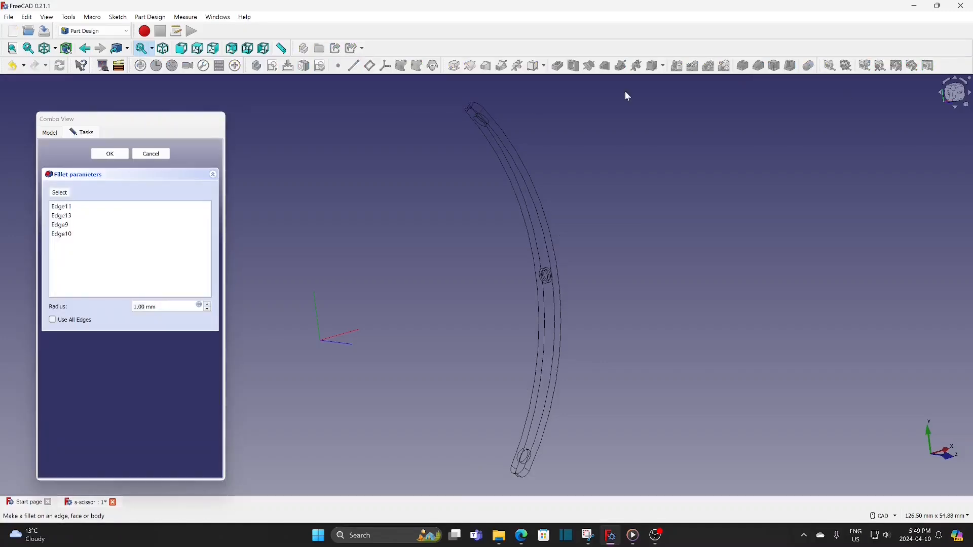
pyautogui.click(127, 155)
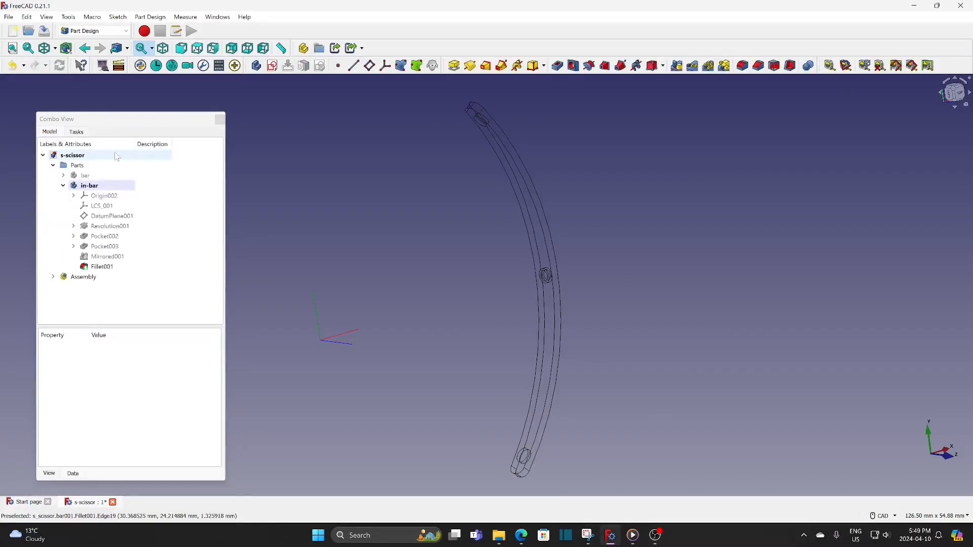
# Restore the As is draw style and switch to the Assembly 4 workbench
pyautogui.click(55, 49)
pyautogui.click(57, 64)
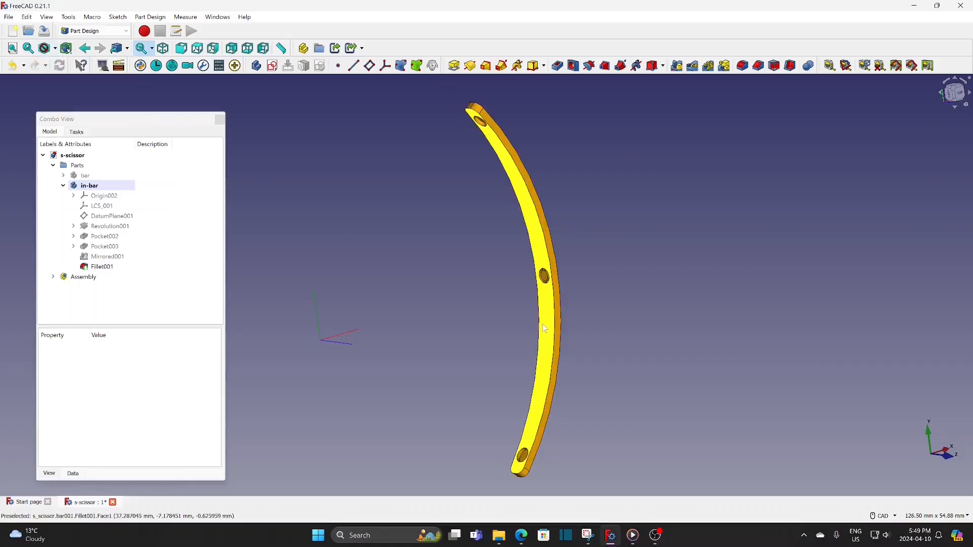
pyautogui.scroll(3, 570, 297)
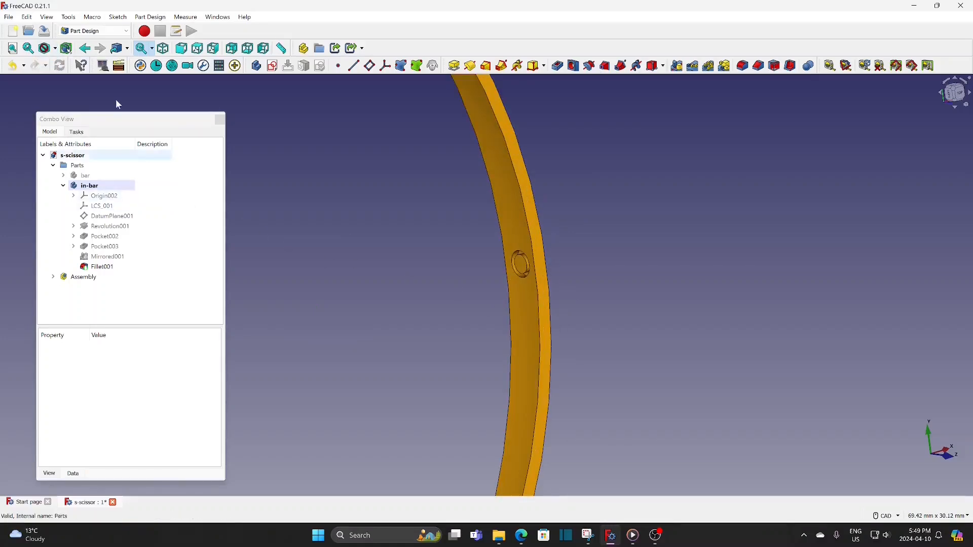
pyautogui.click(87, 37)
pyautogui.click(83, 55)
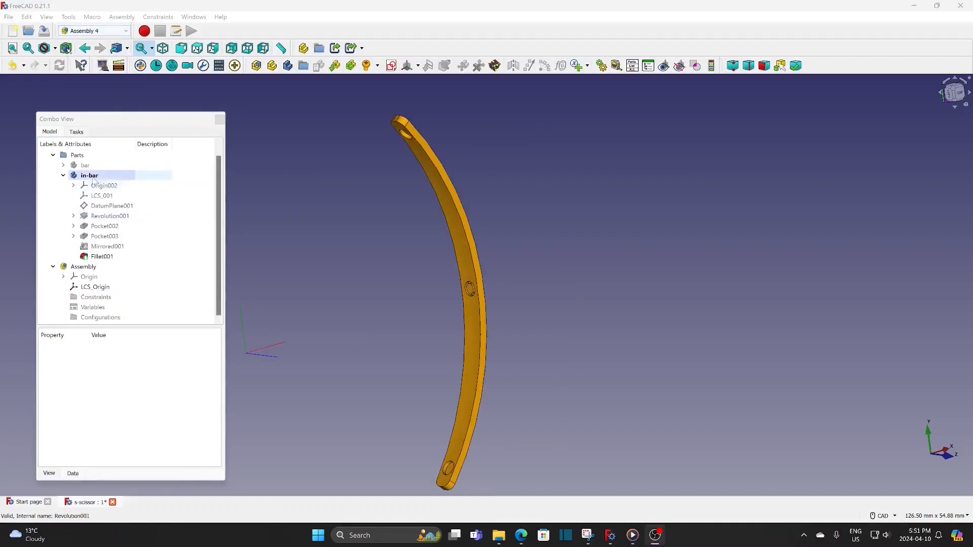
# Create a new local coordinate system named in-bar-c in the in-bar body
pyautogui.click(90, 176)
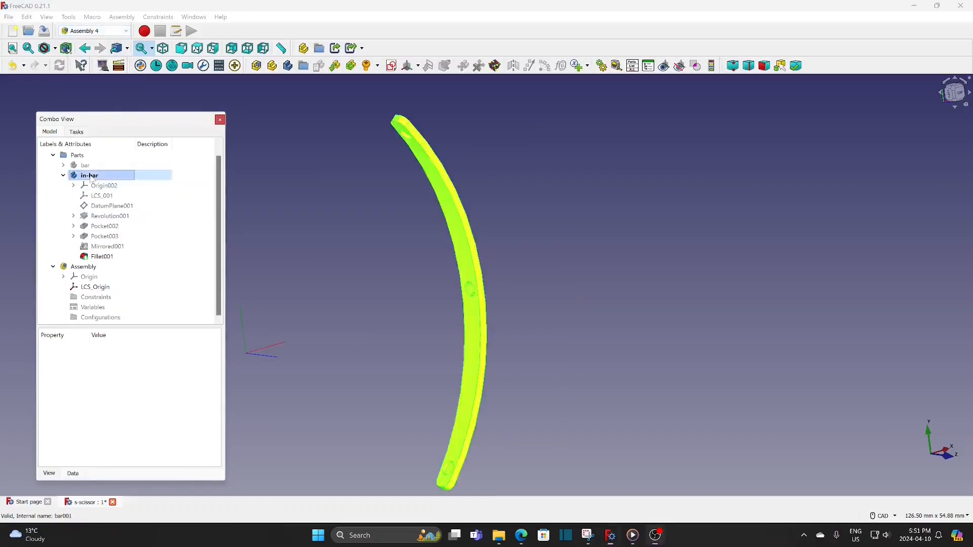
pyautogui.click(408, 66)
pyautogui.write('in-bar-c')
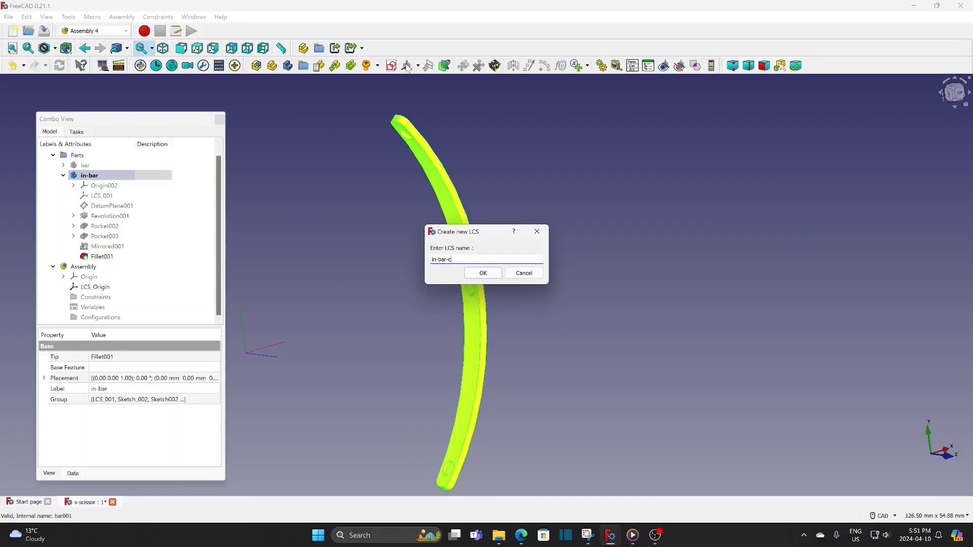
pyautogui.click(483, 273)
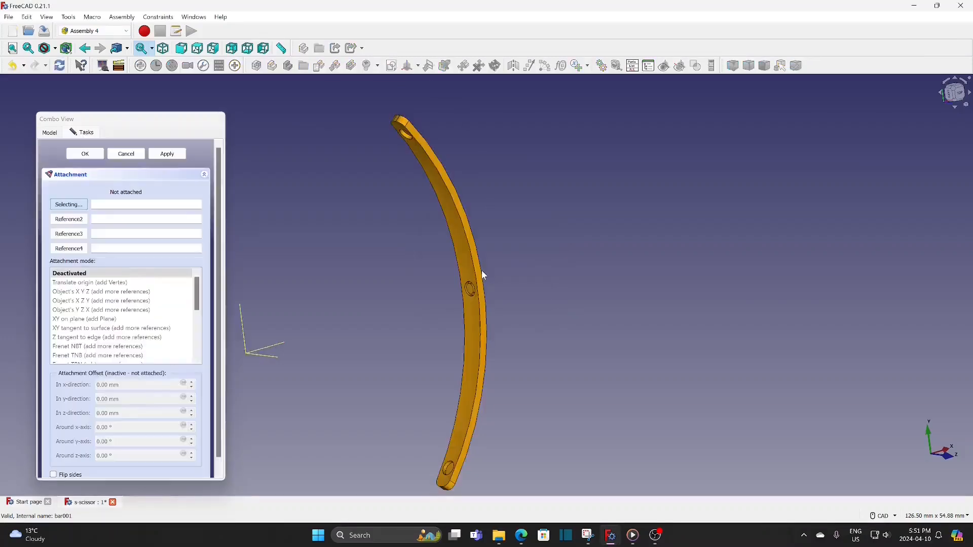
# Attach in-bar-c to the circular edge of in-bar's middle hole in Concentric mode
pyautogui.scroll(3, 477, 289)
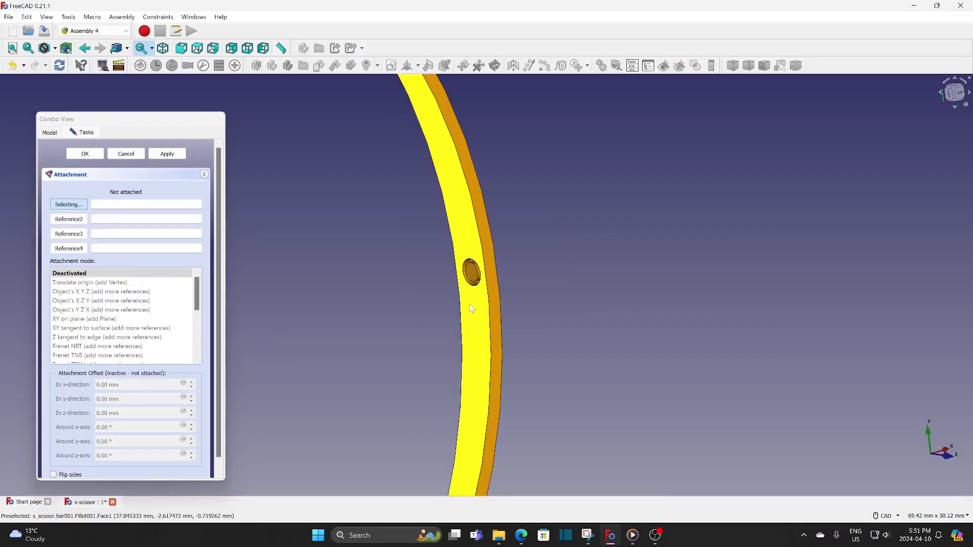
pyautogui.click(475, 285)
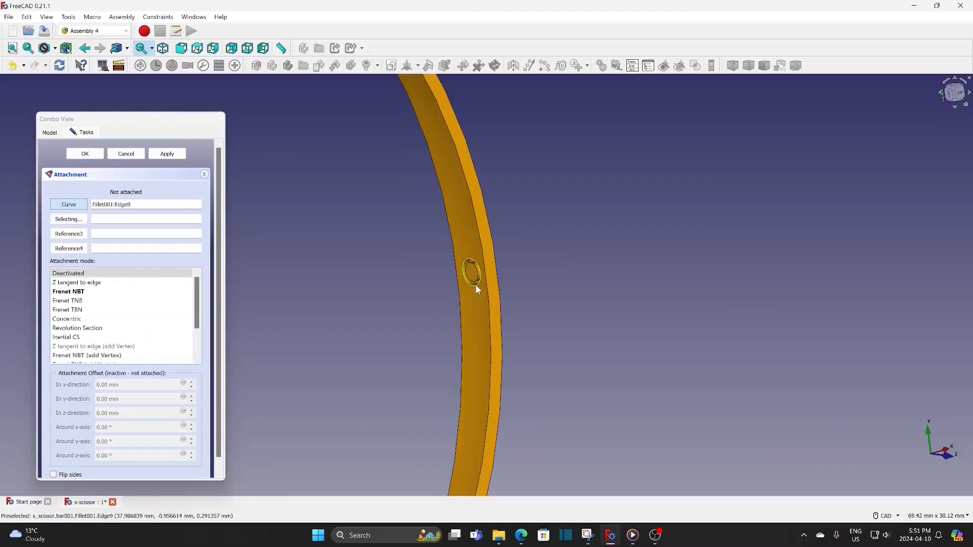
pyautogui.click(84, 319)
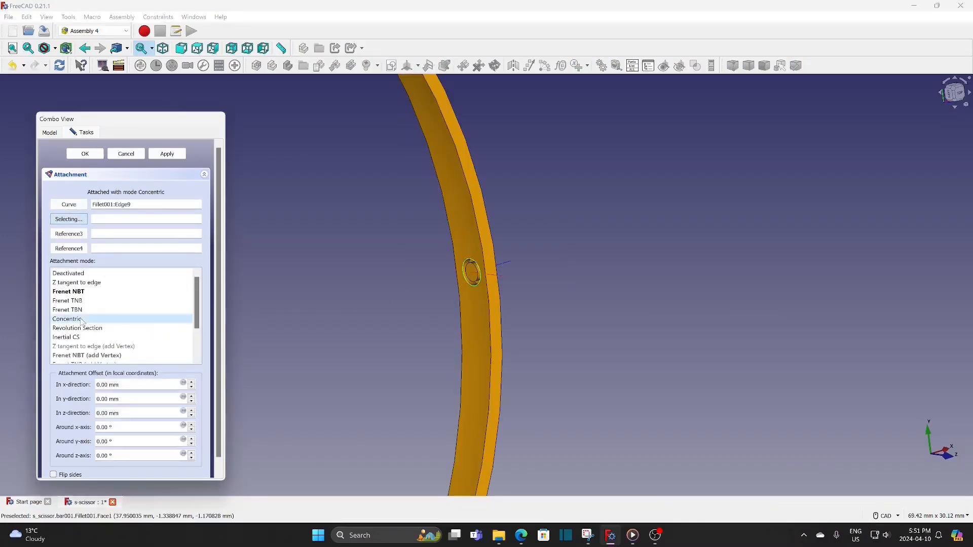
pyautogui.click(86, 153)
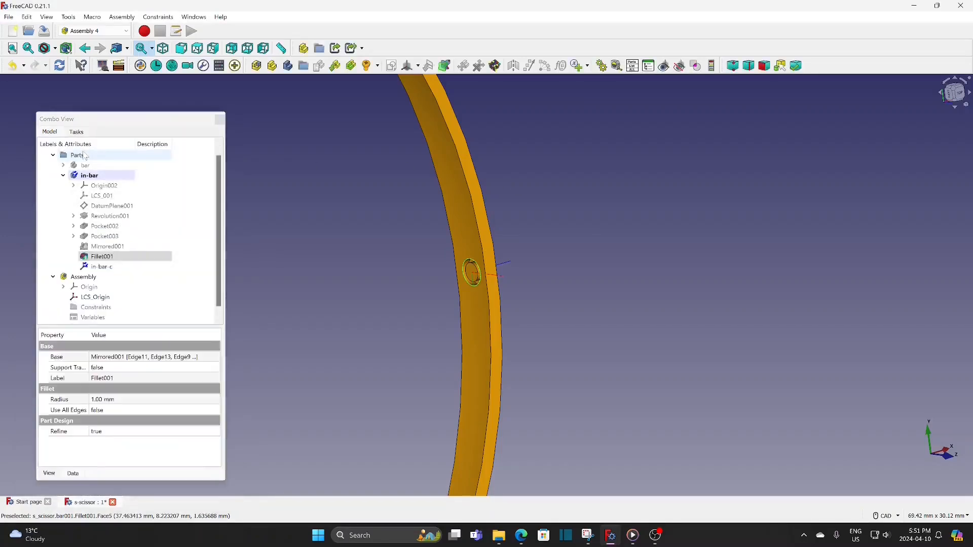
# Hide the in-bar body in the 3D view
pyautogui.scroll(-4, 337, 220)
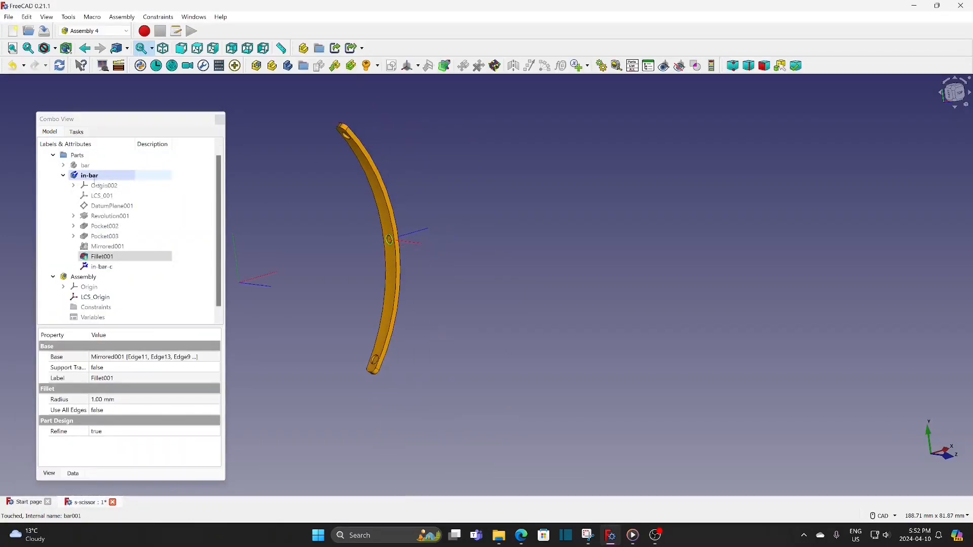
pyautogui.click(86, 176)
pyautogui.press('space')
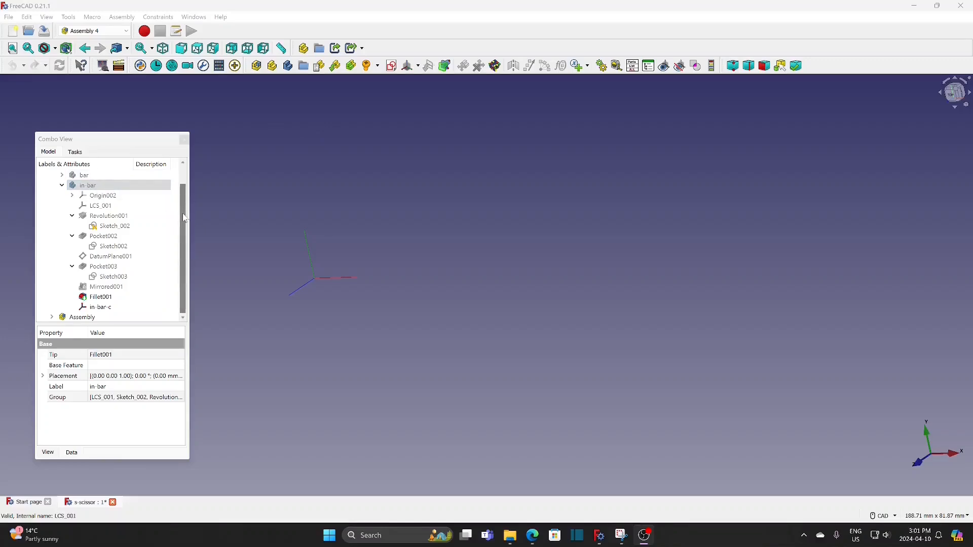
# Start creating a new body in the Parts group
pyautogui.scroll(1, 91, 198)
pyautogui.click(76, 186)
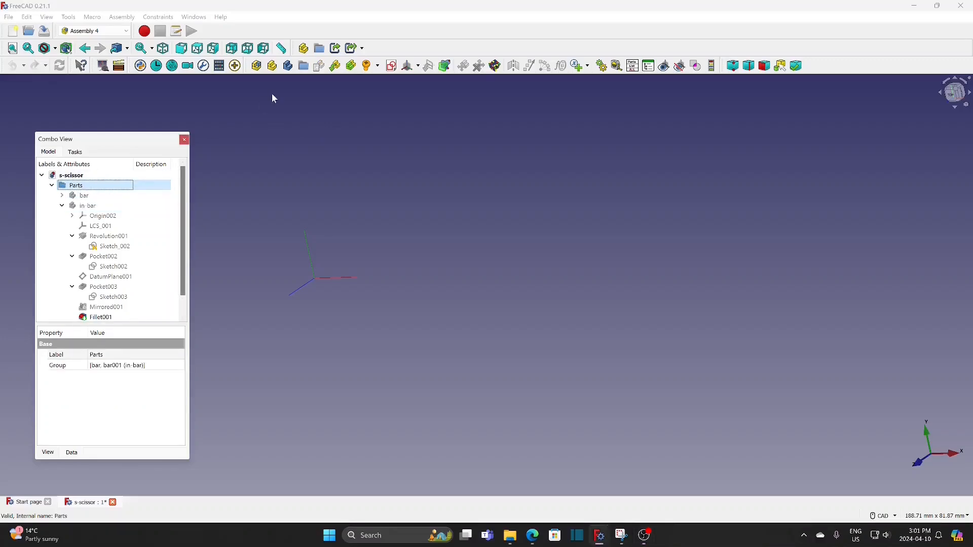
pyautogui.click(288, 66)
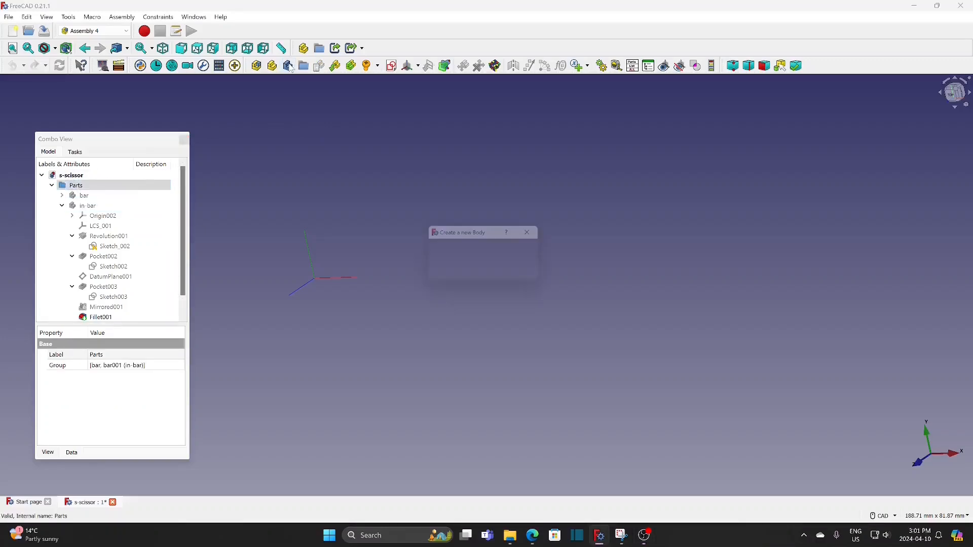
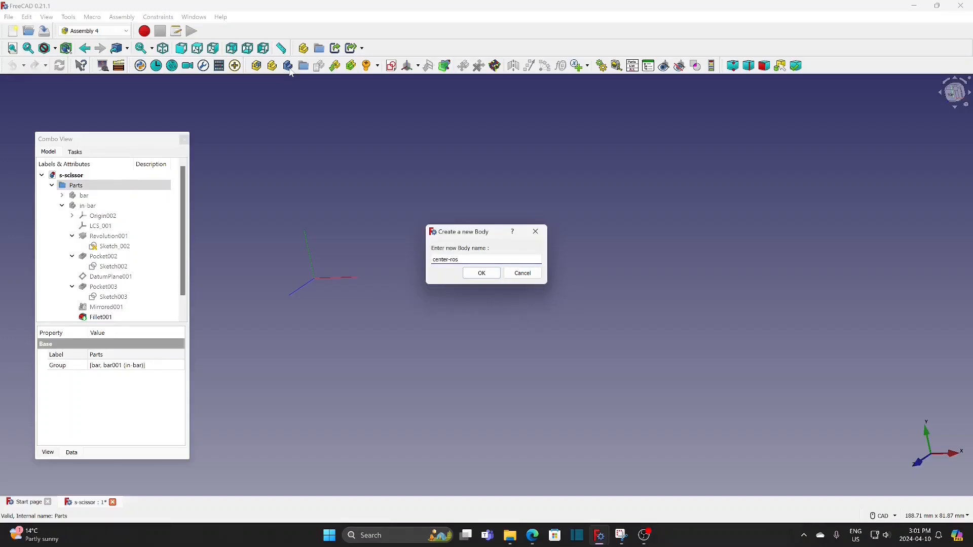
# Confirm the new body's name as center-ros and create a sketch named Sketch_2 in it
pyautogui.click(481, 274)
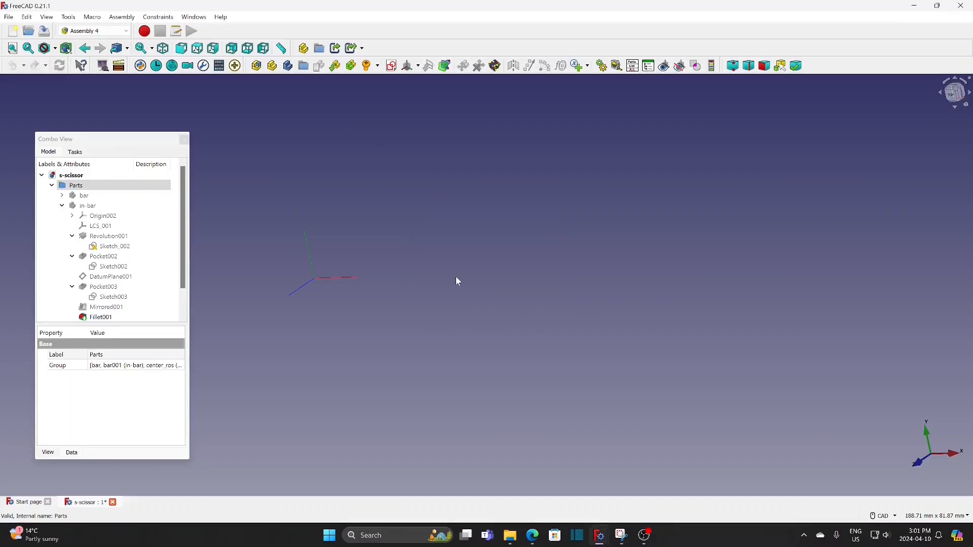
pyautogui.scroll(-1, 124, 300)
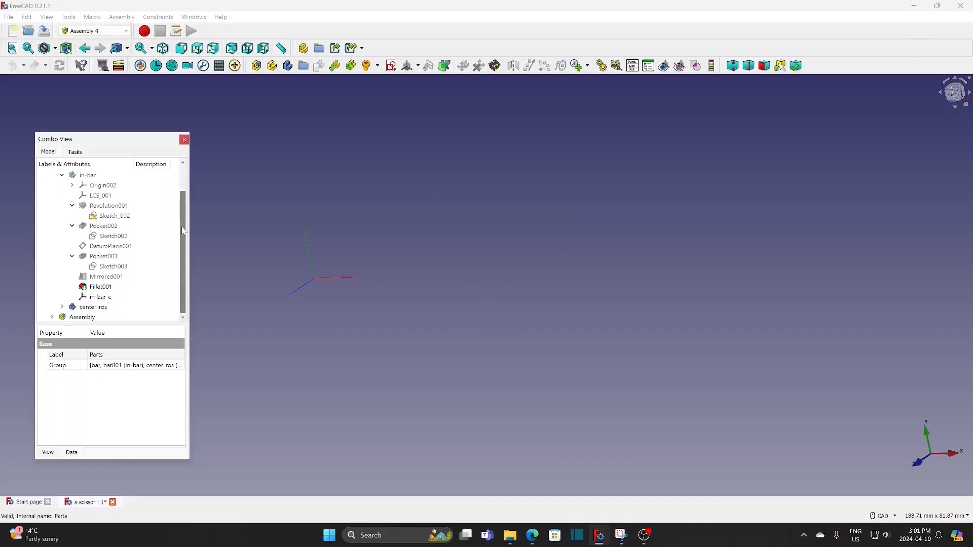
pyautogui.click(94, 307)
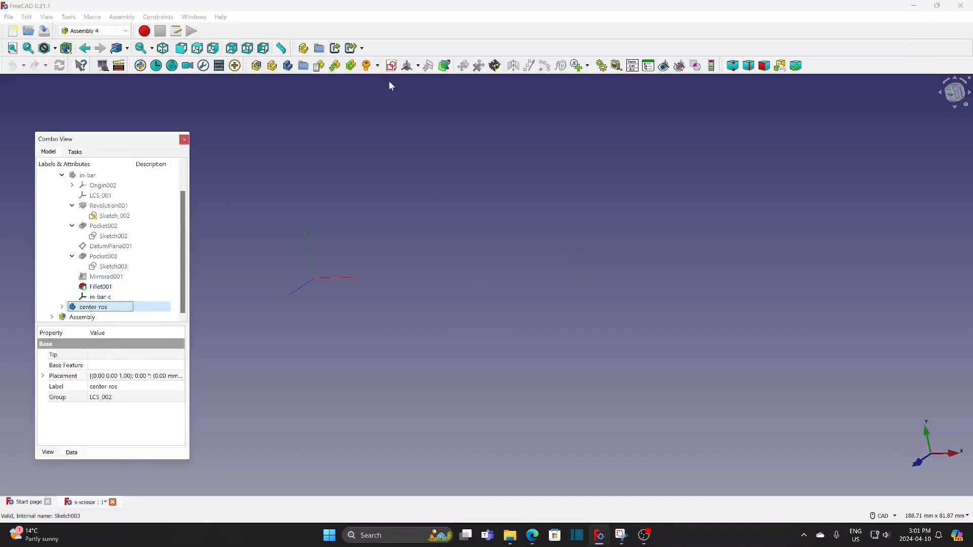
pyautogui.click(391, 66)
pyautogui.write('Sketch_2')
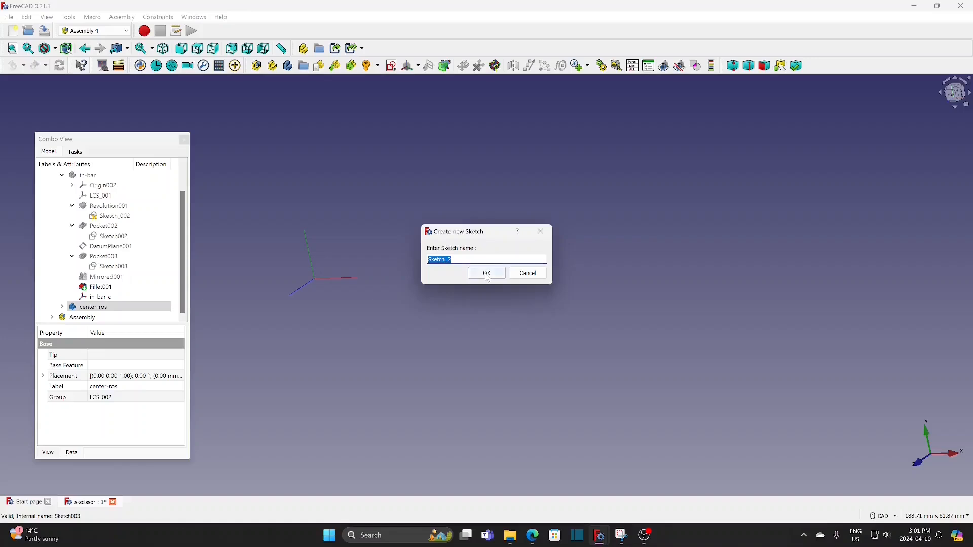
pyautogui.click(485, 274)
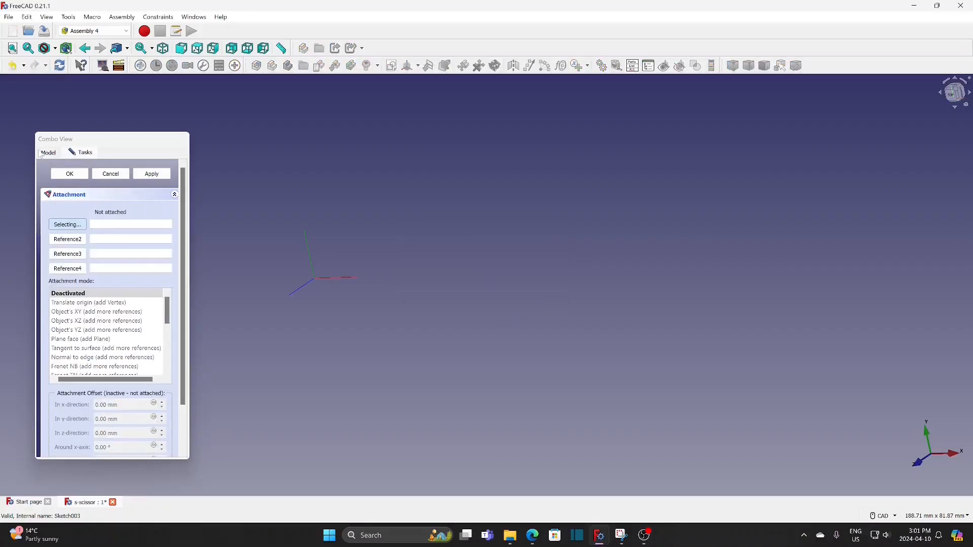
# Attach Sketch_2 to the center-ros body's coordinate system LCS_002 in Plane face mode
pyautogui.click(48, 153)
pyautogui.click(104, 309)
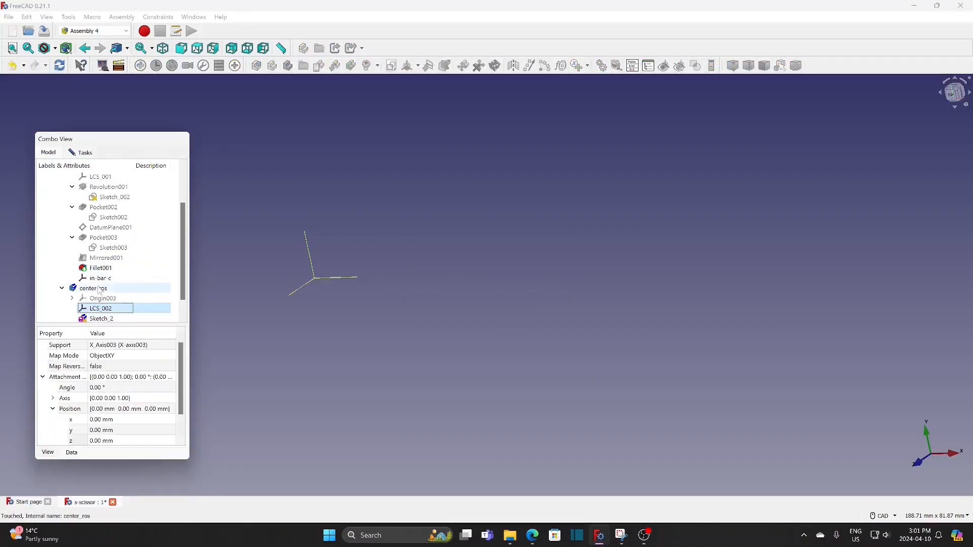
pyautogui.click(82, 153)
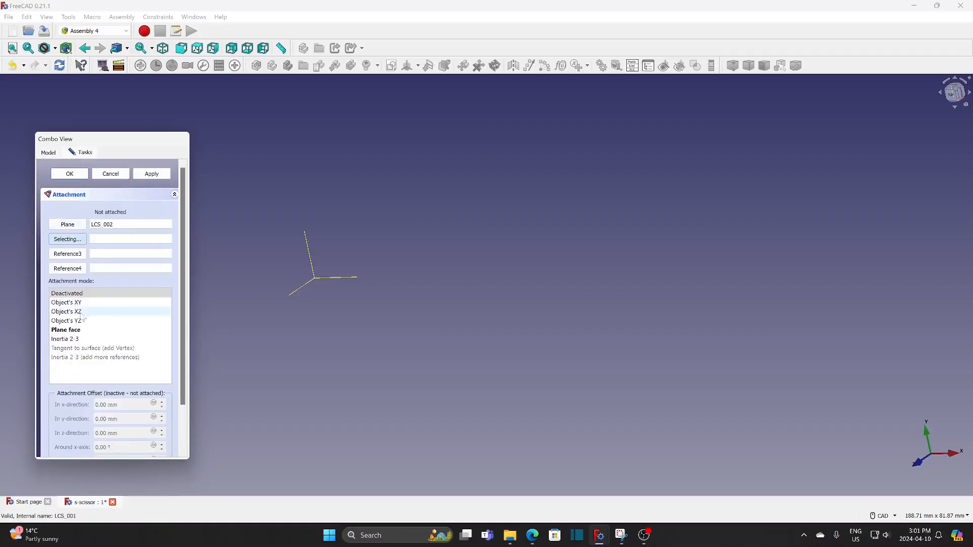
pyautogui.click(73, 332)
pyautogui.click(69, 174)
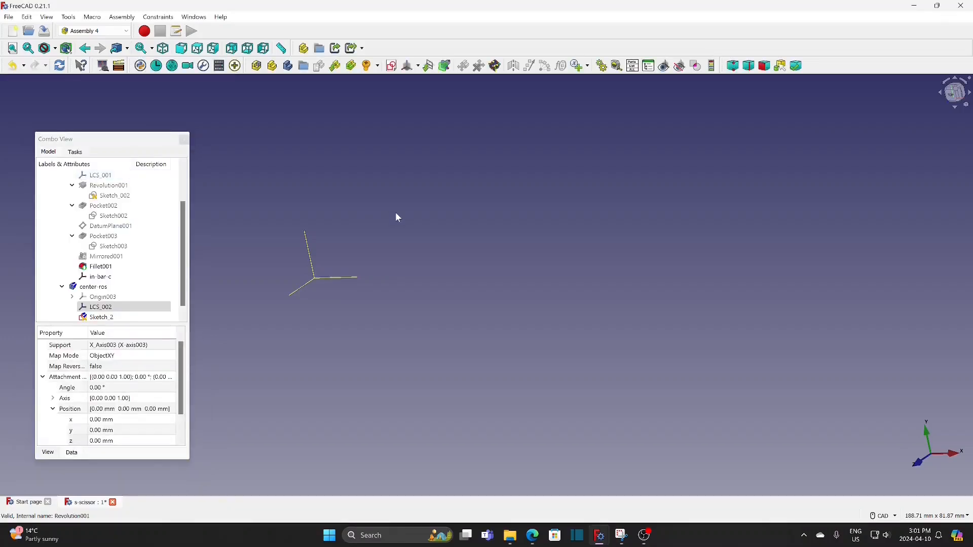
# Sketch a circle centred on the origin in Sketch_2 and constrain its diameter to 3 mm
pyautogui.doubleClick(122, 318)
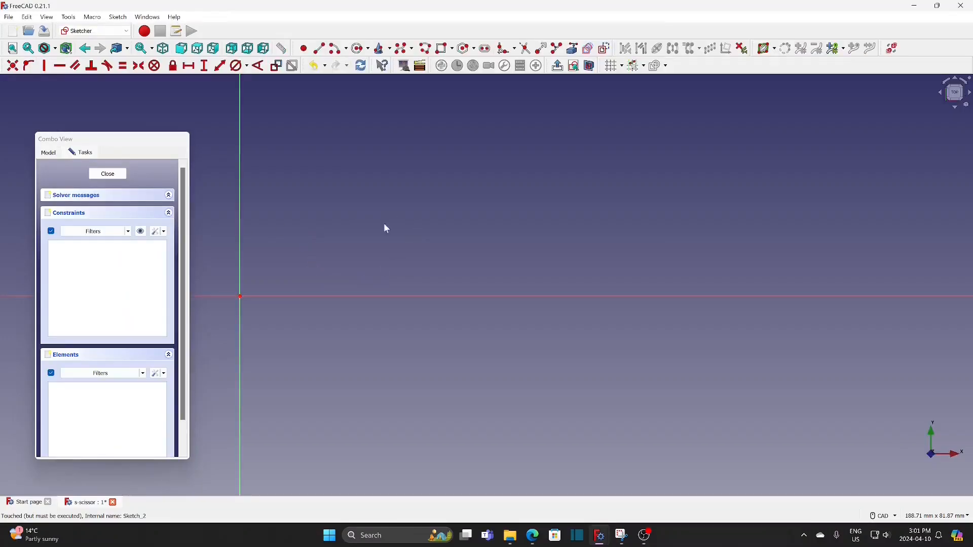
pyautogui.moveTo(319, 252); pyautogui.dragTo(487, 231, button='middle')
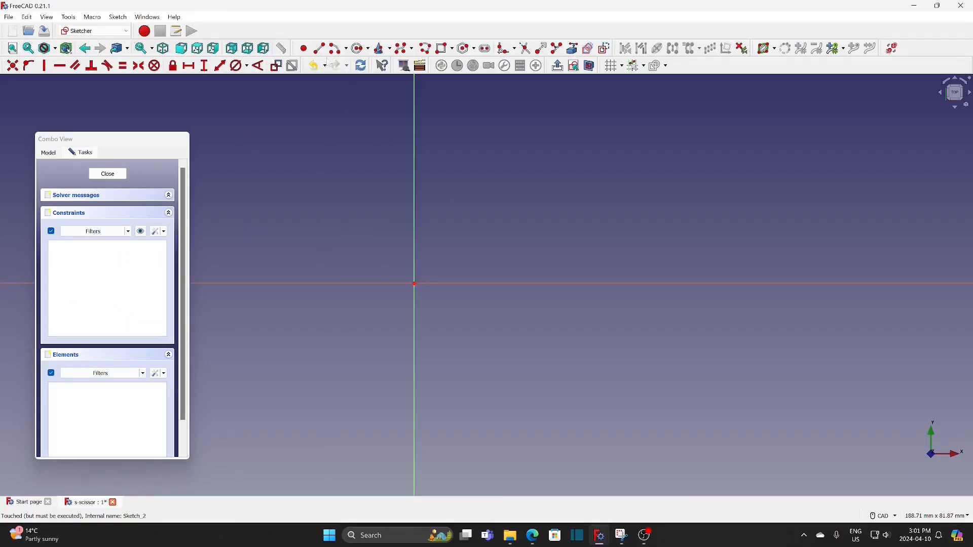
pyautogui.click(359, 48)
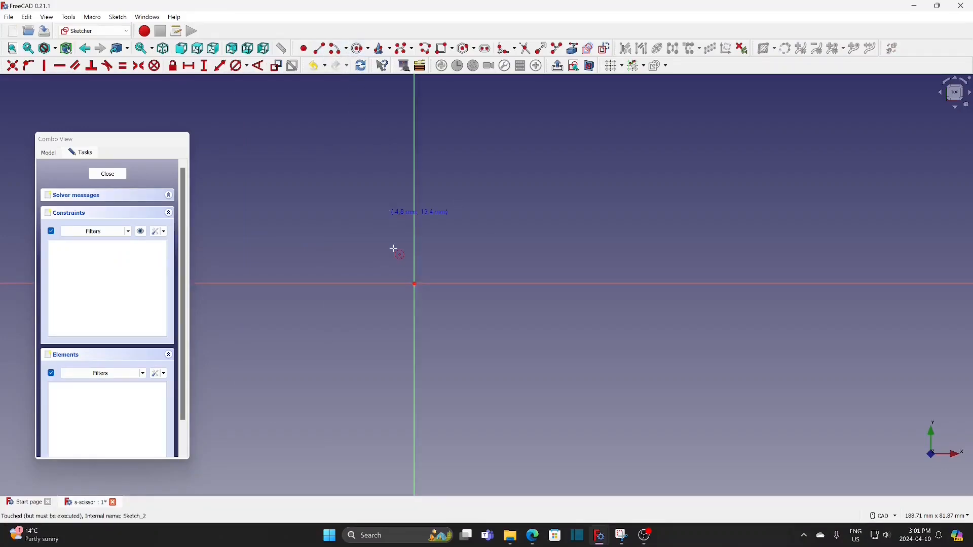
pyautogui.click(415, 285)
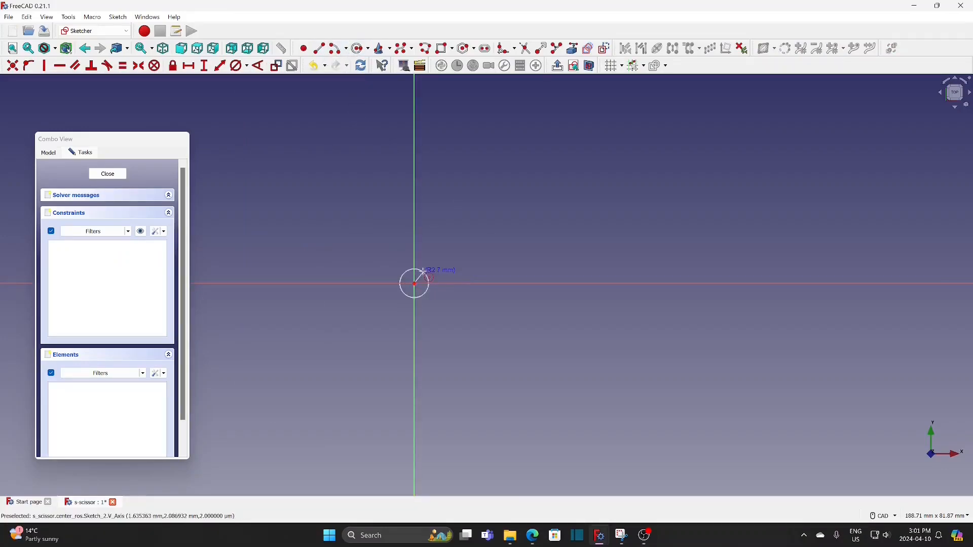
pyautogui.click(425, 273)
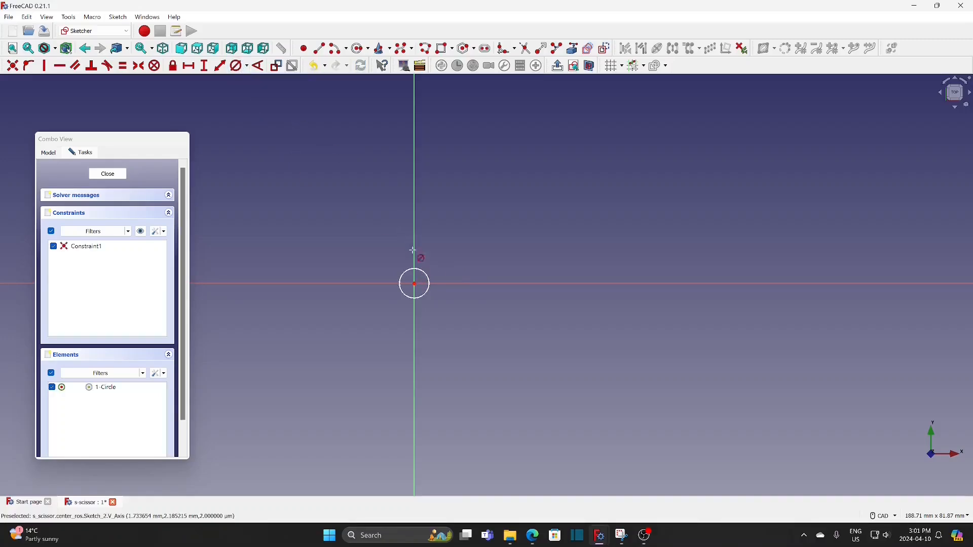
pyautogui.click(427, 275)
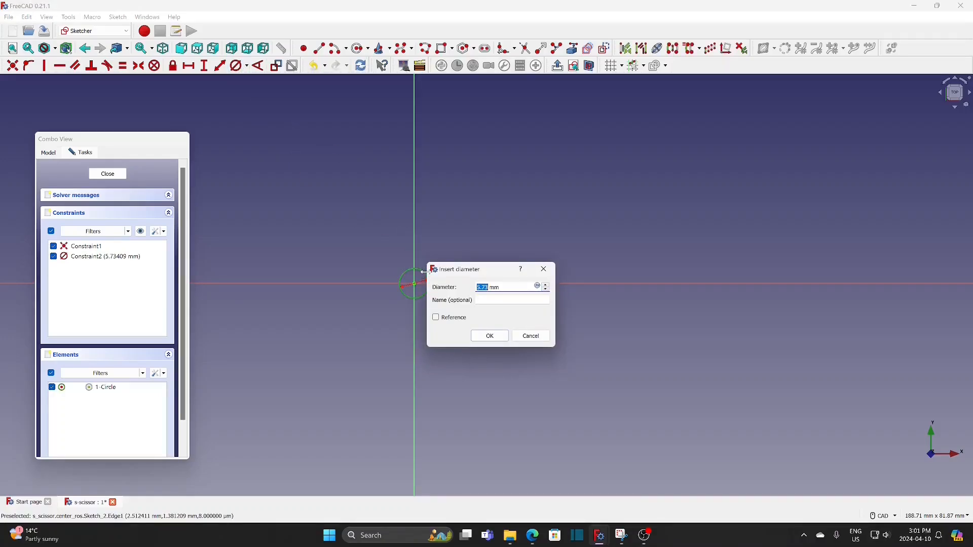
pyautogui.write('3')
pyautogui.press('Return')
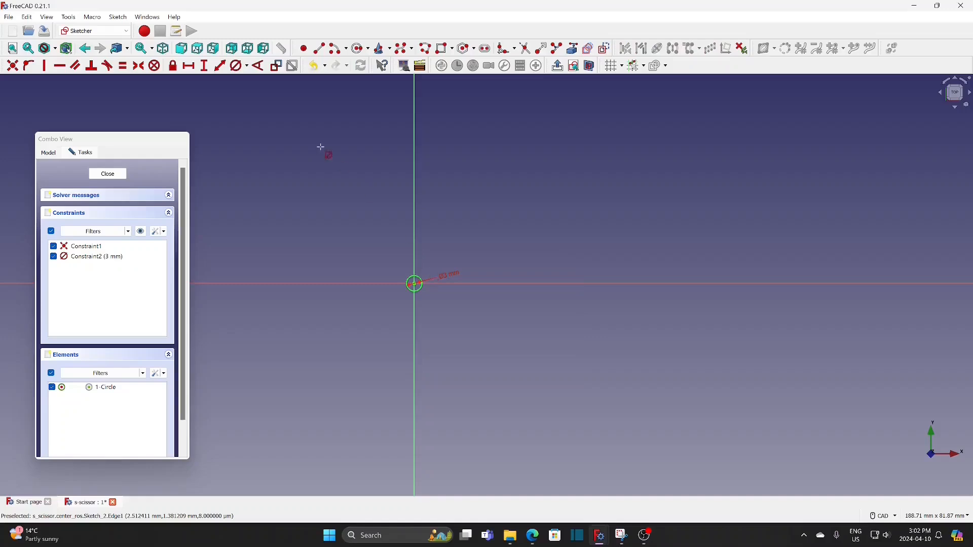
pyautogui.click(108, 176)
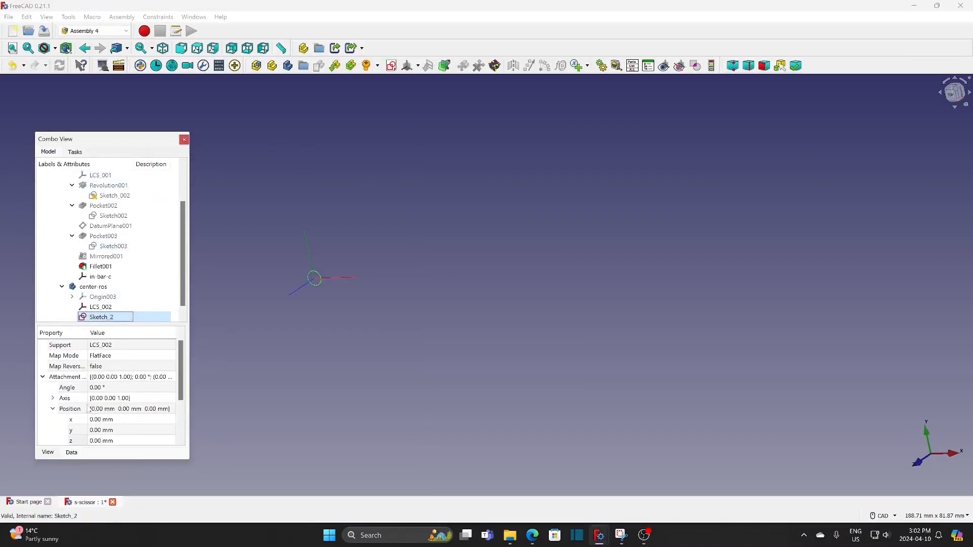
# Set Sketch_2's attachment offset position in z to 4 mm
pyautogui.click(114, 441)
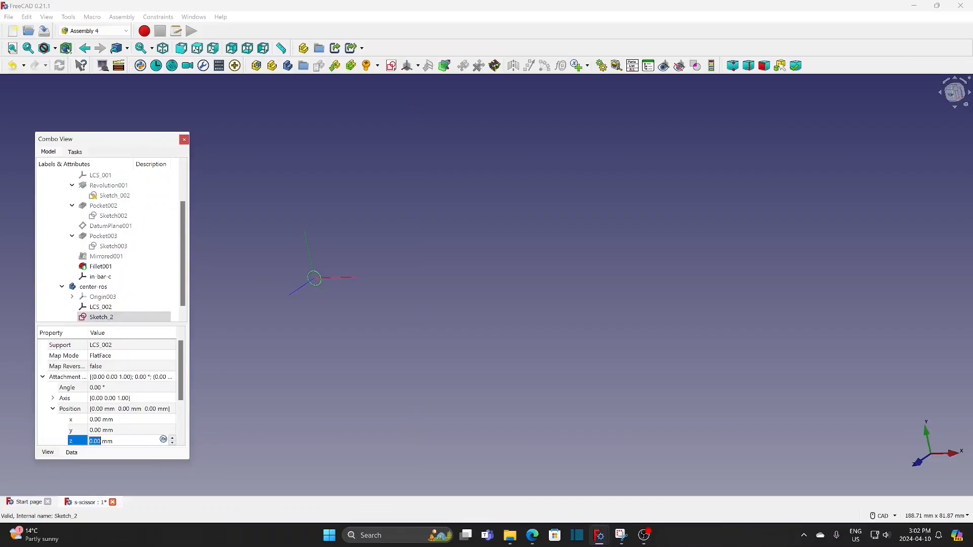
pyautogui.write('4')
pyautogui.press('Return')
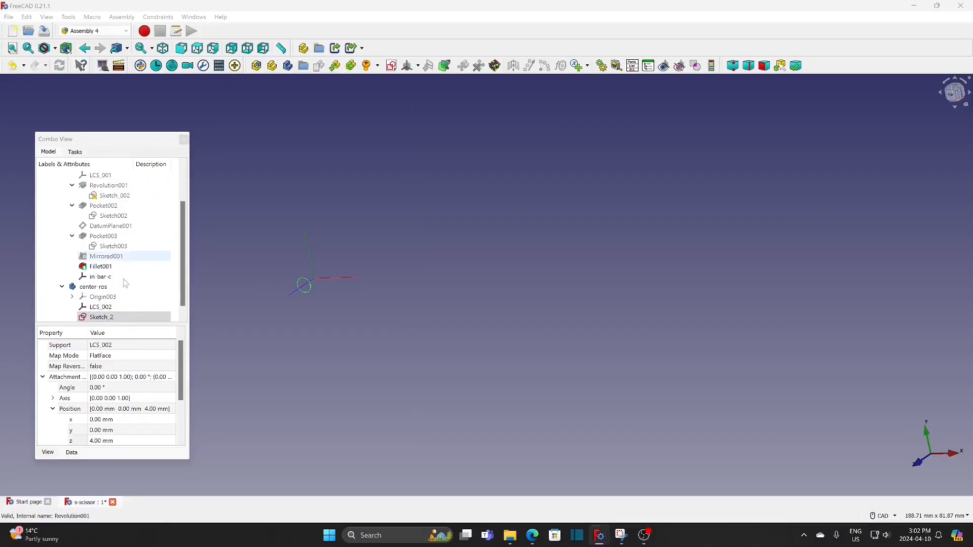
# Make center-ros the active body for Part Design
pyautogui.click(102, 287)
pyautogui.rightClick(104, 287)
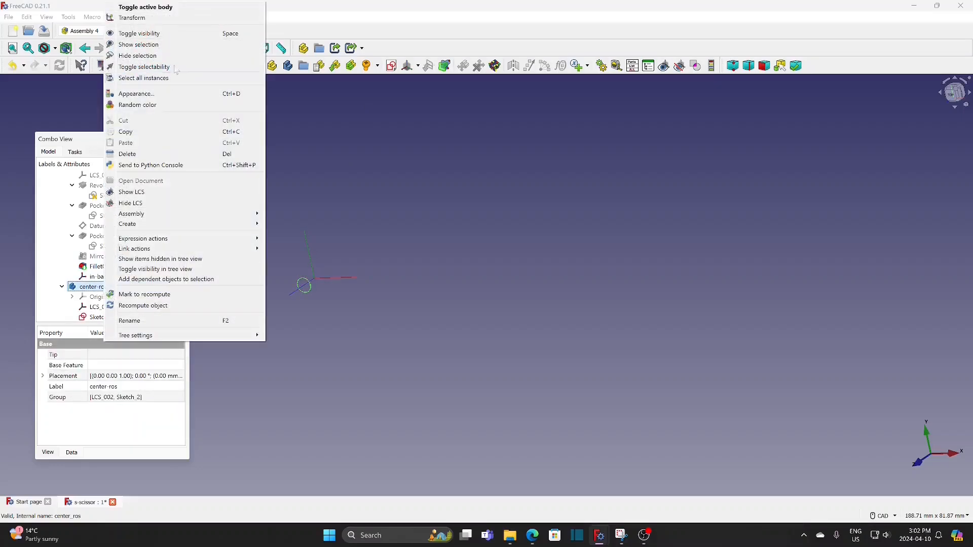
pyautogui.click(145, 7)
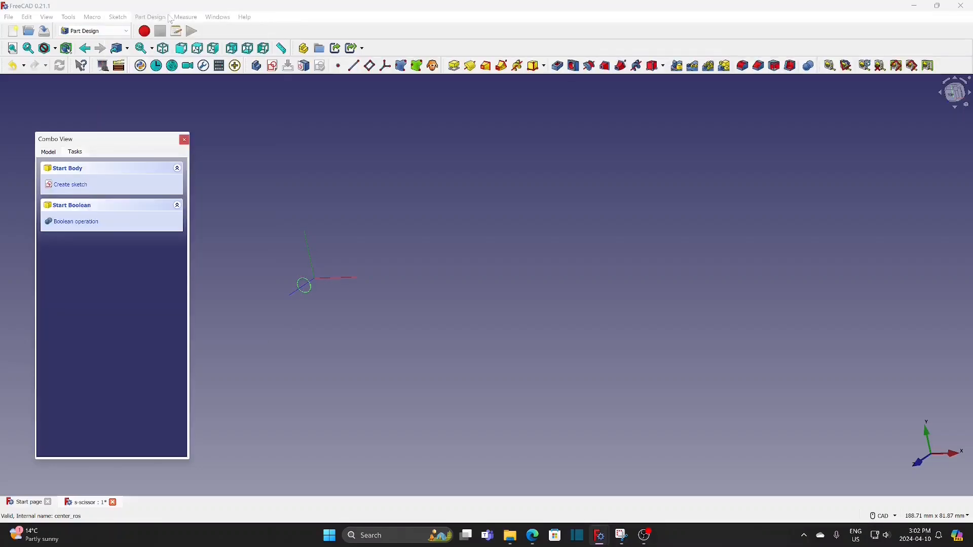
# Pad Sketch_2 to a length of 34 mm along the sketch normal
pyautogui.click(48, 152)
pyautogui.click(103, 317)
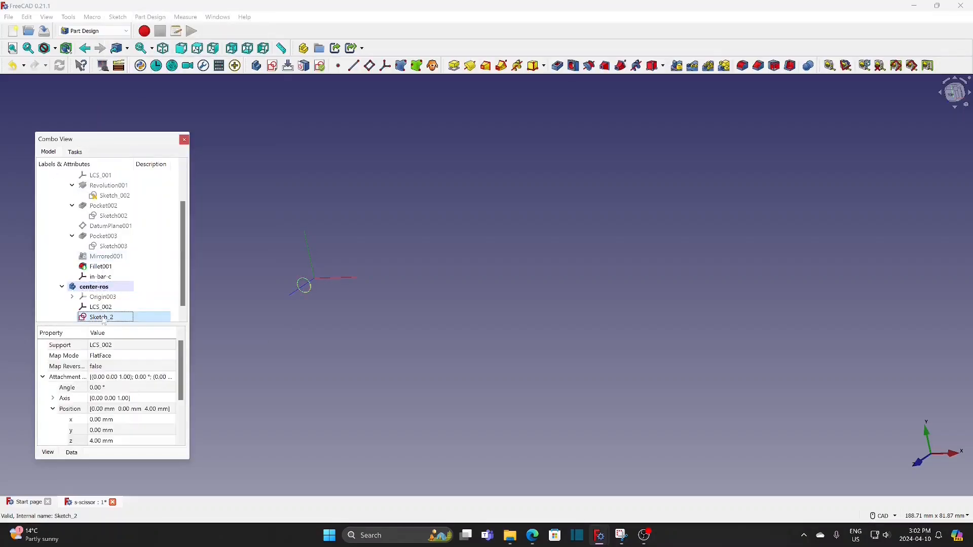
pyautogui.click(456, 67)
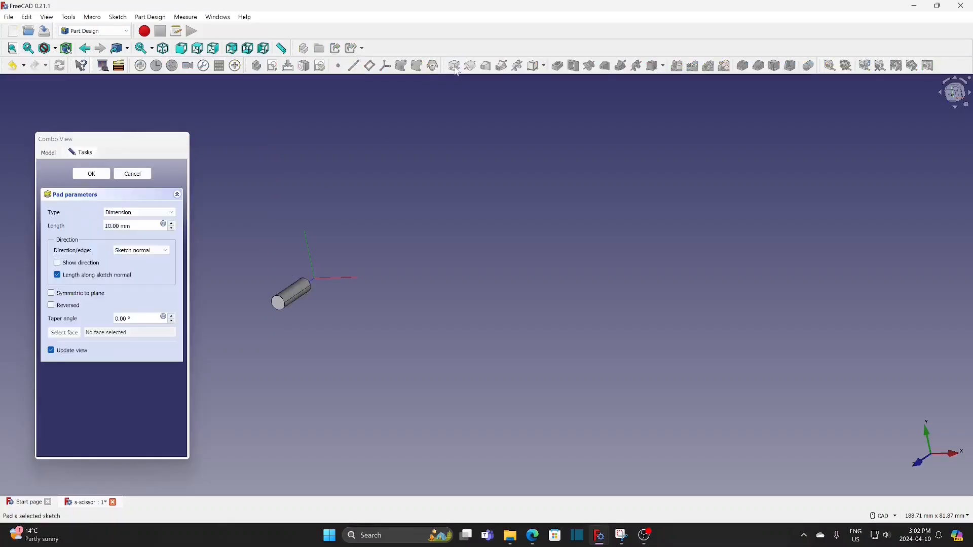
pyautogui.moveTo(137, 227); pyautogui.dragTo(73, 224)
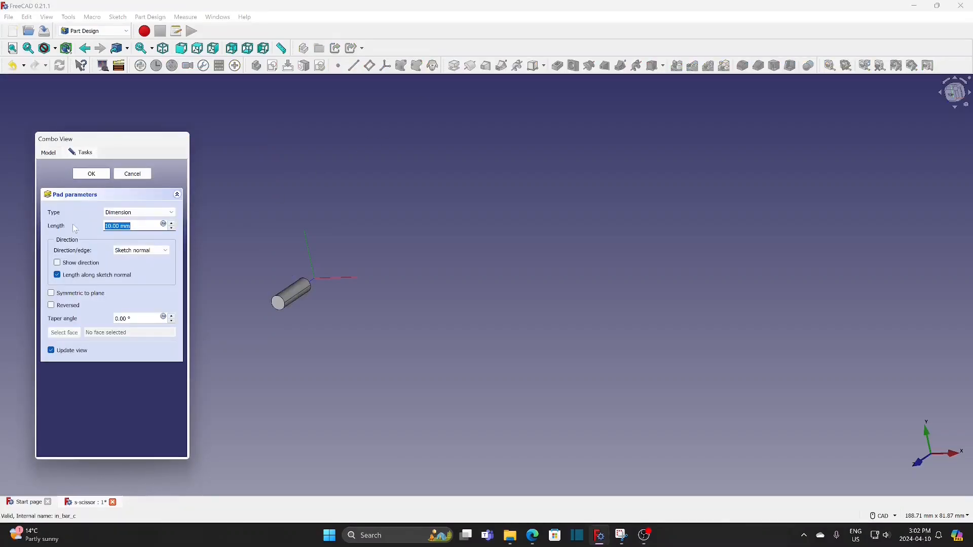
pyautogui.write('34')
pyautogui.click(92, 175)
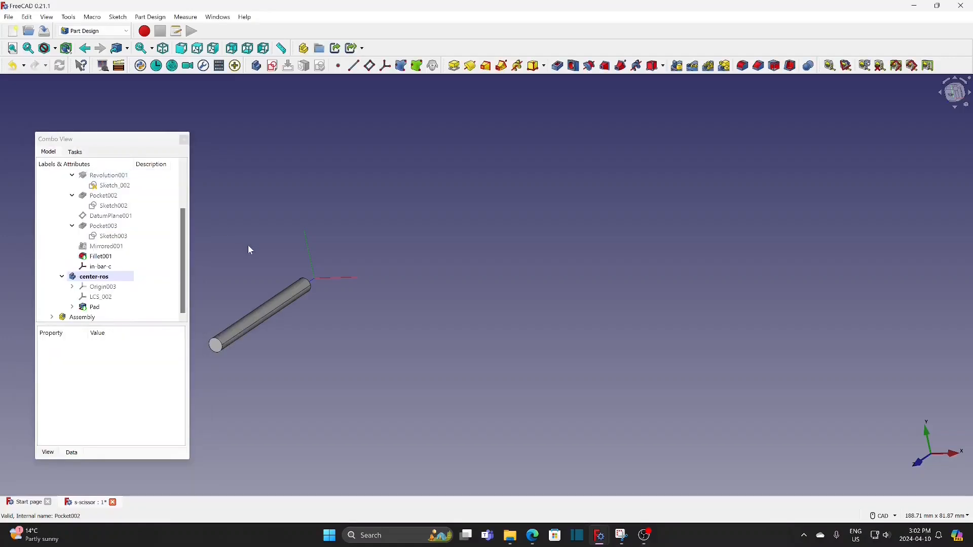
# Create a new sketch on the YZ base plane of the center-ros body
pyautogui.moveTo(248, 245); pyautogui.dragTo(437, 226, button='middle')
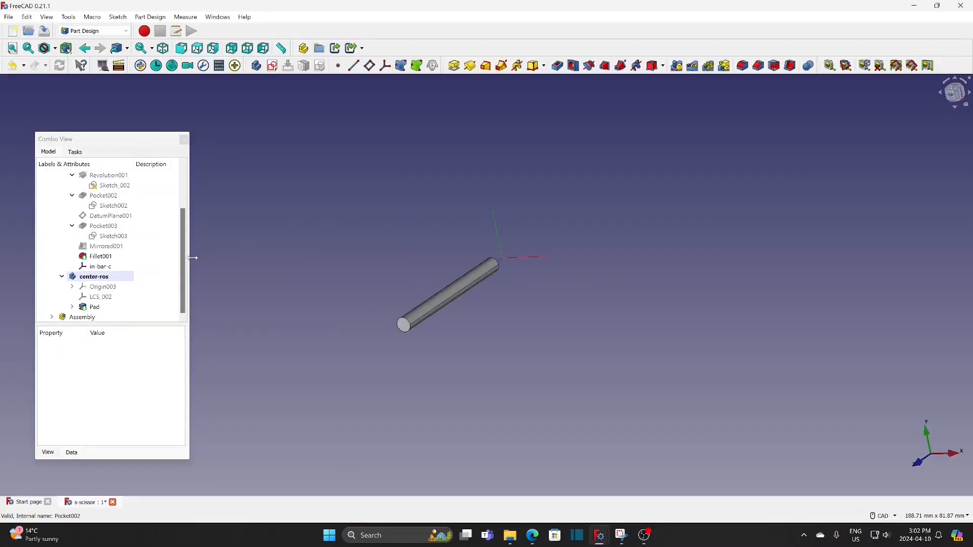
pyautogui.click(273, 65)
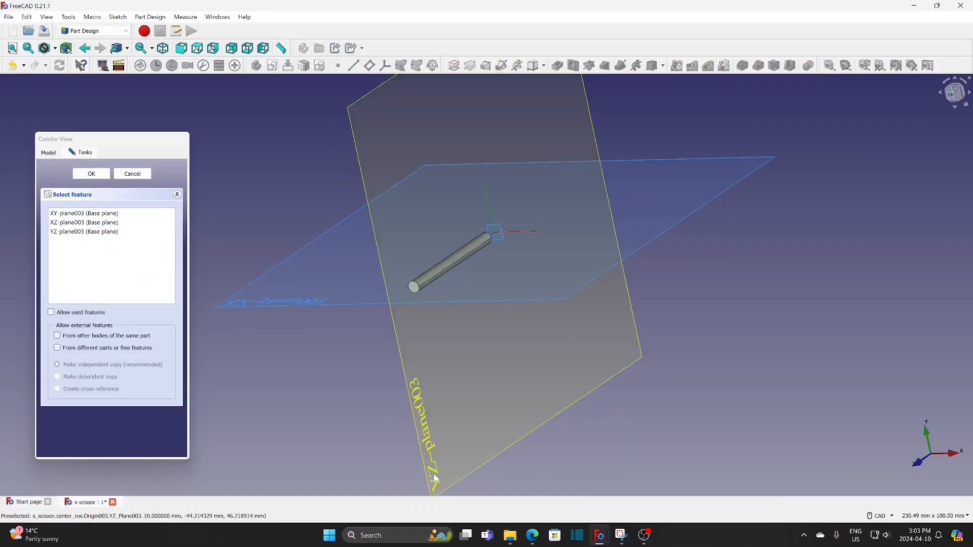
pyautogui.click(435, 479)
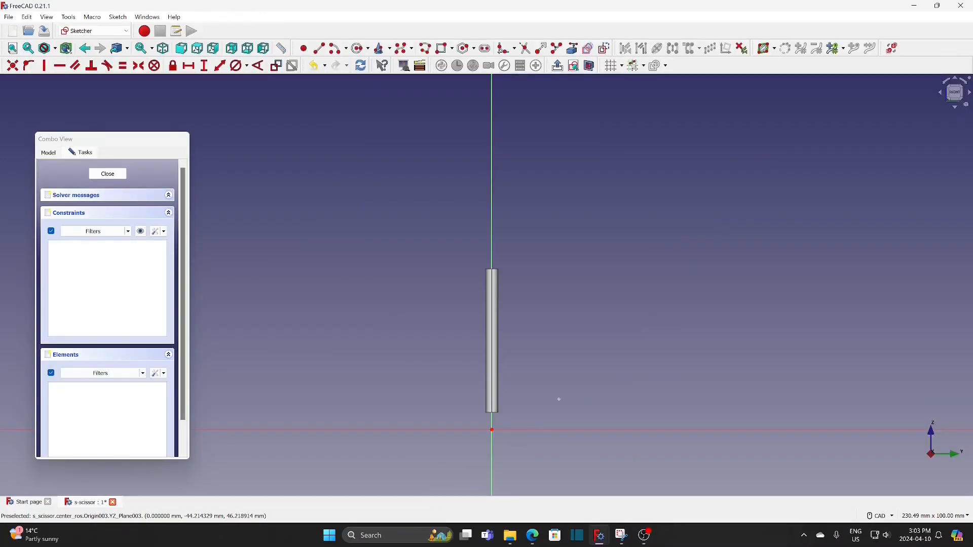
# Sketch a circle centred on the origin below the rod and constrain its diameter to 10 mm
pyautogui.click(359, 49)
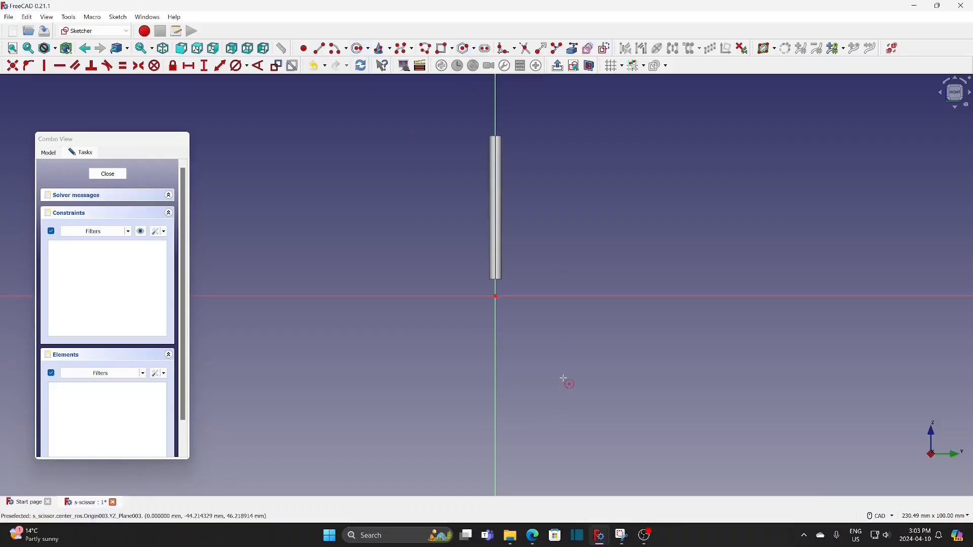
pyautogui.click(495, 297)
pyautogui.click(509, 263)
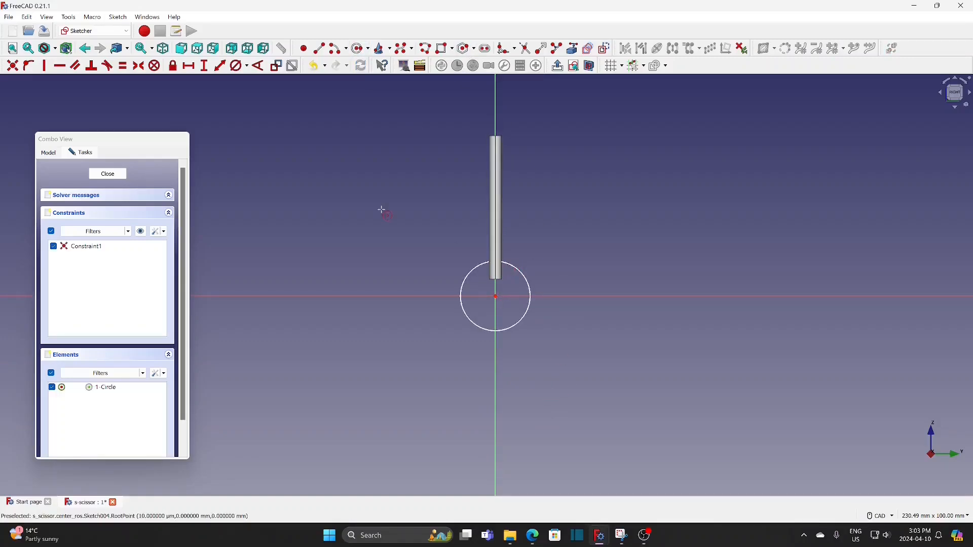
pyautogui.click(529, 288)
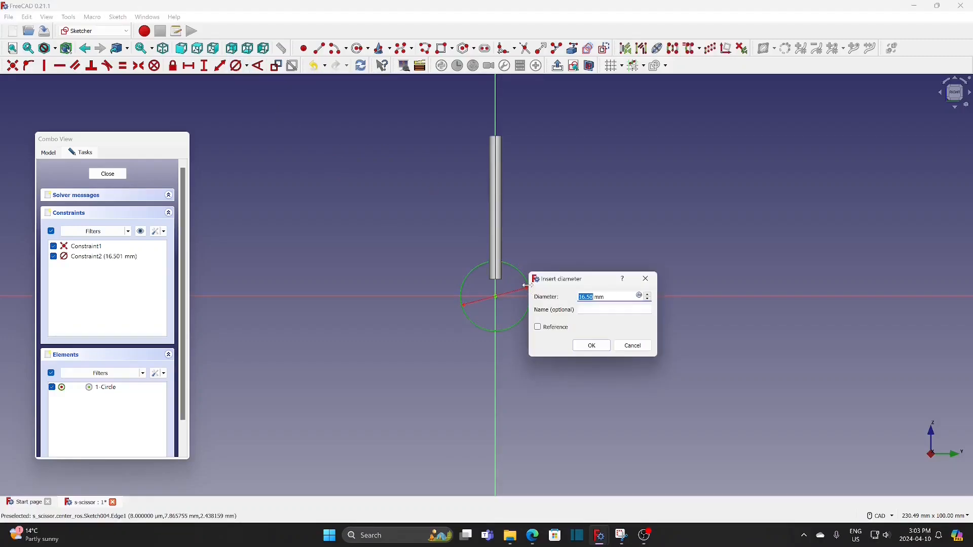
pyautogui.write('10')
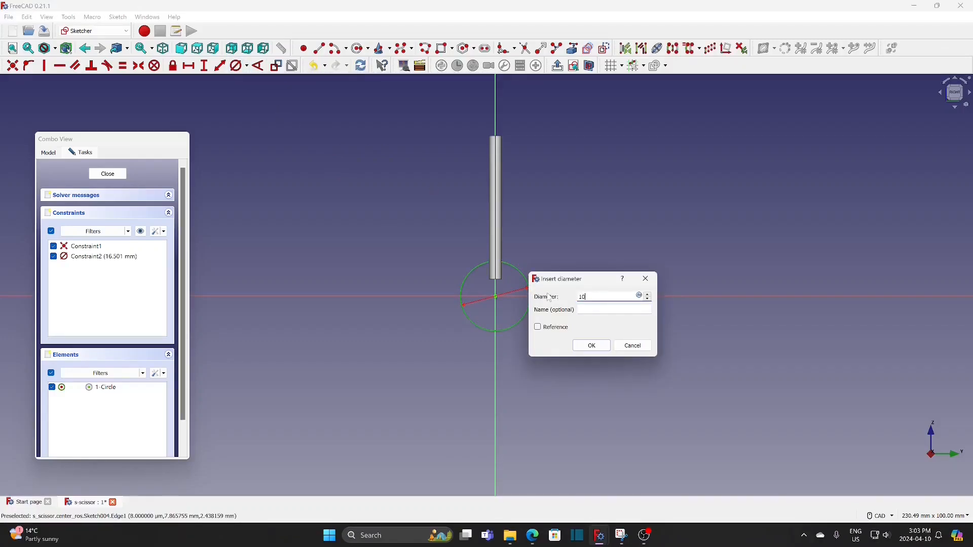
pyautogui.click(591, 345)
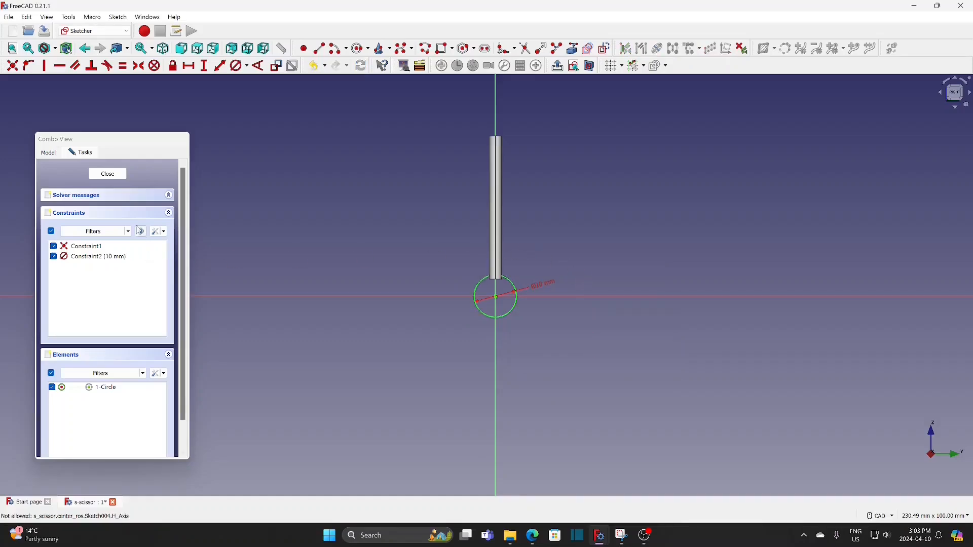
pyautogui.click(105, 175)
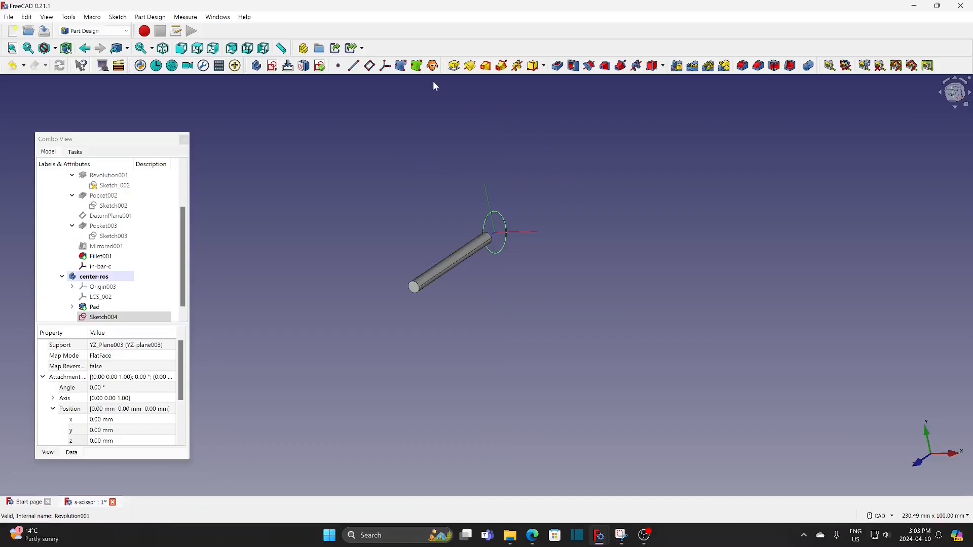
# Pad the 10 mm circle sketch to a length of 8 mm, symmetric to its plane, to form the hub
pyautogui.click(455, 66)
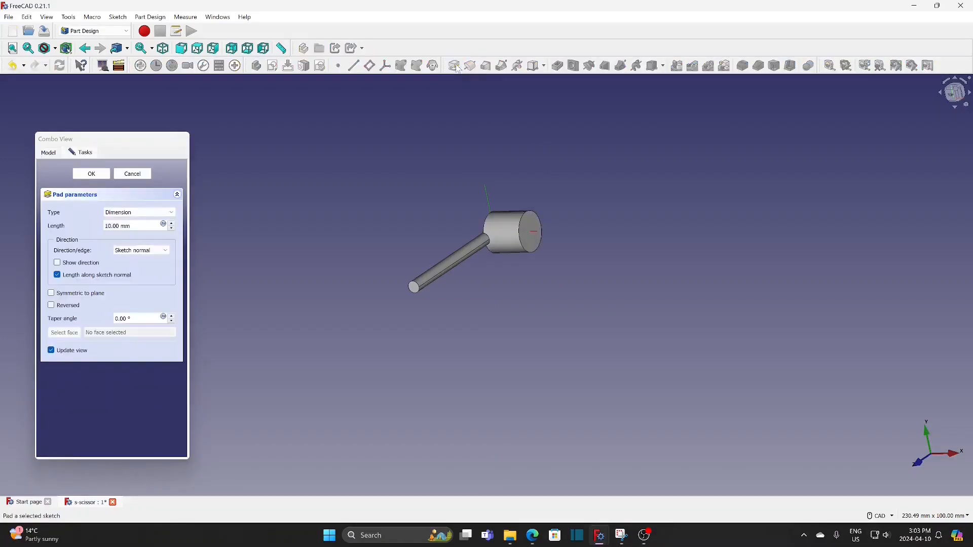
pyautogui.click(51, 293)
pyautogui.moveTo(133, 226); pyautogui.dragTo(85, 228)
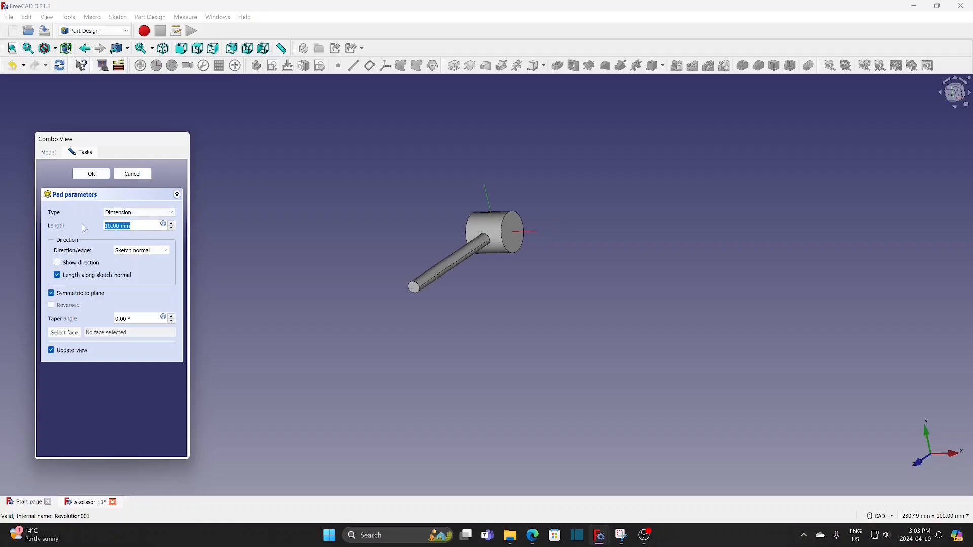
pyautogui.write('8')
pyautogui.click(96, 173)
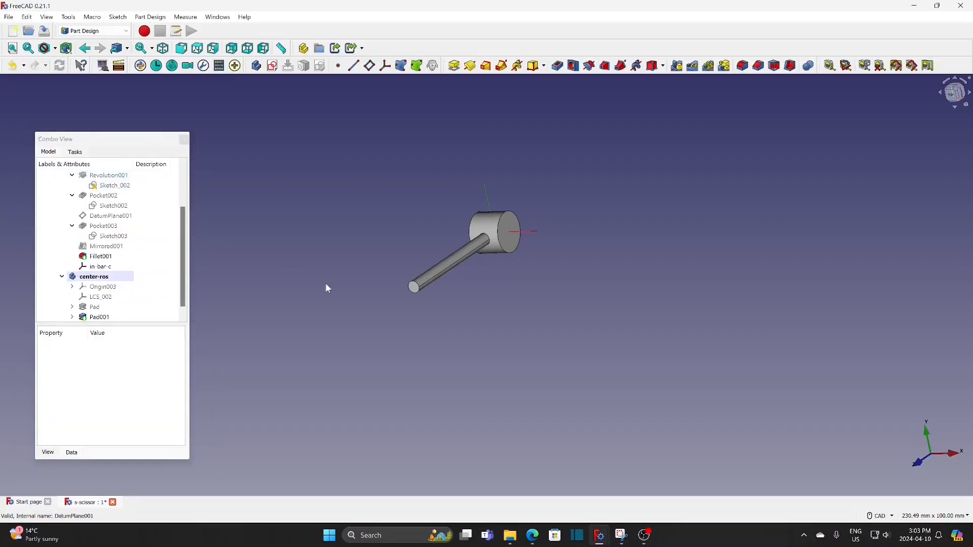
# Start a sketch on the hub's flat end face and draw a circle about 4.6 mm in diameter centred on the origin
pyautogui.click(511, 245)
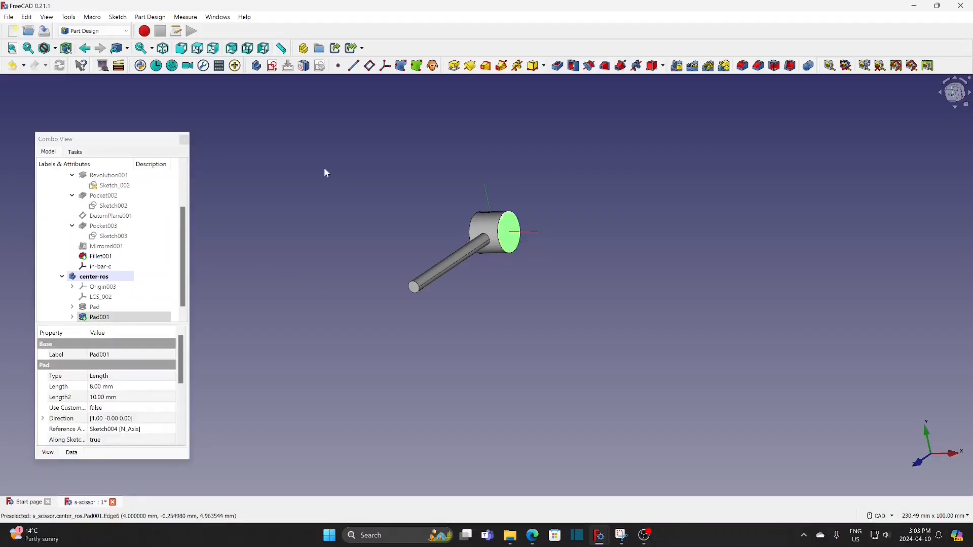
pyautogui.click(274, 65)
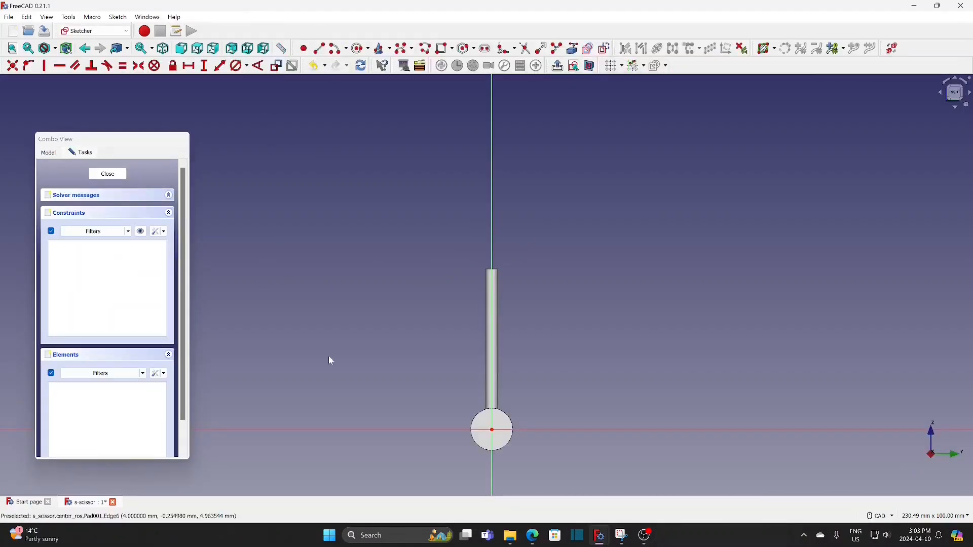
pyautogui.click(360, 49)
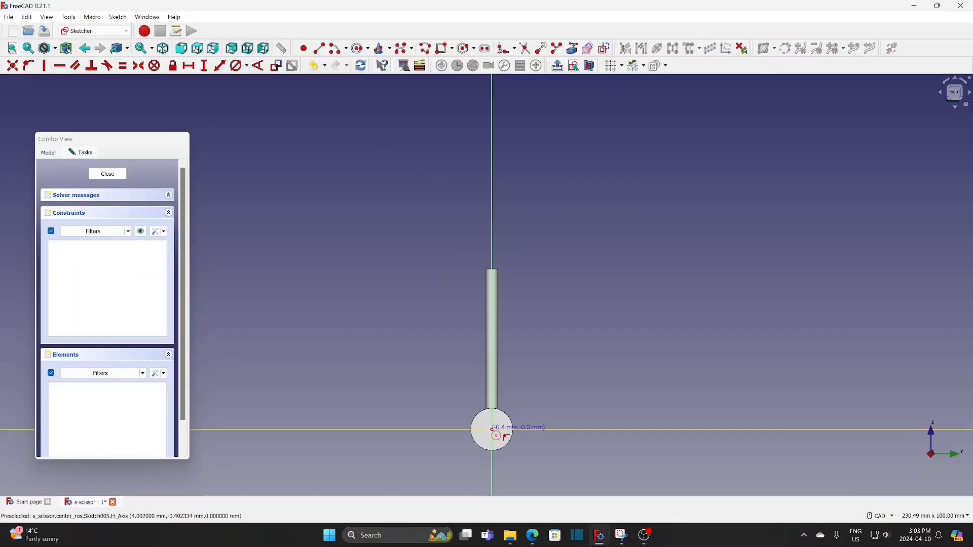
pyautogui.moveTo(502, 428); pyautogui.dragTo(502, 342, button='middle')
pyautogui.scroll(4, 484, 347)
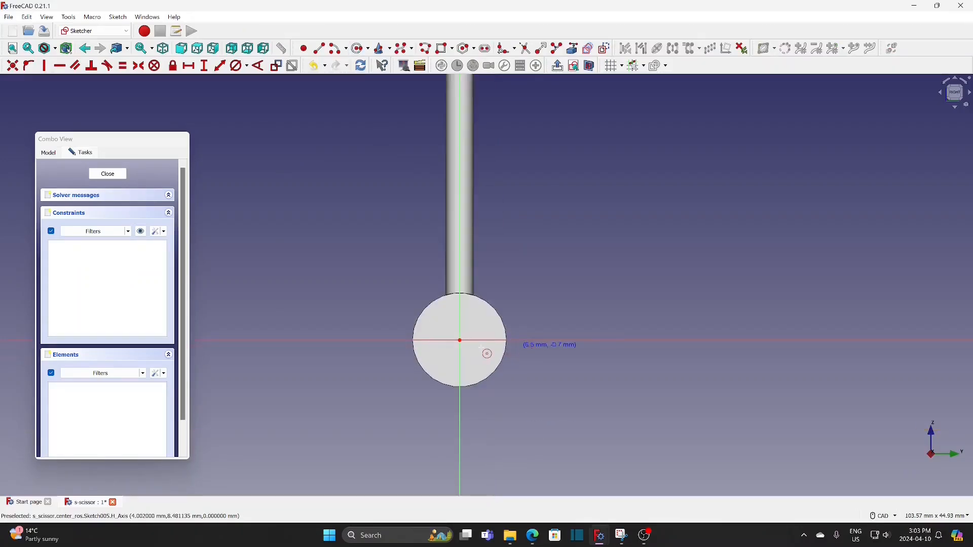
pyautogui.click(463, 317)
# Constrain the circle's diameter to 3.2 mm and close the sketch
pyautogui.click(239, 65)
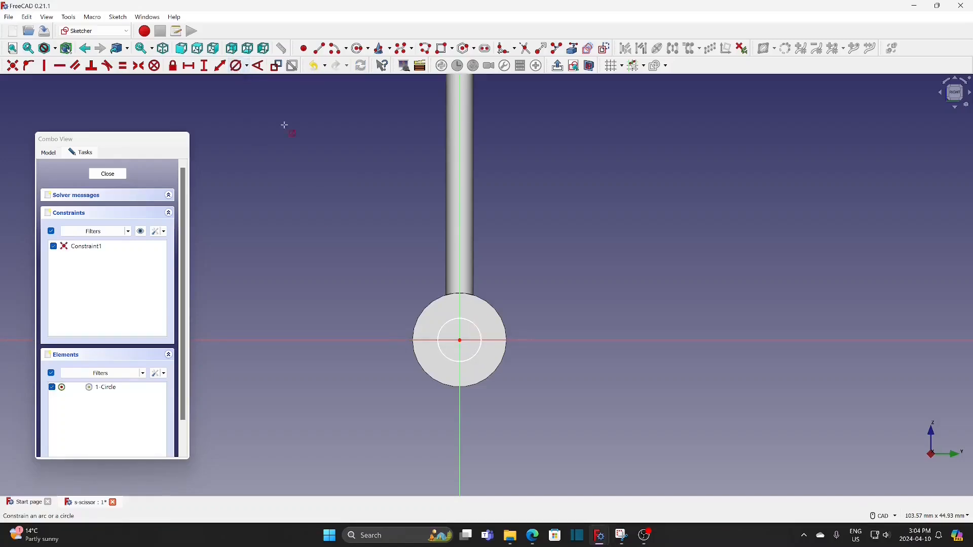
pyautogui.click(469, 319)
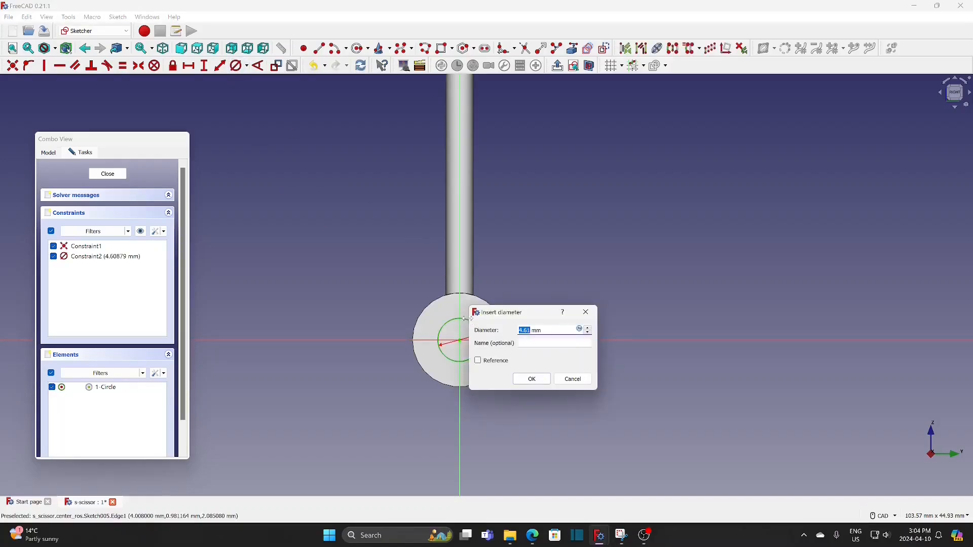
pyautogui.write('3.2')
pyautogui.click(530, 380)
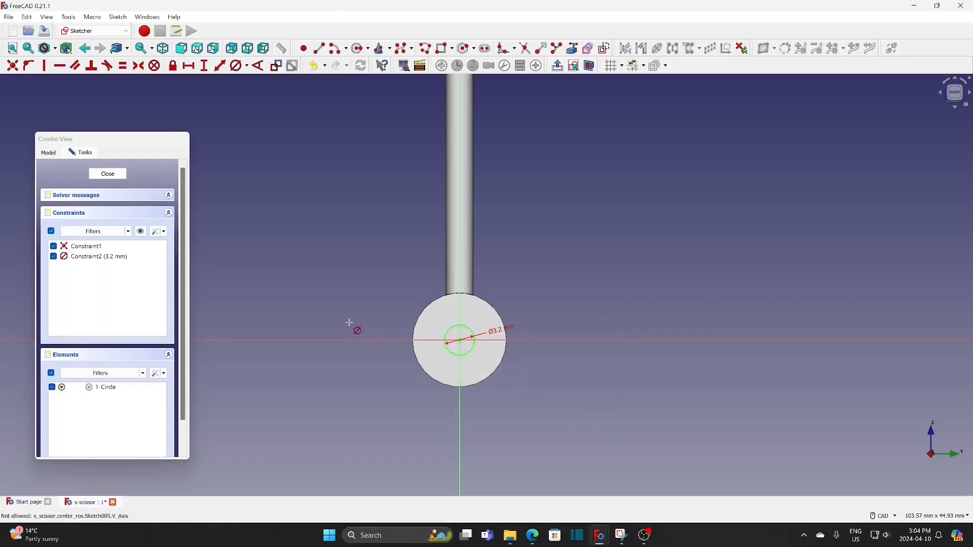
pyautogui.click(114, 175)
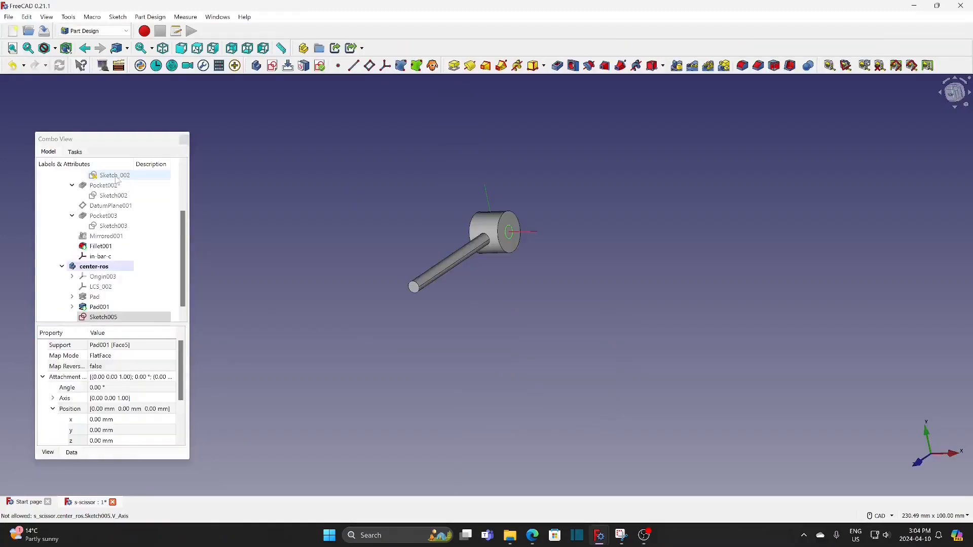
# Pocket the 3.2 mm circle through all of the hub along the sketch normal
pyautogui.click(558, 66)
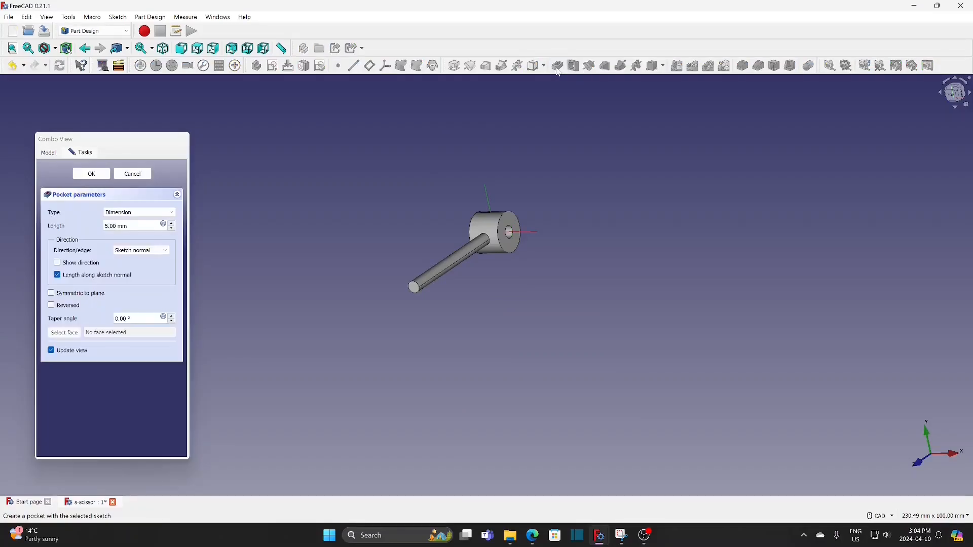
pyautogui.click(154, 217)
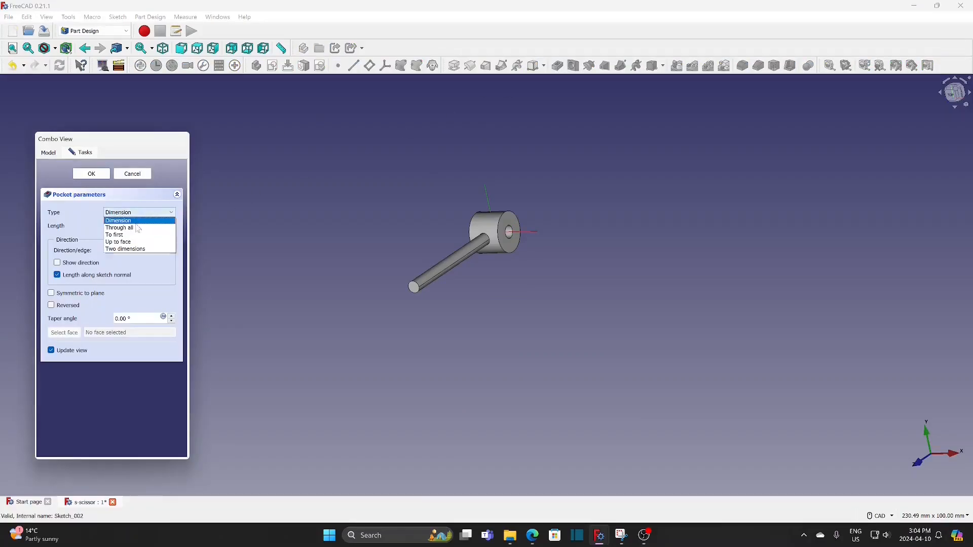
pyautogui.click(135, 227)
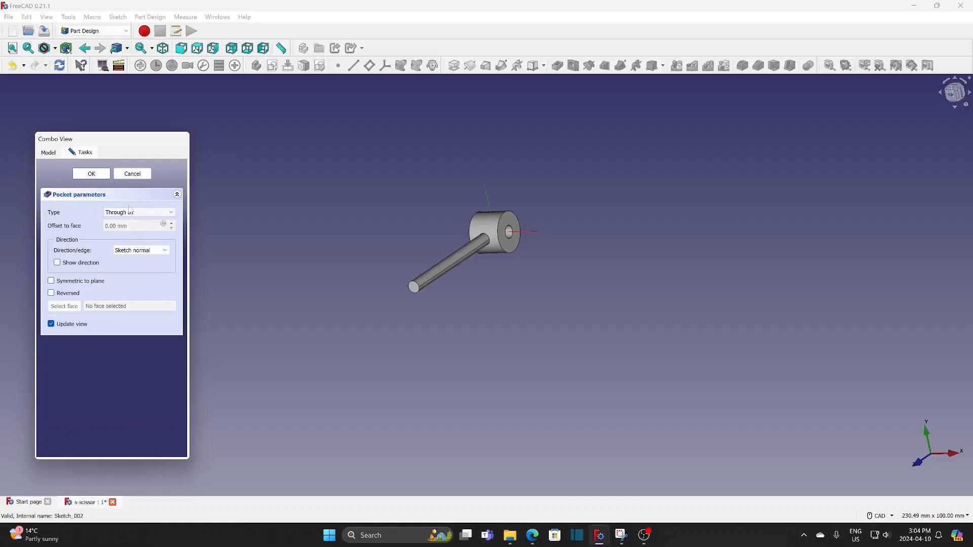
pyautogui.click(92, 175)
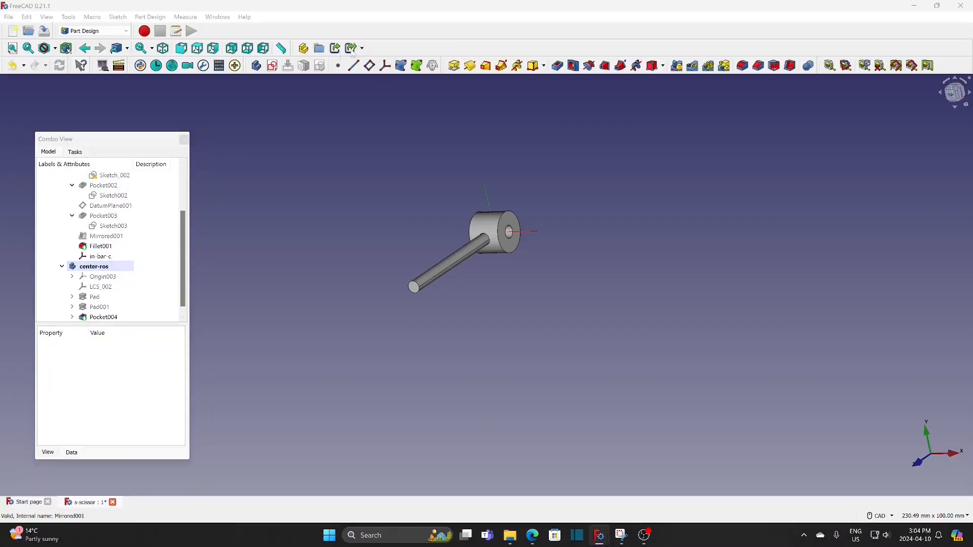
# Create a new sketch on the XZ base plane of the center-ros body
pyautogui.click(274, 66)
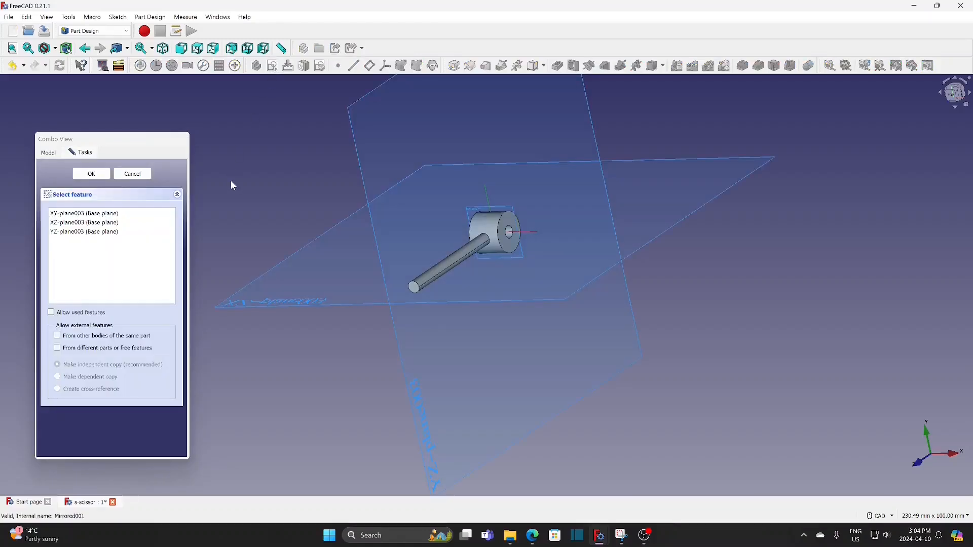
pyautogui.click(242, 304)
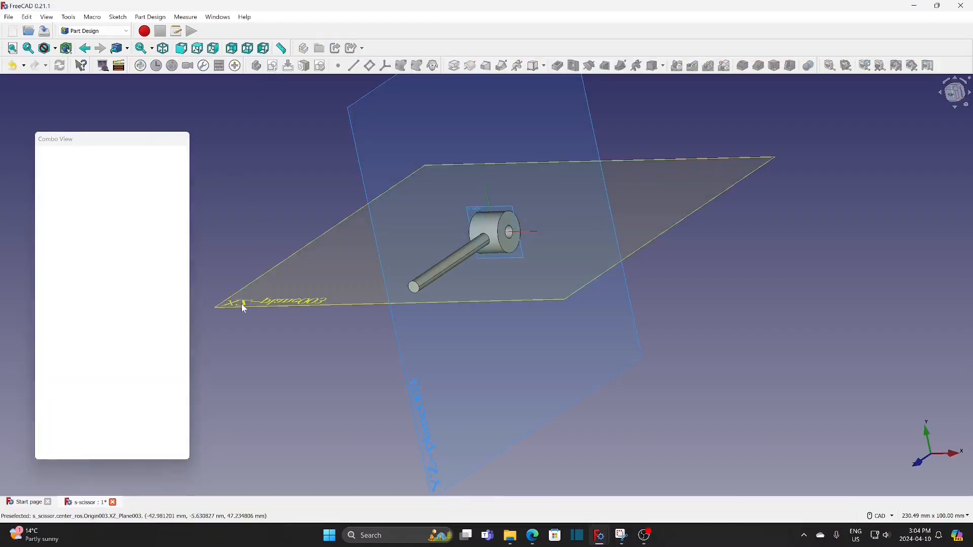
pyautogui.moveTo(479, 376)
pyautogui.mouseDown(button='middle')
pyautogui.moveTo(535, 264)
pyautogui.moveTo(540, 205)
pyautogui.mouseUp(button='middle')
pyautogui.scroll(3, 555, 183)
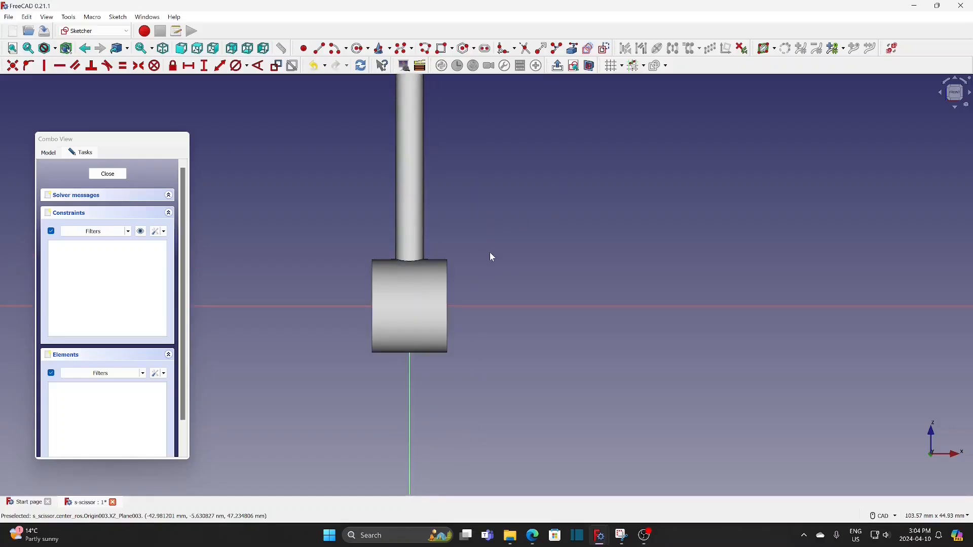
pyautogui.scroll(2, 559, 210)
pyautogui.scroll(1, 555, 216)
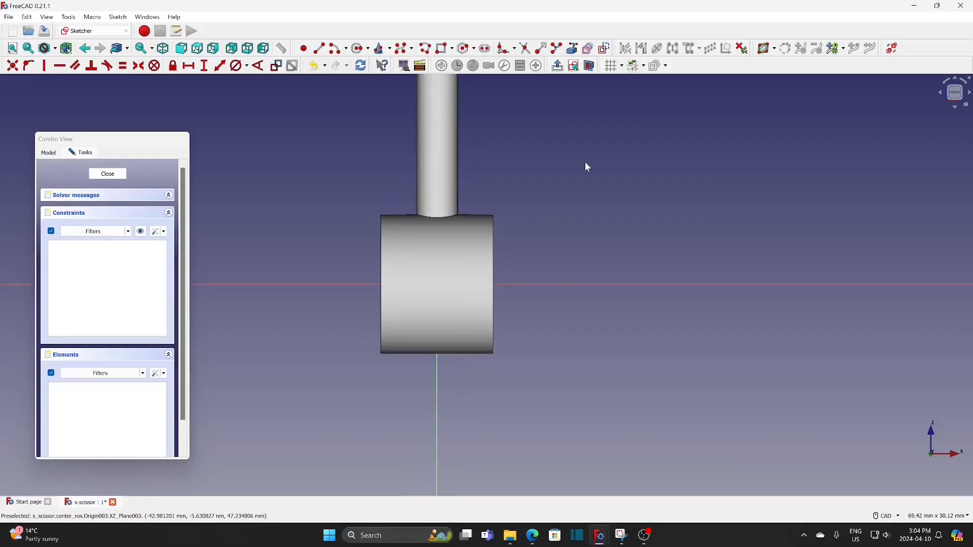
# Section the model at the sketch plane and link the hub's +X end edge as external geometry
pyautogui.click(590, 66)
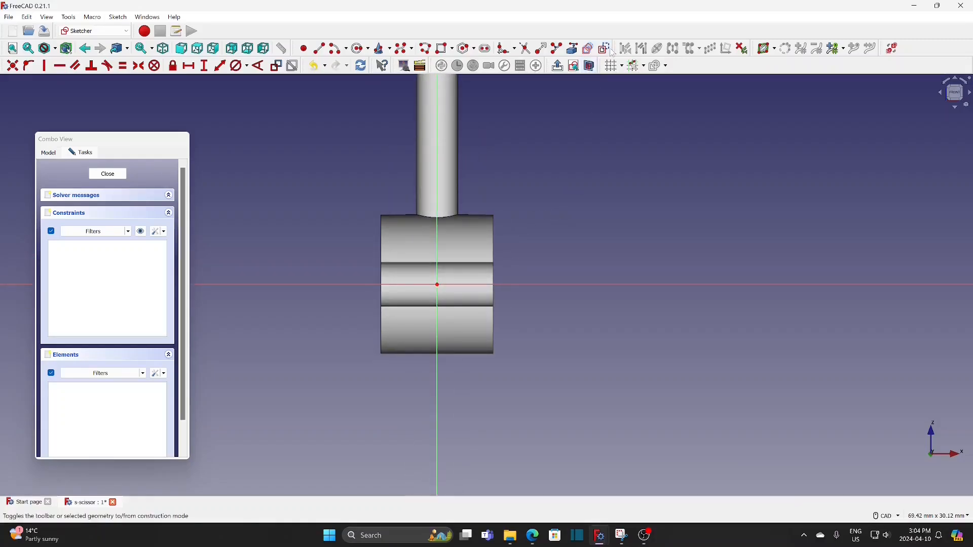
pyautogui.click(573, 49)
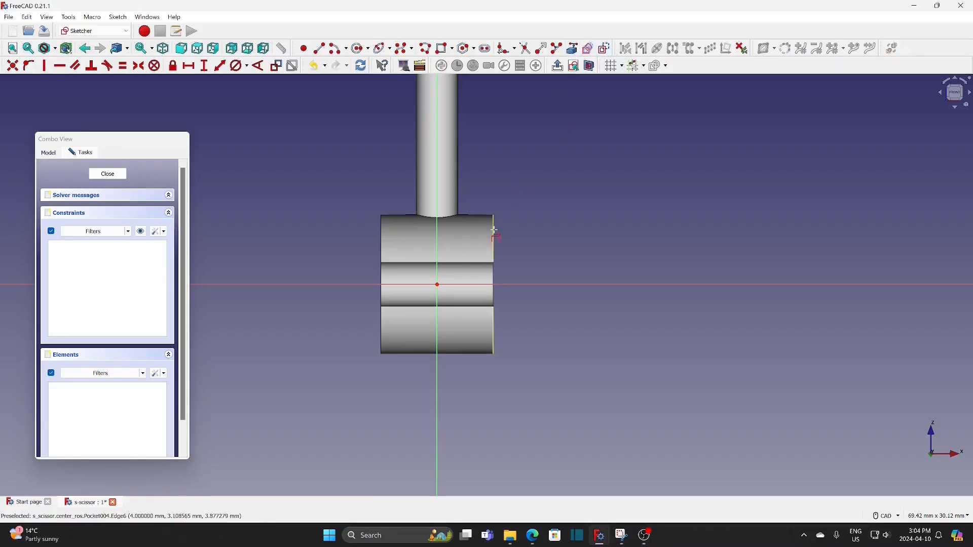
pyautogui.click(494, 230)
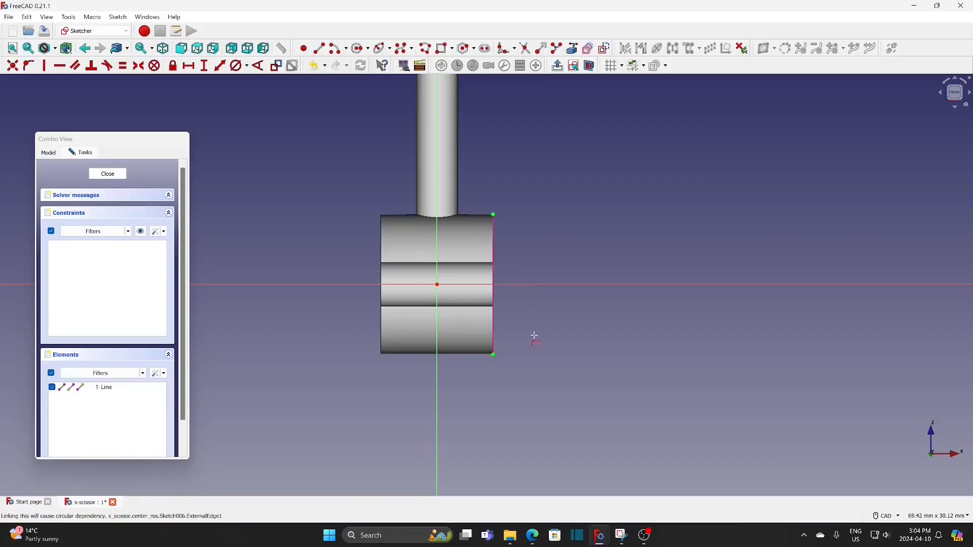
# Draw a rectangle about 3.1 mm wide across the hub's bore, spanning the vertical axis and extending just past the hub's lower edge
pyautogui.scroll(2, 535, 336)
pyautogui.scroll(1, 536, 336)
pyautogui.moveTo(534, 337); pyautogui.dragTo(678, 301, button='middle')
pyautogui.click(444, 48)
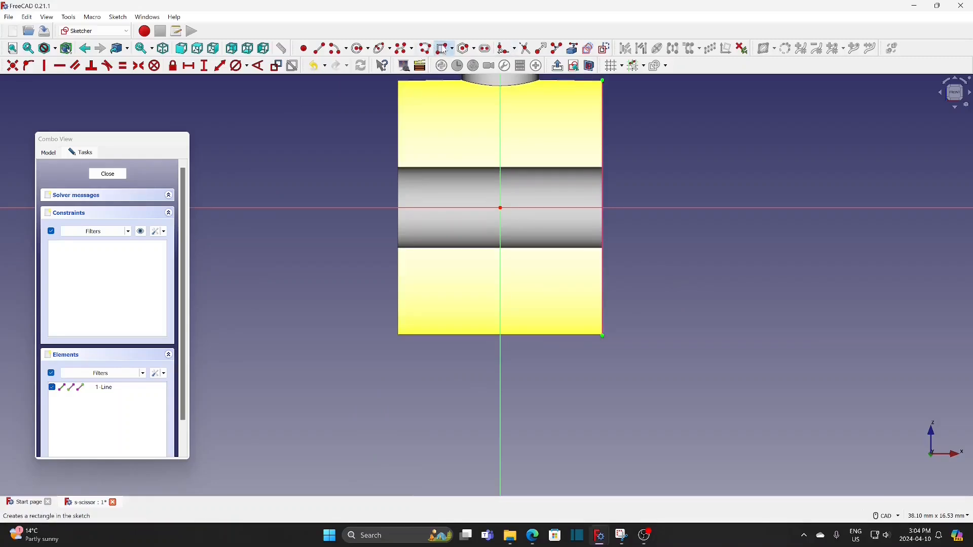
pyautogui.click(464, 116)
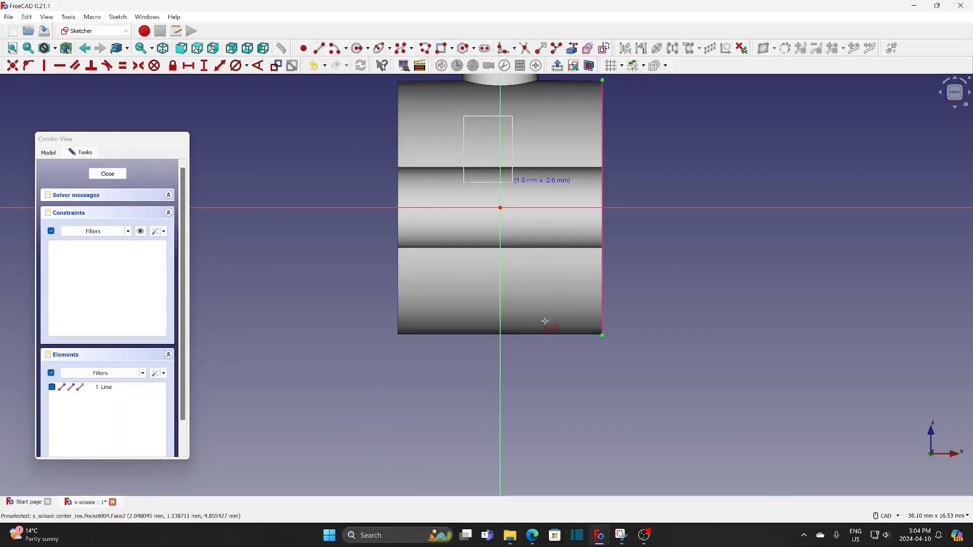
pyautogui.click(543, 341)
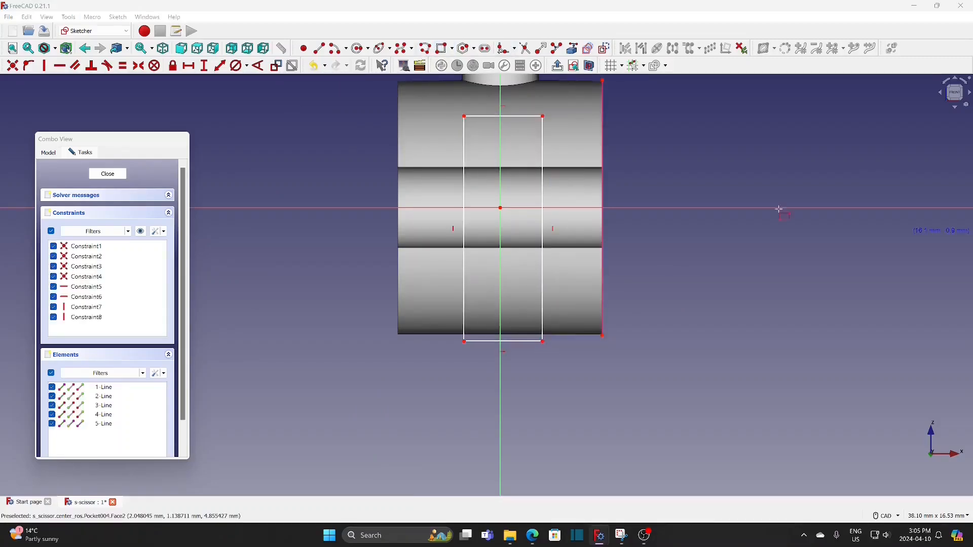
# Constrain the vertical distance from the rectangle's upper corner to the origin to 4 mm
pyautogui.click(205, 66)
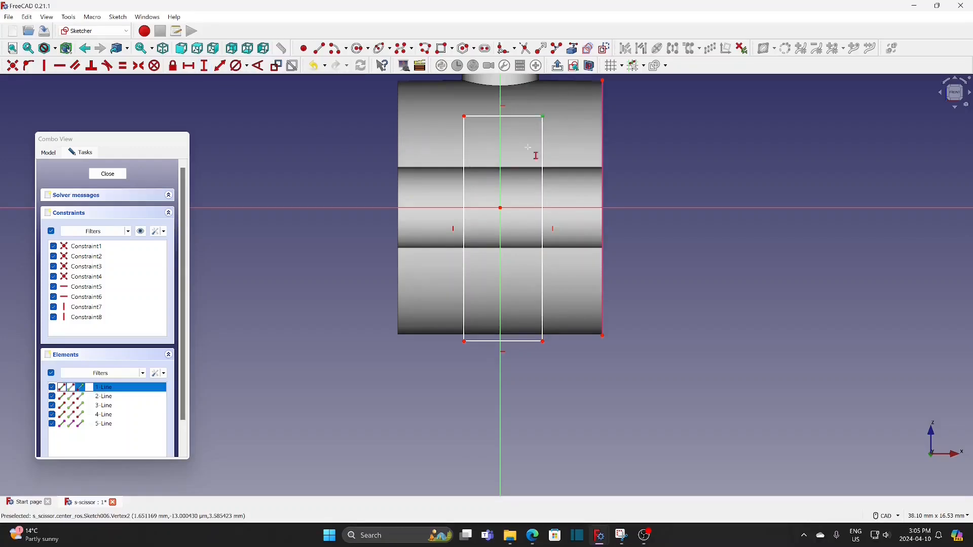
pyautogui.click(501, 209)
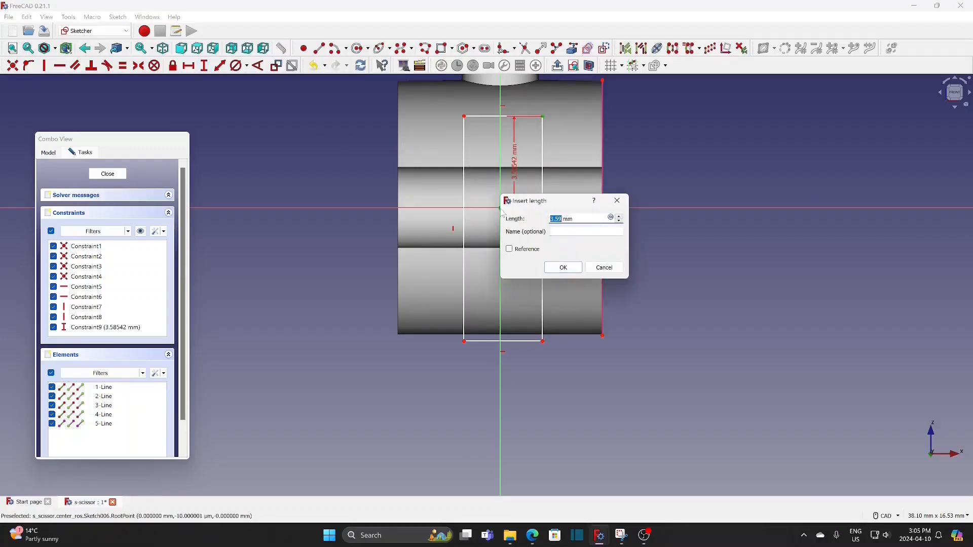
pyautogui.write('4')
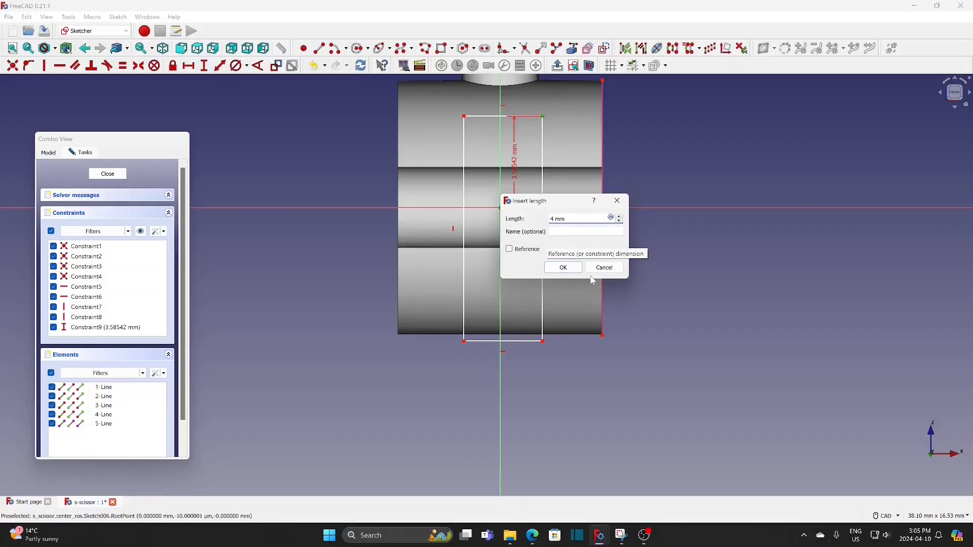
pyautogui.click(565, 268)
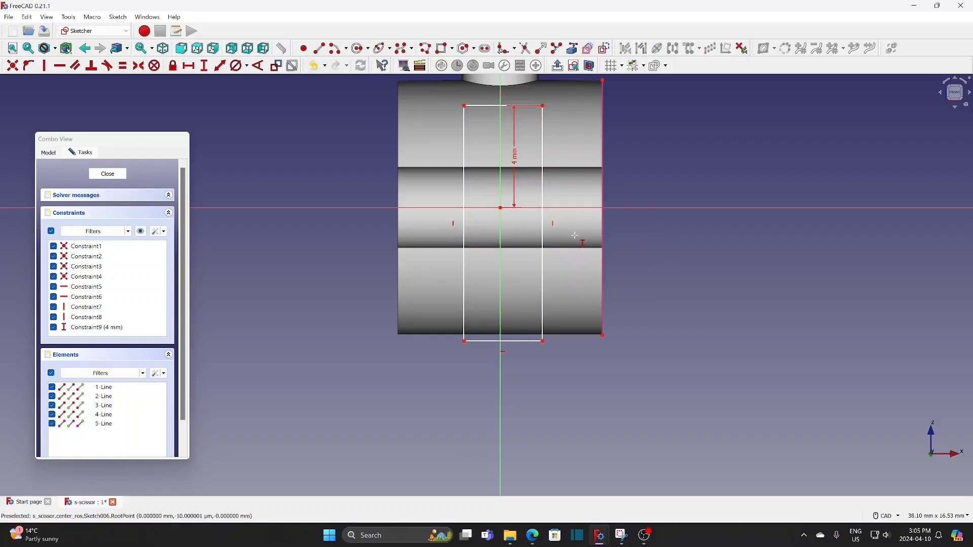
# Constrain the rectangle's horizontal width to 4 mm along its lower edge
pyautogui.click(192, 66)
pyautogui.click(514, 342)
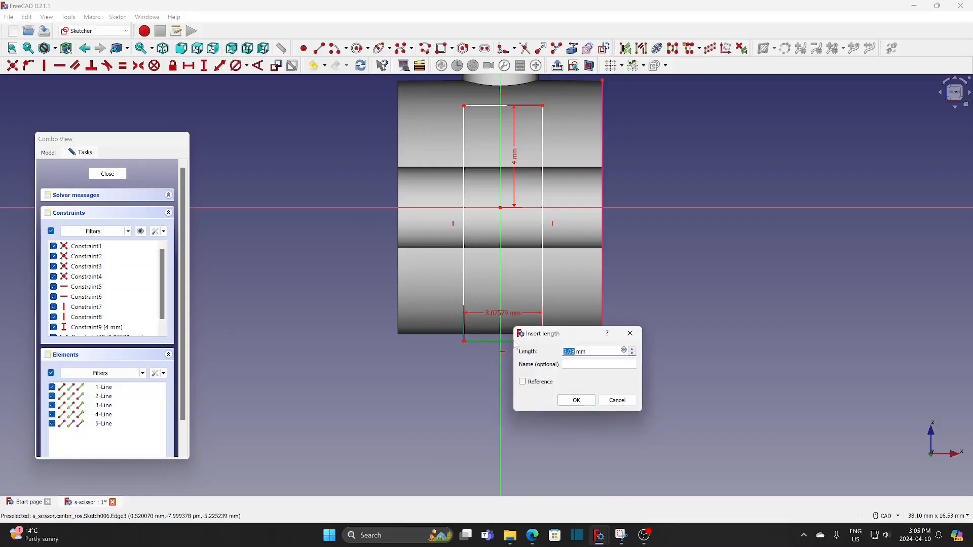
pyautogui.write('4')
pyautogui.click(576, 401)
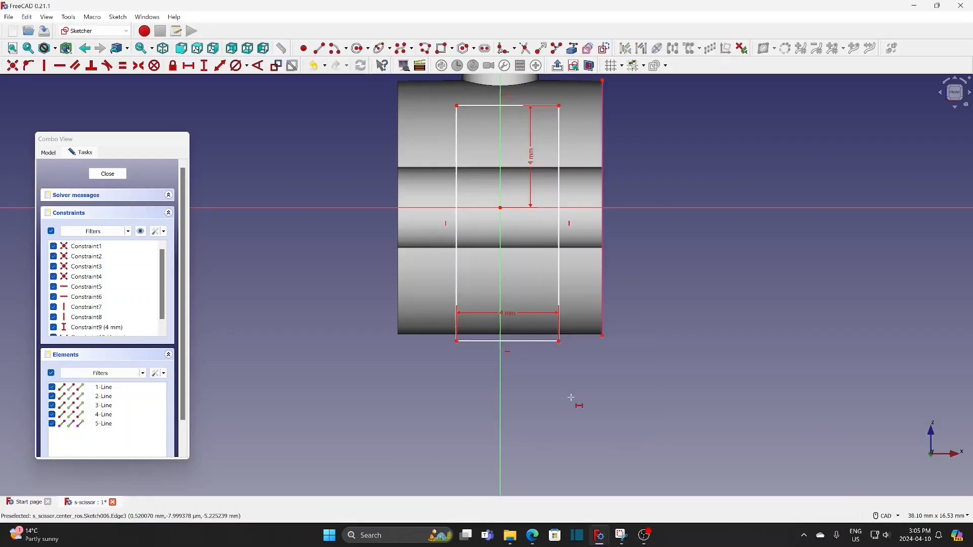
# Make the rectangle's two lower corners symmetric about the vertical sketch axis
pyautogui.click(560, 343)
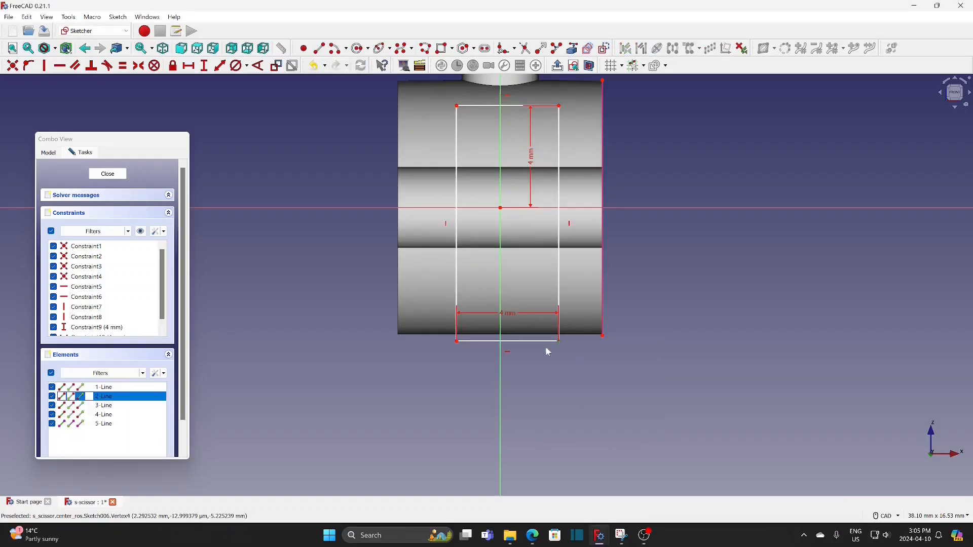
pyautogui.click(458, 342)
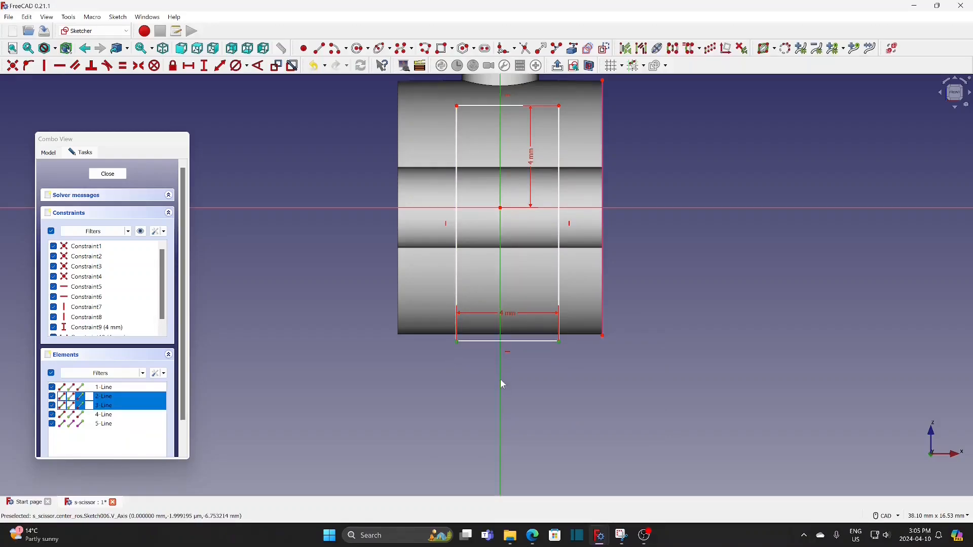
pyautogui.click(139, 67)
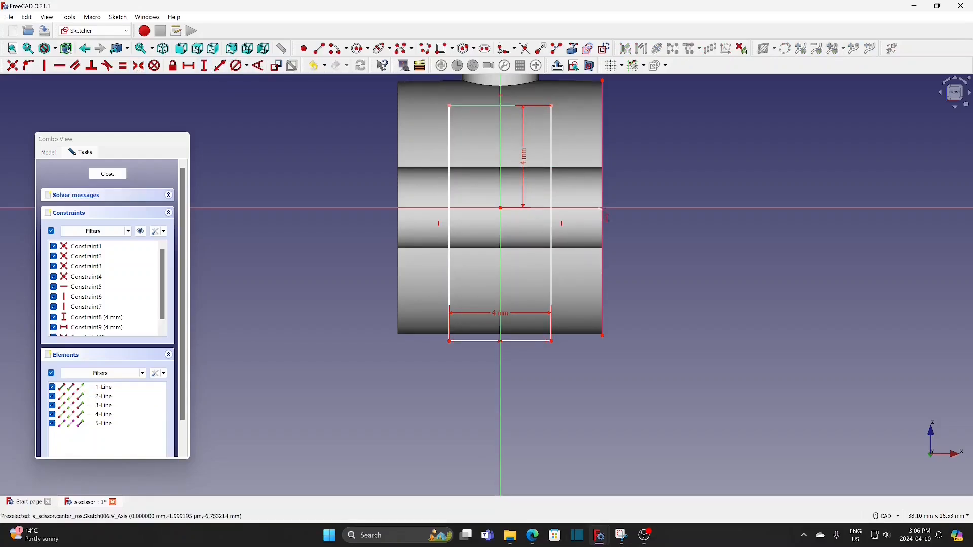
# Constrain the rectangle's vertical side to a length of 10 mm and close the sketch
pyautogui.click(551, 187)
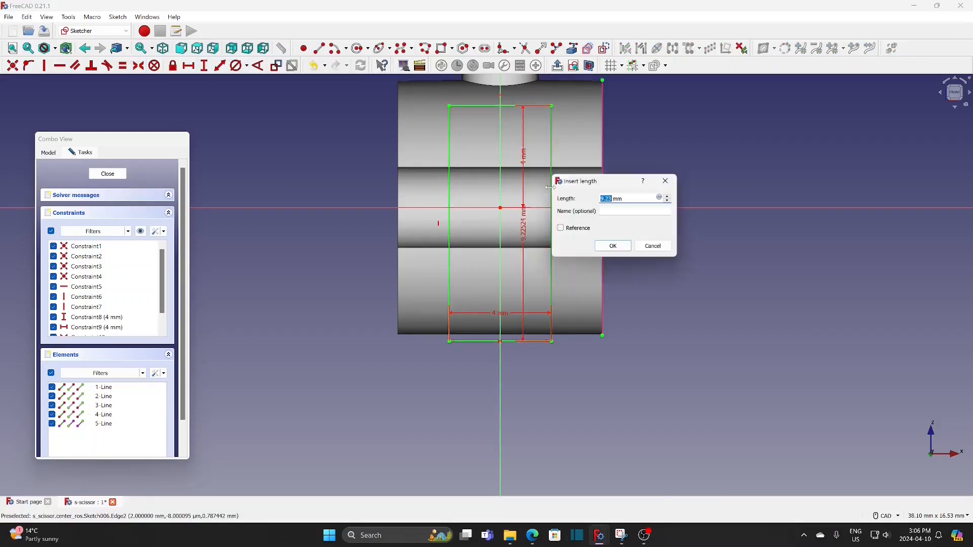
pyautogui.write('10')
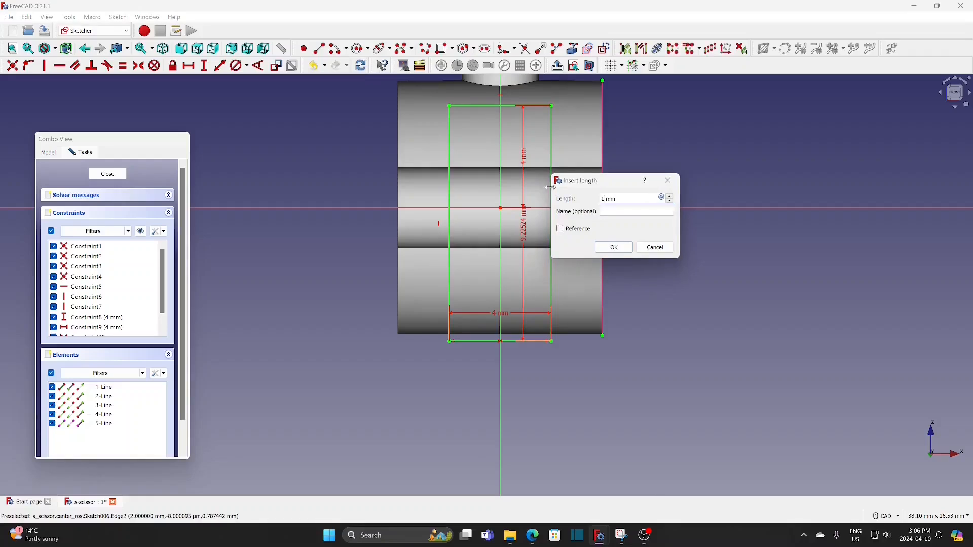
pyautogui.click(621, 247)
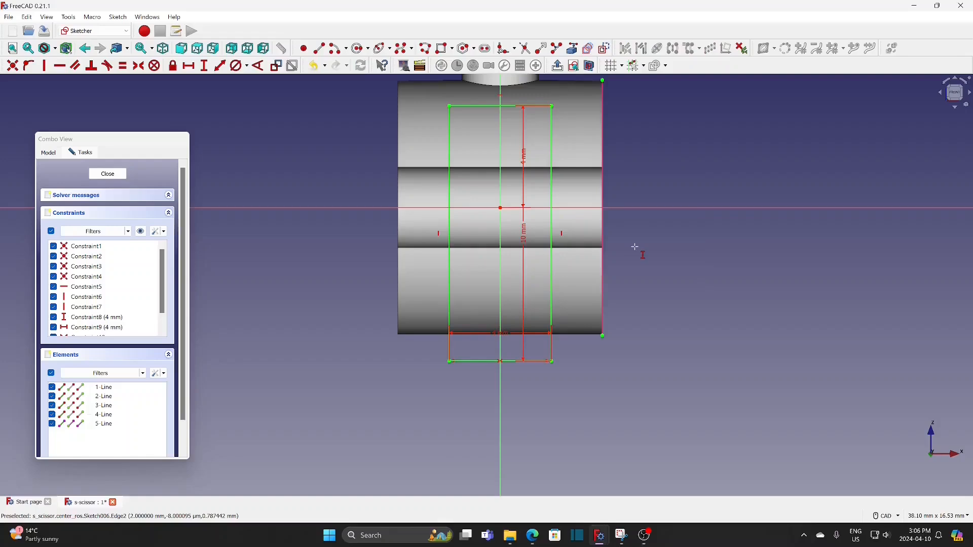
pyautogui.click(108, 175)
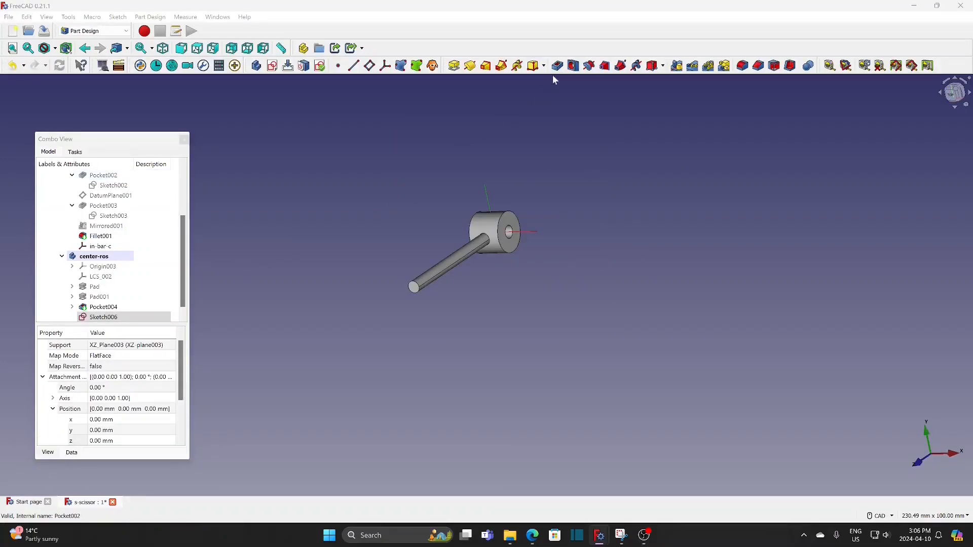
# Pocket the slot sketch through all, symmetric to the sketch plane, to cut the slot across the hub
pyautogui.click(558, 67)
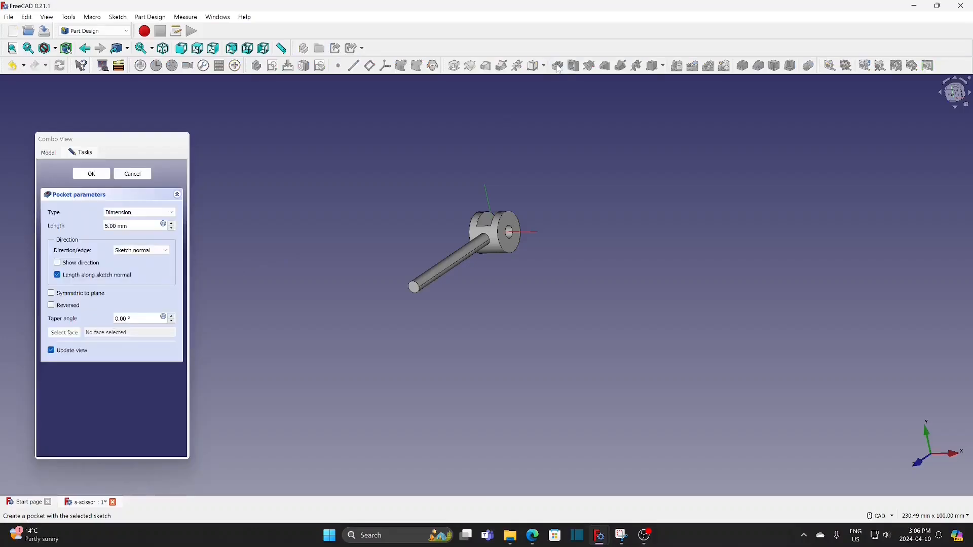
pyautogui.click(153, 214)
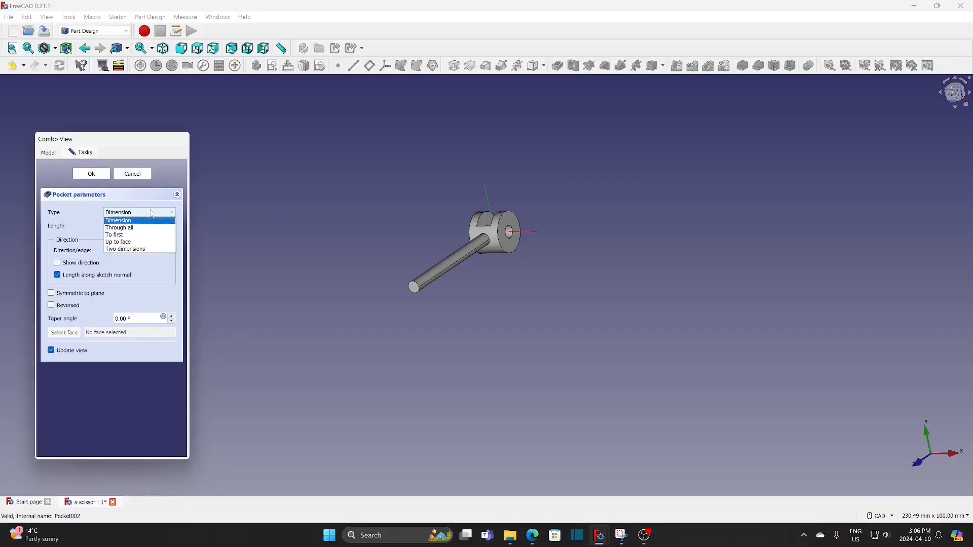
pyautogui.click(143, 228)
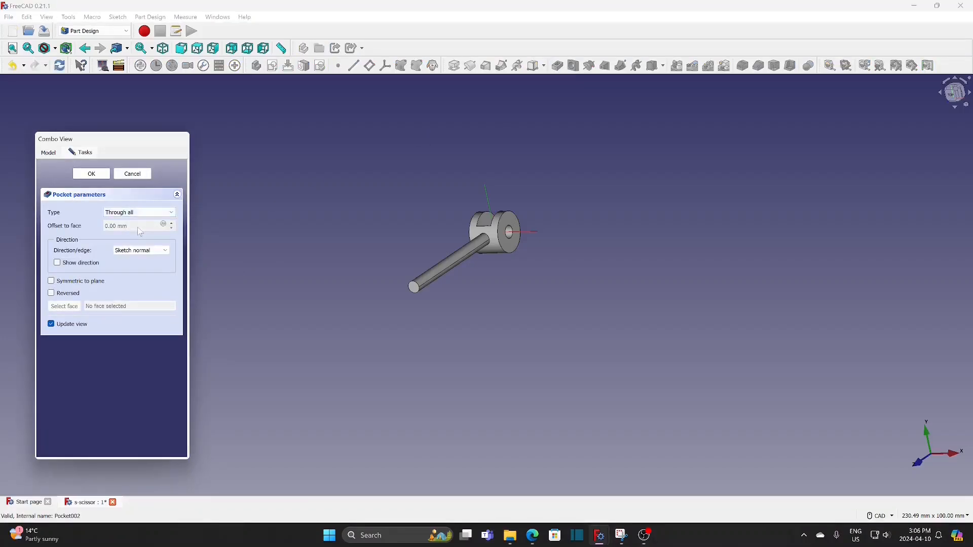
pyautogui.moveTo(405, 199); pyautogui.dragTo(375, 174, button='middle')
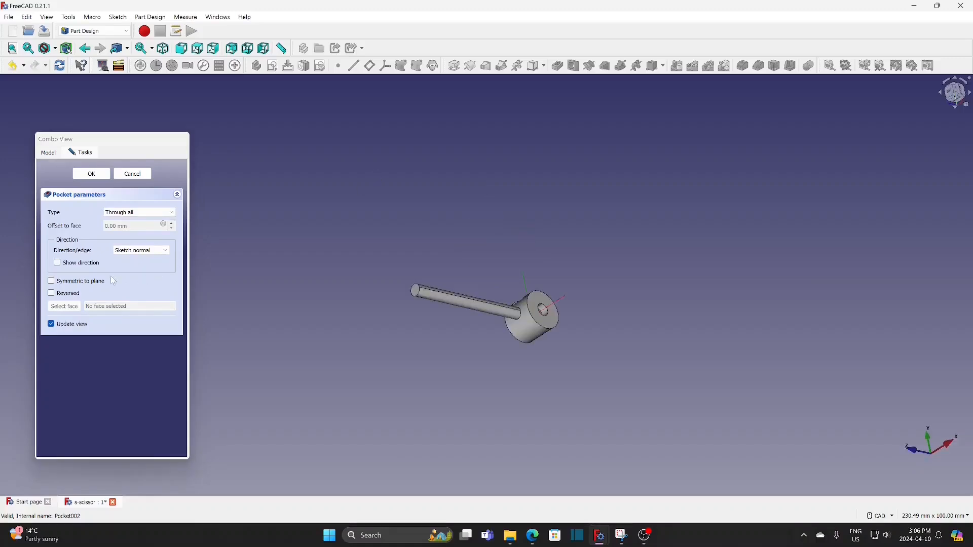
pyautogui.click(93, 285)
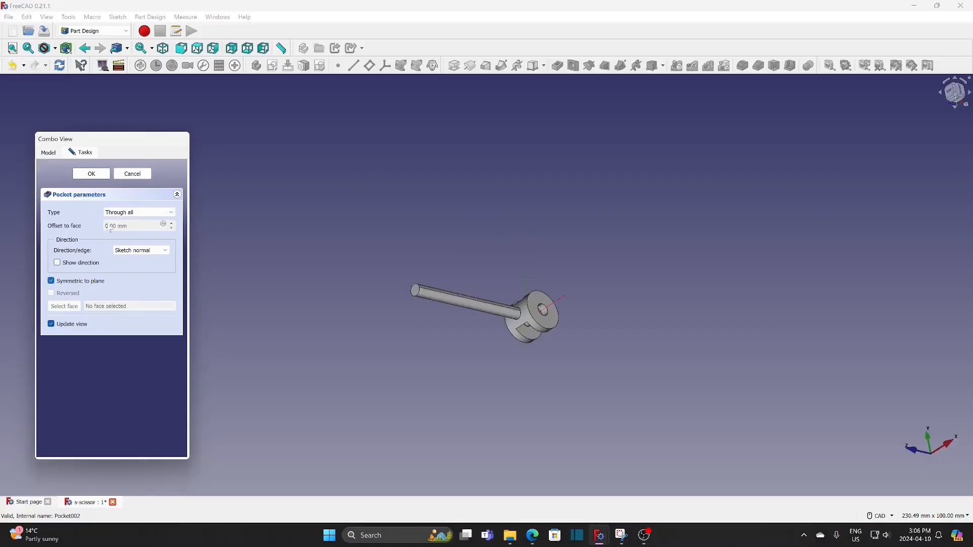
pyautogui.click(97, 175)
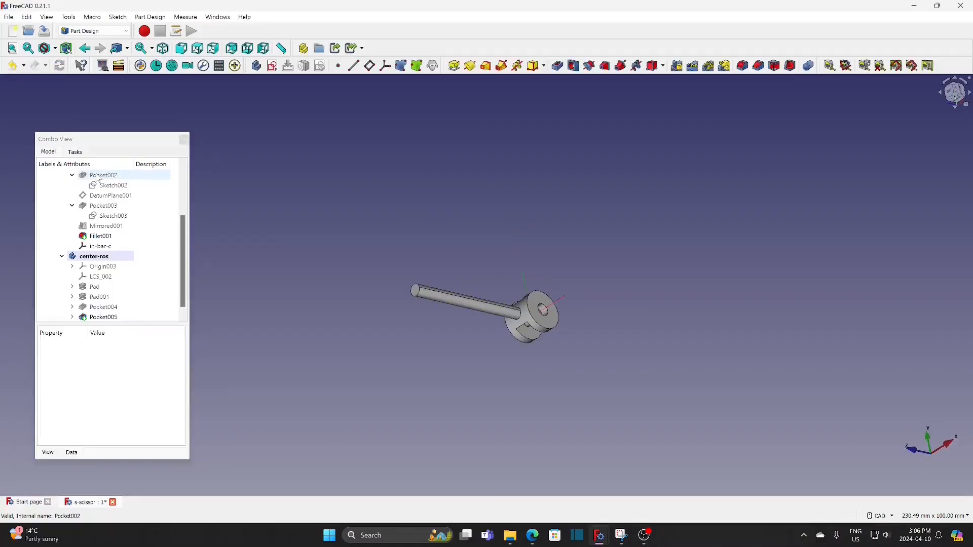
# In the Assembly 4 workbench, create a local coordinate system named rod-c in the center-ros body
pyautogui.click(89, 258)
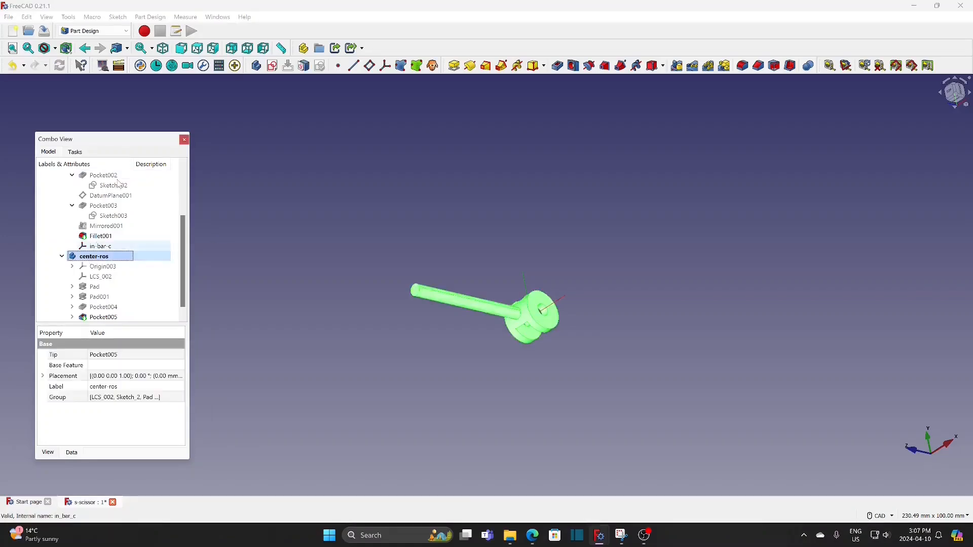
pyautogui.click(109, 33)
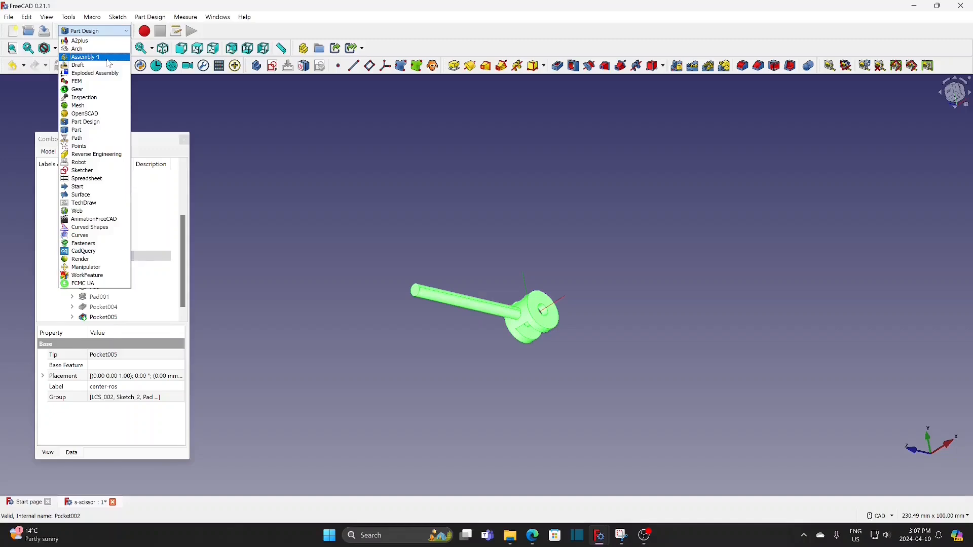
pyautogui.click(110, 62)
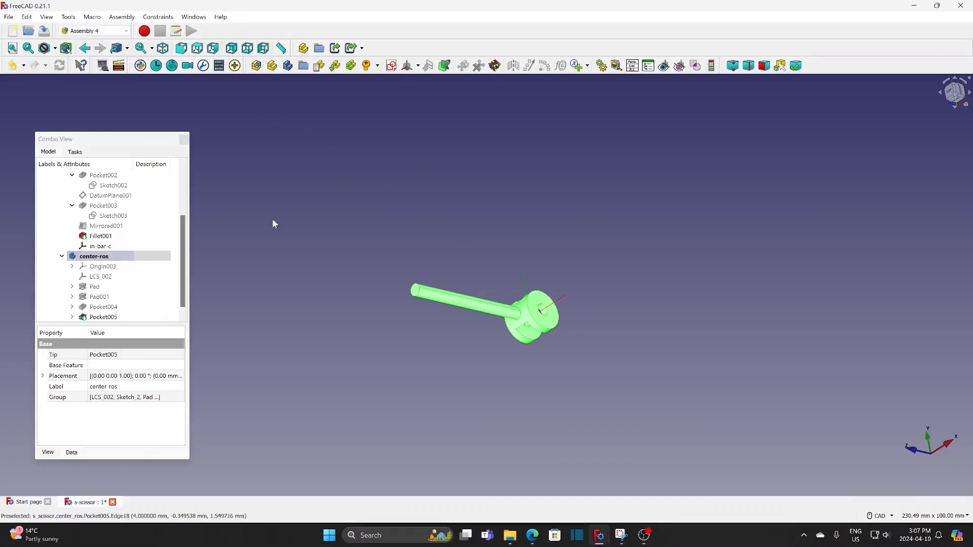
pyautogui.click(114, 262)
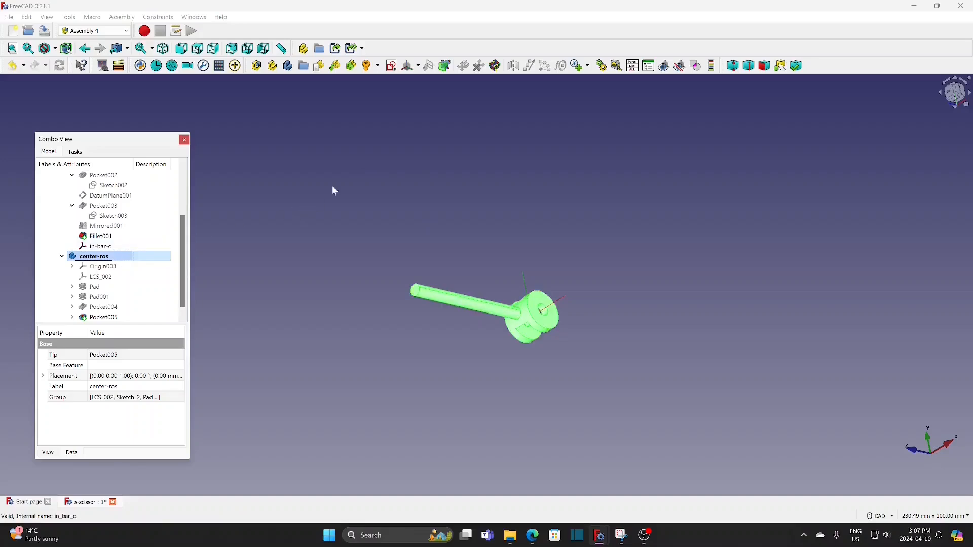
pyautogui.click(409, 67)
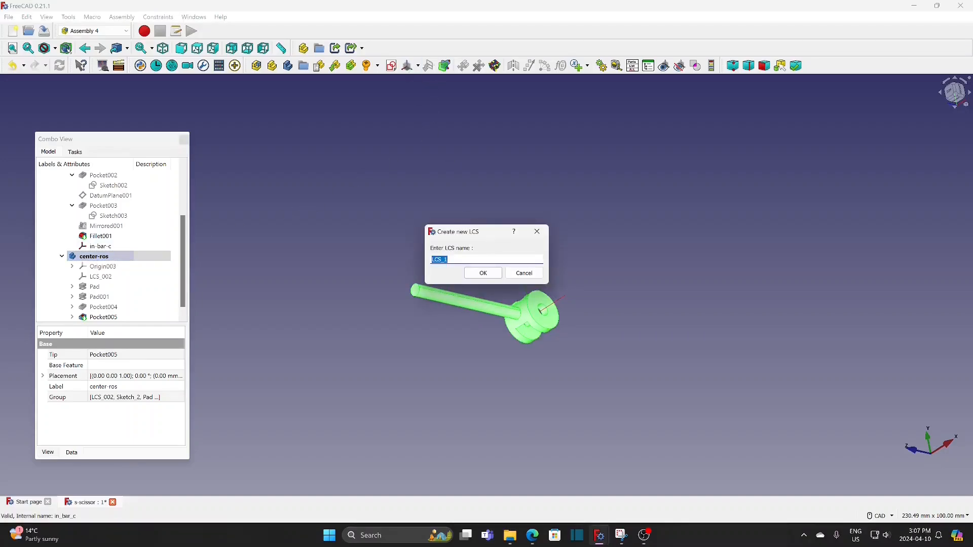
pyautogui.write('rod-c')
pyautogui.click(492, 273)
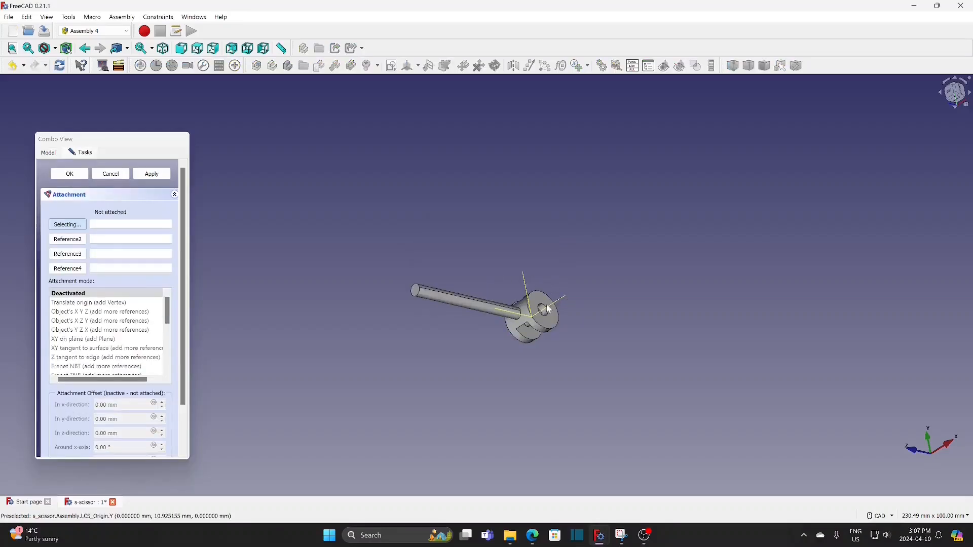
# Attach the rod-c coordinate system to the circular edge of the hub's bore with the Concentric mode
pyautogui.click(548, 321)
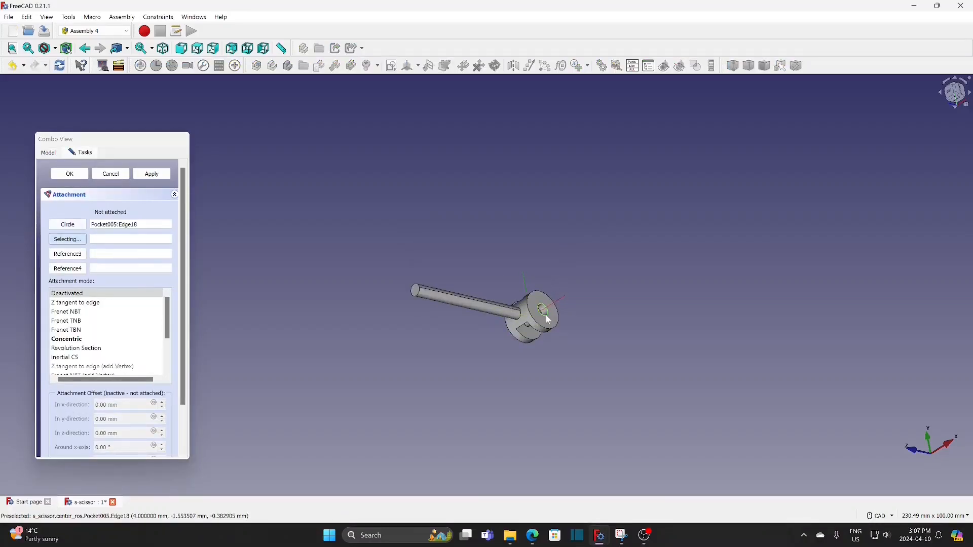
pyautogui.click(83, 340)
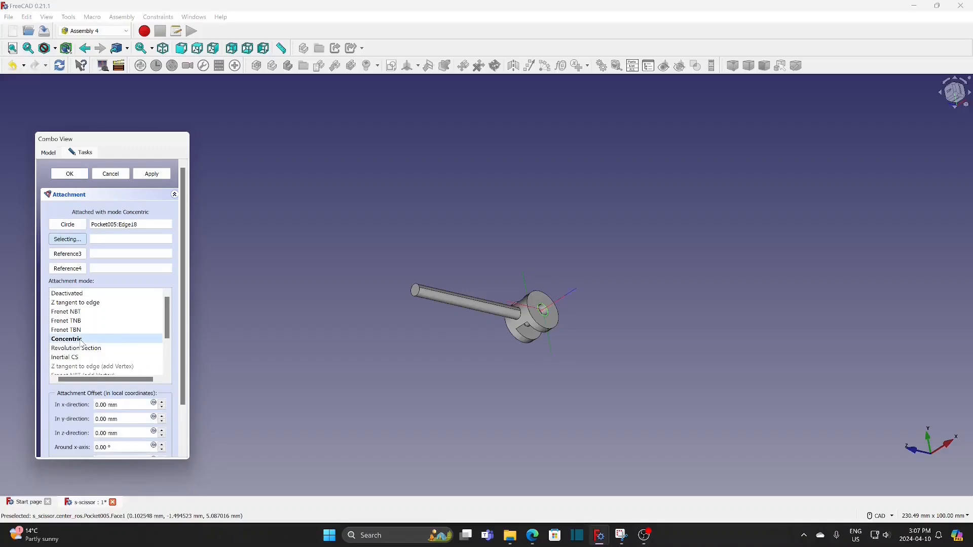
pyautogui.click(69, 175)
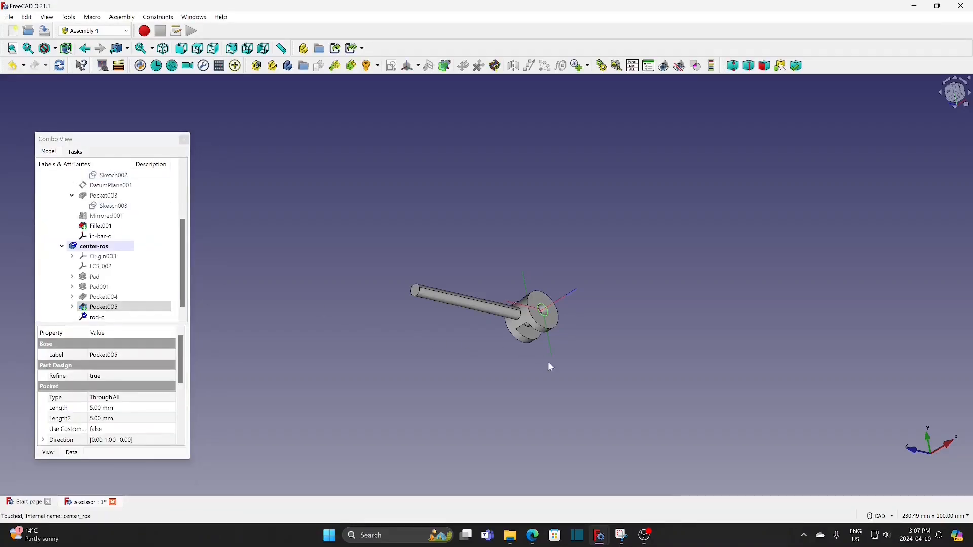
# Rename the center-ros body as center-rod
pyautogui.moveTo(556, 368); pyautogui.dragTo(504, 305, button='middle')
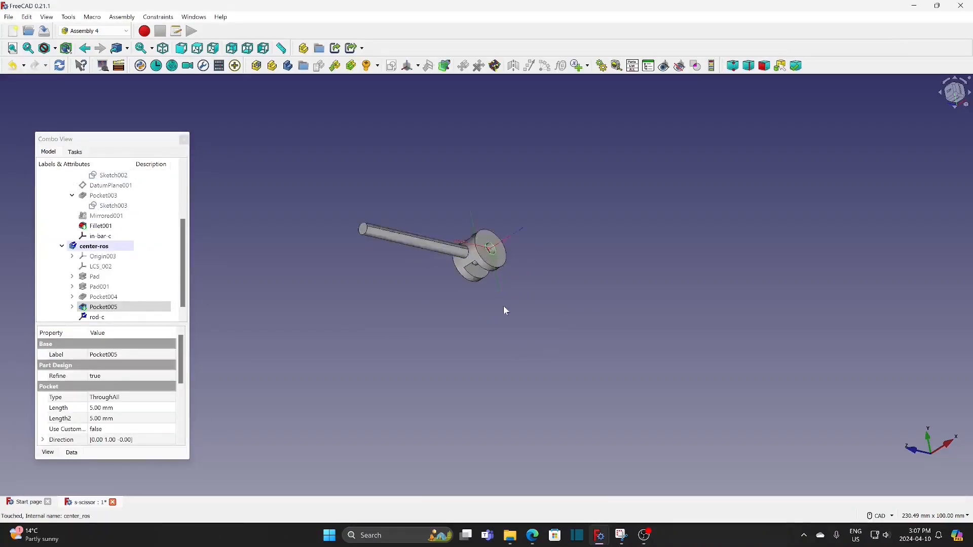
pyautogui.click(93, 248)
pyautogui.rightClick(94, 248)
pyautogui.click(117, 320)
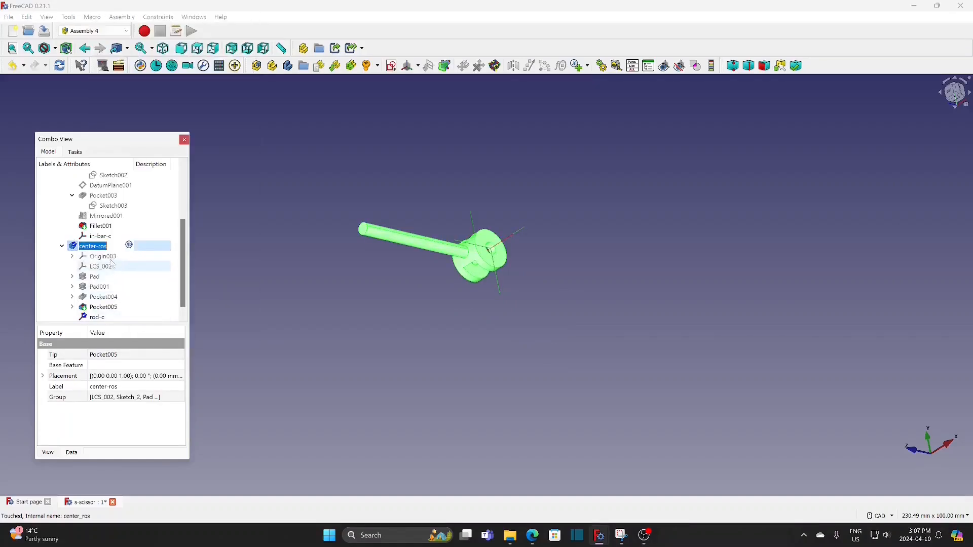
pyautogui.click(107, 247)
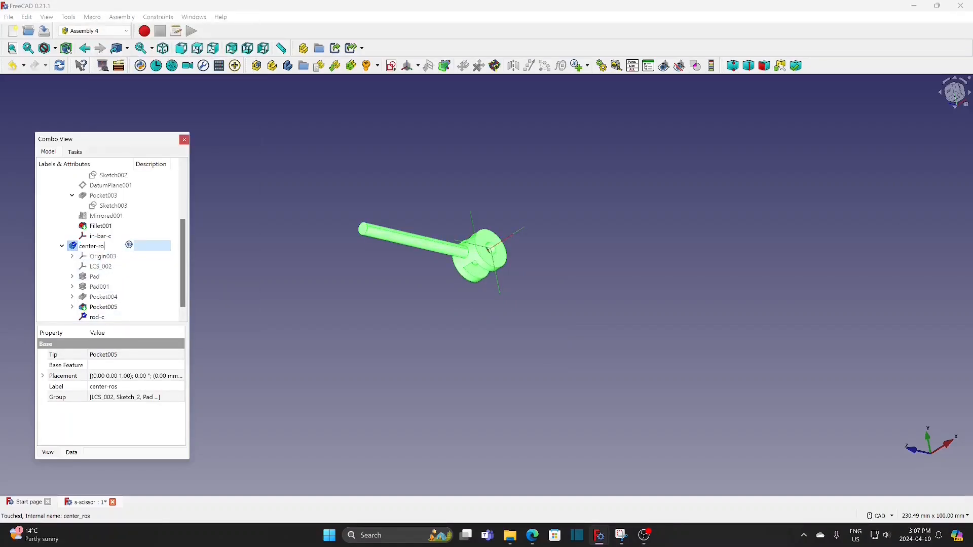
pyautogui.write('d')
pyautogui.click(251, 270)
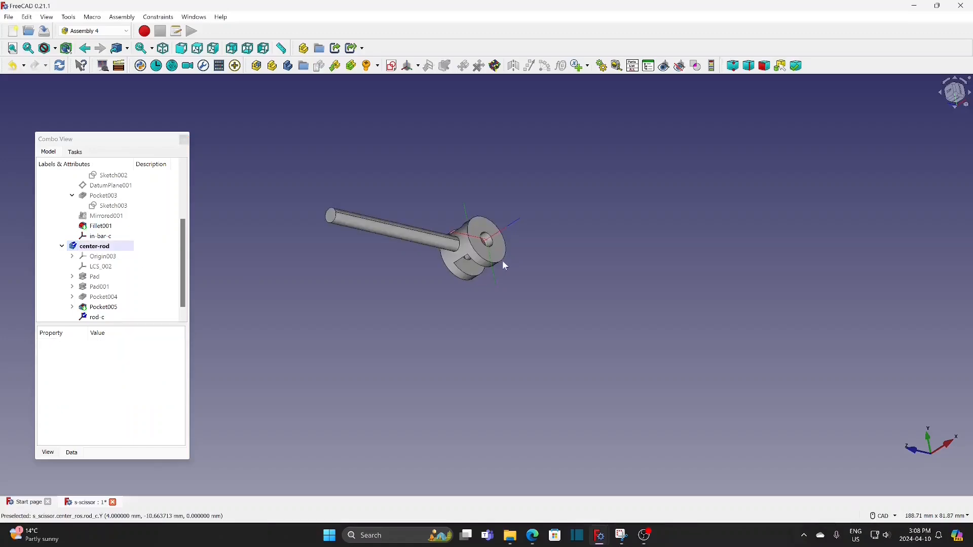
# In the Part Design workbench, fillet the outer circular edges on both end faces of the hub with a 1 mm radius
pyautogui.click(504, 264)
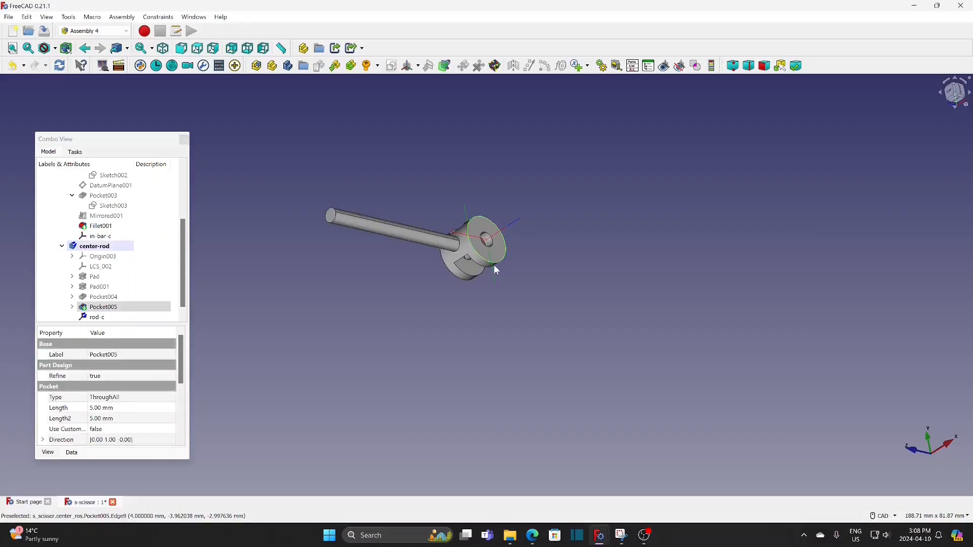
pyautogui.click(466, 285)
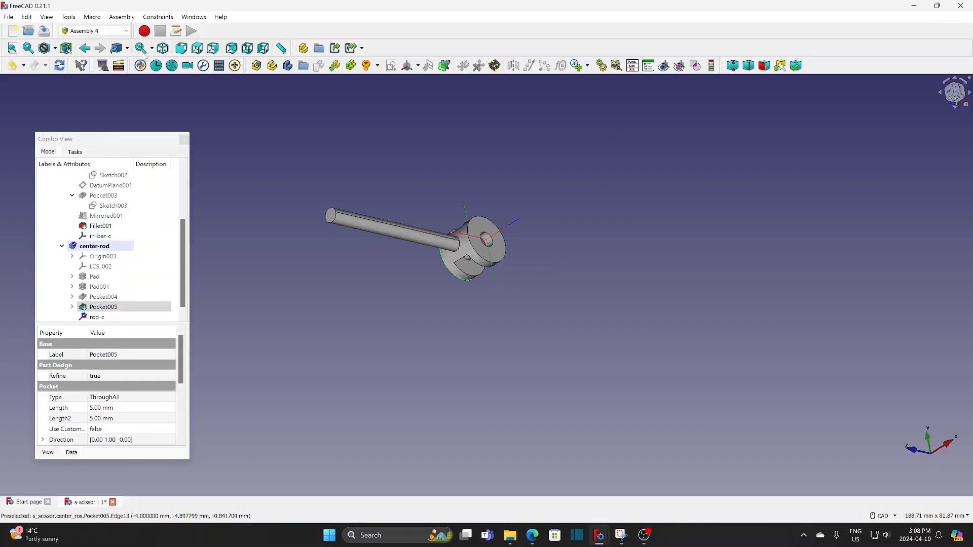
pyautogui.click(94, 31)
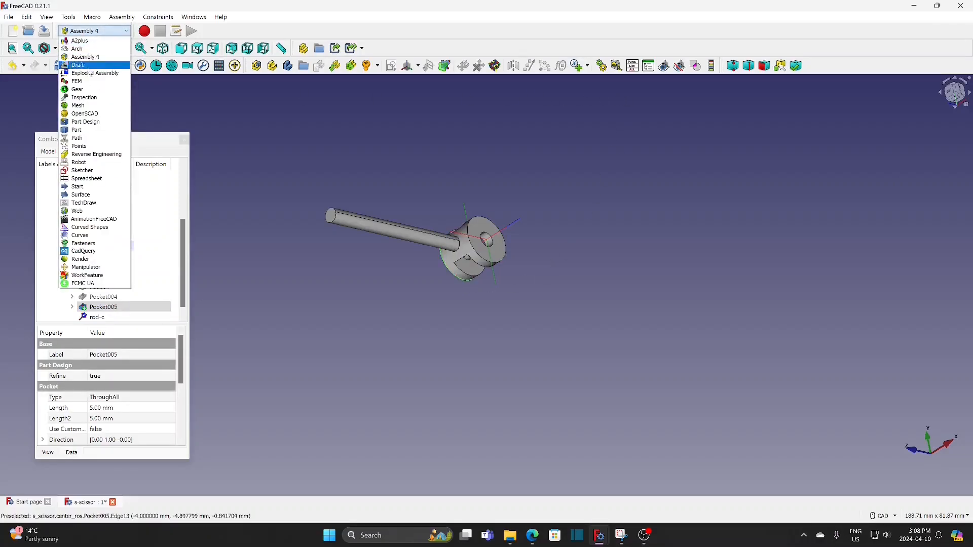
pyautogui.click(86, 122)
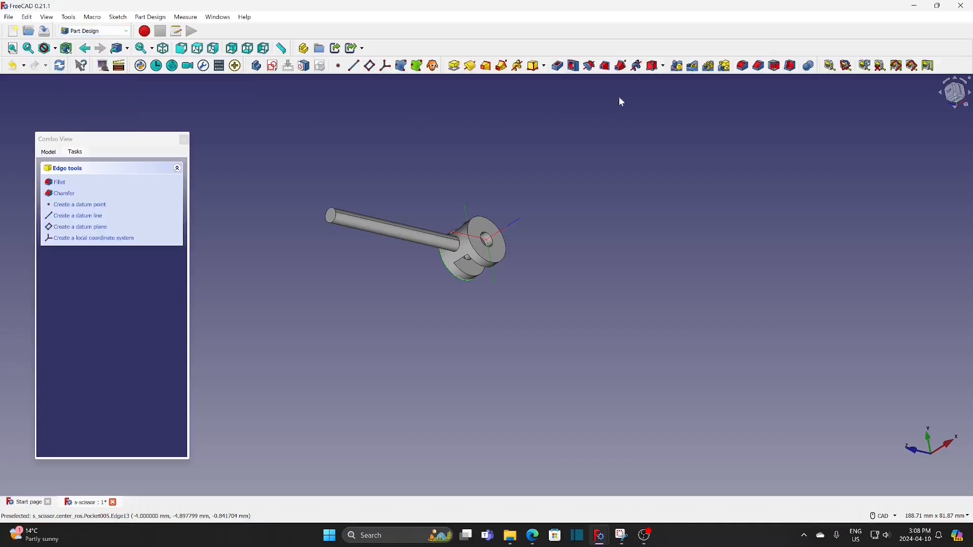
pyautogui.click(505, 259)
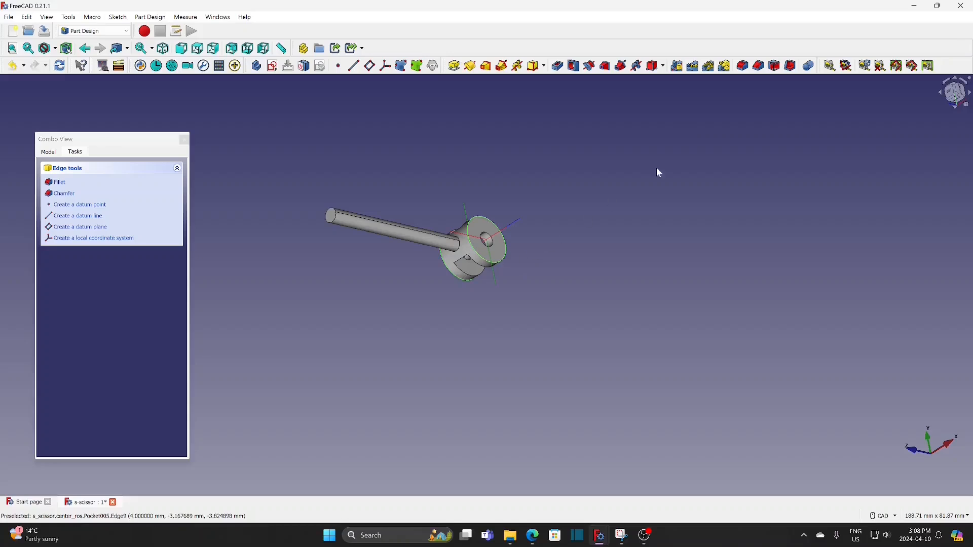
pyautogui.click(743, 66)
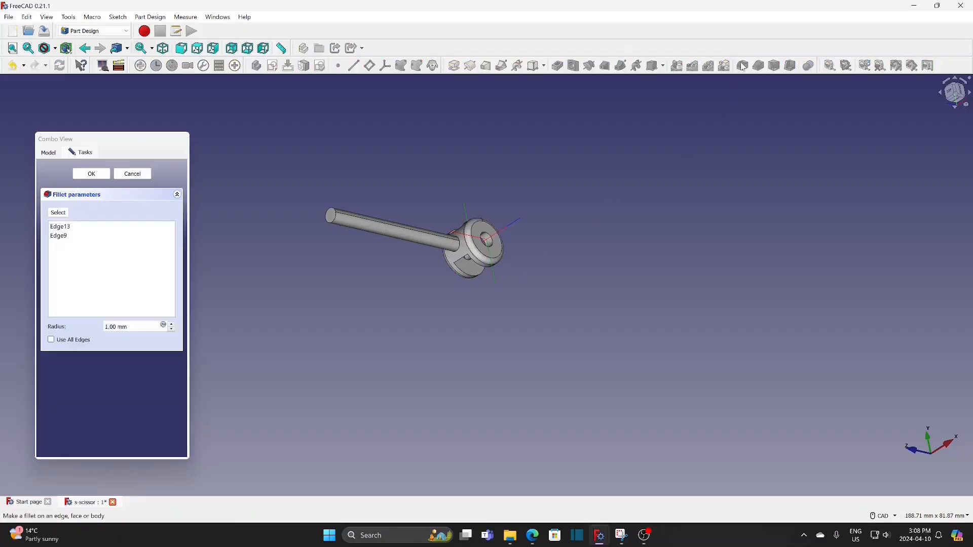
pyautogui.click(91, 174)
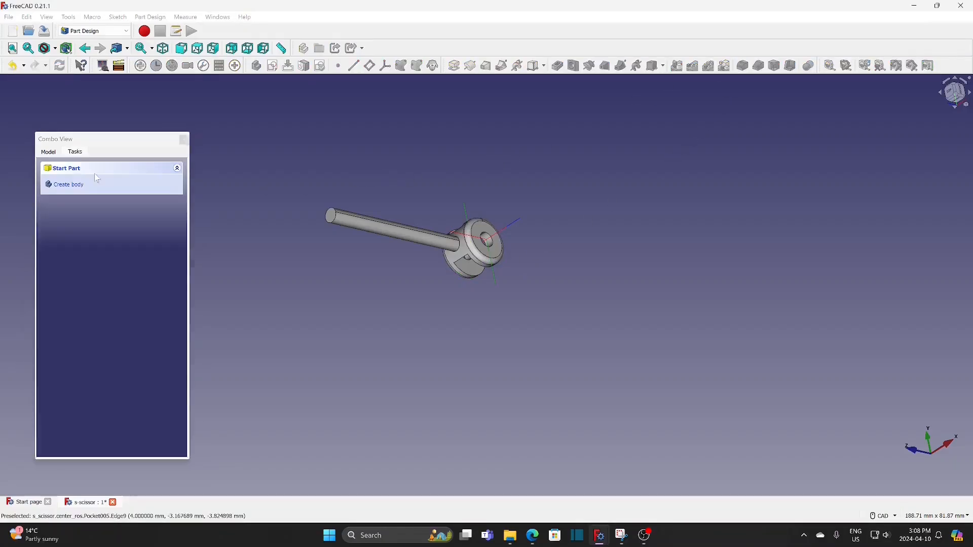
# Set the center-rod body's shape color to blue-violet #555dff in its appearance settings
pyautogui.click(50, 155)
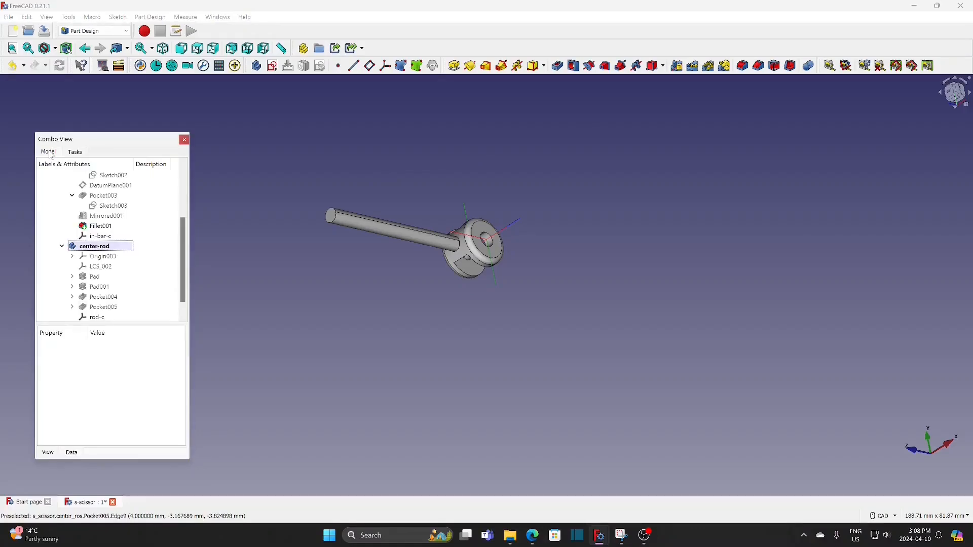
pyautogui.click(101, 247)
pyautogui.rightClick(100, 245)
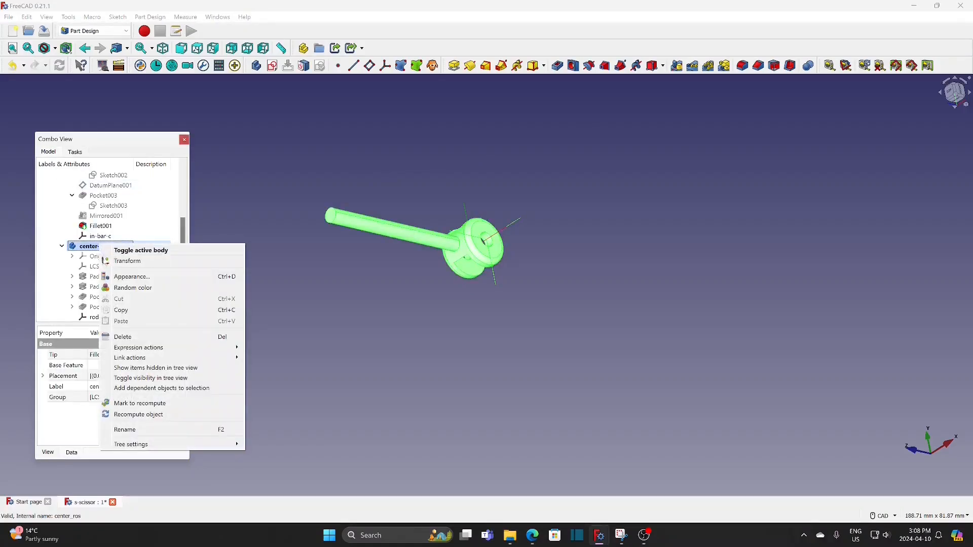
pyautogui.click(128, 278)
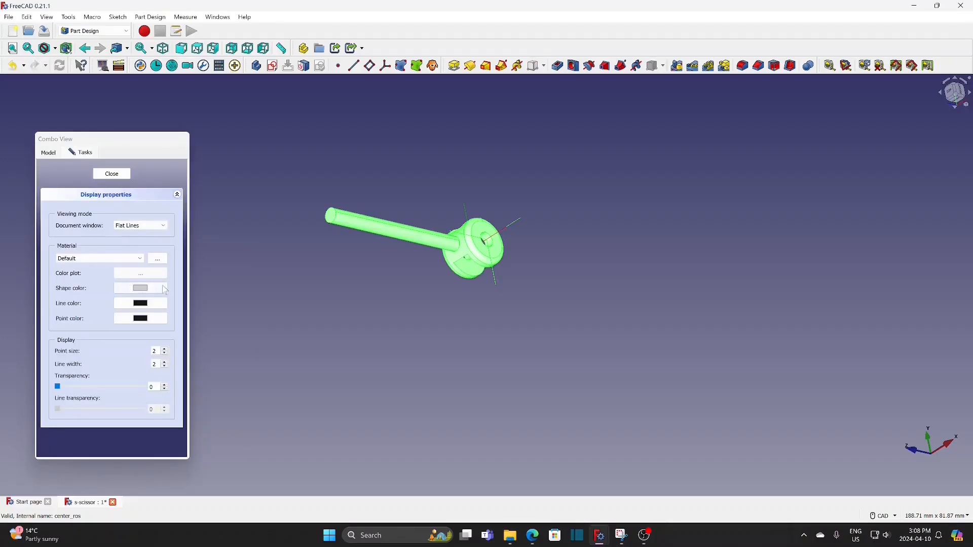
pyautogui.click(163, 289)
pyautogui.click(165, 245)
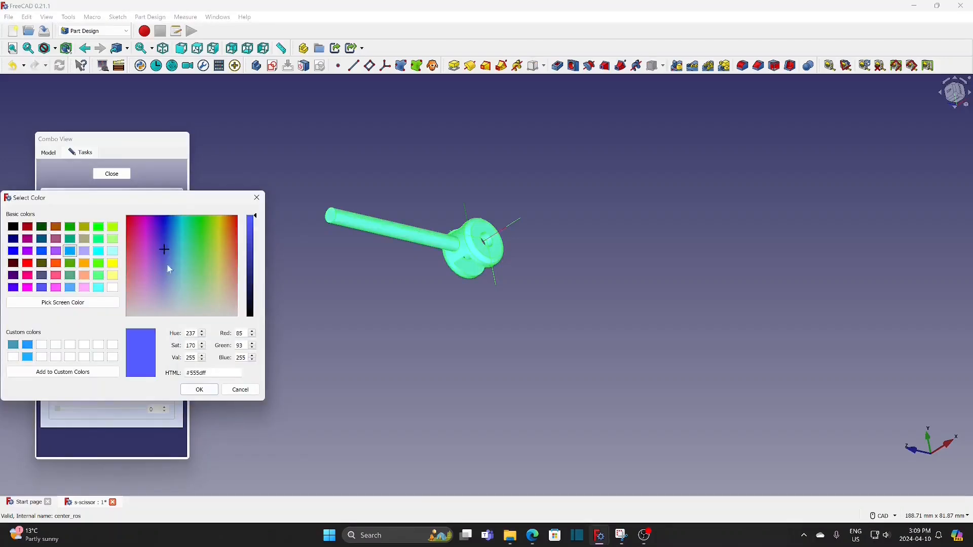
pyautogui.click(200, 391)
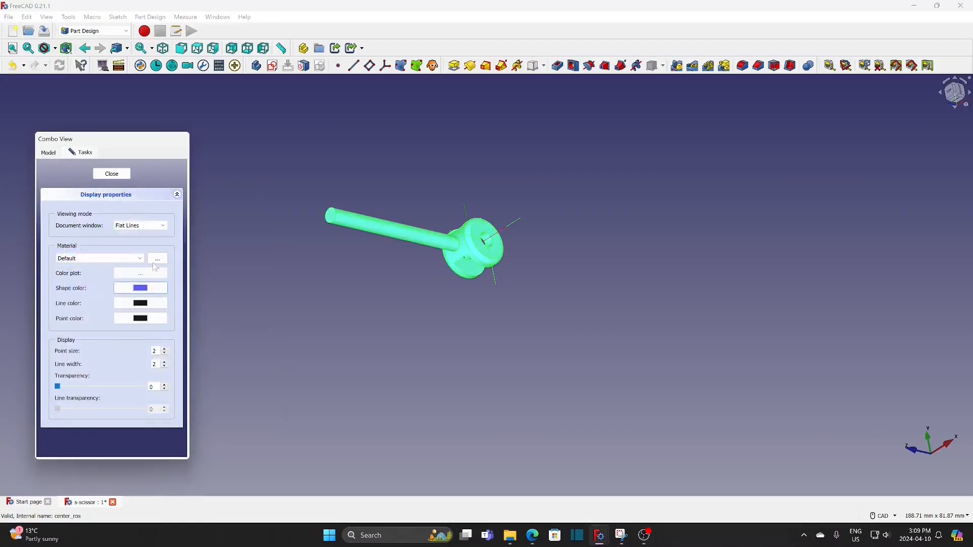
# Close the display properties and hide the center-rod body
pyautogui.click(112, 174)
pyautogui.click(224, 239)
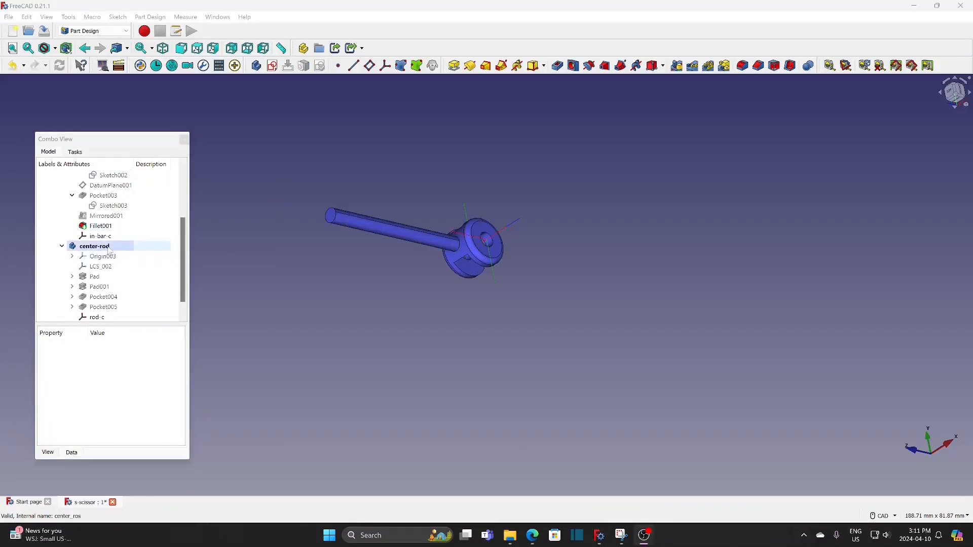
pyautogui.click(110, 248)
pyautogui.press('space')
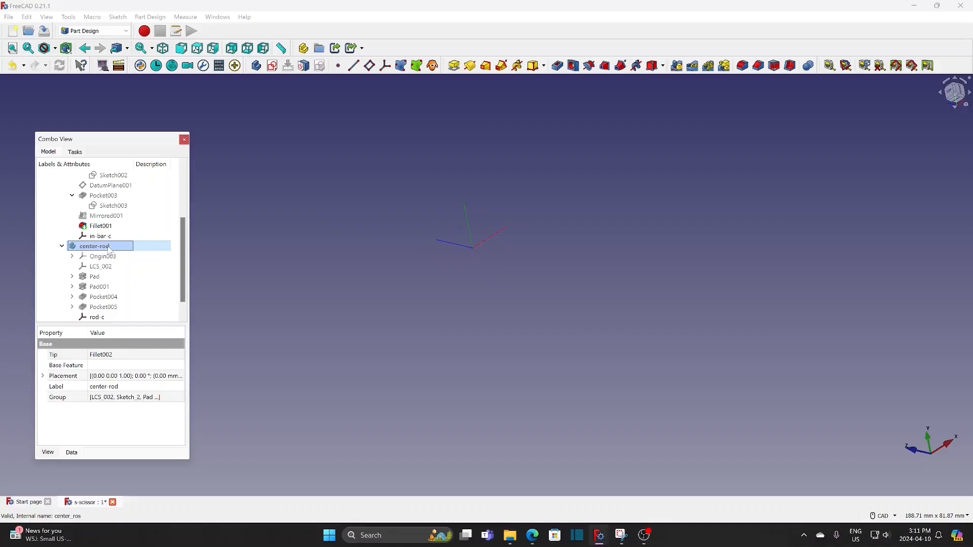
# In the Assembly 4 workbench, create a new body named support in the Parts group
pyautogui.moveTo(182, 237); pyautogui.dragTo(182, 187)
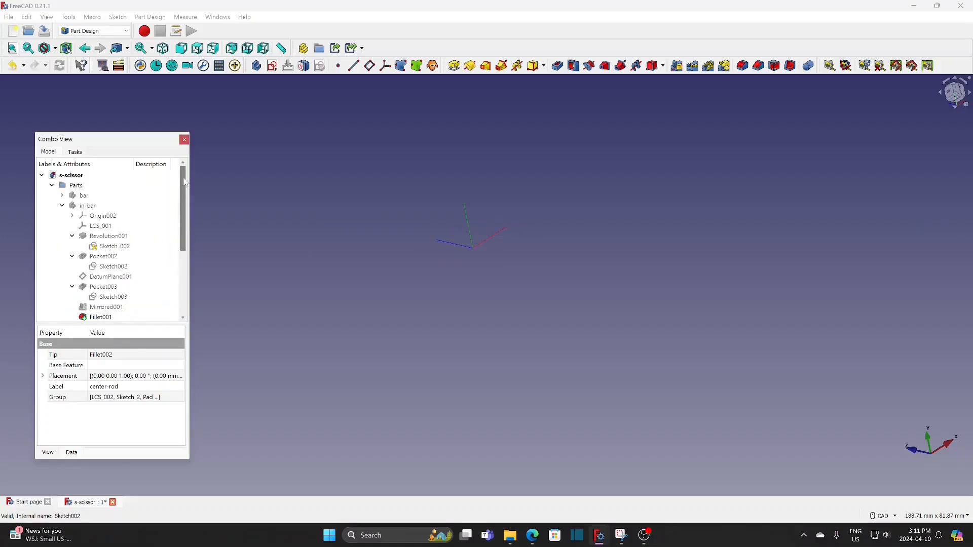
pyautogui.click(80, 186)
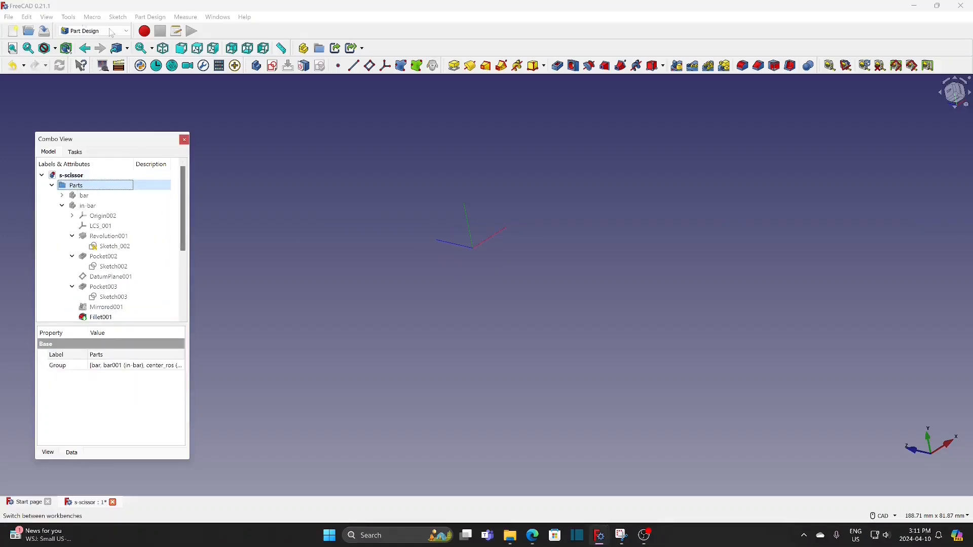
pyautogui.click(92, 31)
pyautogui.scroll(5, 89, 120)
pyautogui.click(89, 120)
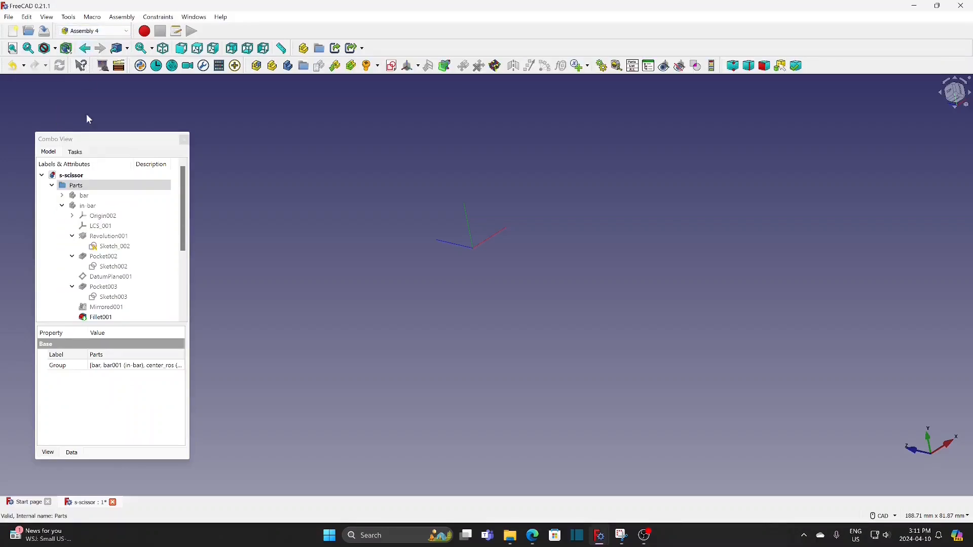
pyautogui.click(76, 186)
pyautogui.click(288, 66)
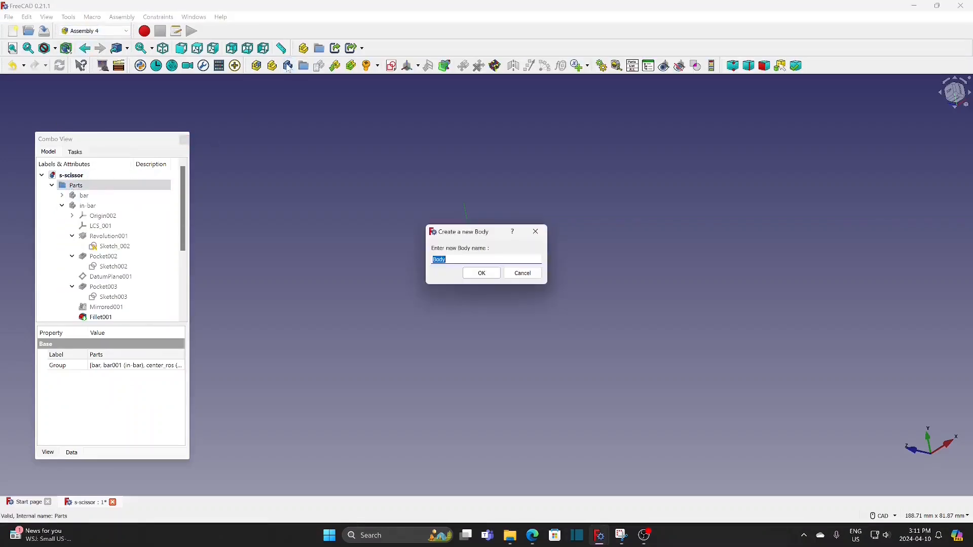
pyautogui.write('support')
pyautogui.press('Return')
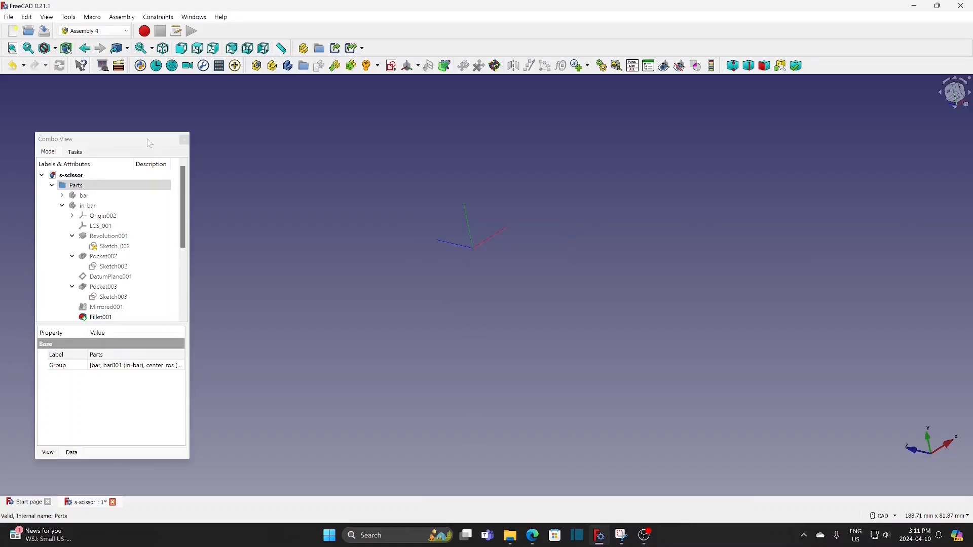
# Create a sketch in the support body with the suggested name and attach it to LCS_003 in Plane face mode
pyautogui.moveTo(181, 177); pyautogui.dragTo(181, 244)
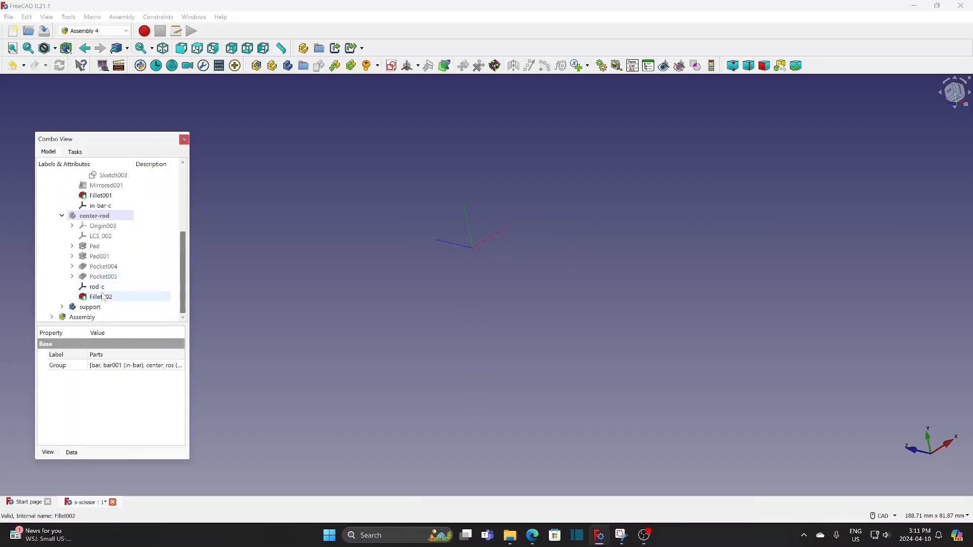
pyautogui.click(103, 309)
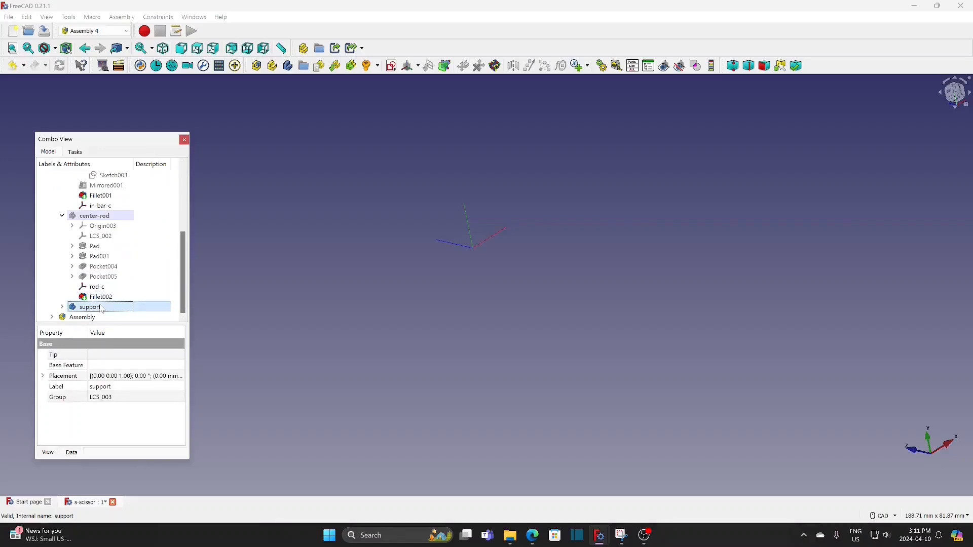
pyautogui.click(393, 67)
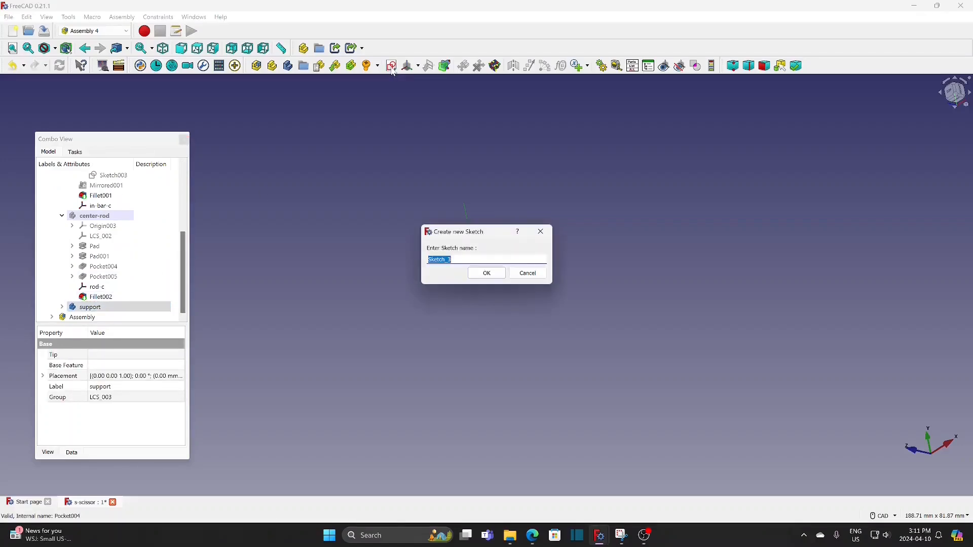
pyautogui.click(487, 274)
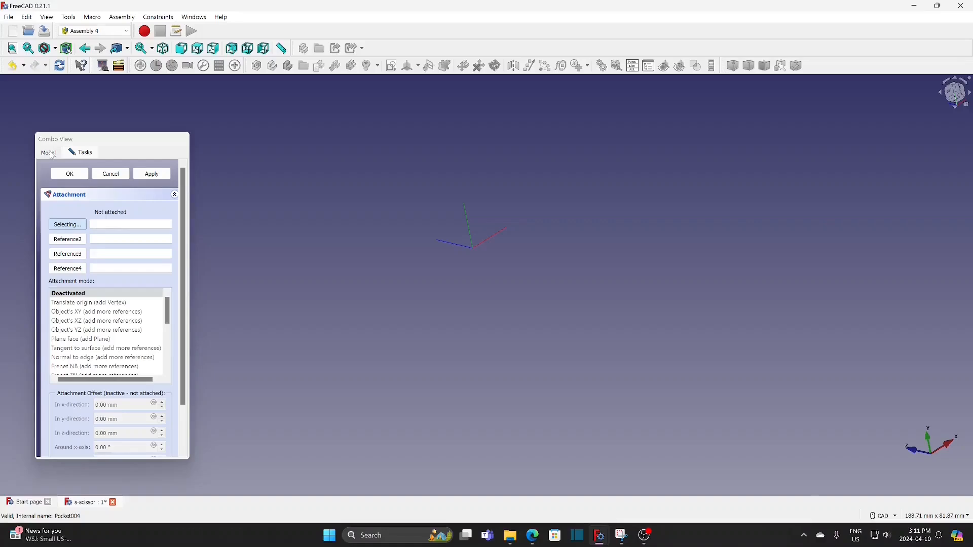
pyautogui.click(49, 153)
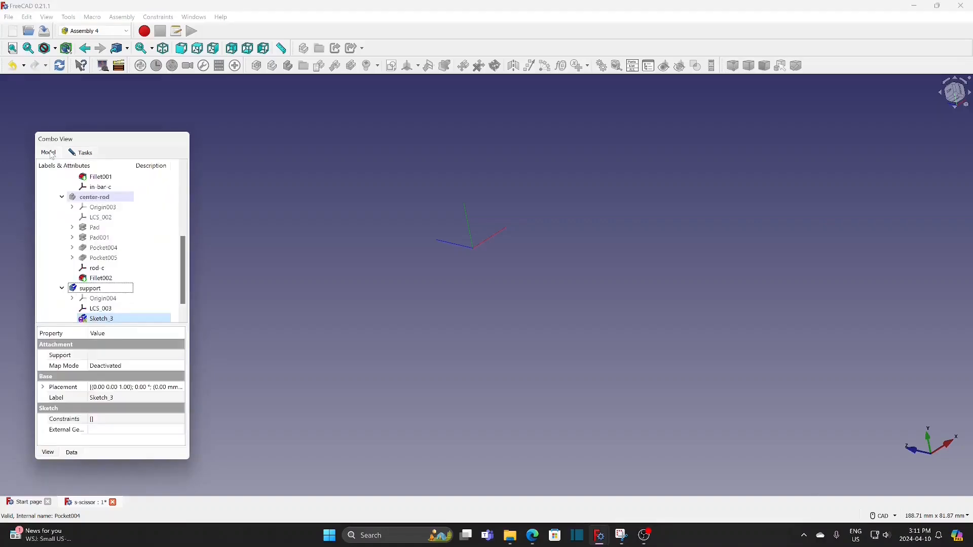
pyautogui.click(104, 311)
pyautogui.click(87, 154)
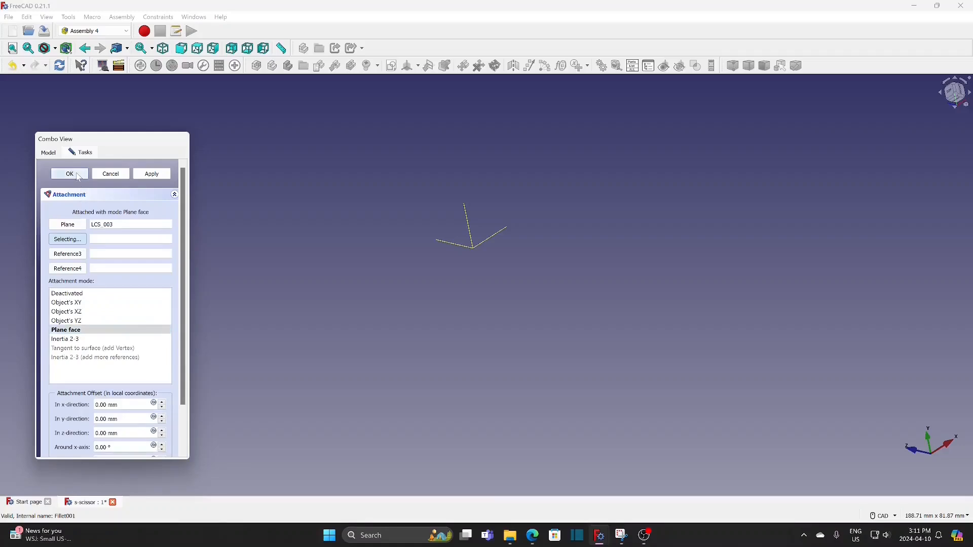
# In the support body's new sketch, draw a circle centred on the origin with a 3 mm diameter and finish the sketch
pyautogui.click(49, 153)
pyautogui.doubleClick(102, 318)
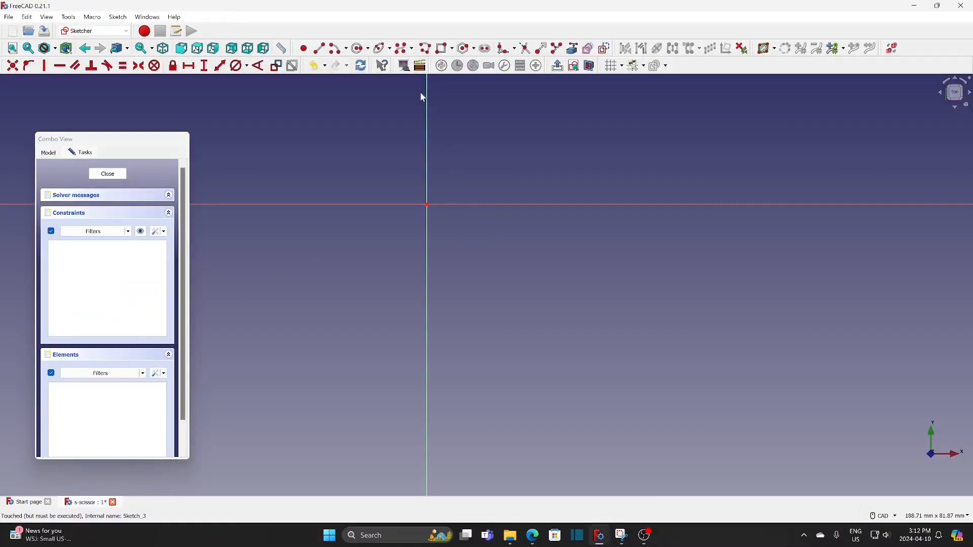
pyautogui.click(358, 48)
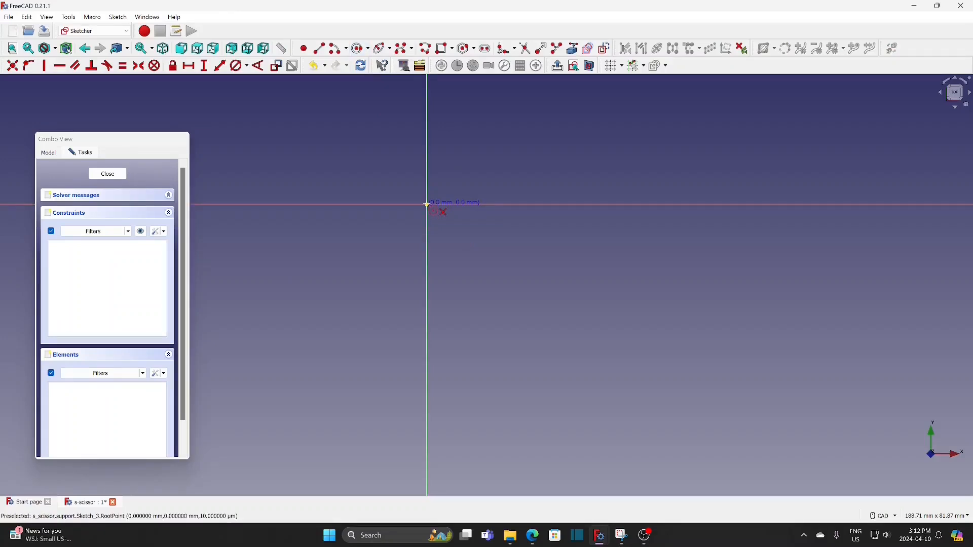
pyautogui.click(427, 204)
pyautogui.click(445, 173)
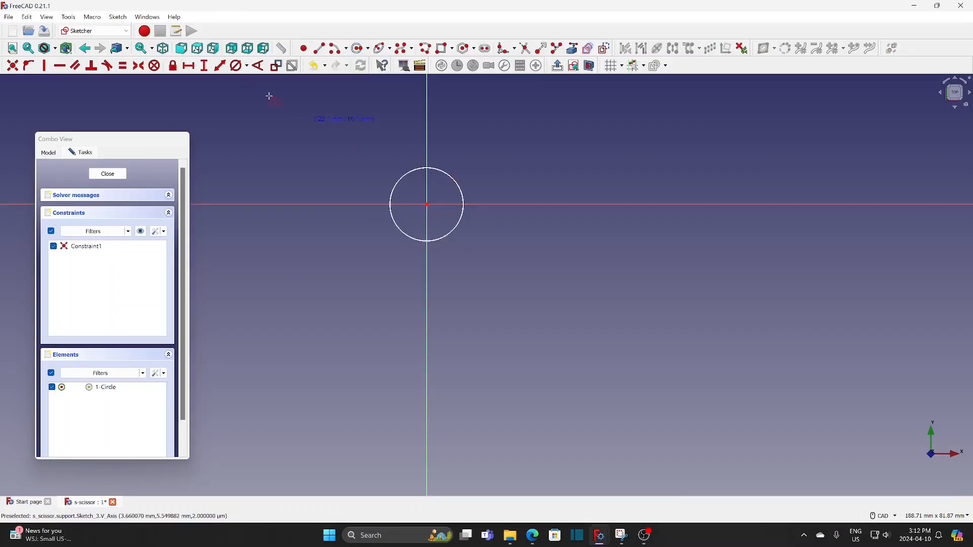
pyautogui.click(238, 69)
pyautogui.click(446, 174)
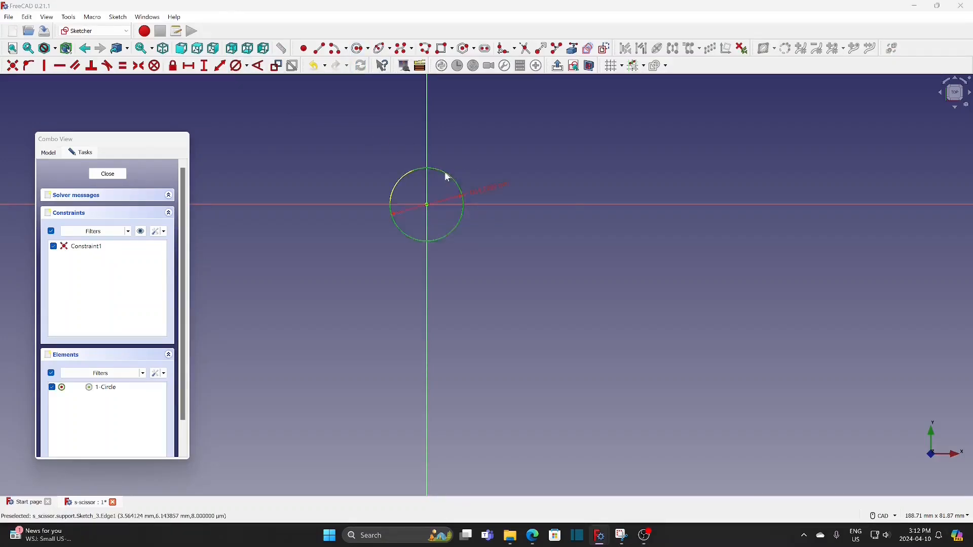
pyautogui.write('3')
pyautogui.press('Return')
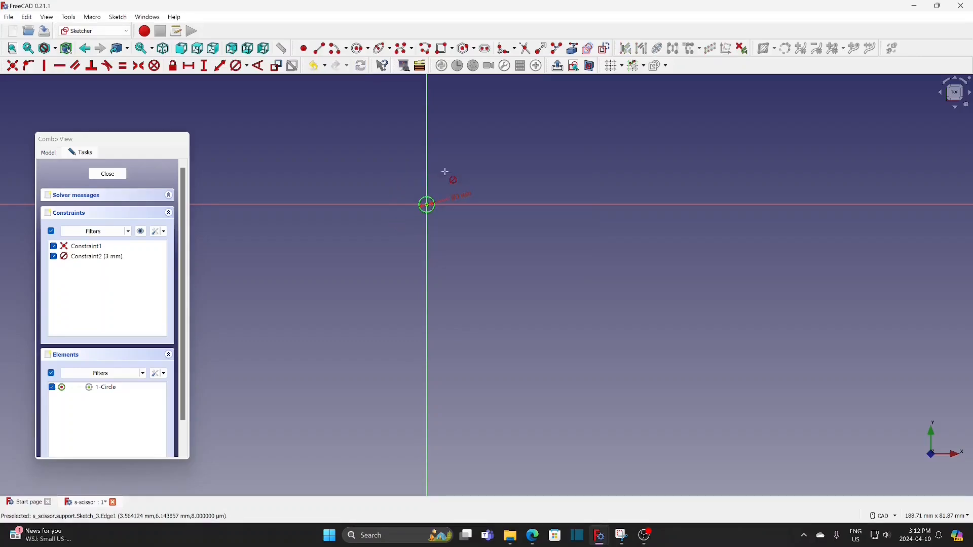
pyautogui.click(116, 177)
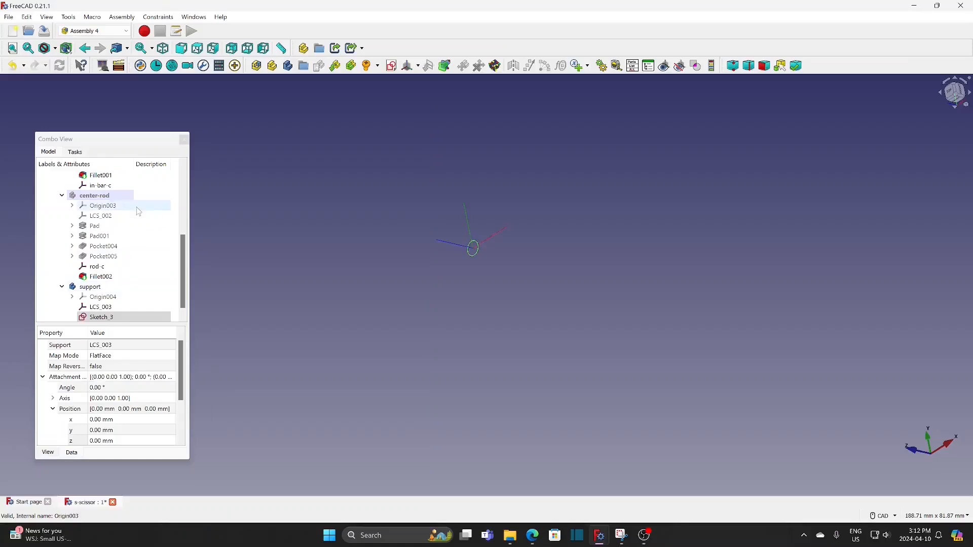
# Activate the support body in the Part Design workbench and pad its circle sketch to a length of 30 mm
pyautogui.rightClick(87, 288)
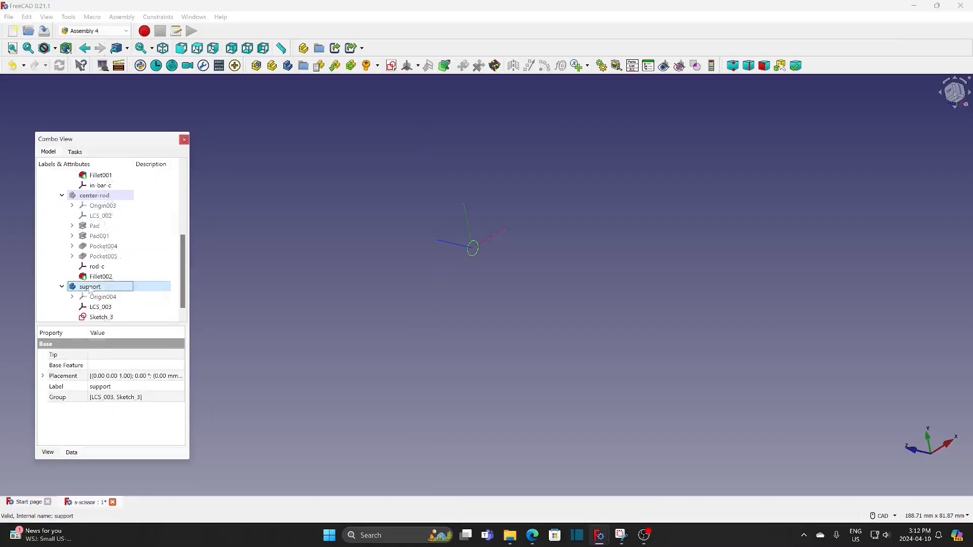
pyautogui.click(162, 7)
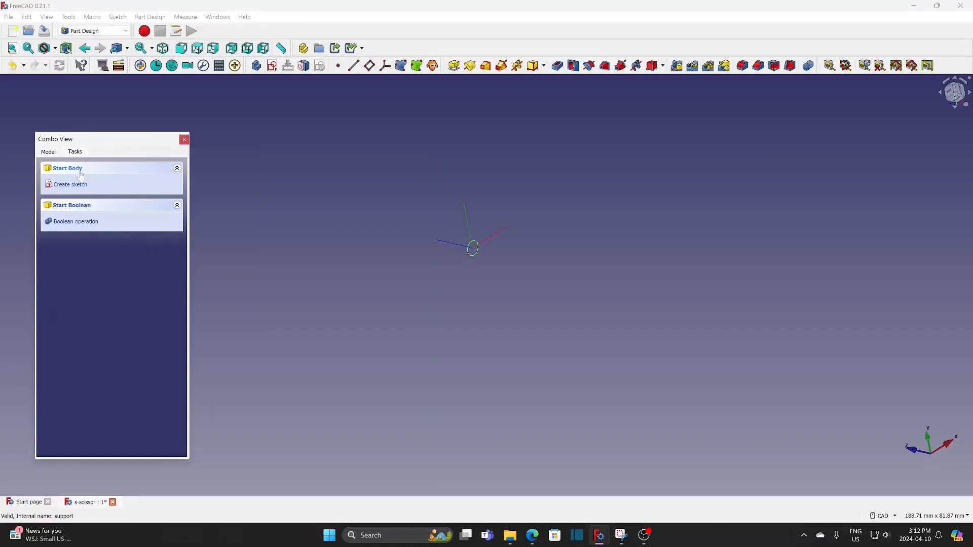
pyautogui.click(48, 152)
pyautogui.click(104, 307)
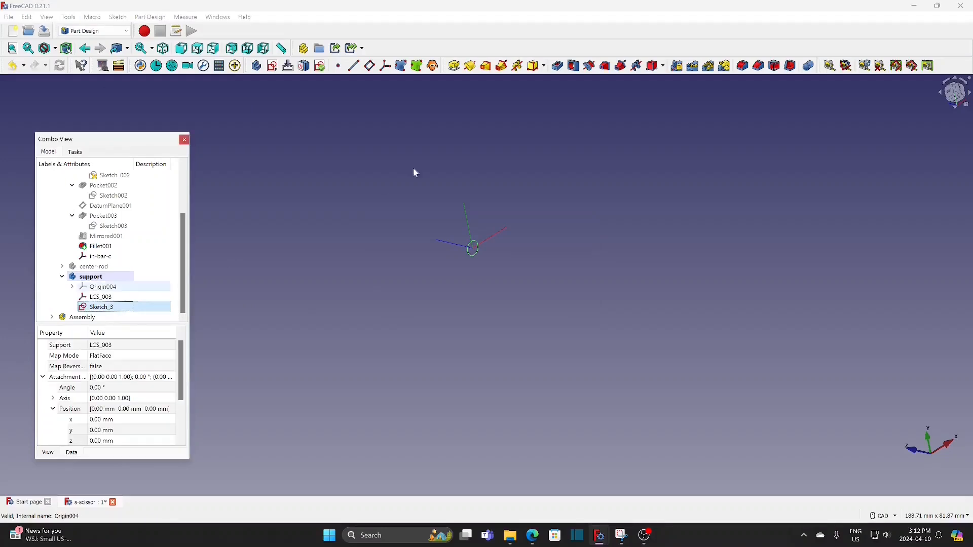
pyautogui.click(454, 65)
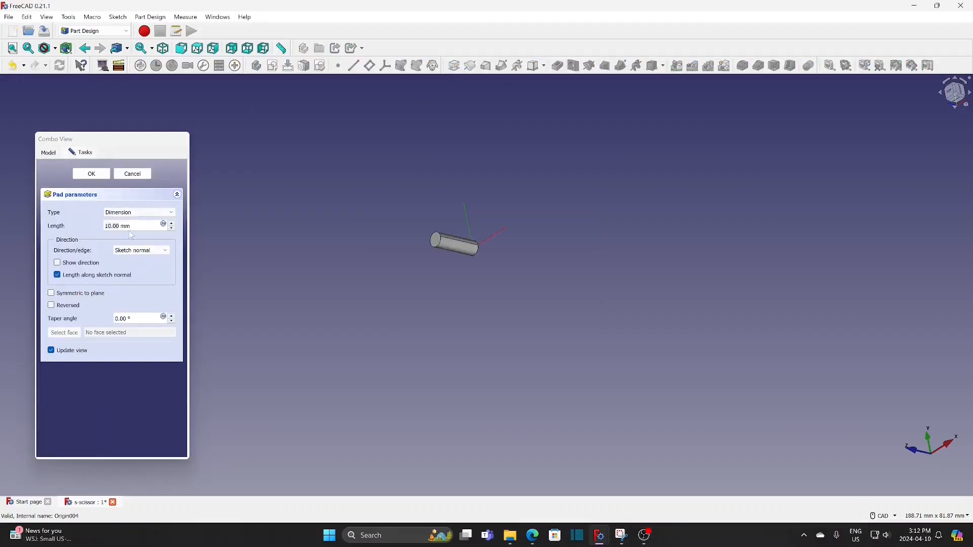
pyautogui.write('30')
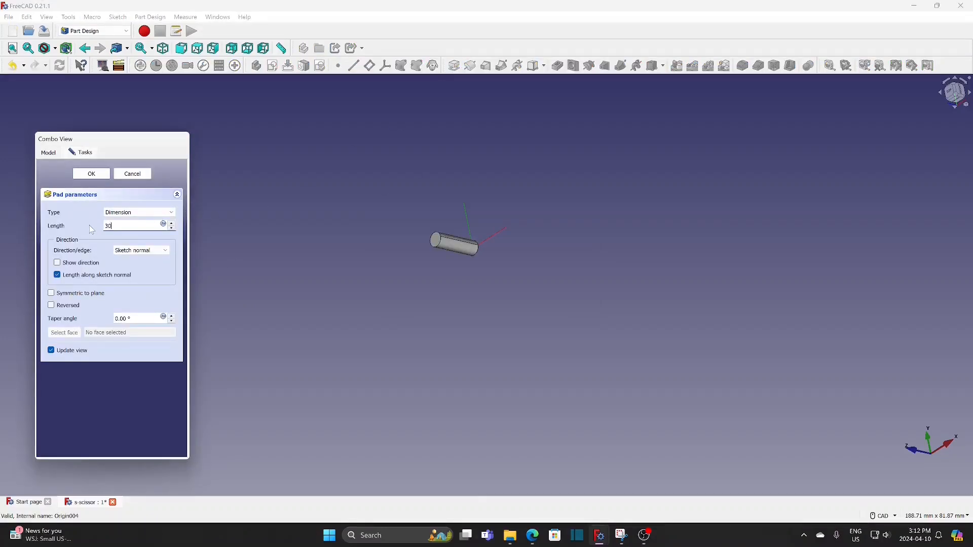
pyautogui.click(98, 176)
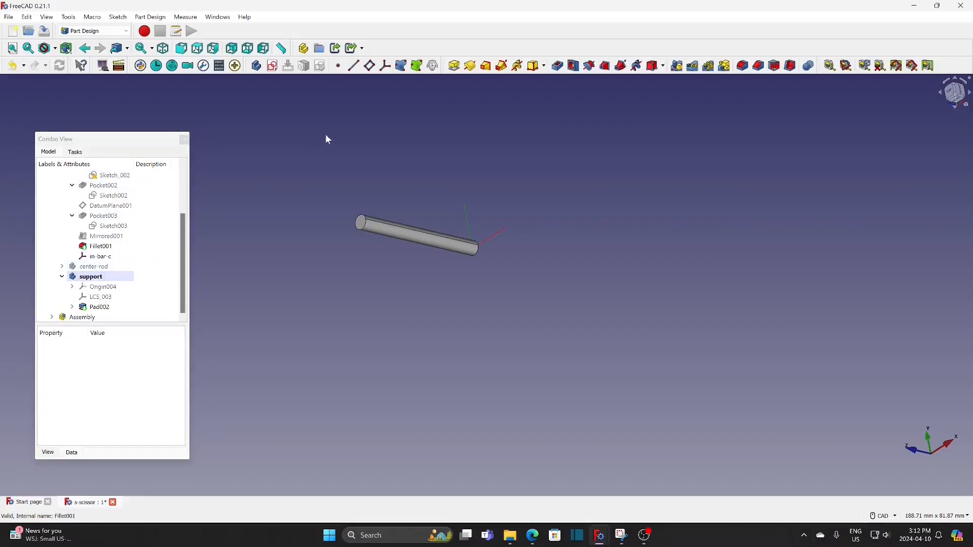
# Create a sketch on the support body's XZ plane containing a 3 mm diameter circle centred on the origin
pyautogui.click(272, 66)
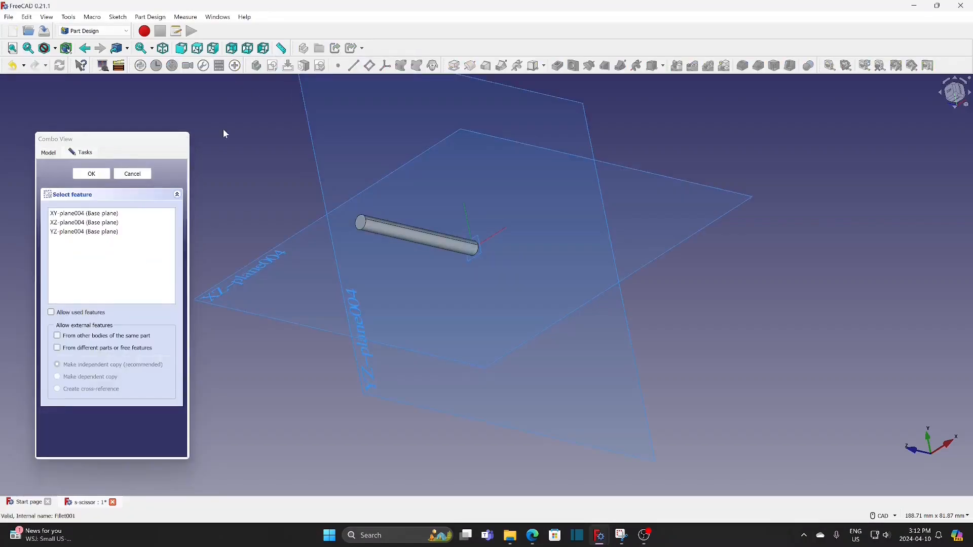
pyautogui.click(85, 222)
pyautogui.click(95, 176)
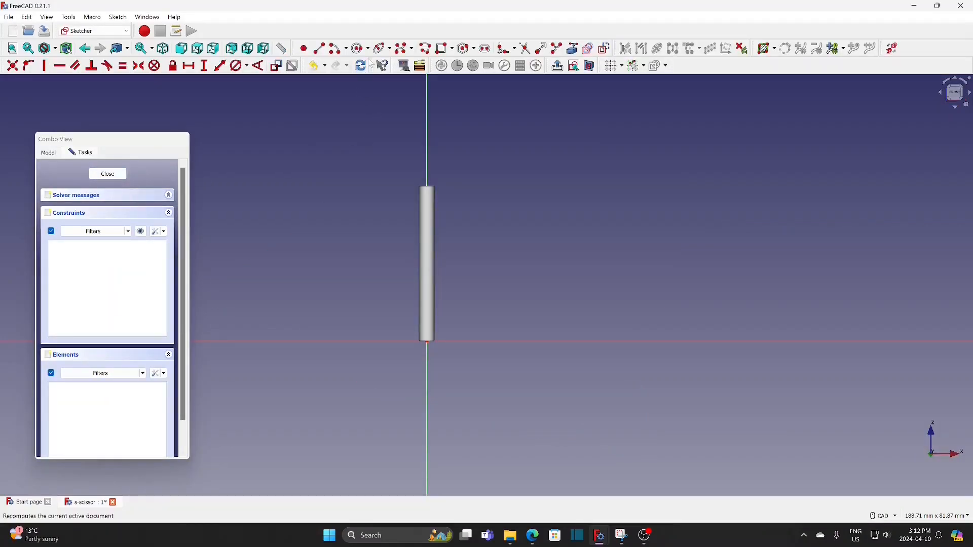
pyautogui.click(359, 48)
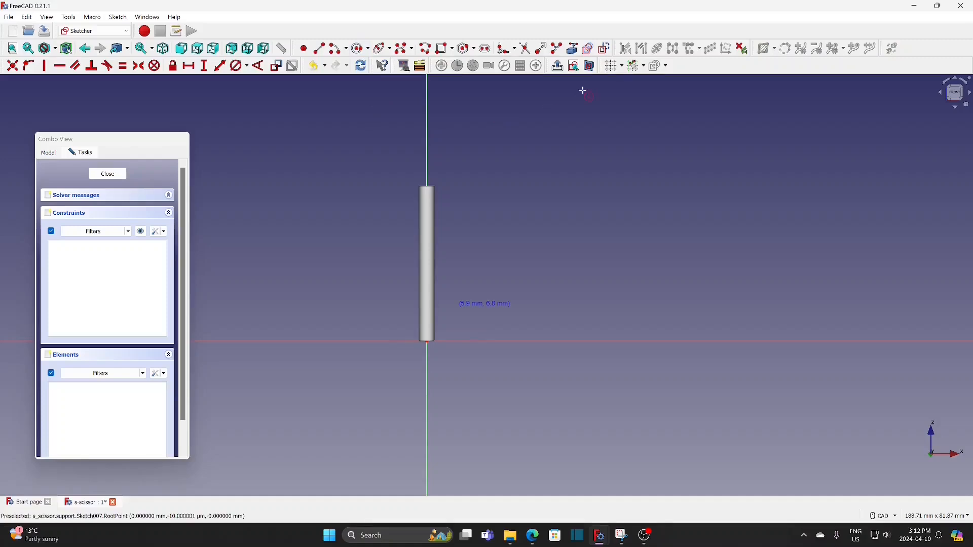
pyautogui.click(428, 342)
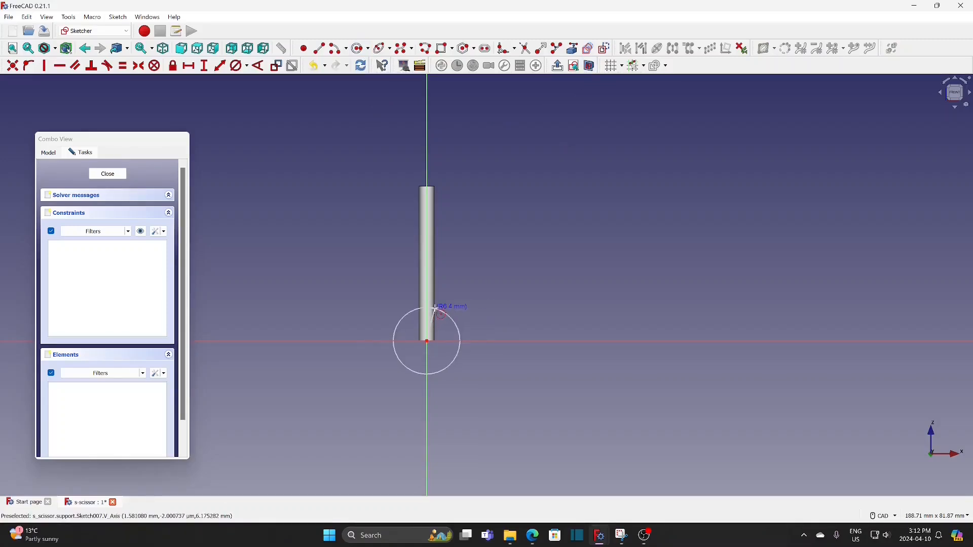
pyautogui.click(436, 308)
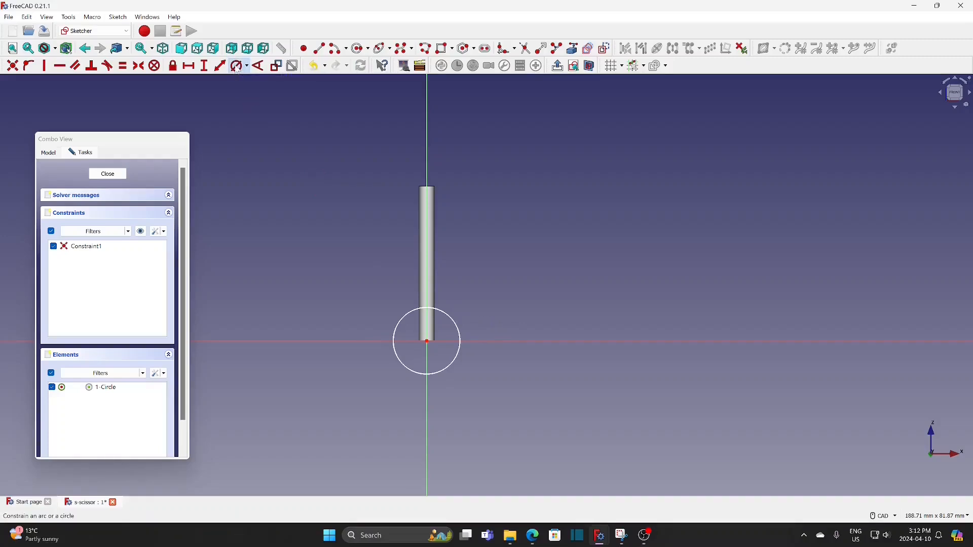
pyautogui.click(459, 329)
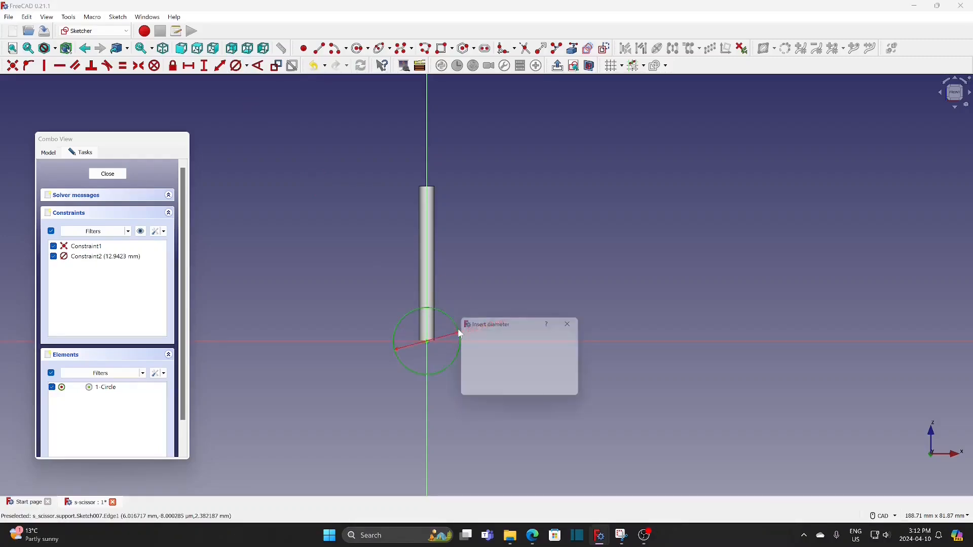
pyautogui.write('3')
pyautogui.press('Return')
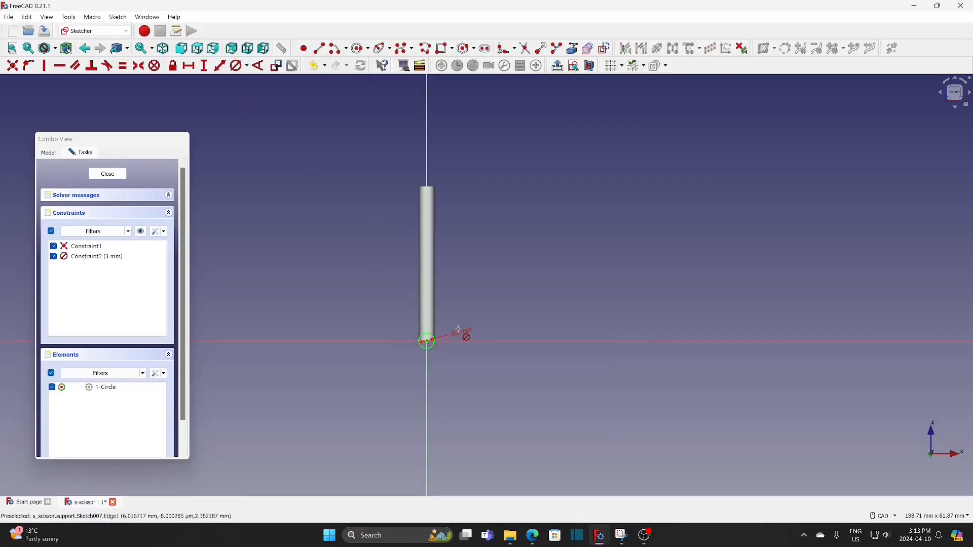
pyautogui.click(119, 176)
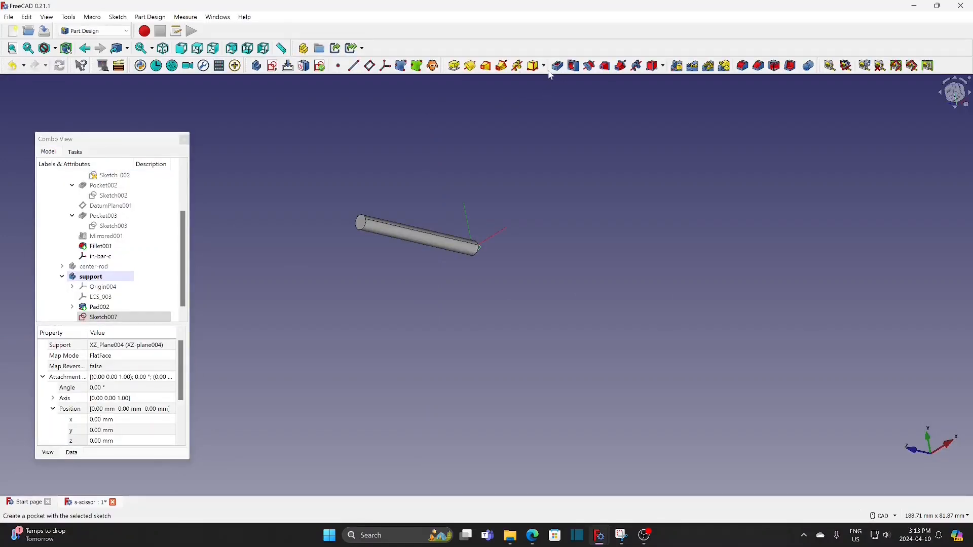
# Pad the XZ-plane circle sketch to a length of 38 mm to form the support's second arm
pyautogui.click(454, 67)
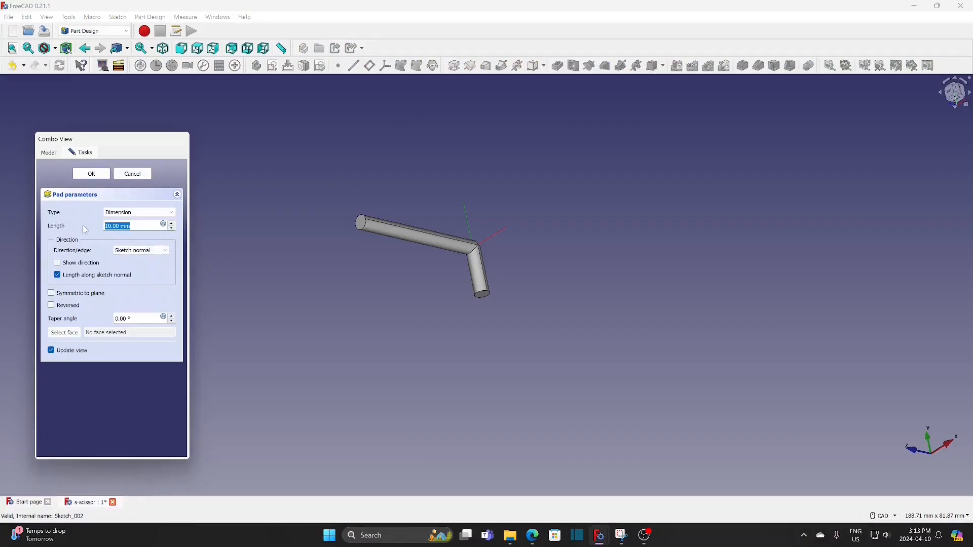
pyautogui.write('38')
pyautogui.click(103, 176)
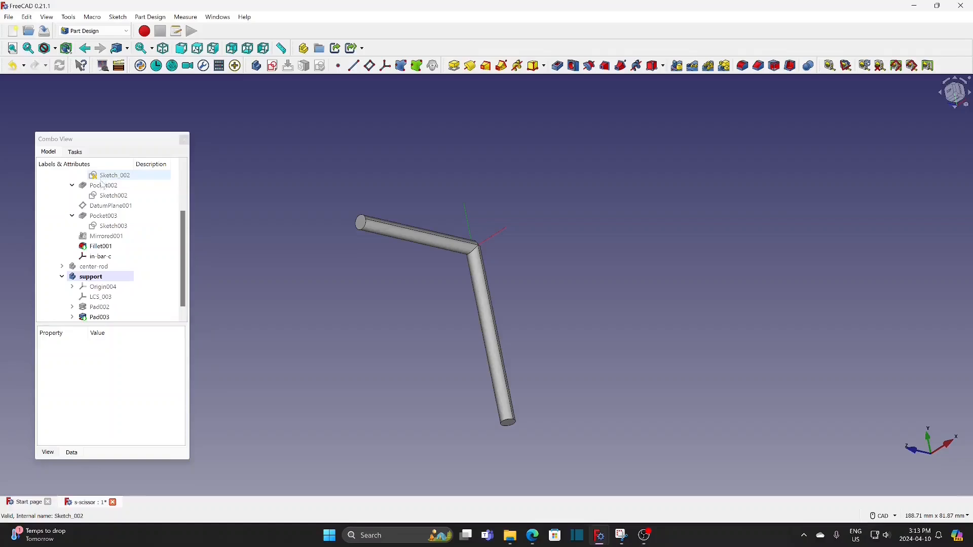
# Edit the support body's first pad to extrude in two dimensions with a second length of 6 mm
pyautogui.scroll(-1, 186, 255)
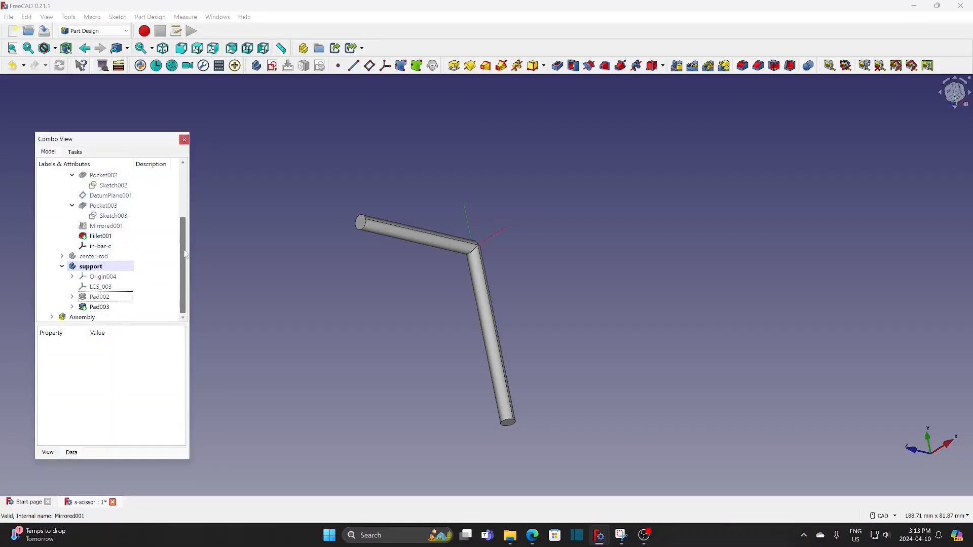
pyautogui.rightClick(106, 297)
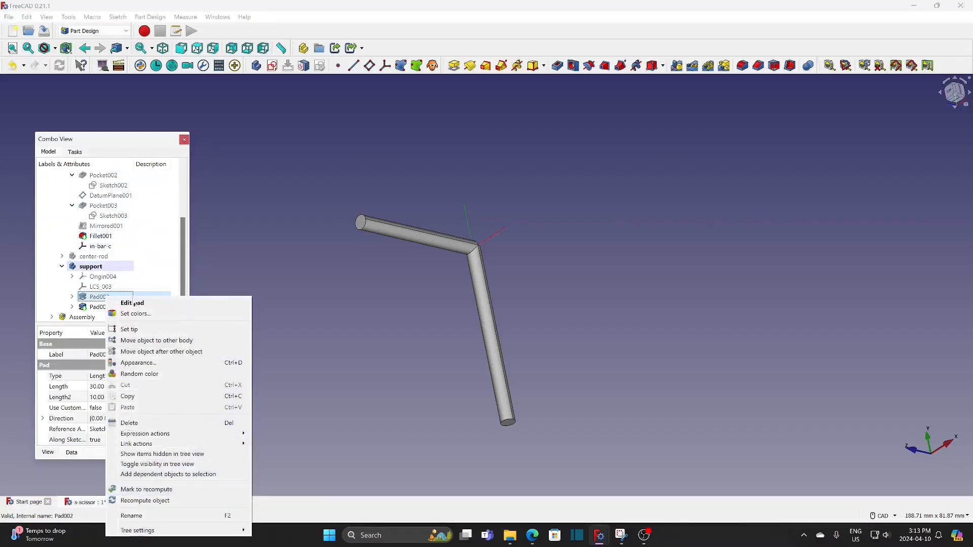
pyautogui.click(134, 304)
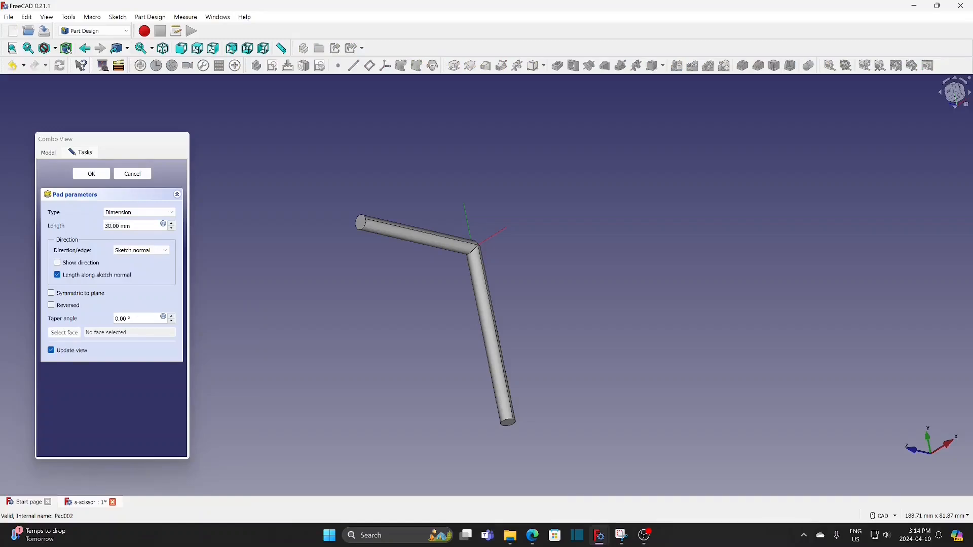
pyautogui.click(142, 212)
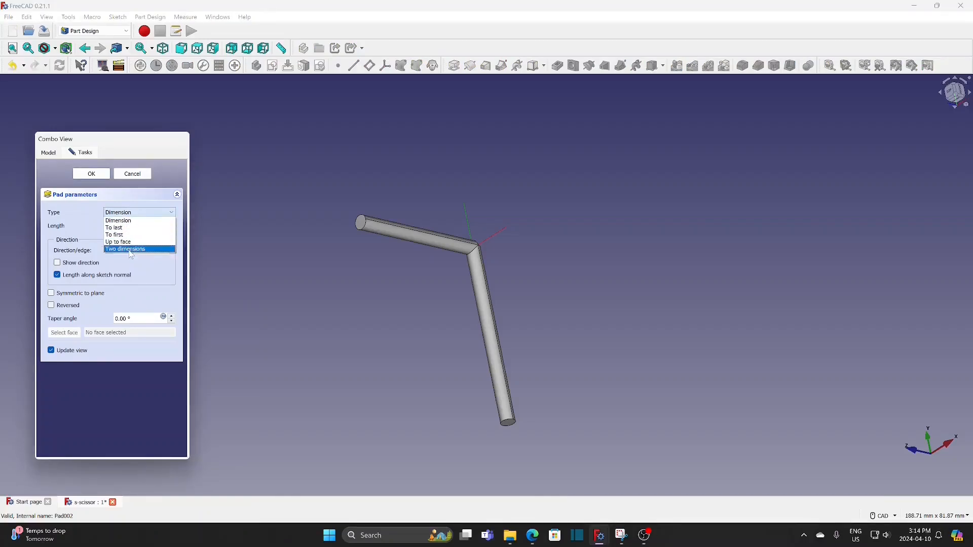
pyautogui.click(132, 249)
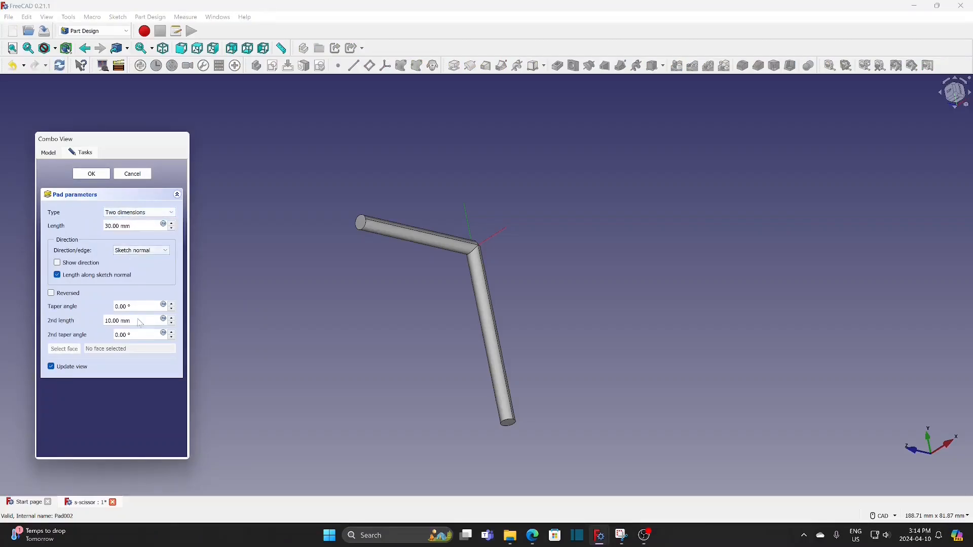
pyautogui.tripleClick(122, 321)
pyautogui.write('6')
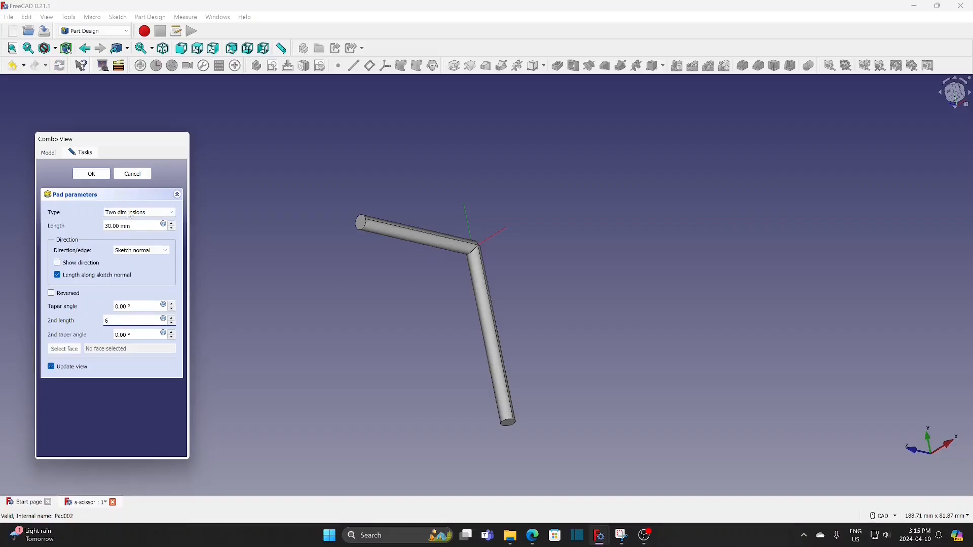
pyautogui.click(99, 175)
# Fillet the circular end edge of the support's short rod extension with a 1 mm radius
pyautogui.moveTo(510, 302); pyautogui.dragTo(557, 284, button='middle')
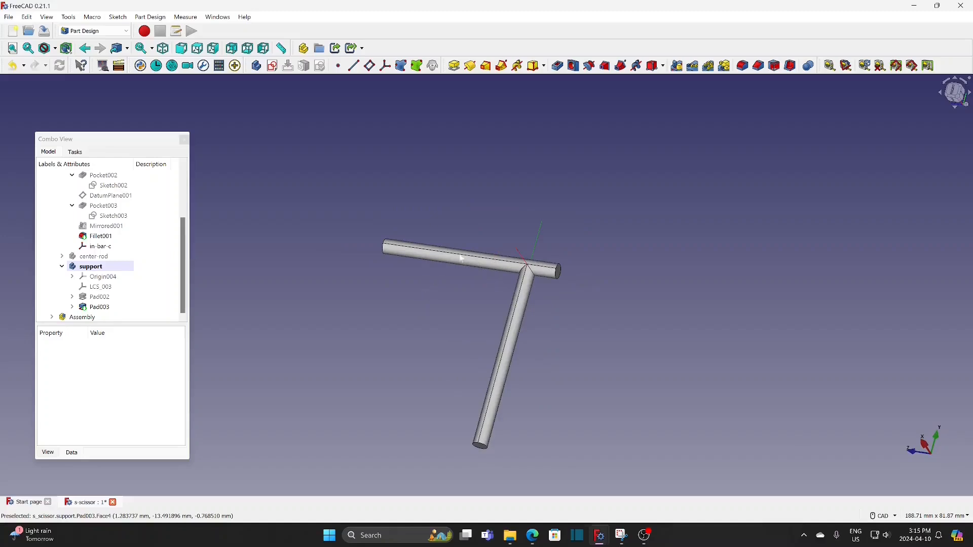
pyautogui.click(558, 276)
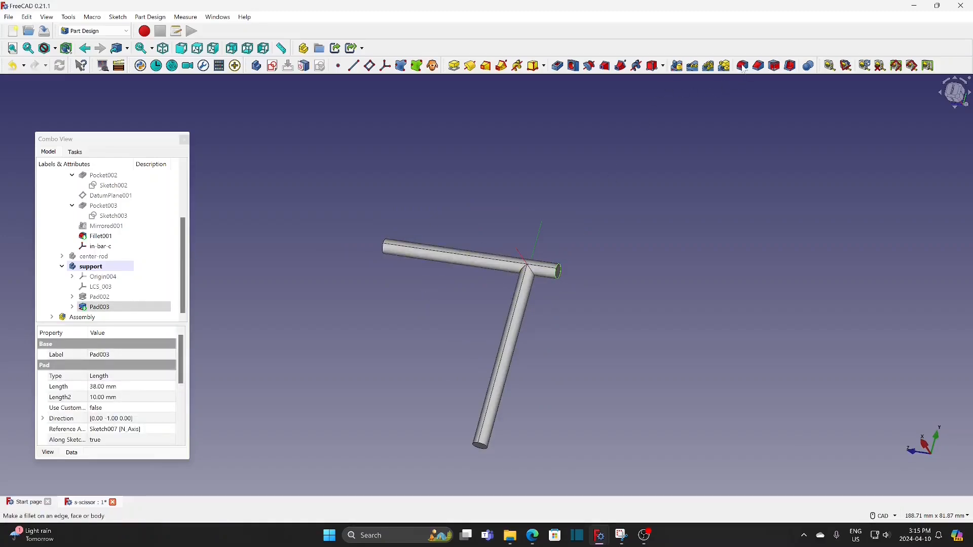
pyautogui.click(744, 66)
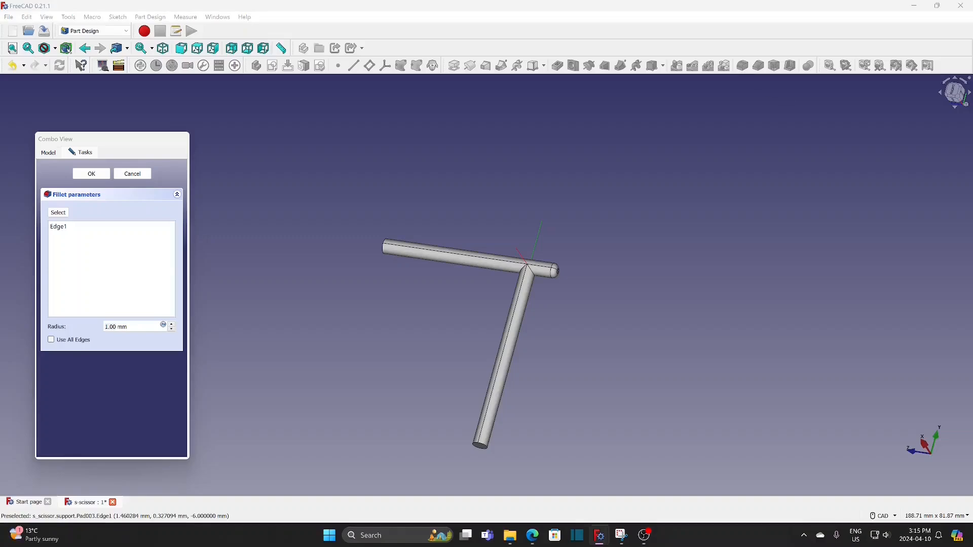
pyautogui.click(92, 174)
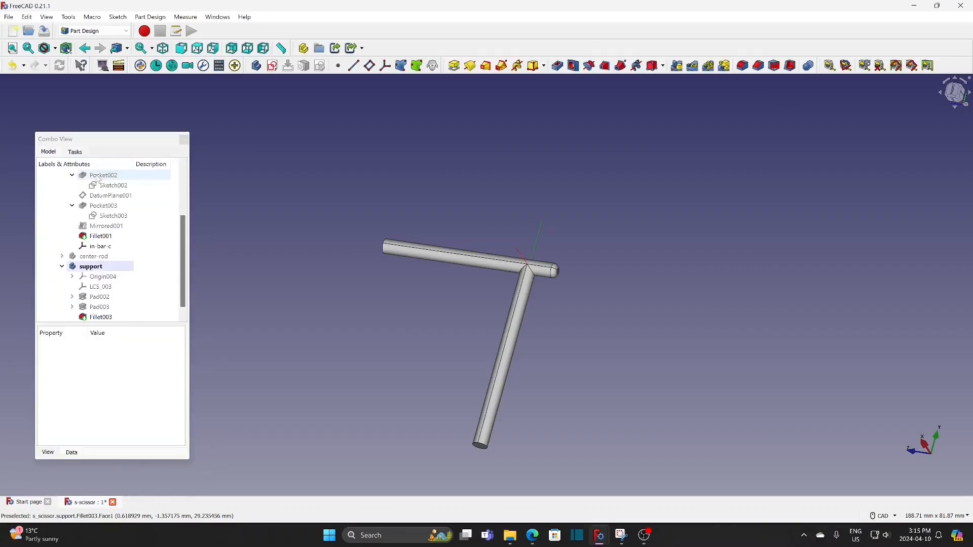
# Set the support body's shape color to light cyan (#aaffff) and hide the body
pyautogui.rightClick(101, 268)
pyautogui.click(128, 301)
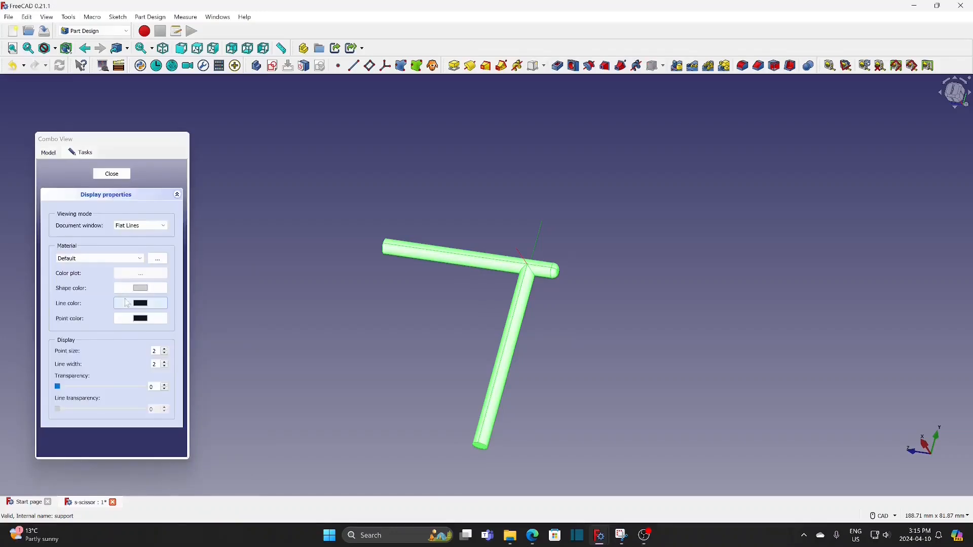
pyautogui.click(138, 289)
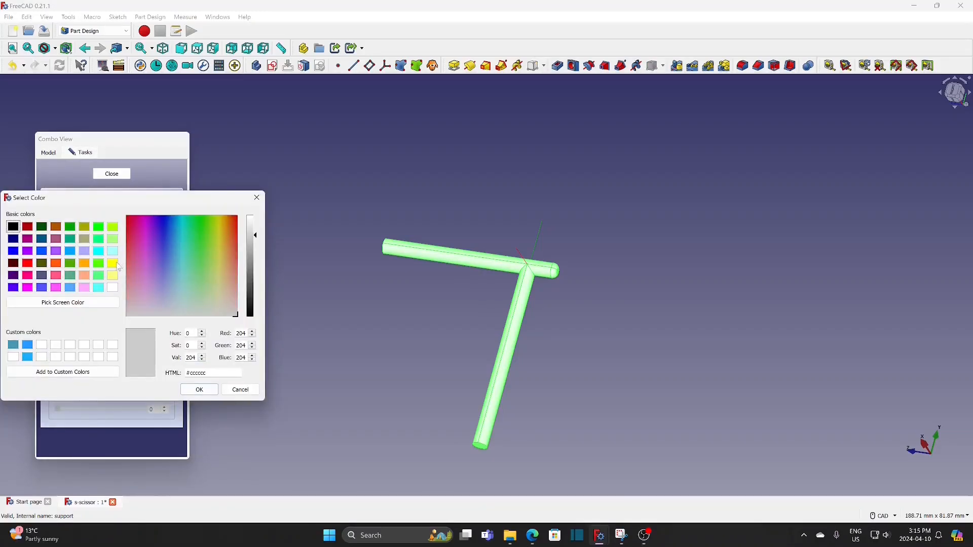
pyautogui.click(113, 251)
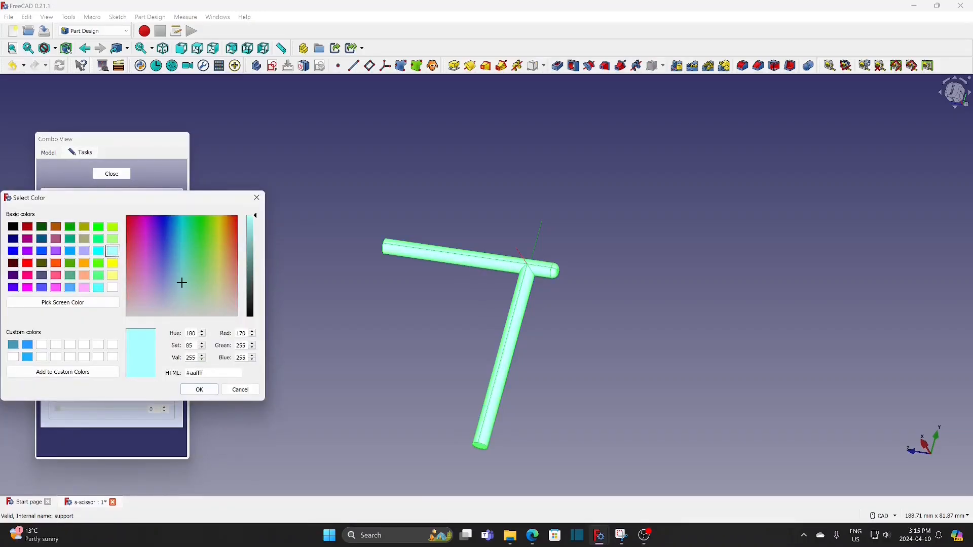
pyautogui.click(199, 389)
pyautogui.click(117, 176)
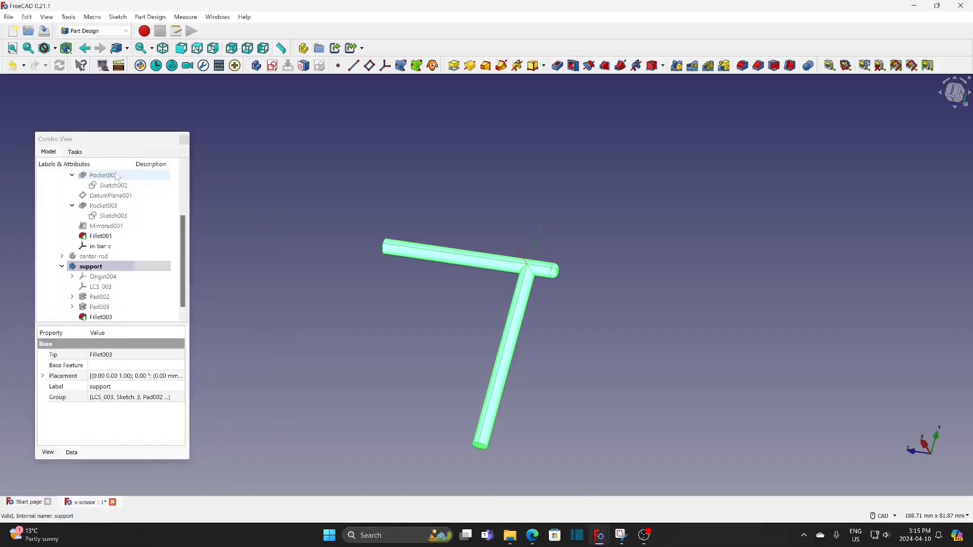
pyautogui.click(224, 234)
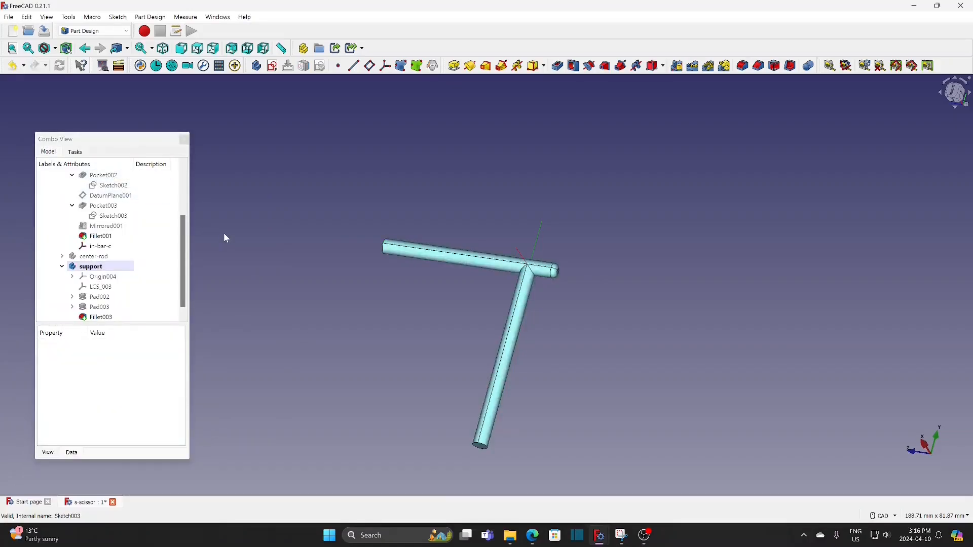
pyautogui.click(91, 267)
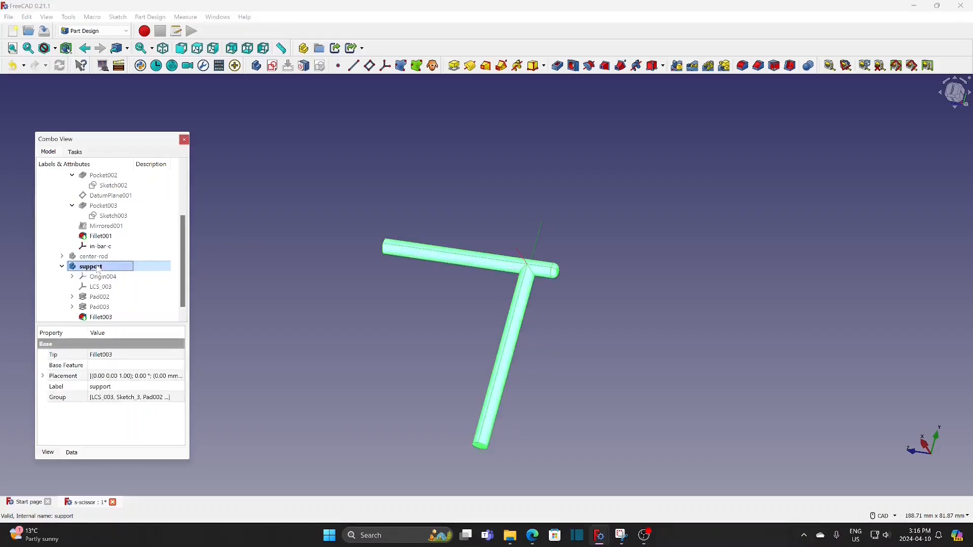
pyautogui.press('space')
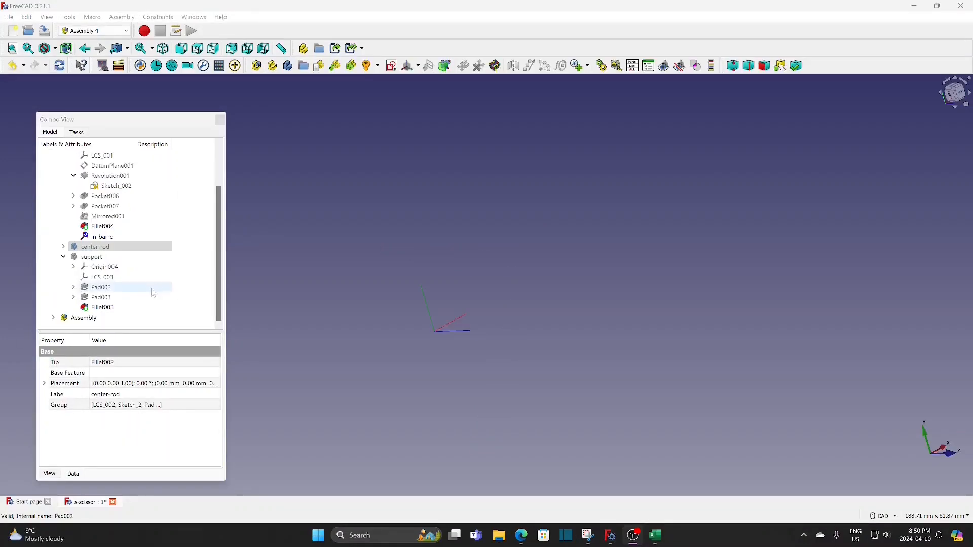
# Create a sketch named master in the Assembly and attach it to LCS_Origin in Plane face mode
pyautogui.click(83, 318)
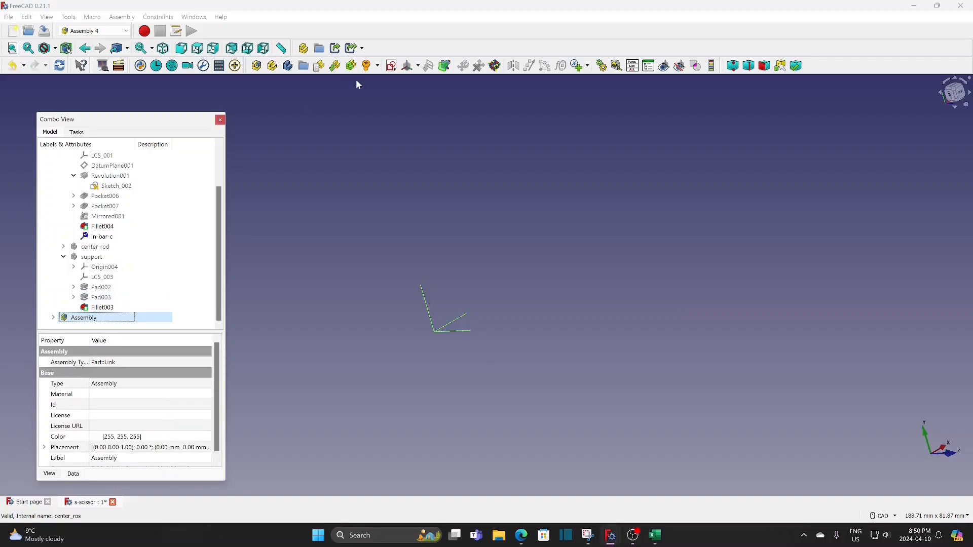
pyautogui.click(392, 65)
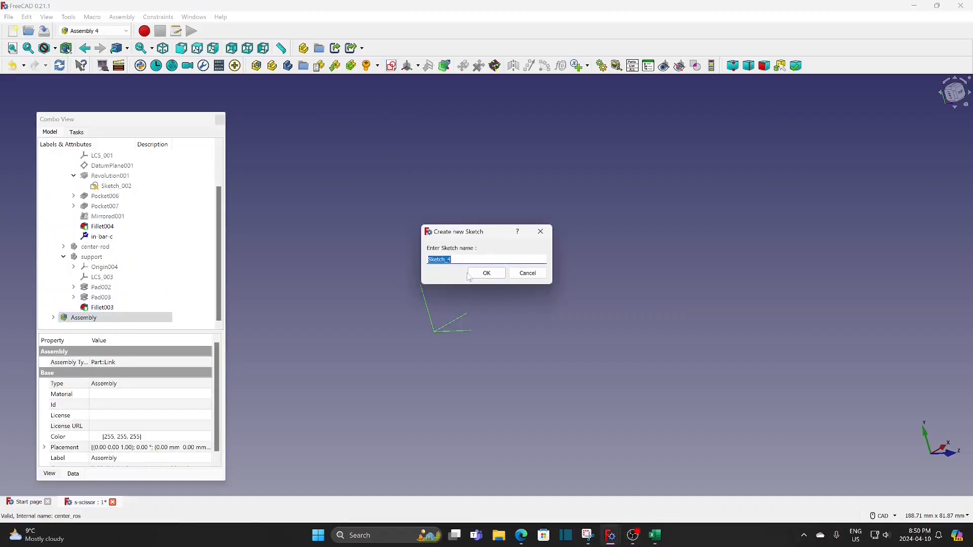
pyautogui.write('master')
pyautogui.click(487, 273)
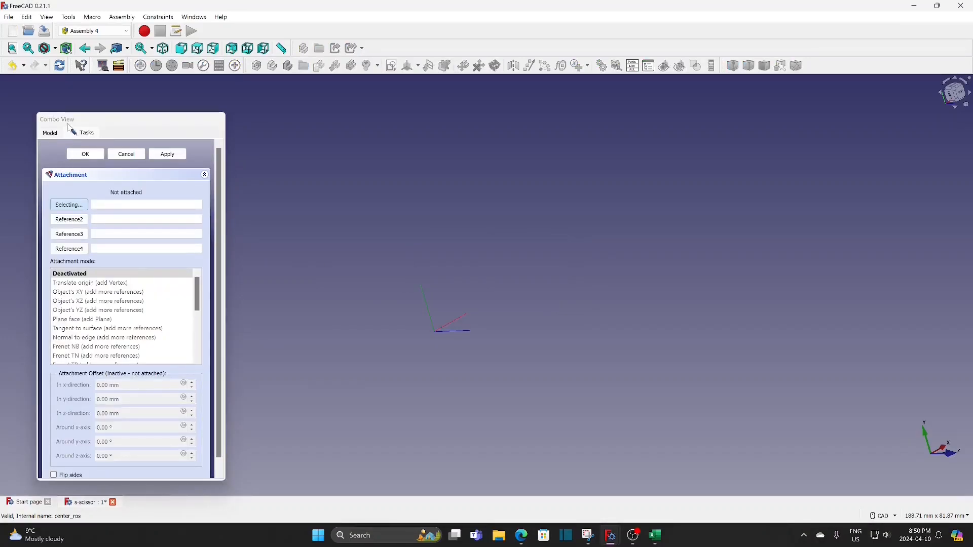
pyautogui.click(54, 135)
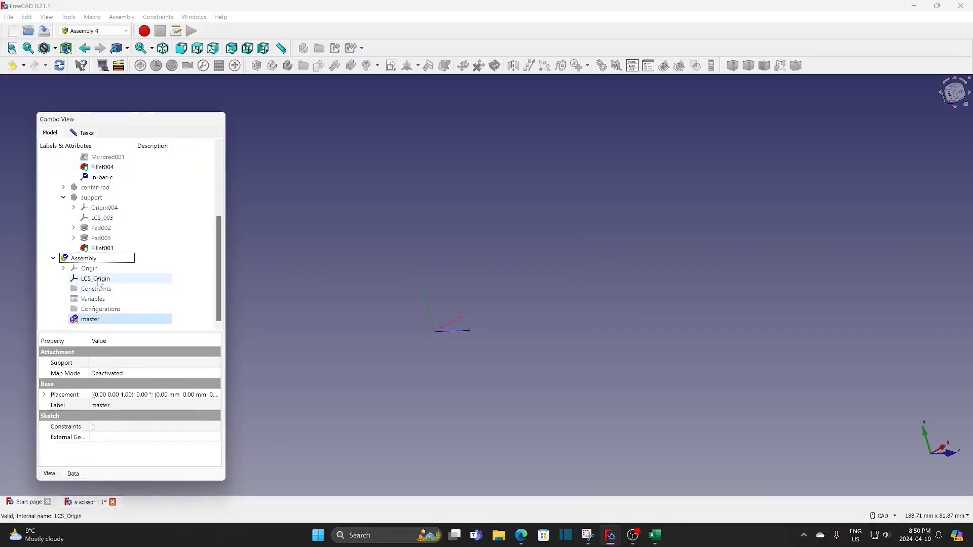
pyautogui.click(94, 134)
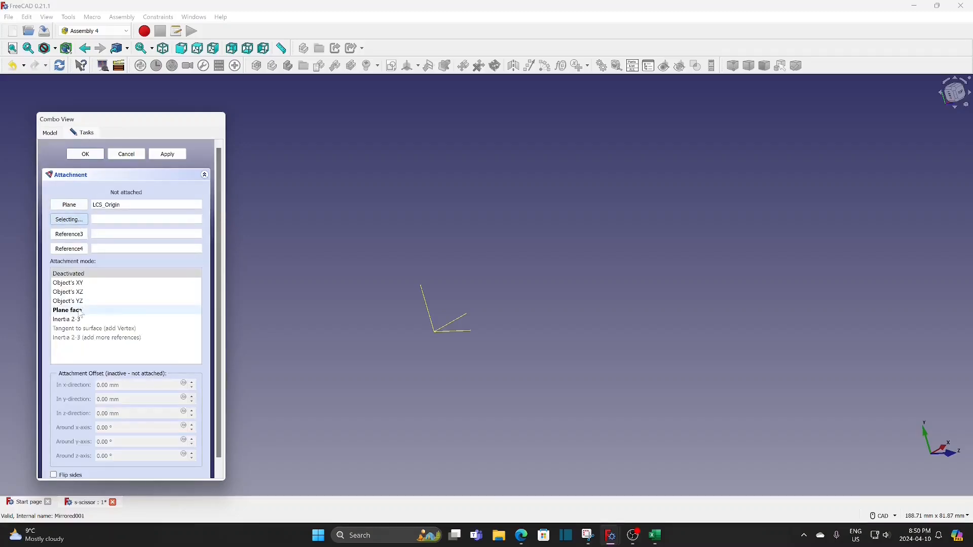
pyautogui.click(87, 154)
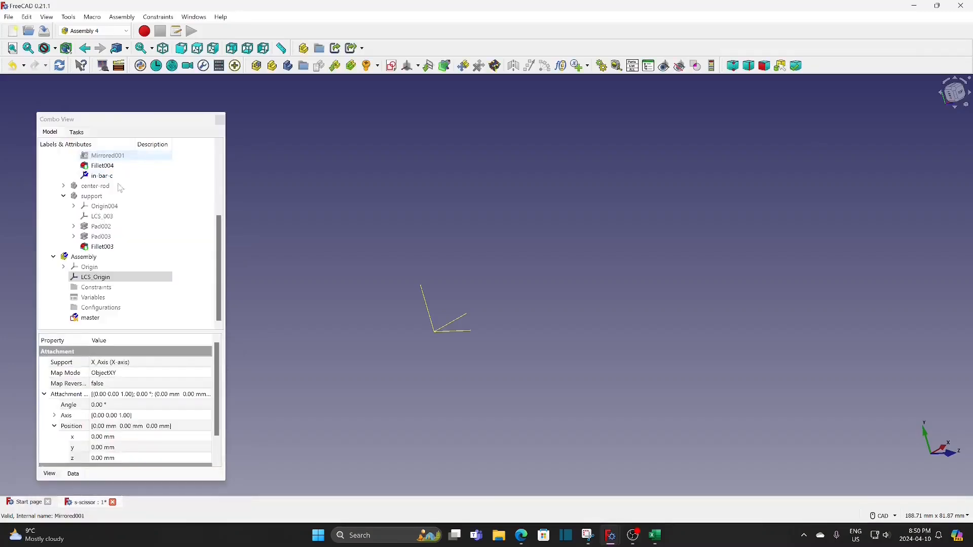
# Open the master sketch and draw a line about 44.6 mm long from the origin along the horizontal axis
pyautogui.click(93, 318)
pyautogui.doubleClick(93, 319)
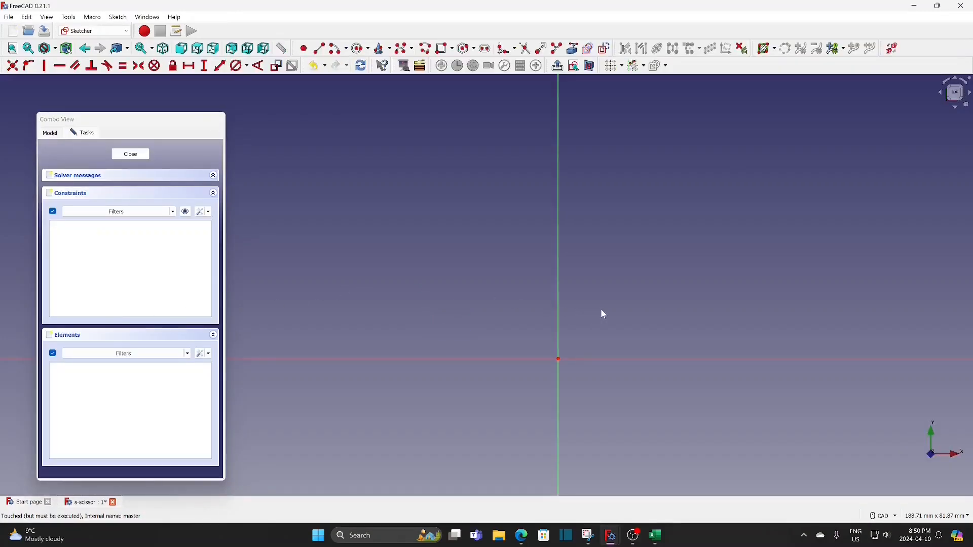
pyautogui.moveTo(495, 219); pyautogui.dragTo(487, 209, button='middle')
pyautogui.click(318, 49)
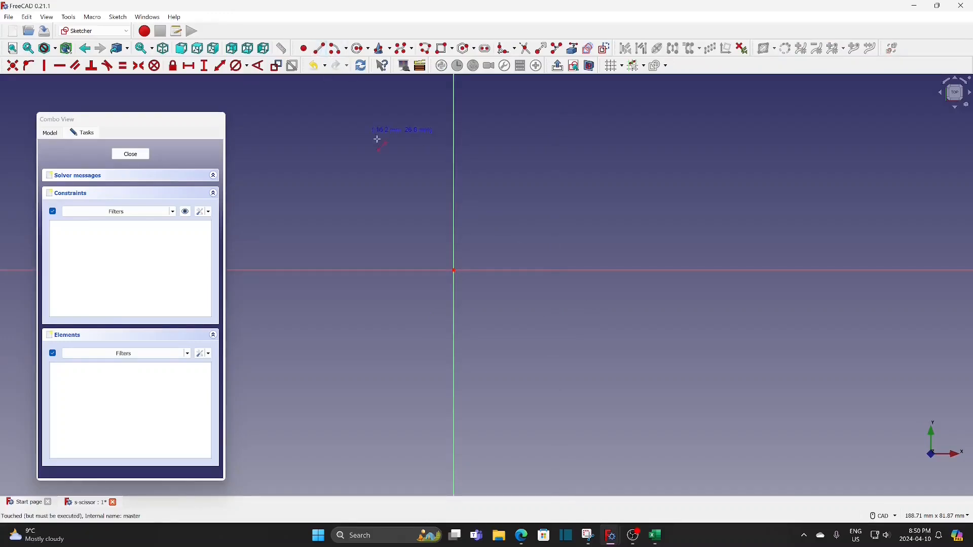
pyautogui.click(455, 272)
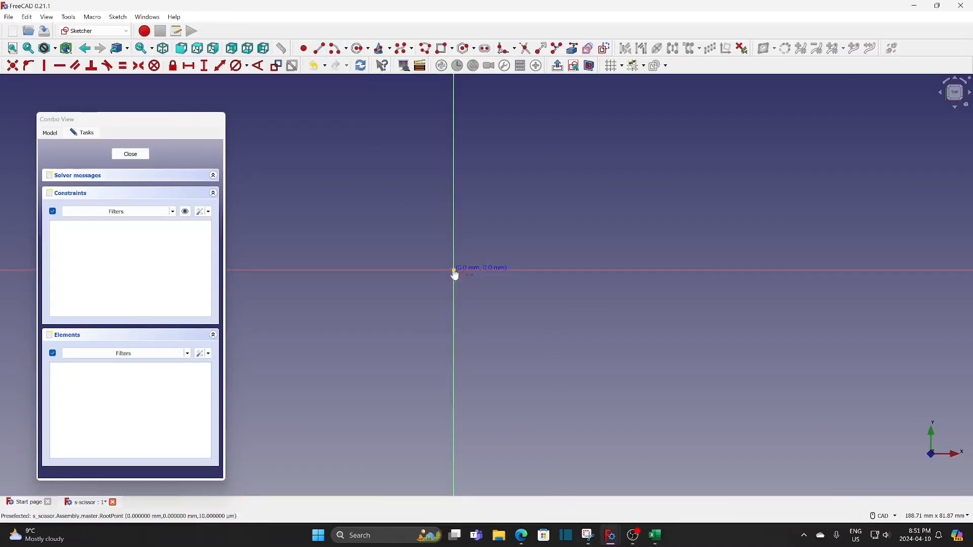
pyautogui.click(684, 271)
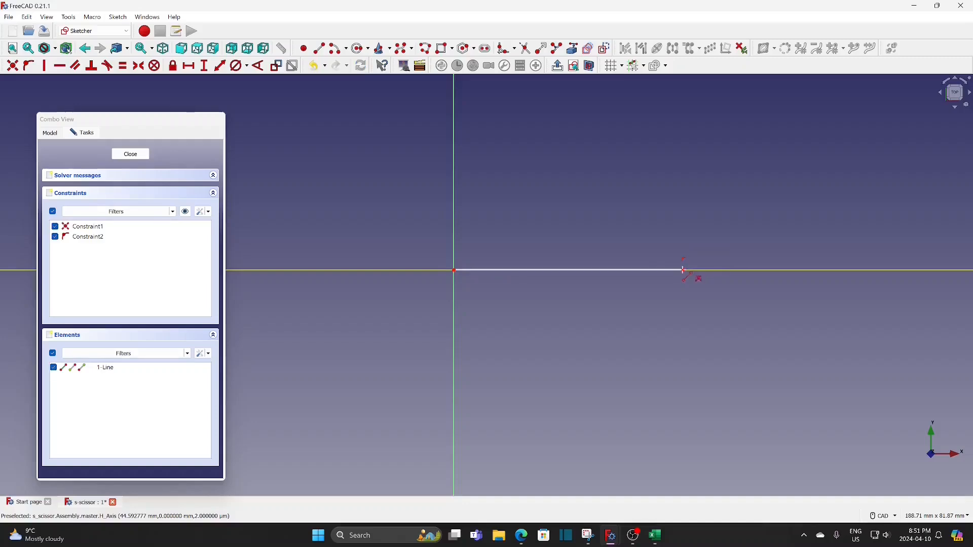
# Constrain the line's horizontal length to 39 mm and finish the master sketch
pyautogui.click(189, 65)
pyautogui.click(553, 271)
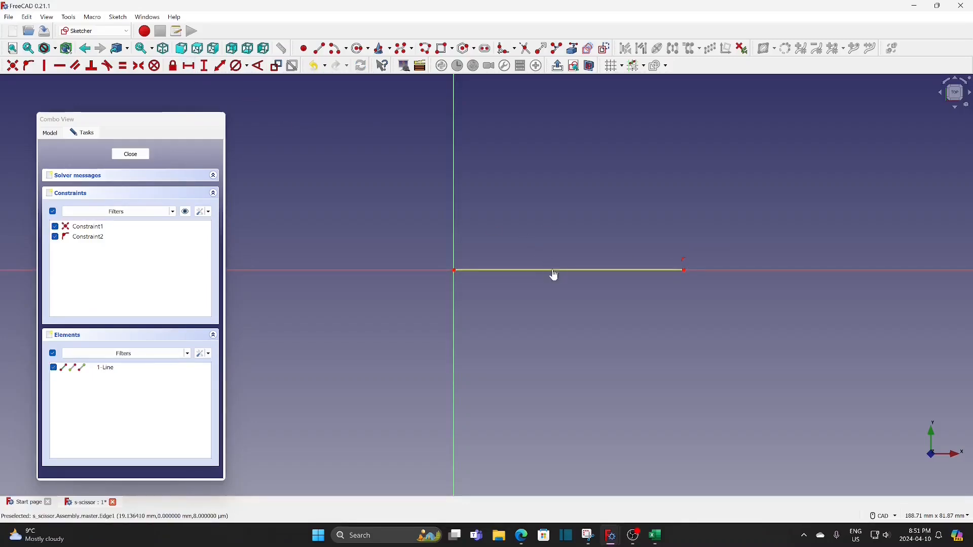
pyautogui.click(555, 275)
pyautogui.write('39')
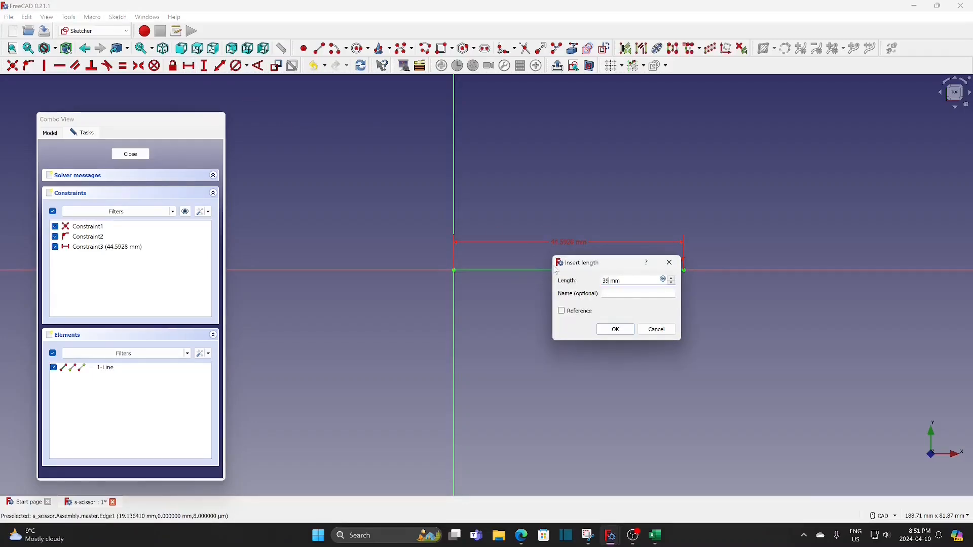
pyautogui.click(616, 329)
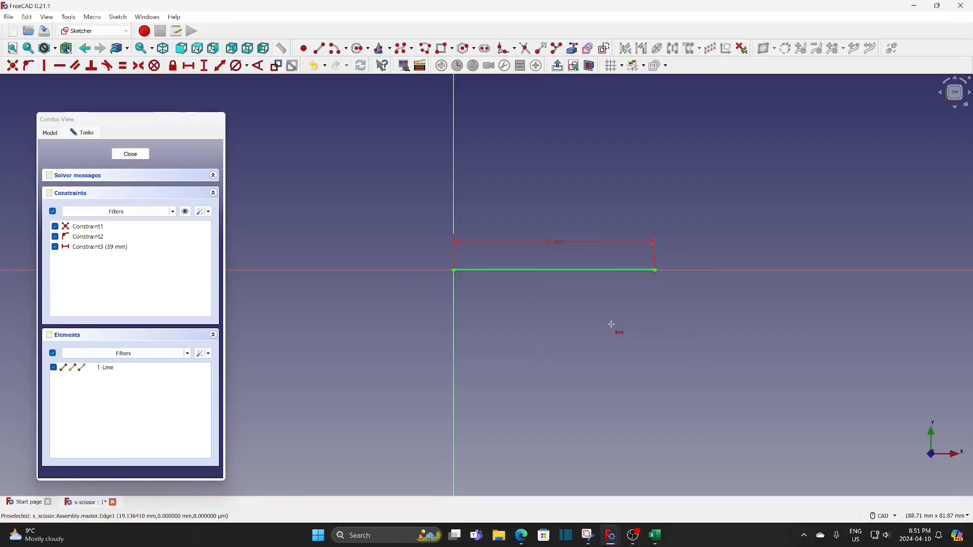
pyautogui.click(131, 155)
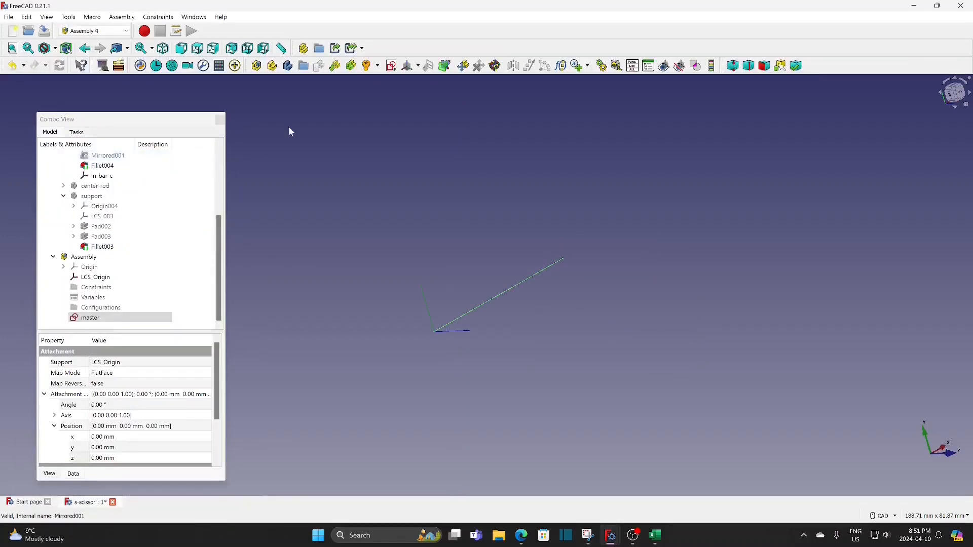
# Create a new coordinate system named line in the Assembly, starting from the master sketch
pyautogui.click(198, 48)
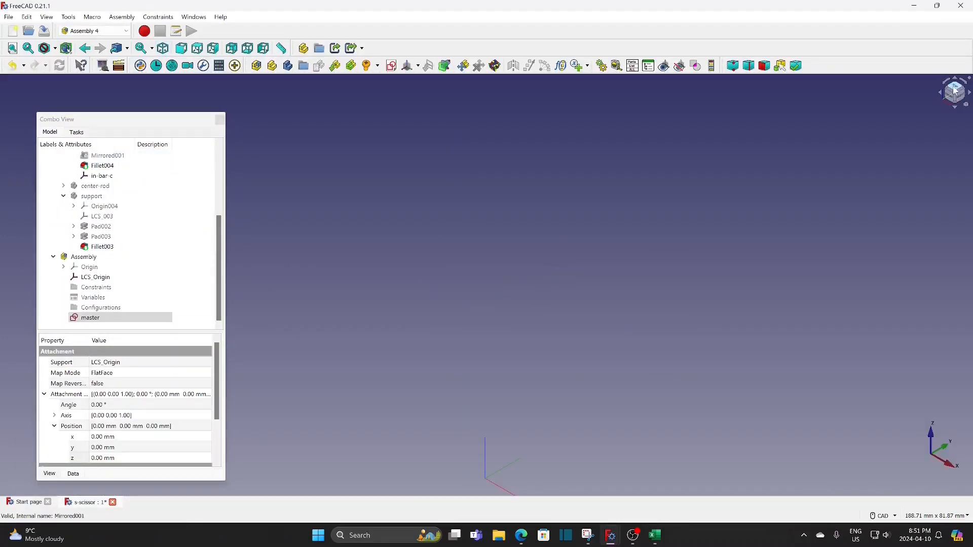
pyautogui.moveTo(661, 315); pyautogui.dragTo(527, 255, button='middle')
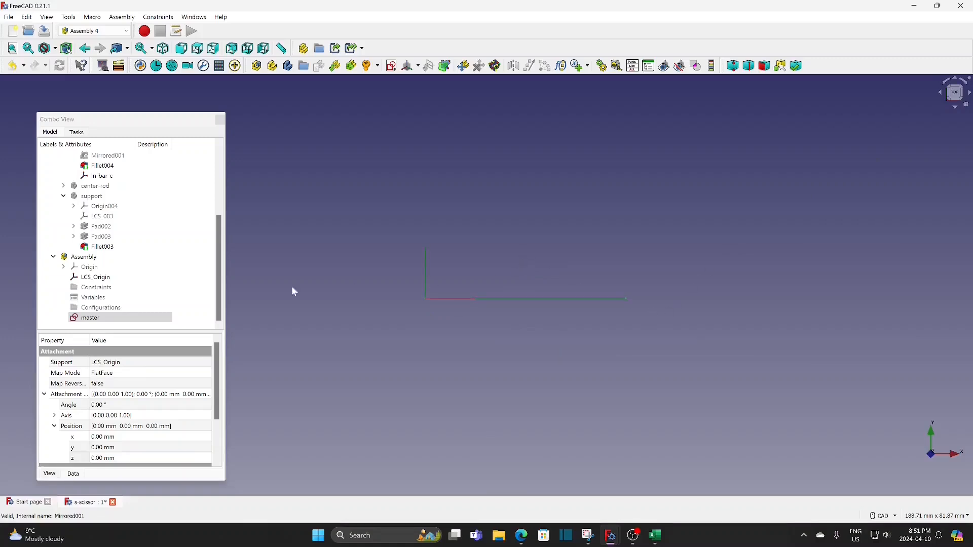
pyautogui.click(95, 320)
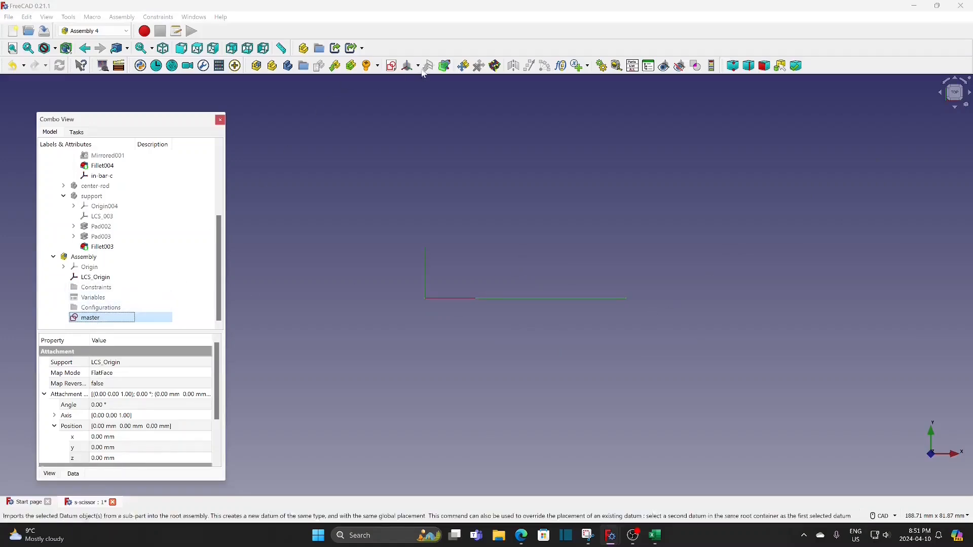
pyautogui.click(407, 66)
pyautogui.press('BackSpace')
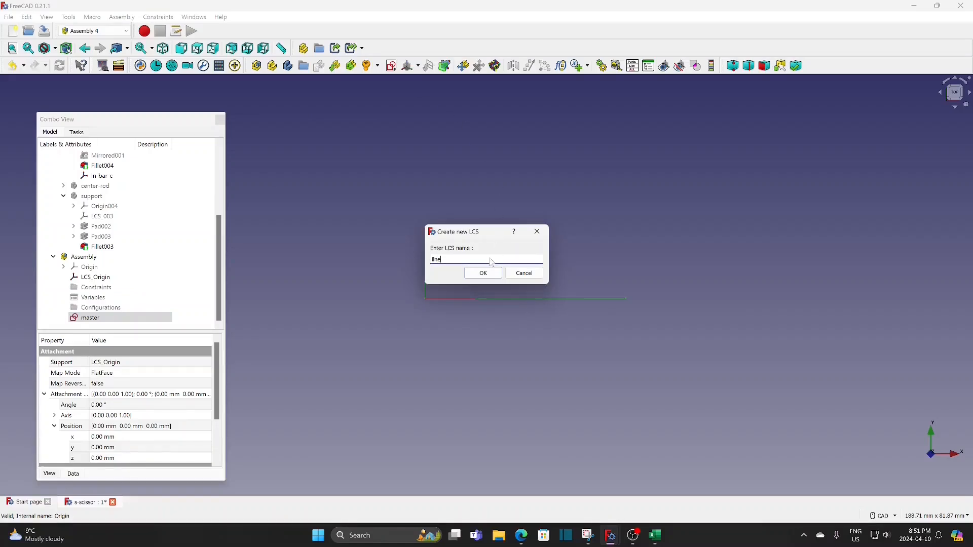
pyautogui.click(483, 273)
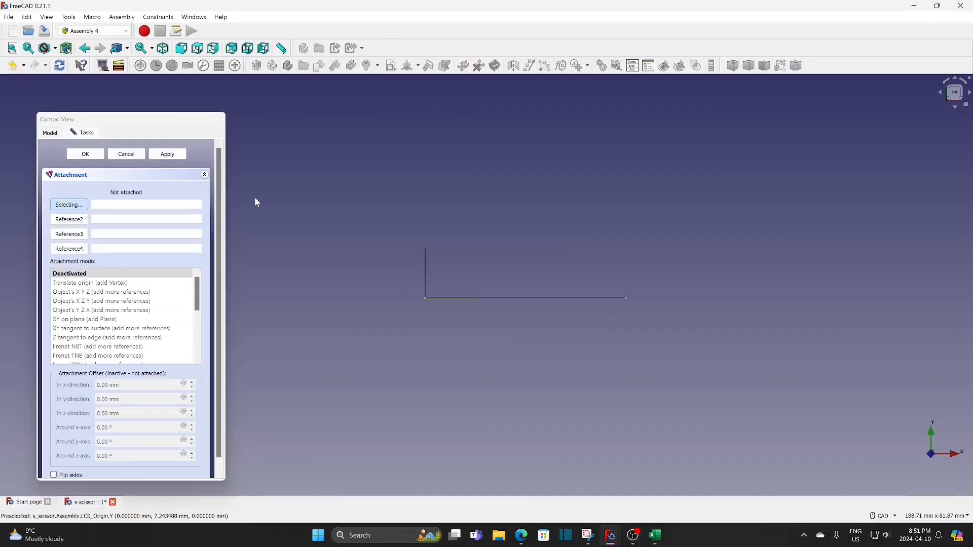
# Try to attach the line coordinate system to the master sketch's edge in Z tangent to edge mode at its far end point
pyautogui.click(536, 298)
pyautogui.click(114, 283)
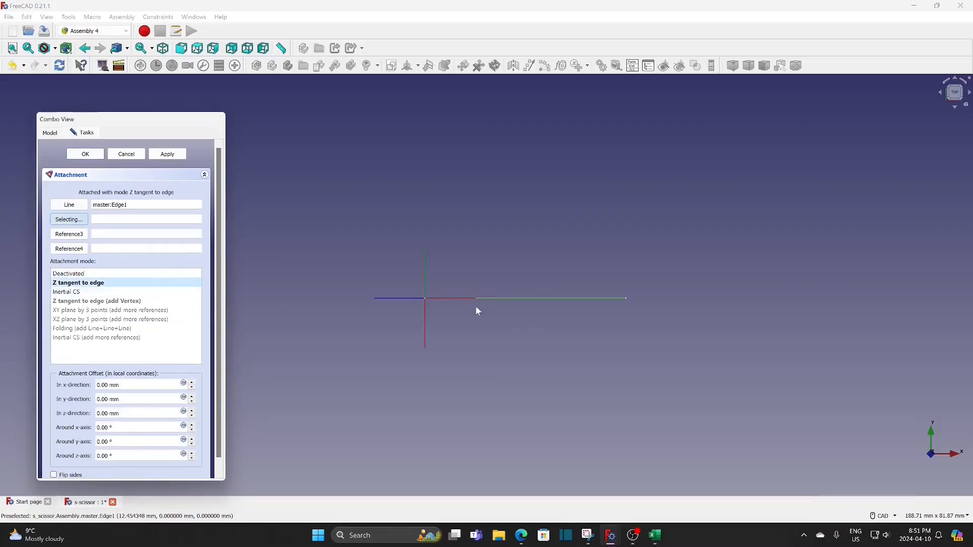
pyautogui.click(627, 303)
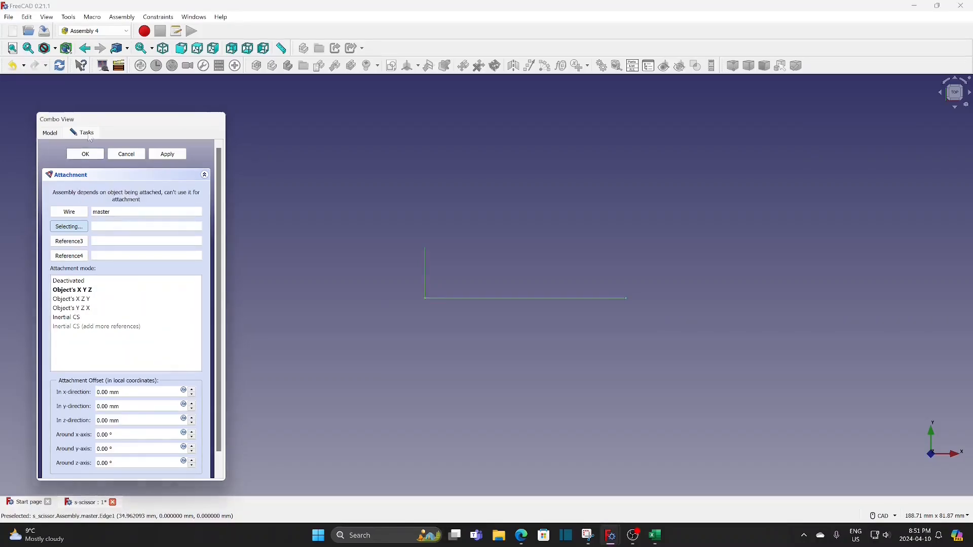
# Set the master sketch's point size to 15
pyautogui.click(50, 133)
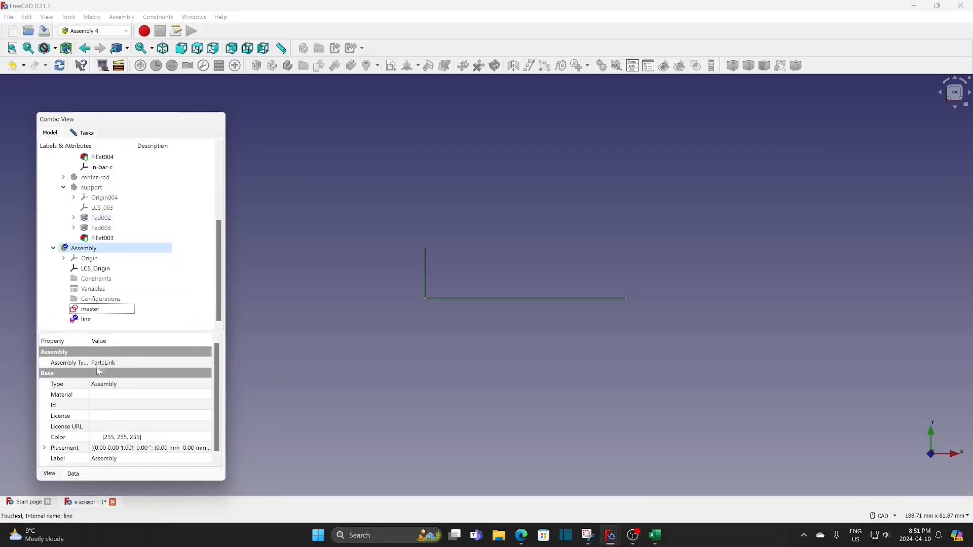
pyautogui.click(87, 309)
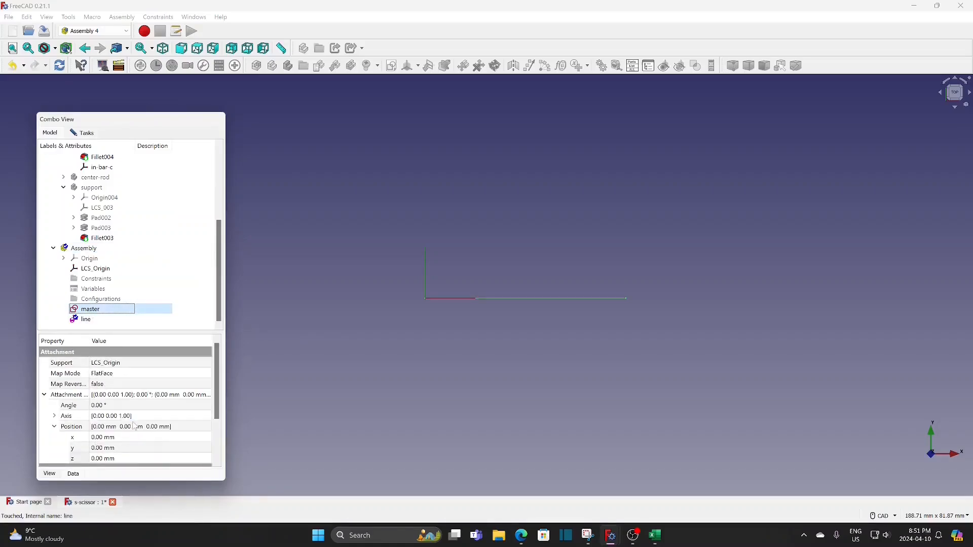
pyautogui.scroll(-2, 136, 429)
pyautogui.click(51, 474)
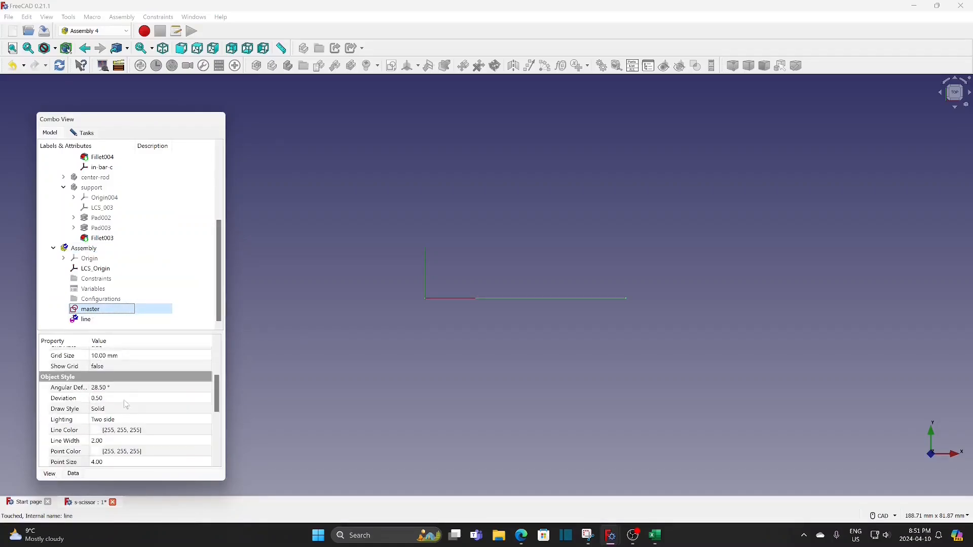
pyautogui.click(113, 463)
pyautogui.write('15')
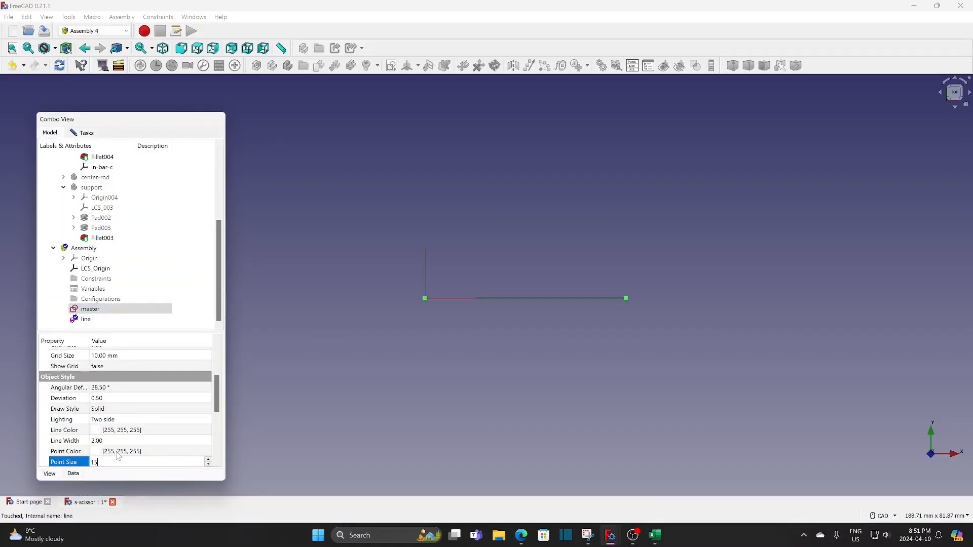
# Clear the line coordinate system's master reference and set its first reference to the far end point of the sketch line (master:Vertex2)
pyautogui.click(93, 136)
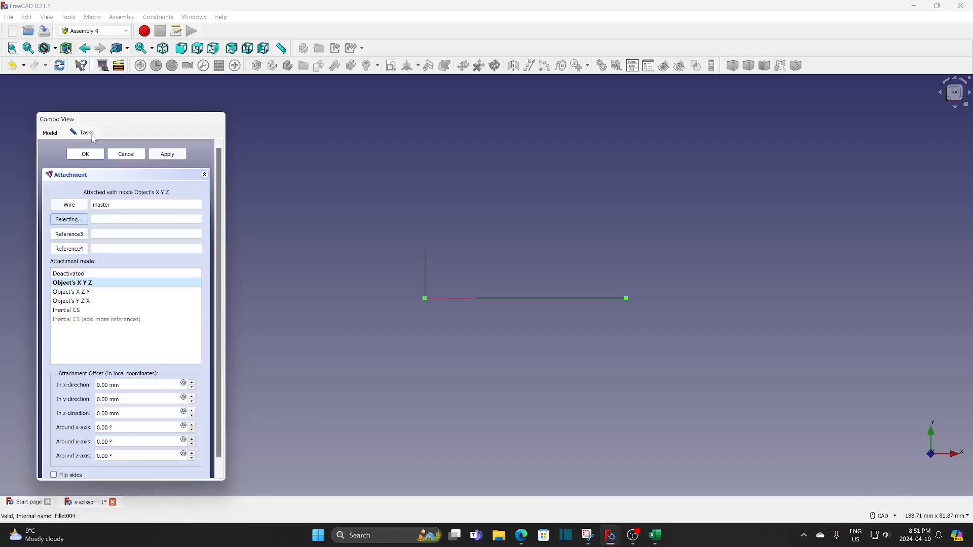
pyautogui.doubleClick(102, 205)
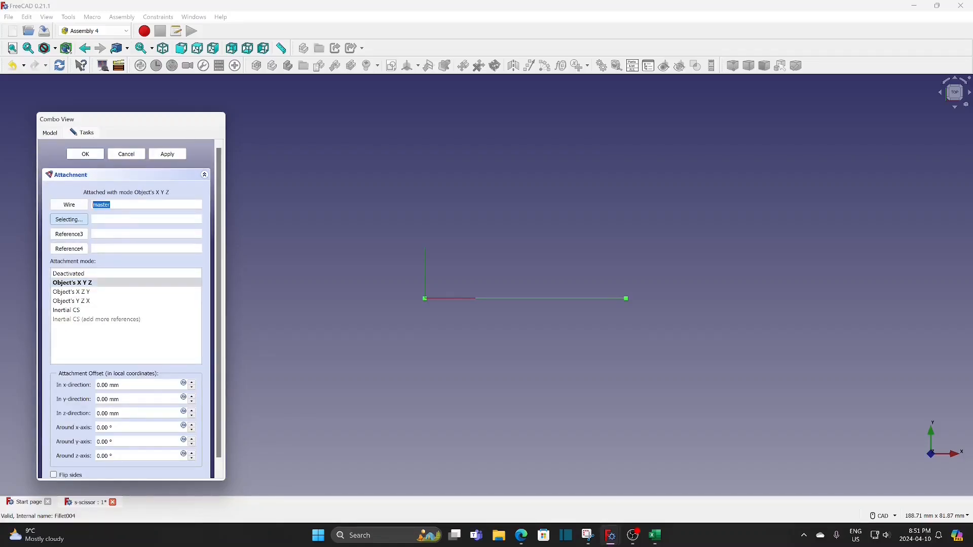
pyautogui.press('BackSpace')
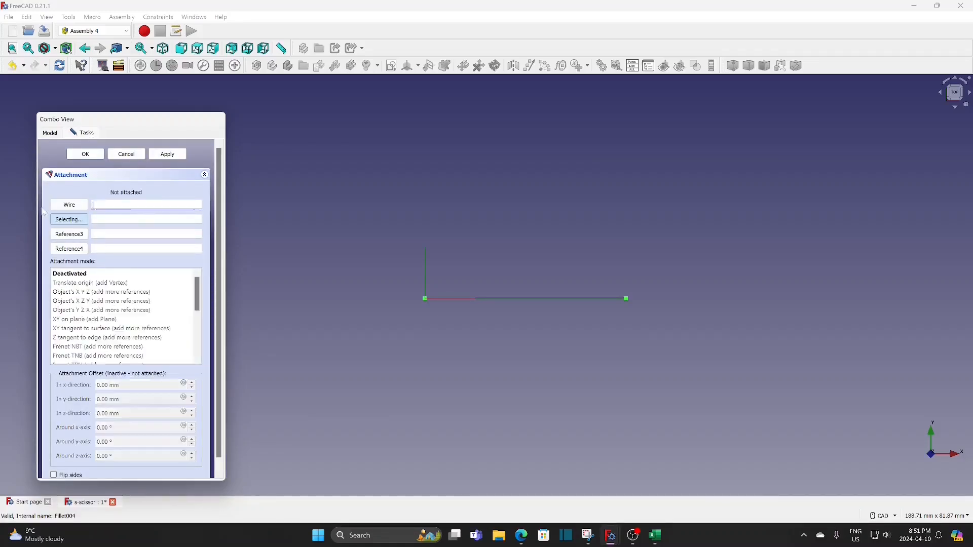
pyautogui.click(71, 205)
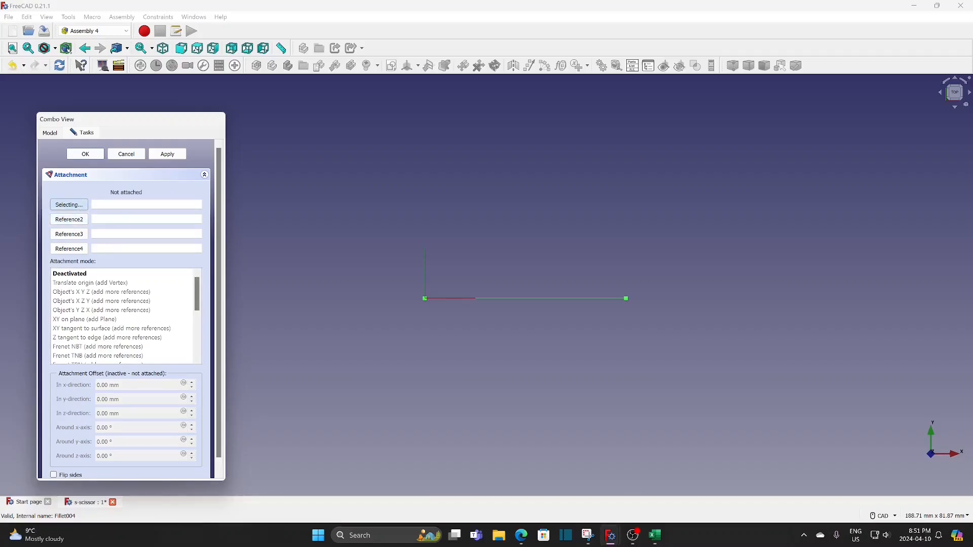
pyautogui.click(527, 297)
pyautogui.click(527, 297)
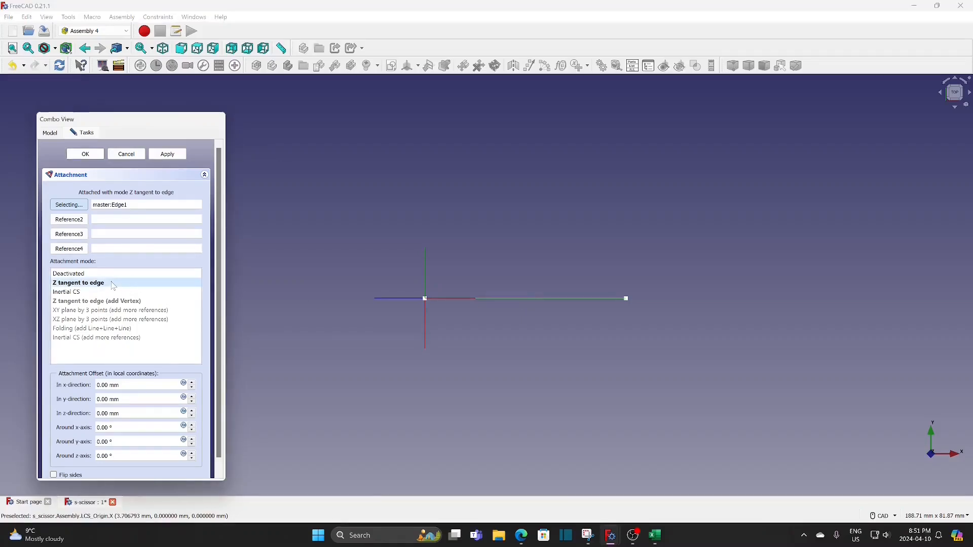
pyautogui.click(626, 299)
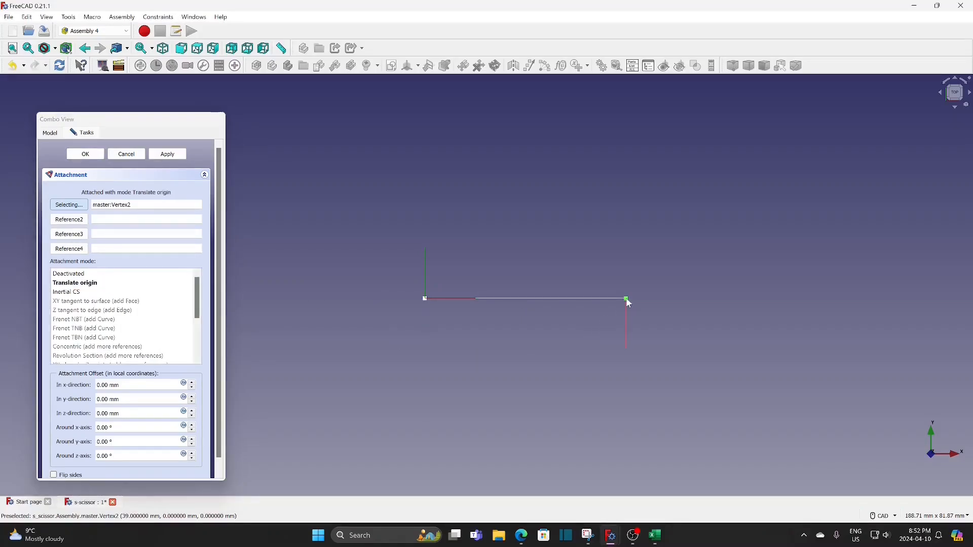
# Add master:Edge1 as the second reference, attach in Z tangent to edge mode with sides flipped, and accept the attachment
pyautogui.click(69, 220)
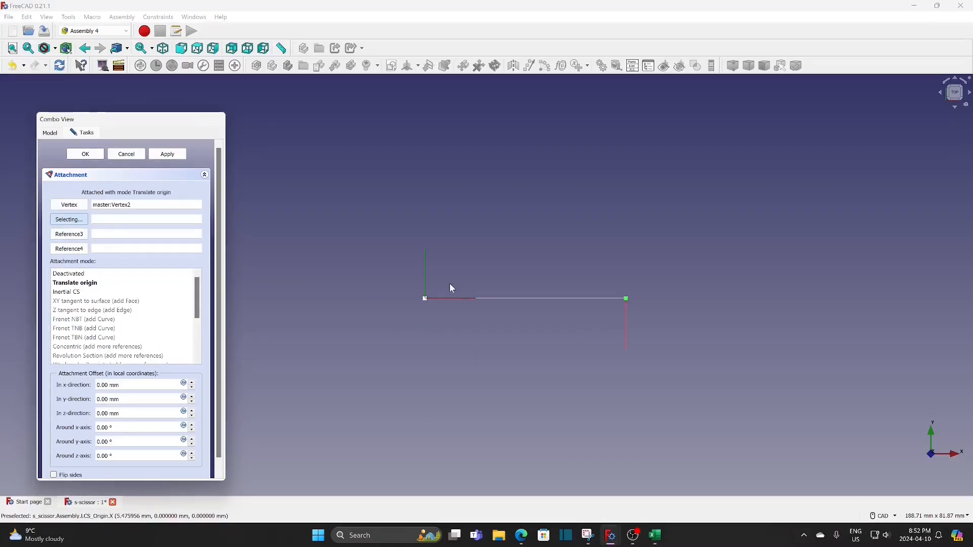
pyautogui.click(527, 299)
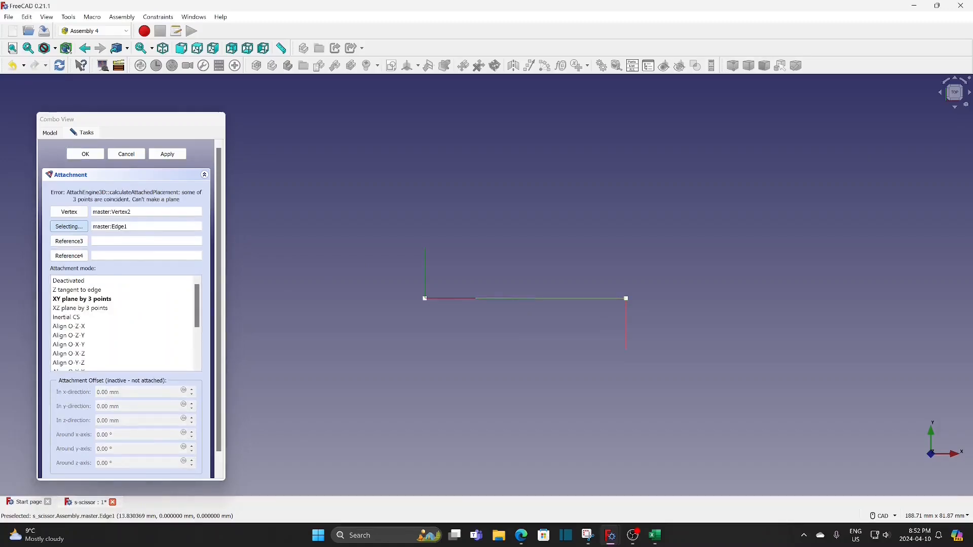
pyautogui.click(92, 291)
pyautogui.scroll(-1, 91, 386)
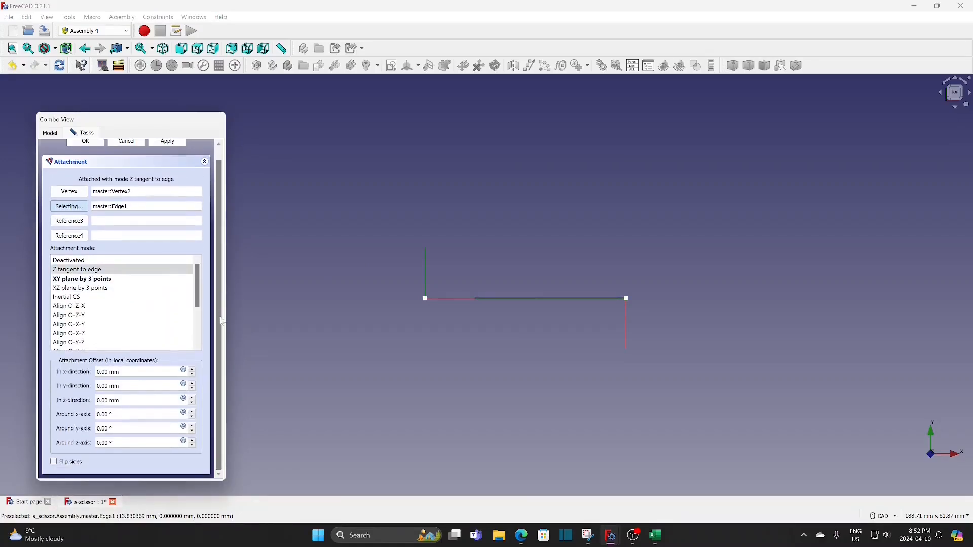
pyautogui.click(53, 462)
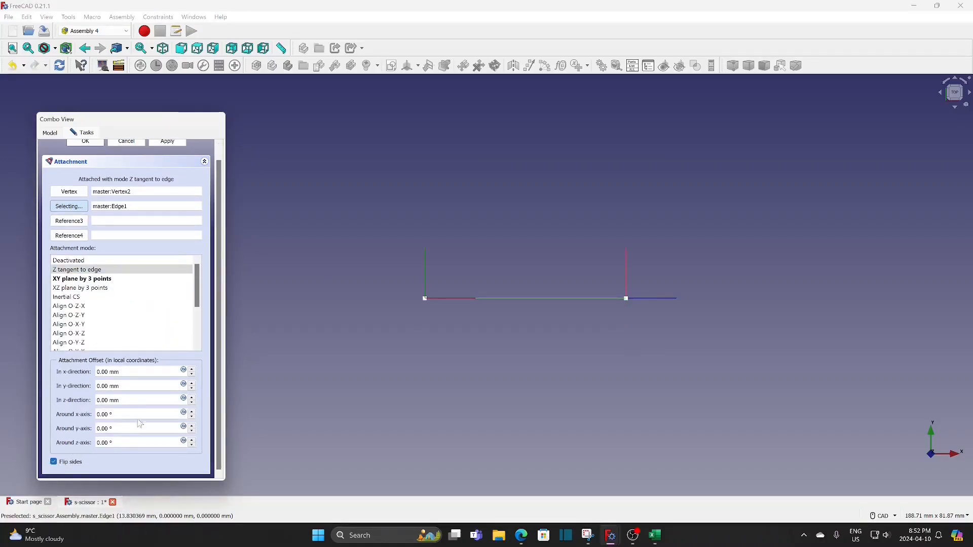
pyautogui.scroll(1, 117, 284)
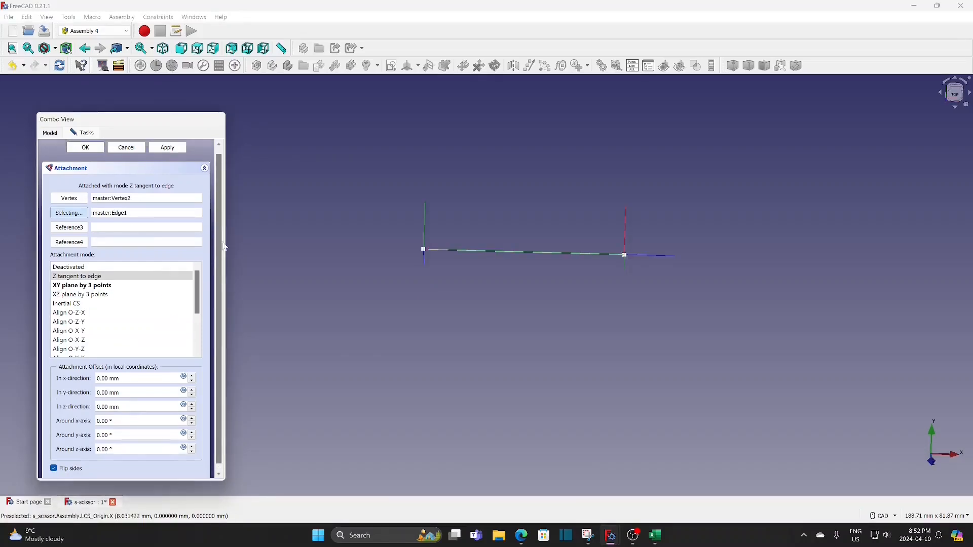
pyautogui.click(85, 154)
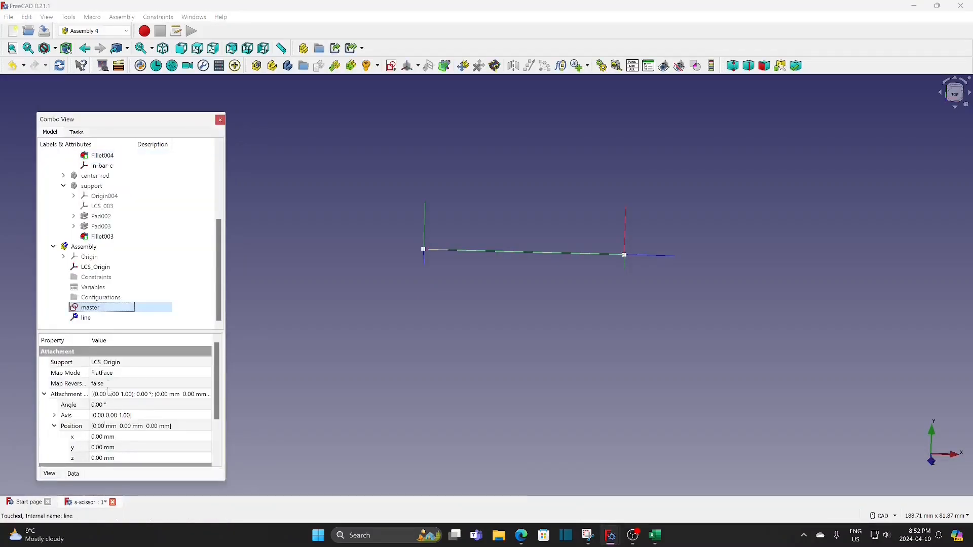
# Add two Float variables named dist and height to the assembly's Variables, each with a value of 10
pyautogui.click(94, 288)
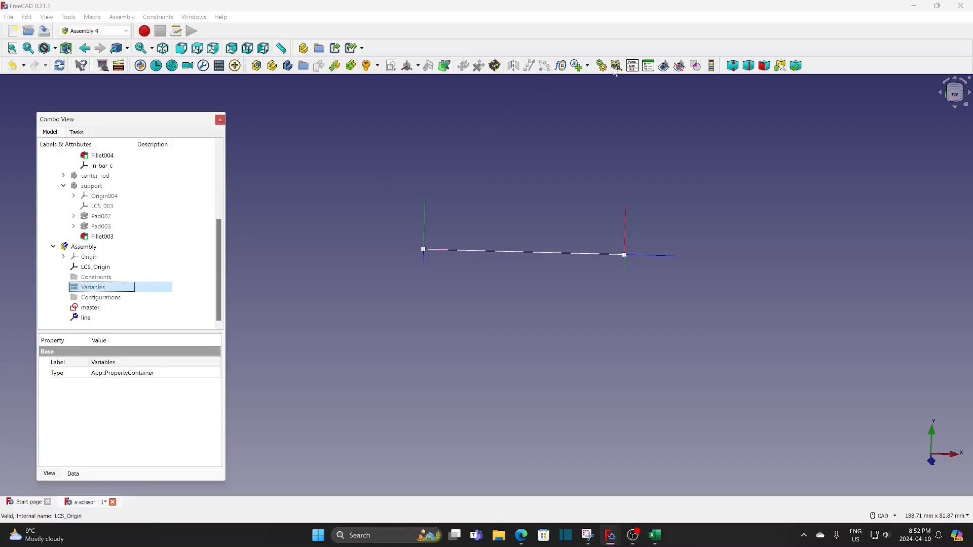
pyautogui.click(588, 66)
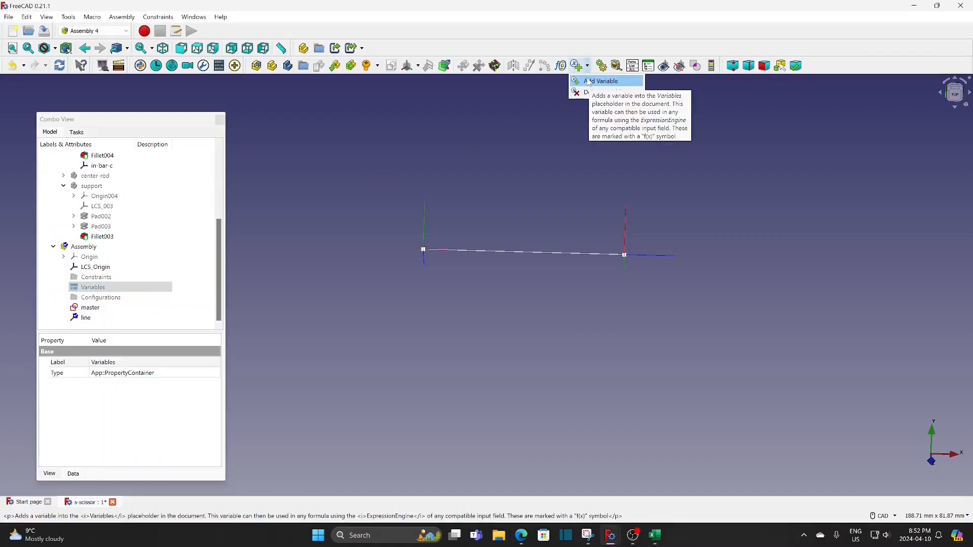
pyautogui.click(589, 81)
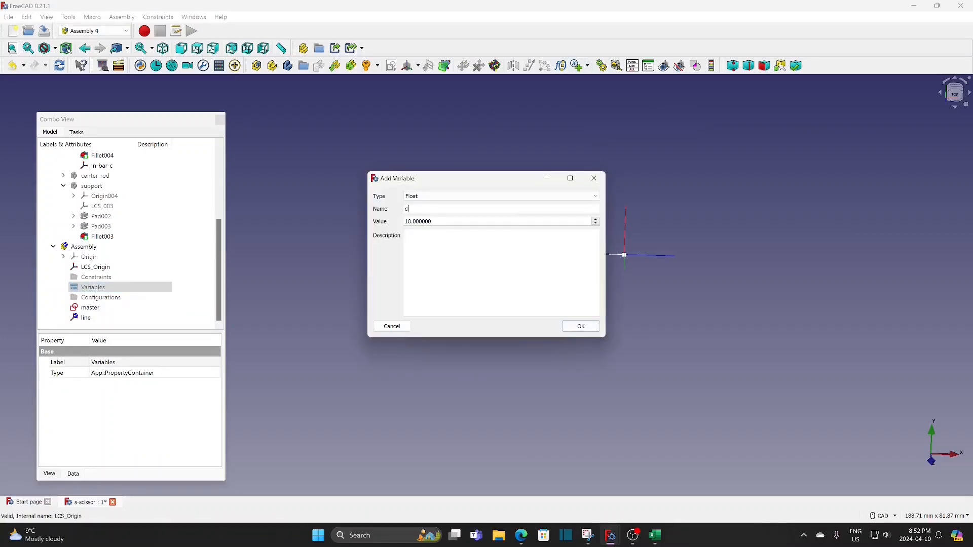
pyautogui.write('dist')
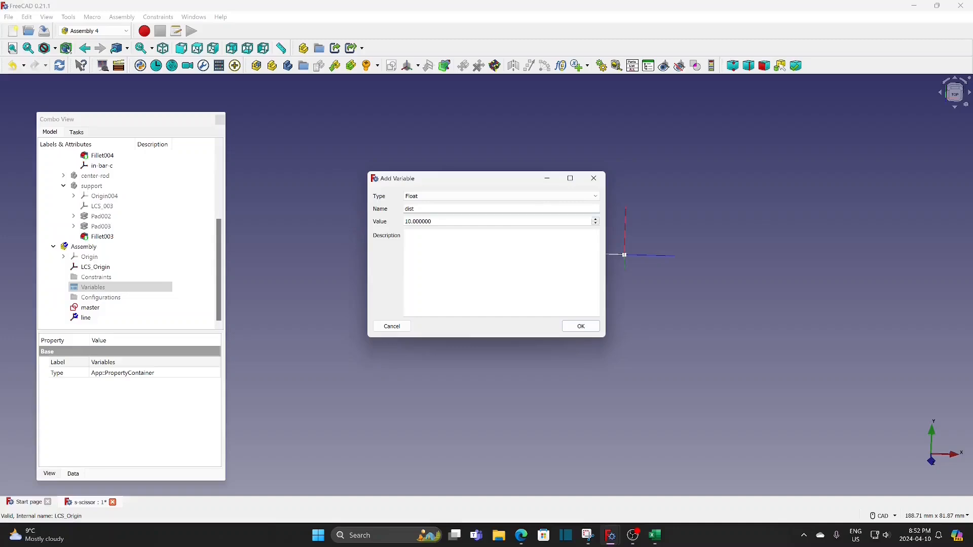
pyautogui.click(581, 326)
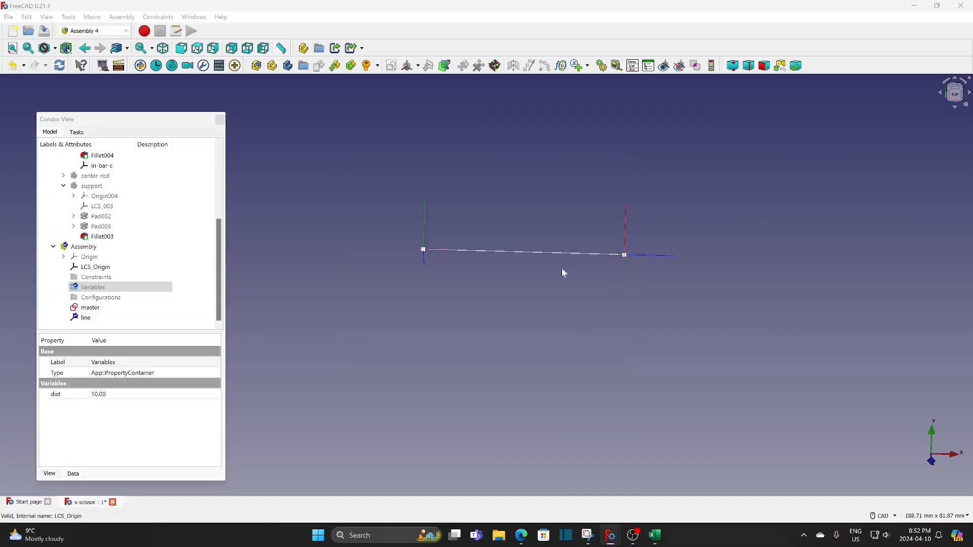
pyautogui.click(577, 66)
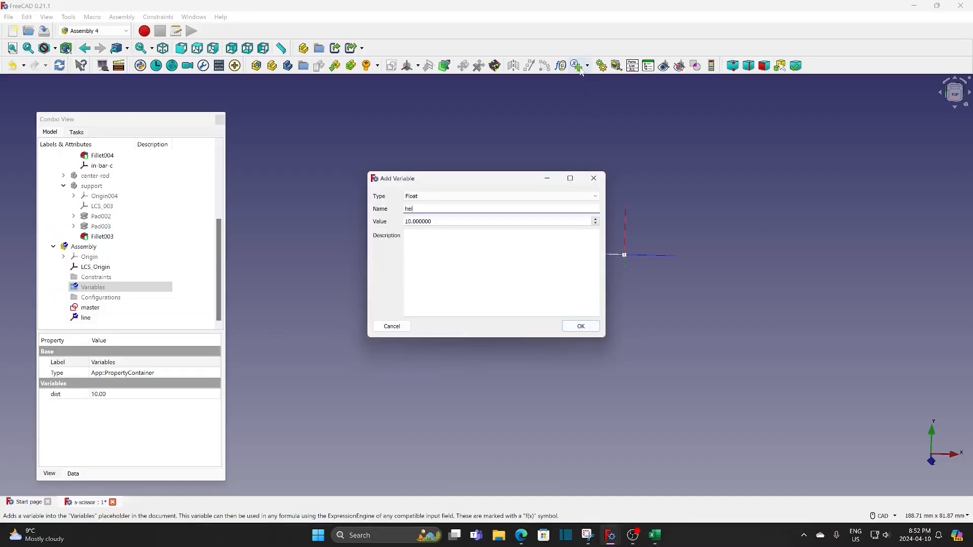
pyautogui.write('height')
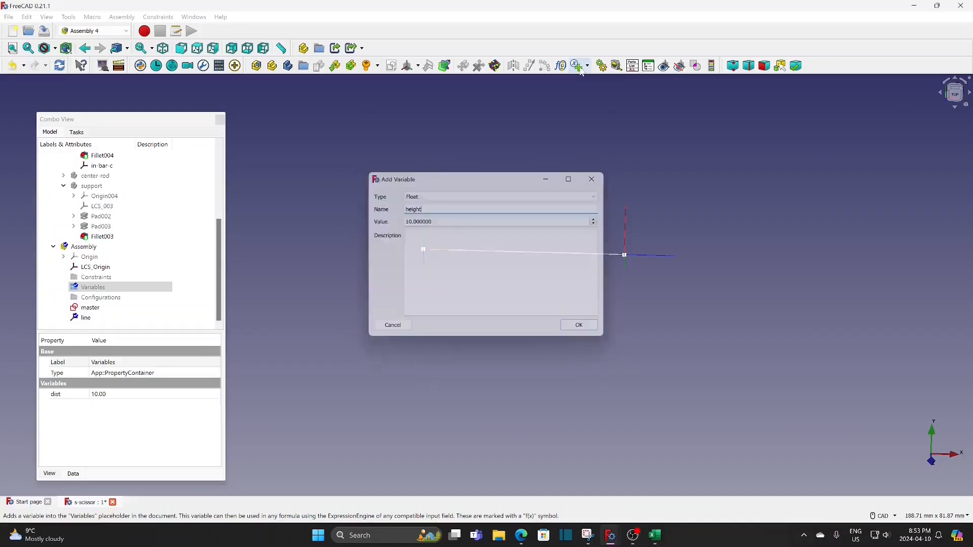
pyautogui.press('Return')
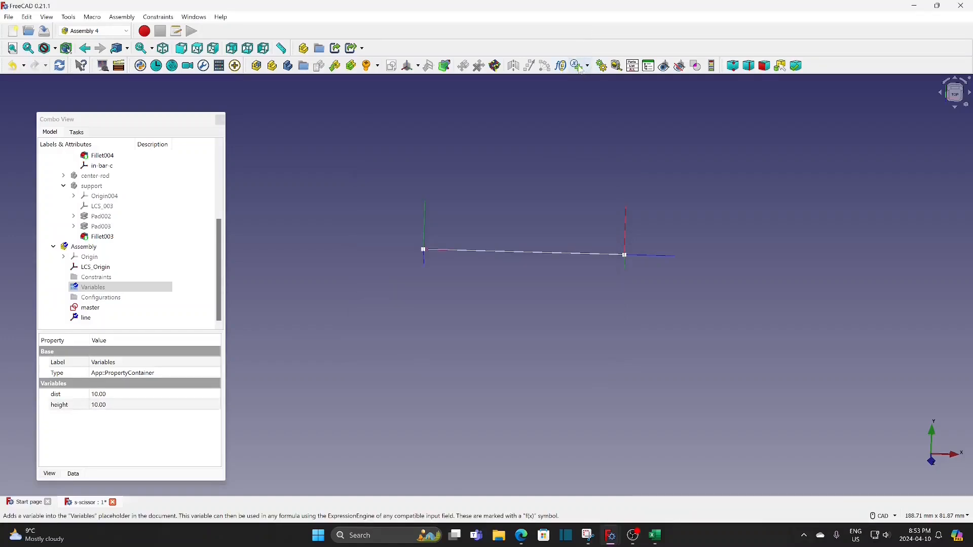
# Add two more Float variables named radius and sAngle, each with a value of 10
pyautogui.click(581, 68)
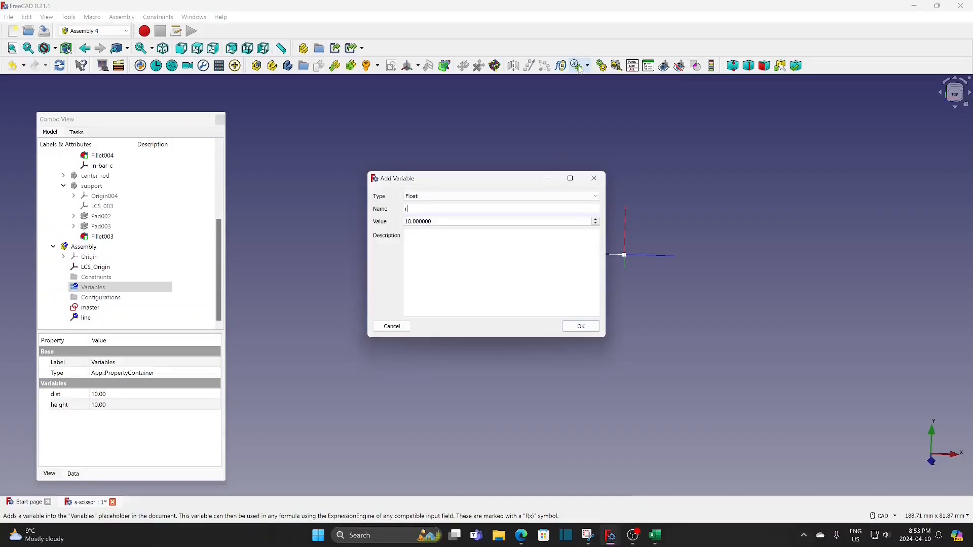
pyautogui.write('radius')
pyautogui.click(580, 327)
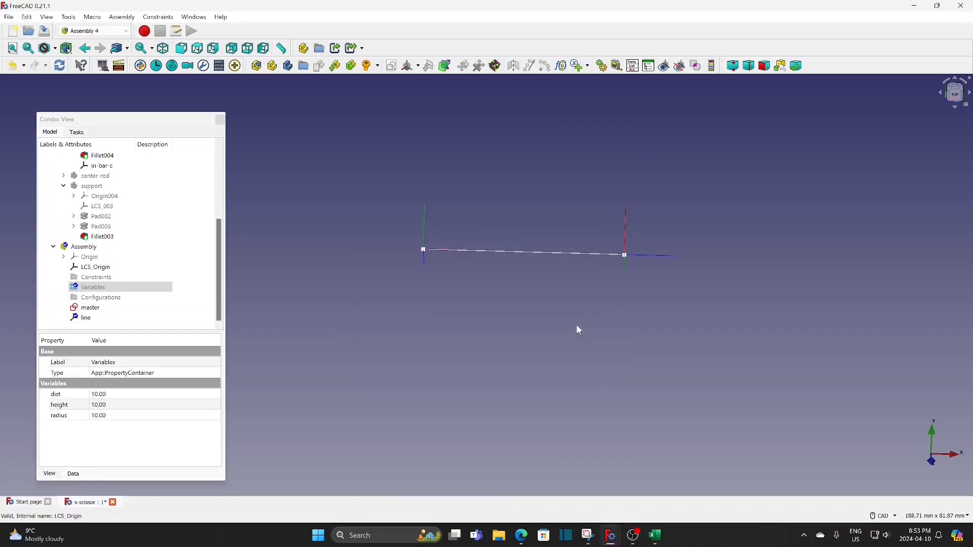
pyautogui.click(580, 67)
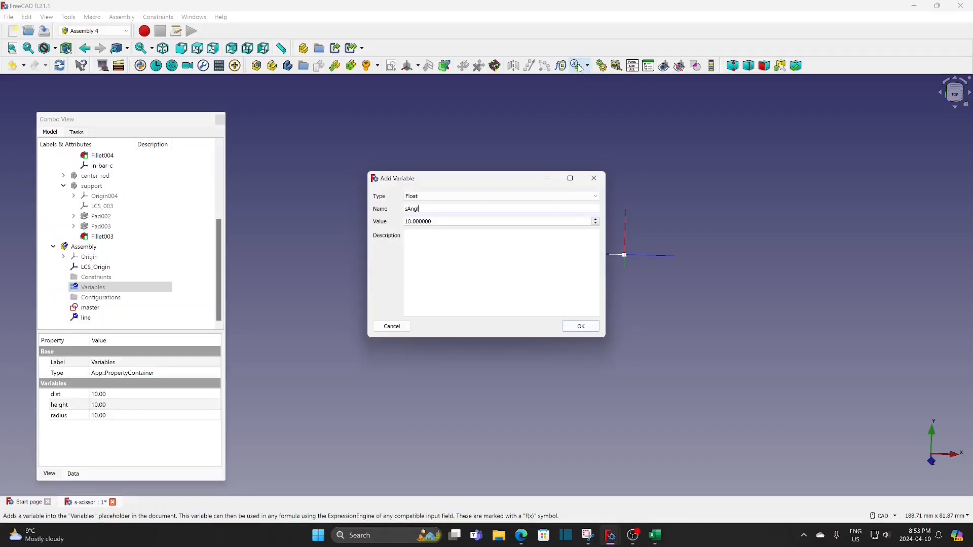
pyautogui.click(582, 325)
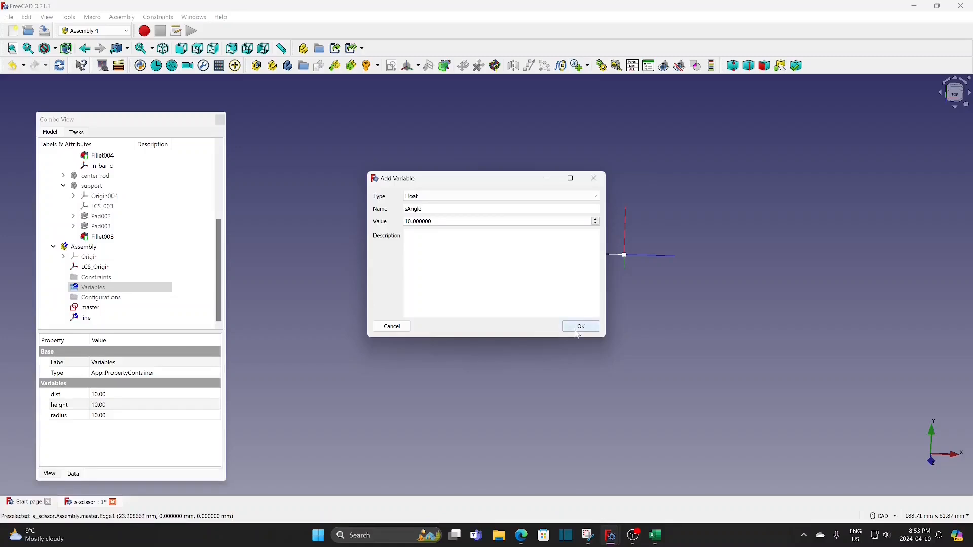
# Add a Float variable named spacing with a value of 10 to the assembly's Variables
pyautogui.click(581, 66)
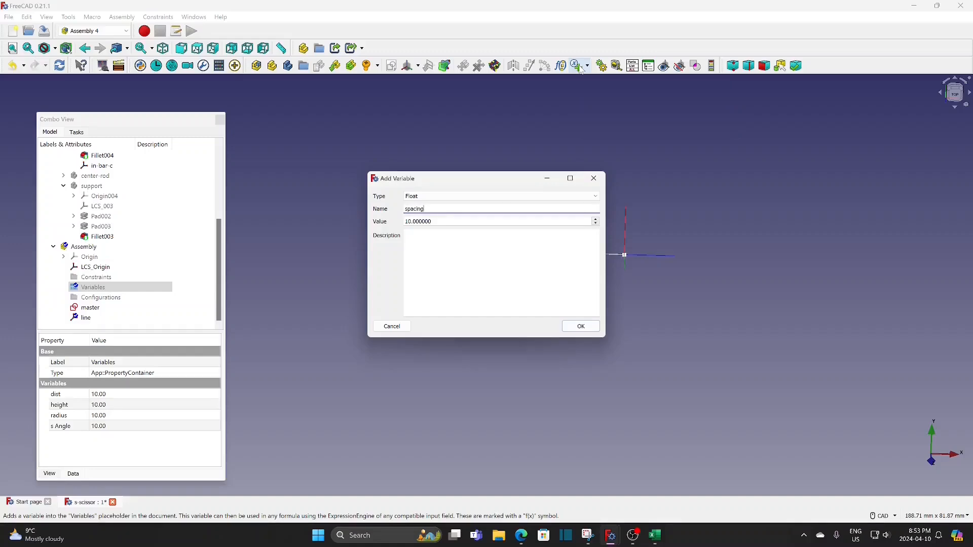
pyautogui.click(579, 326)
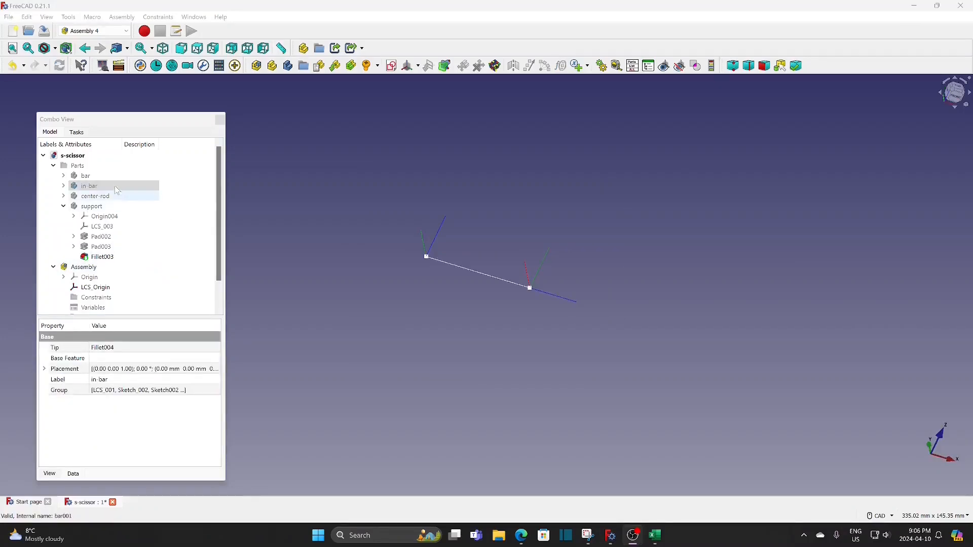
# Show the in-bar body, set its shape color to green (#00ff00), and hide the body again
pyautogui.click(117, 188)
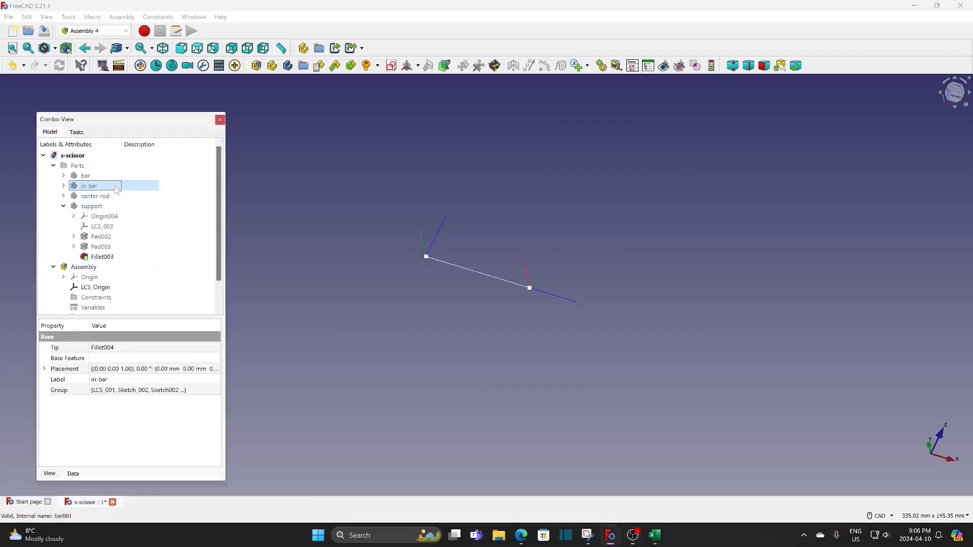
pyautogui.press('space')
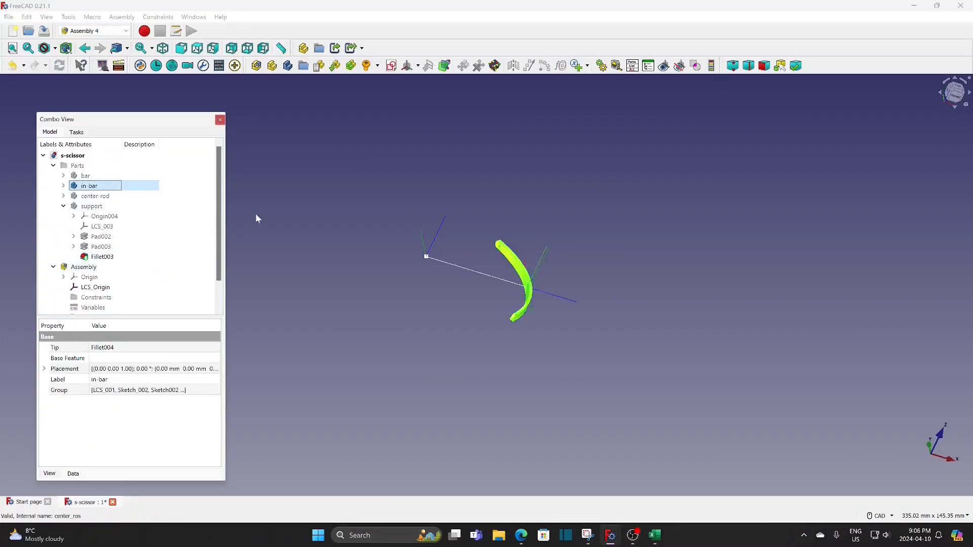
pyautogui.click(308, 221)
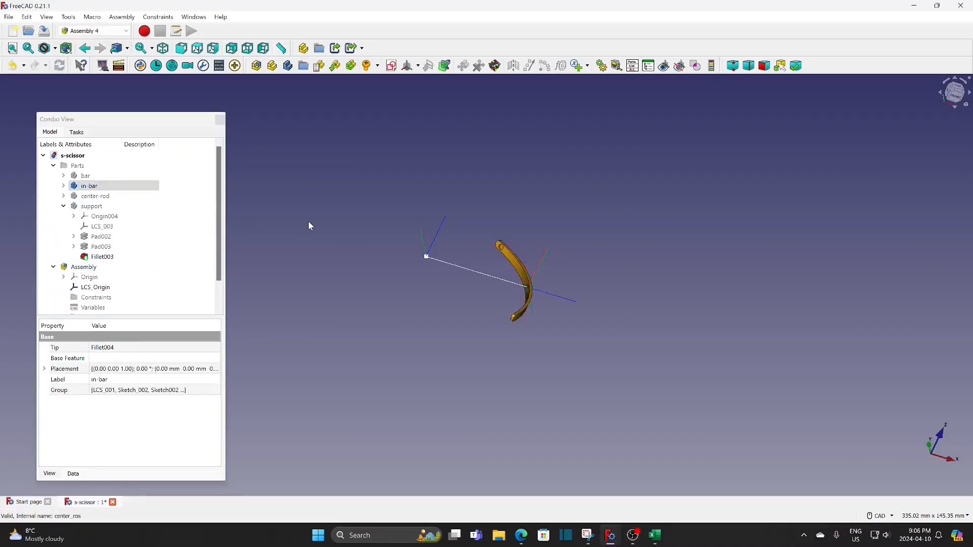
pyautogui.rightClick(98, 187)
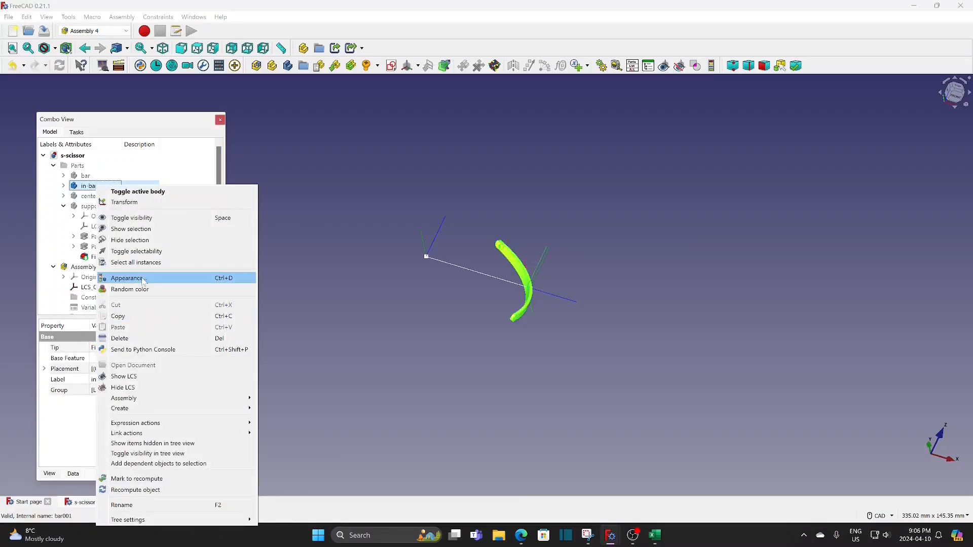
pyautogui.click(130, 277)
pyautogui.click(169, 269)
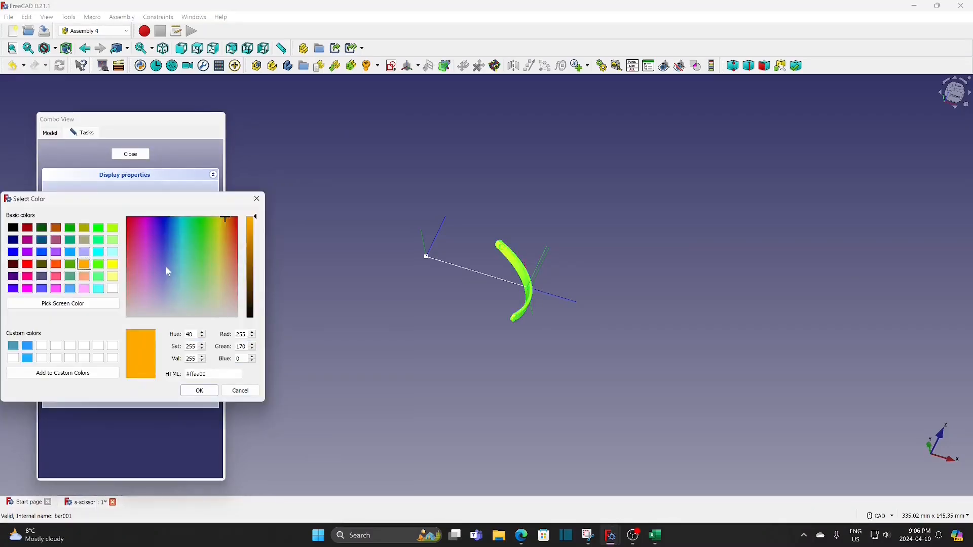
pyautogui.click(101, 230)
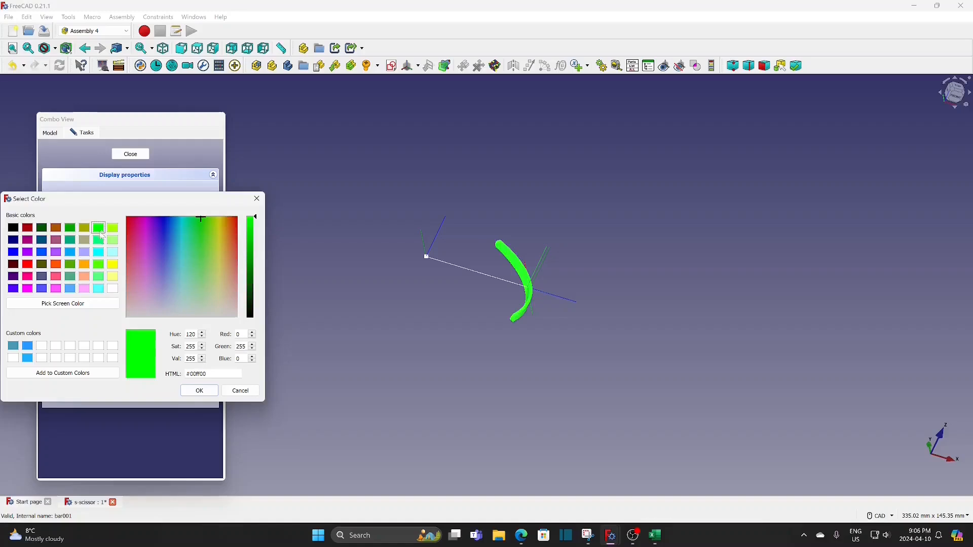
pyautogui.click(200, 391)
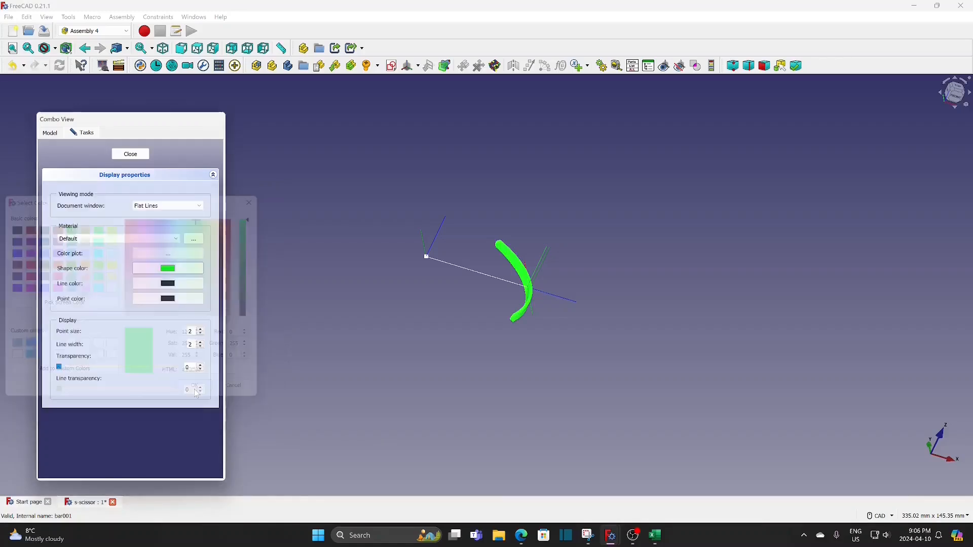
pyautogui.click(131, 154)
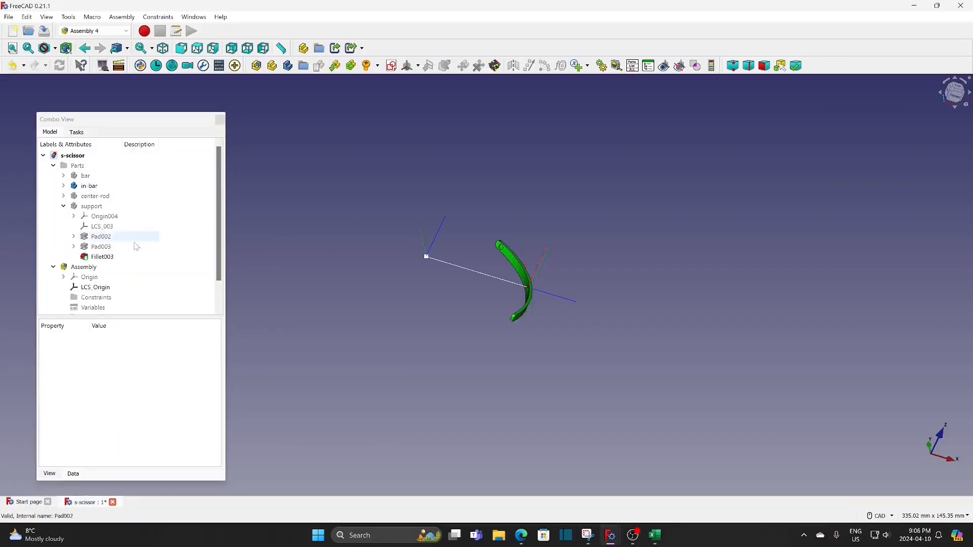
pyautogui.click(104, 188)
pyautogui.press('space')
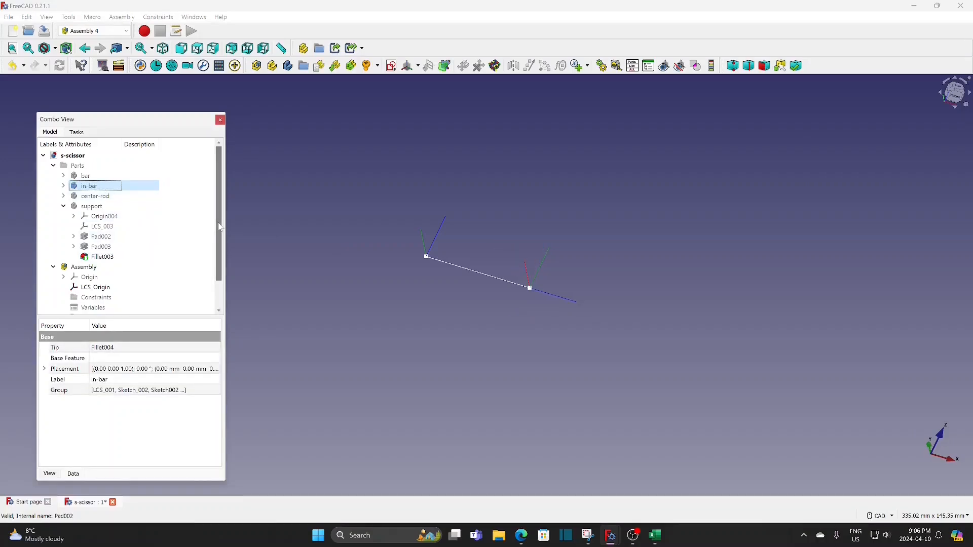
# Insert the bar part into the assembly and attach its bar-c coordinate system to the parent assembly's line coordinate system
pyautogui.scroll(-1, 220, 228)
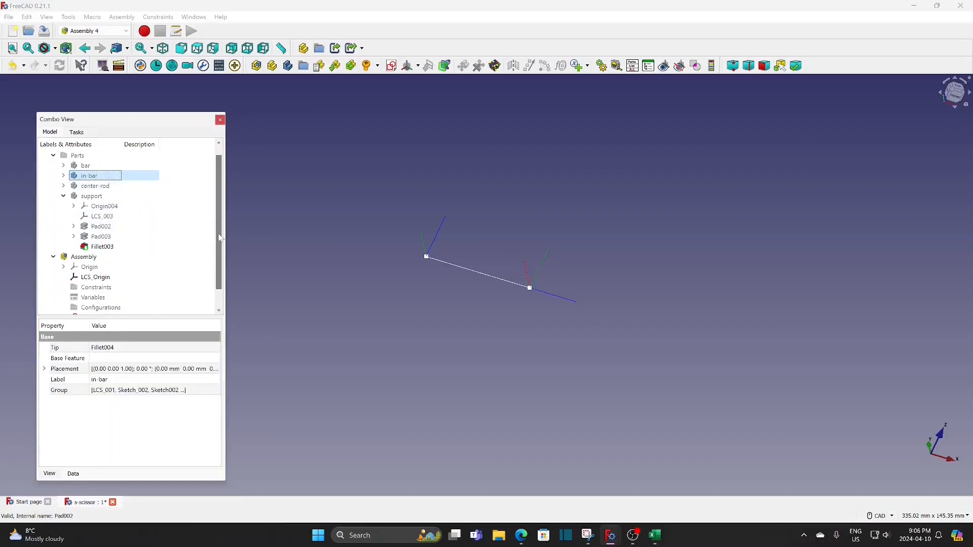
pyautogui.click(102, 259)
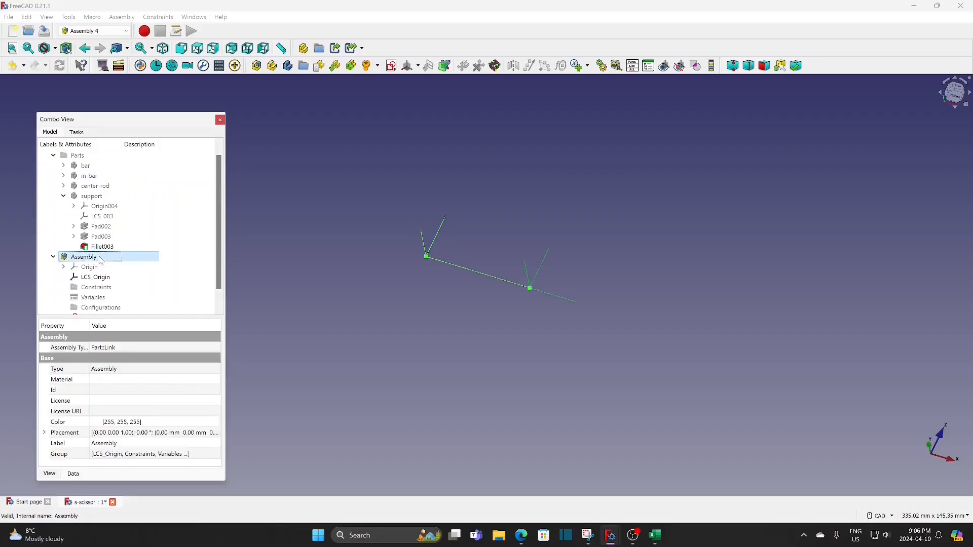
pyautogui.click(335, 66)
pyautogui.click(475, 182)
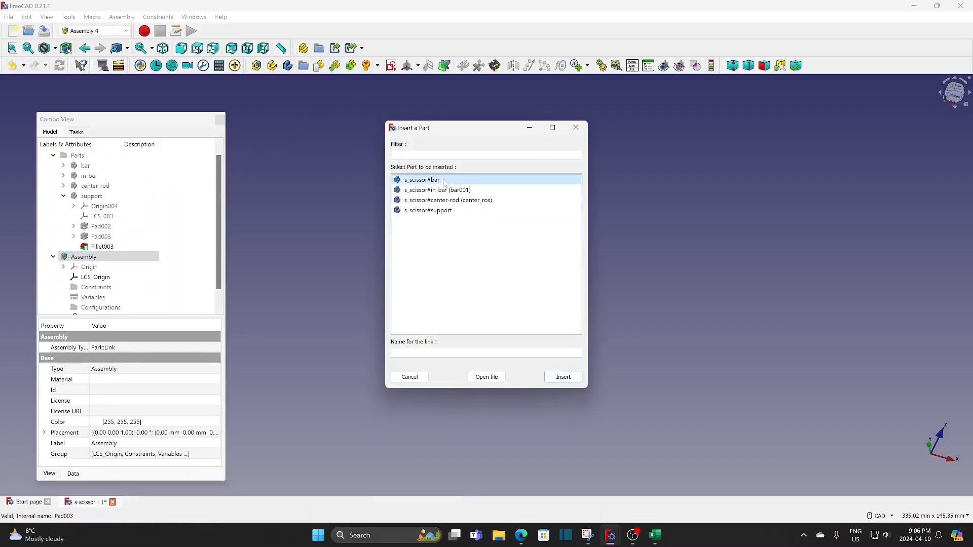
pyautogui.click(555, 381)
pyautogui.click(152, 206)
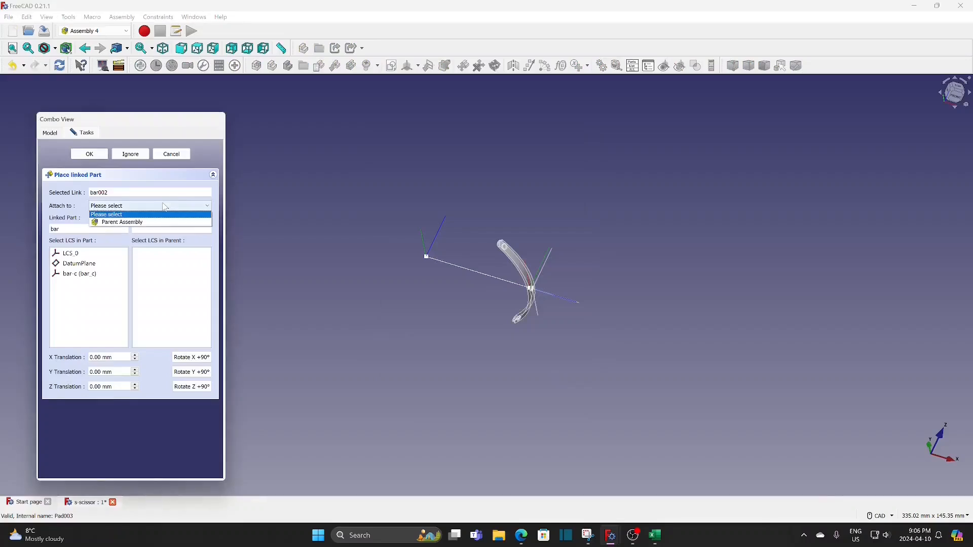
pyautogui.click(152, 219)
pyautogui.click(159, 266)
pyautogui.click(91, 274)
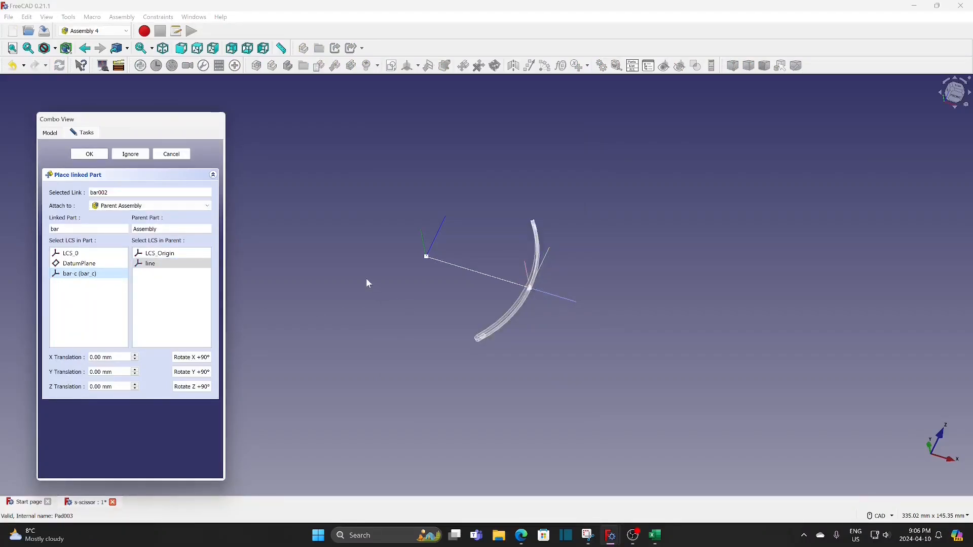
# Offset the inserted bar by a Z translation of 1 mm and accept its placement
pyautogui.moveTo(366, 278); pyautogui.dragTo(266, 102, button='middle')
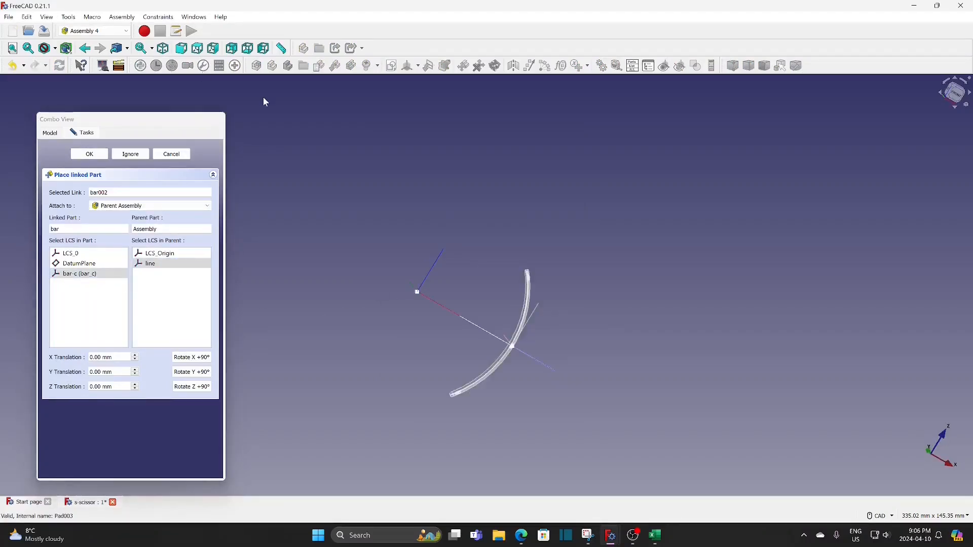
pyautogui.click(947, 100)
pyautogui.moveTo(643, 355); pyautogui.dragTo(635, 321, button='middle')
pyautogui.scroll(3, 590, 323)
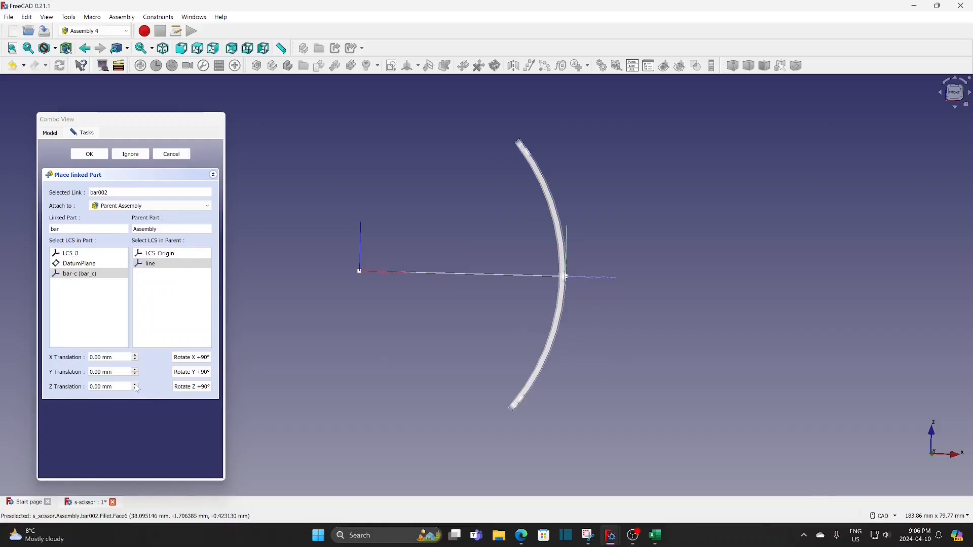
pyautogui.click(135, 384)
pyautogui.scroll(2, 389, 314)
pyautogui.moveTo(388, 314); pyautogui.dragTo(383, 325, button='middle')
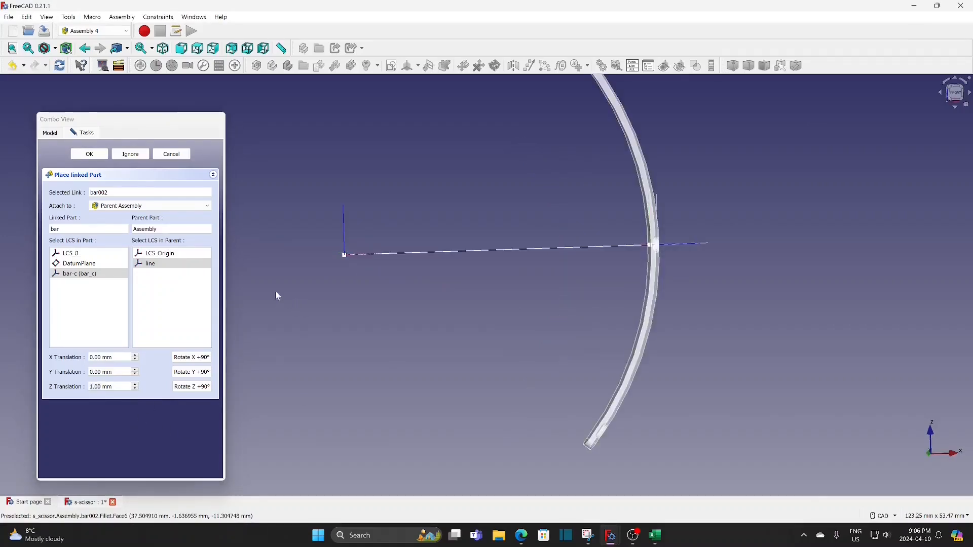
pyautogui.click(99, 156)
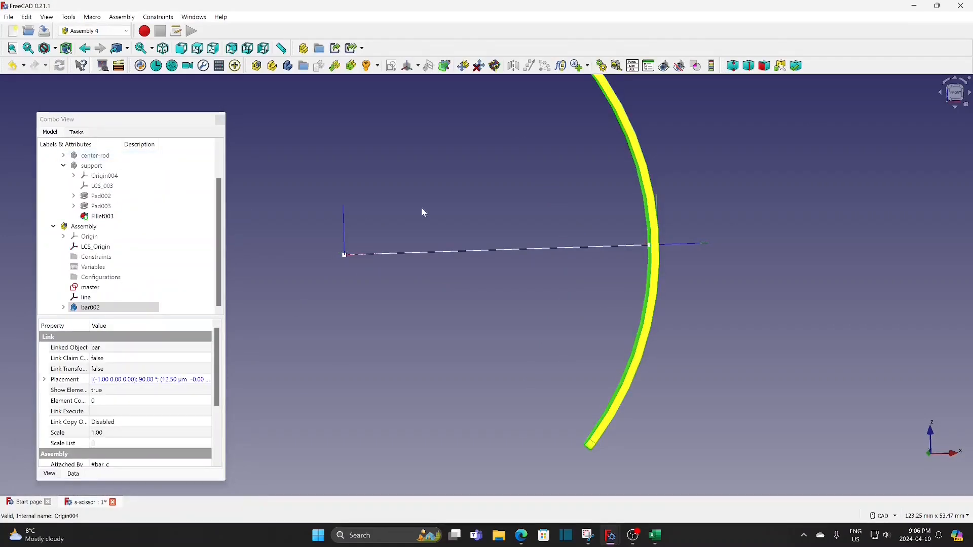
# Insert the in-bar part into the assembly and attach its in-bar-c coordinate system to bar-c of the placed bar002
pyautogui.scroll(-3, 421, 203)
pyautogui.click(334, 65)
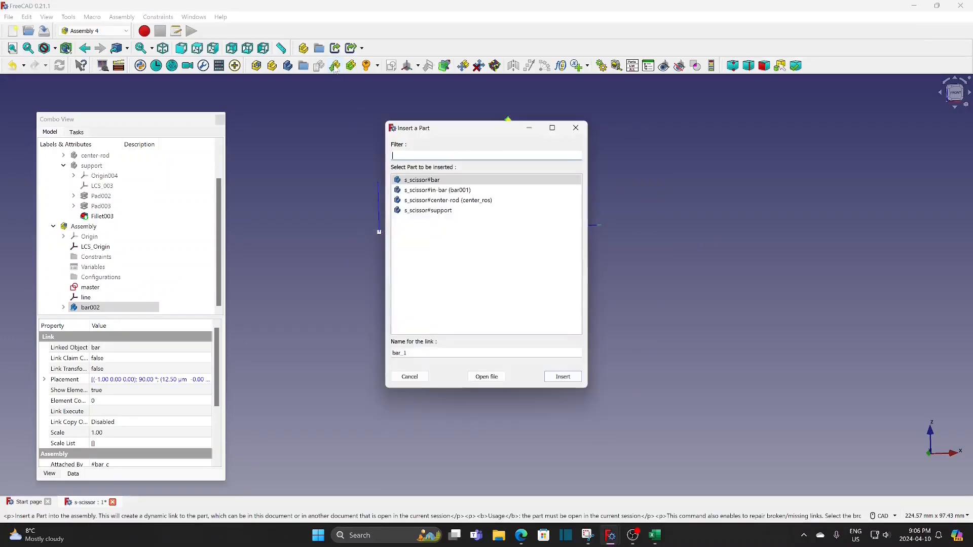
pyautogui.click(459, 191)
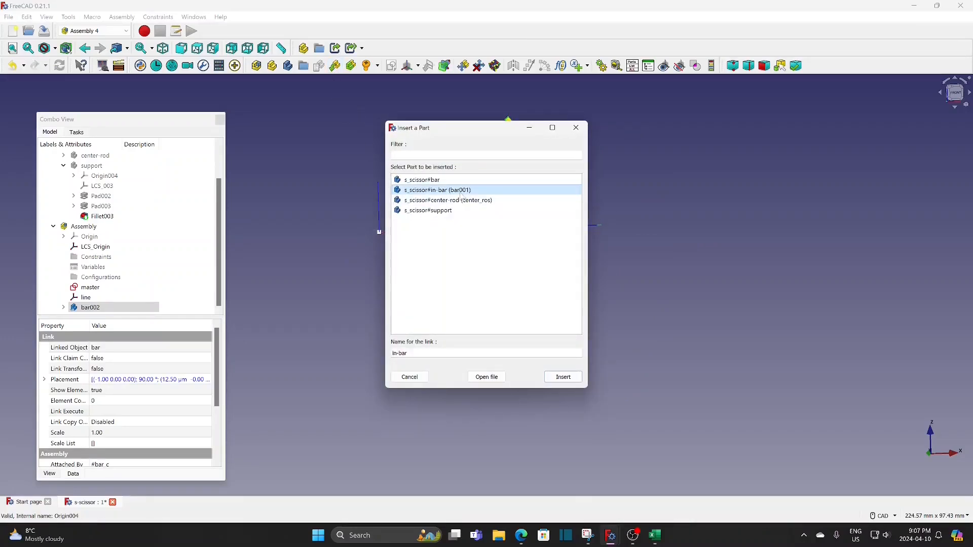
pyautogui.click(554, 377)
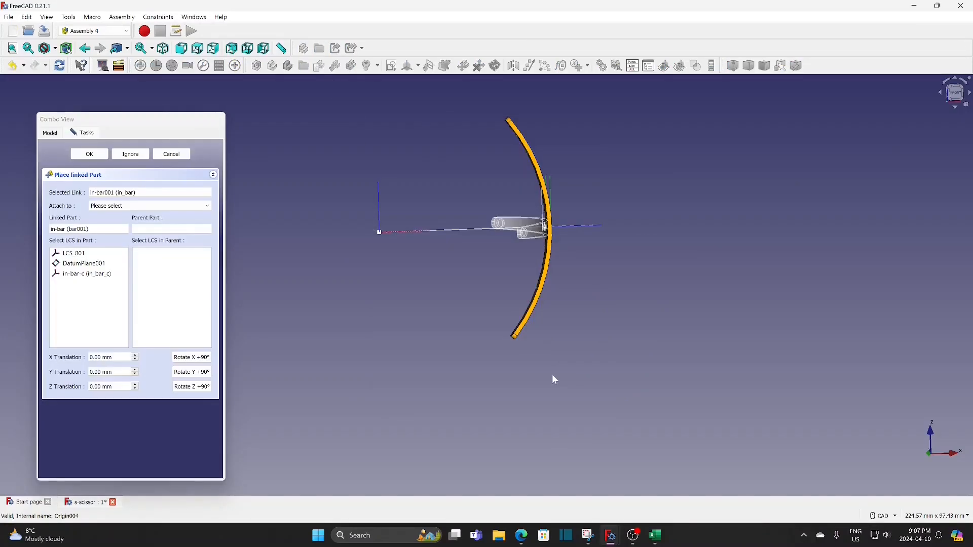
pyautogui.click(152, 206)
pyautogui.click(152, 229)
pyautogui.click(157, 274)
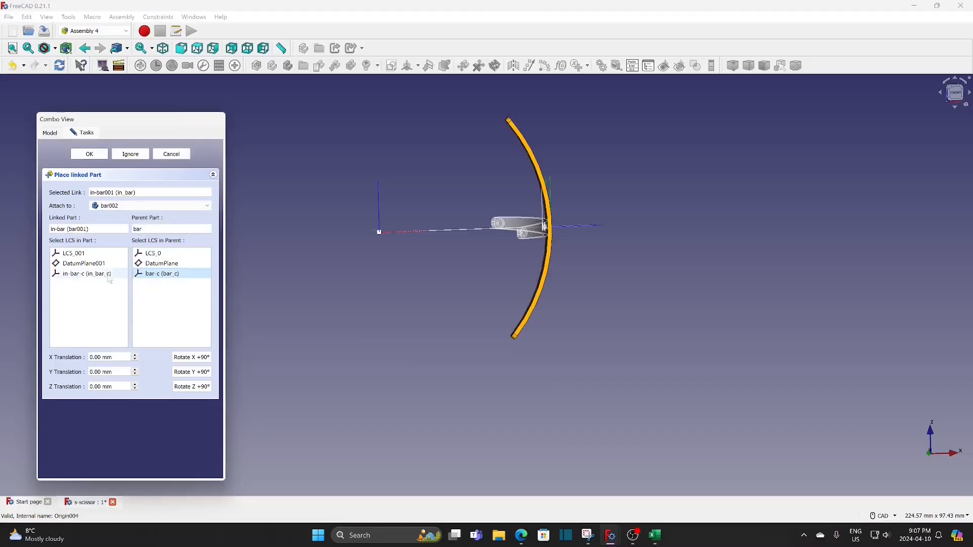
pyautogui.click(100, 275)
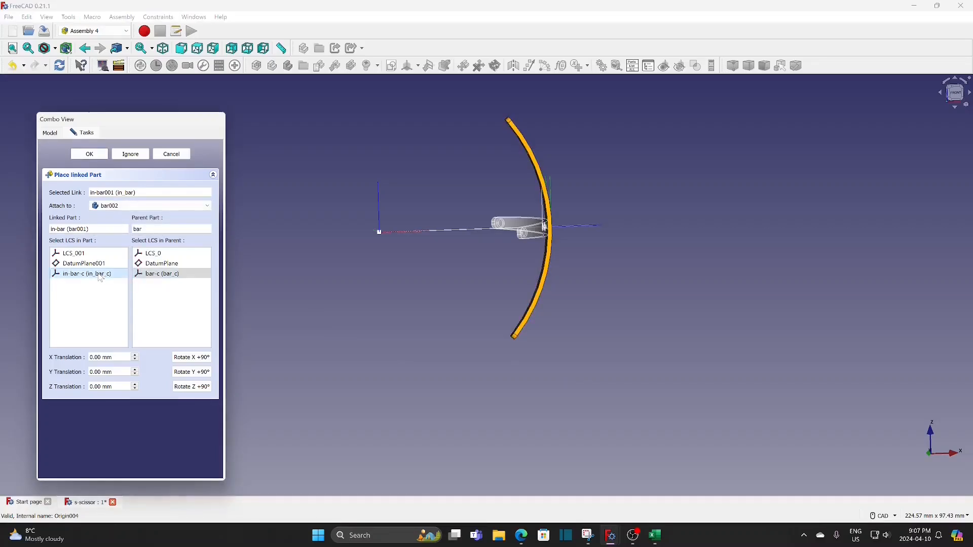
# Set the in-bar's Z translation to -2 mm and accept its placement
pyautogui.click(136, 385)
pyautogui.click(135, 389)
pyautogui.click(134, 389)
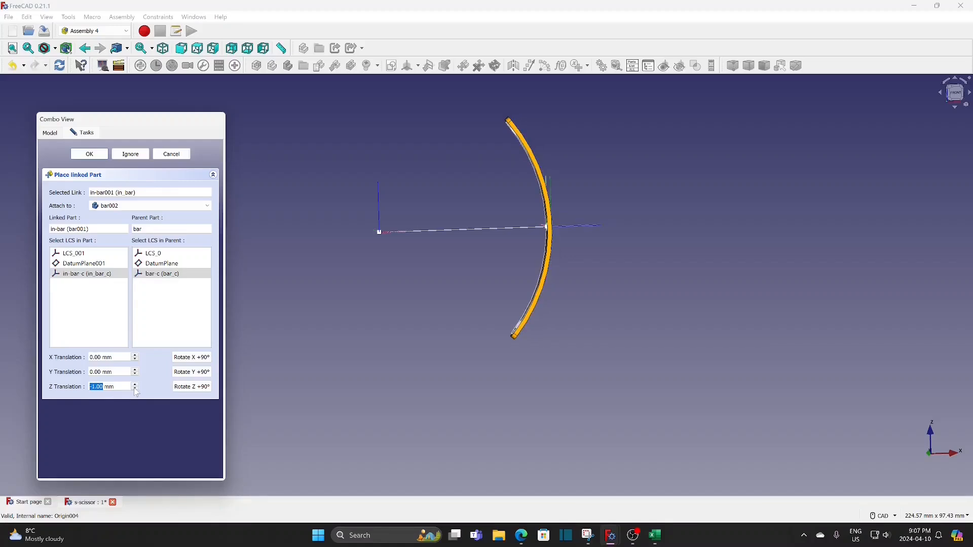
pyautogui.click(135, 389)
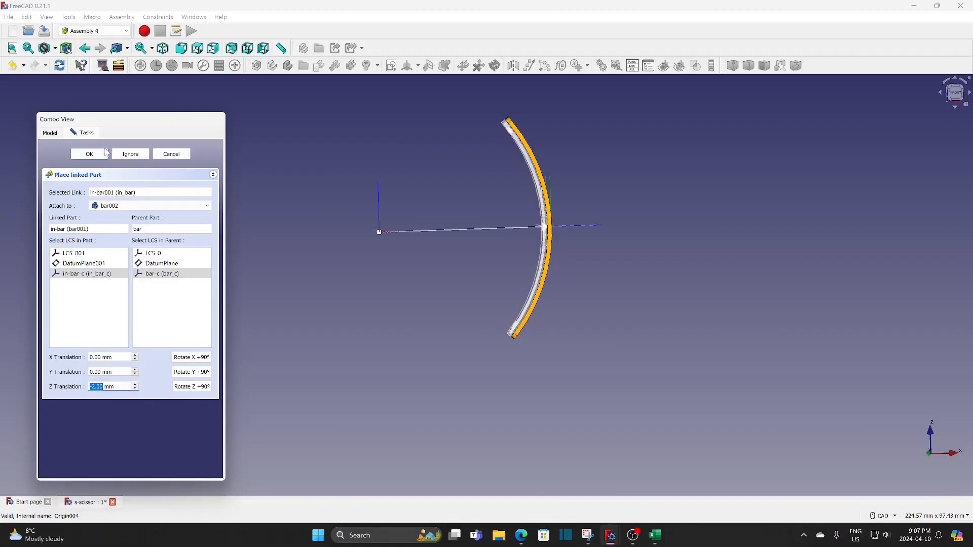
pyautogui.click(89, 154)
pyautogui.click(448, 292)
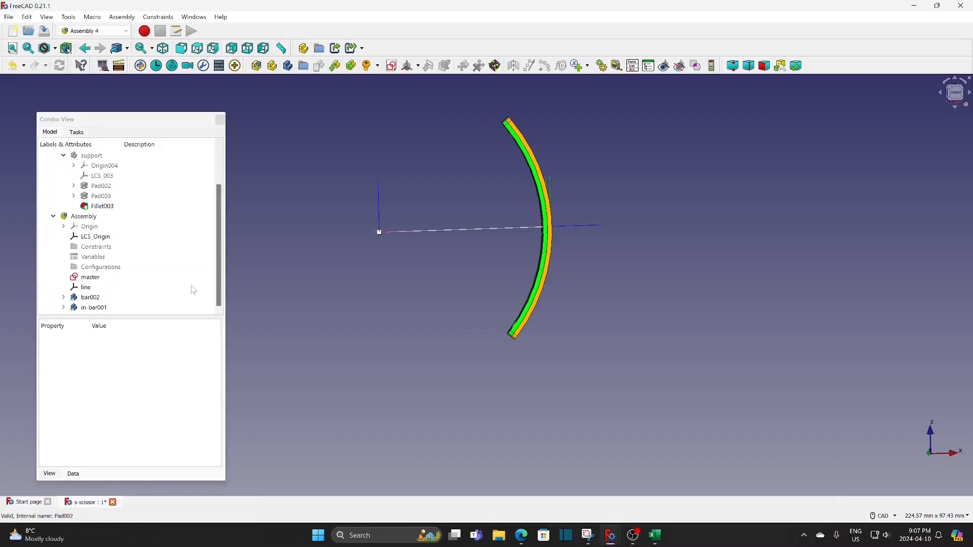
# Create a circular array of bar002 around the Z axis of LCS_Origin with a count of 6
pyautogui.click(103, 299)
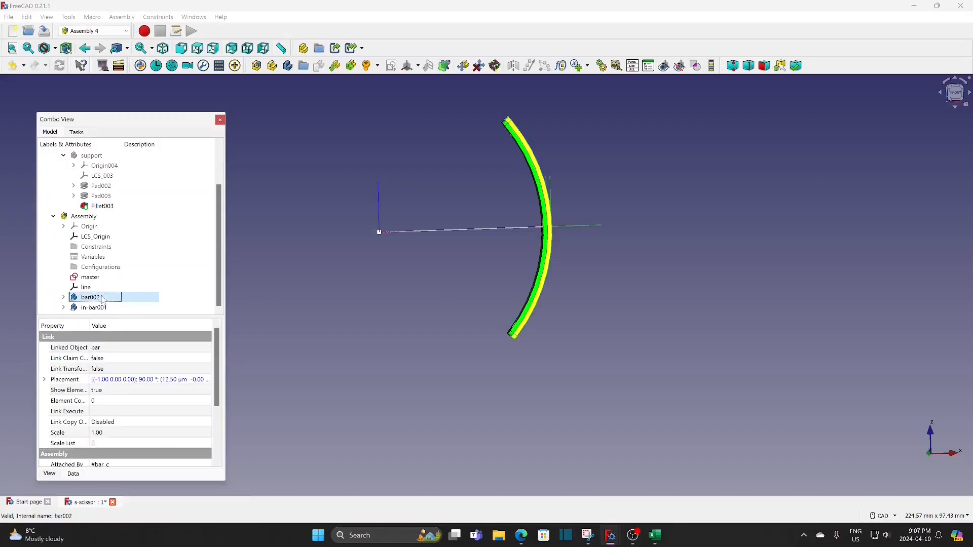
pyautogui.keyDown('ctrl'); pyautogui.click(378, 210); pyautogui.keyUp('ctrl')
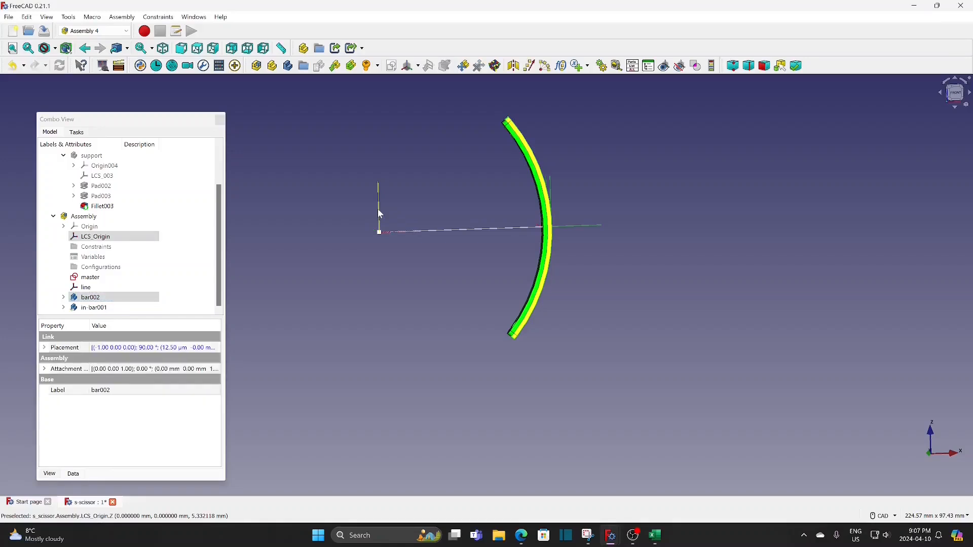
pyautogui.click(545, 65)
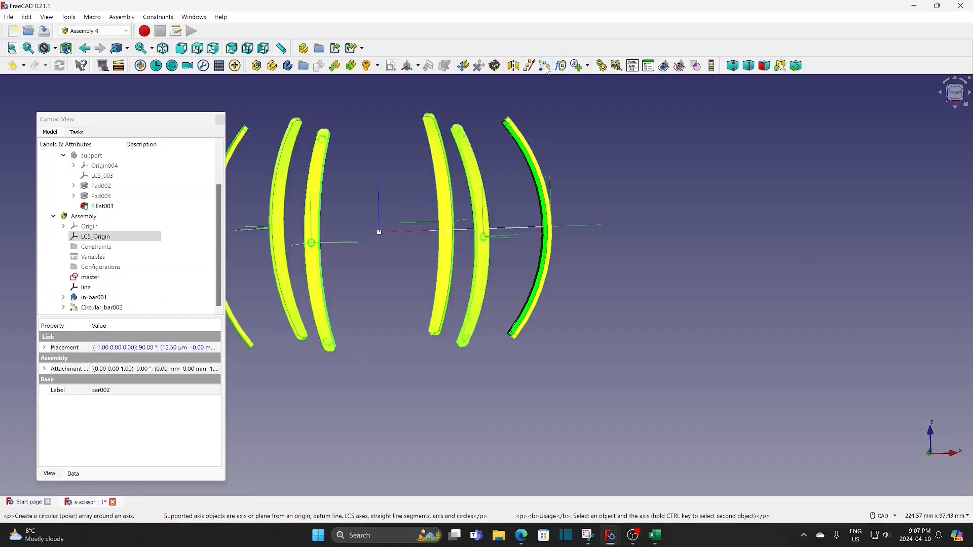
pyautogui.click(92, 379)
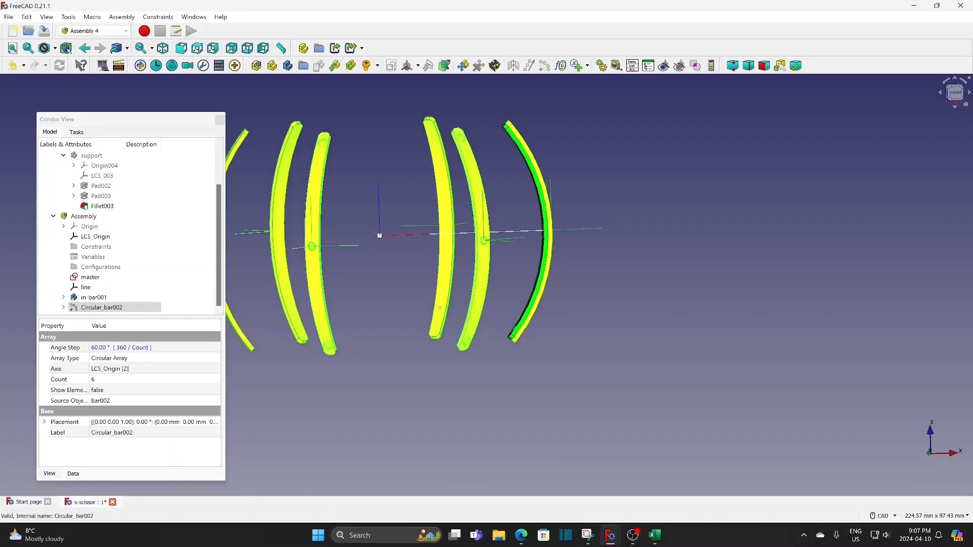
pyautogui.moveTo(393, 296); pyautogui.dragTo(505, 332, button='middle')
pyautogui.click(505, 321)
# Create a circular array of in-bar001 around the Z axis of LCS_Origin with a count of 6
pyautogui.click(100, 299)
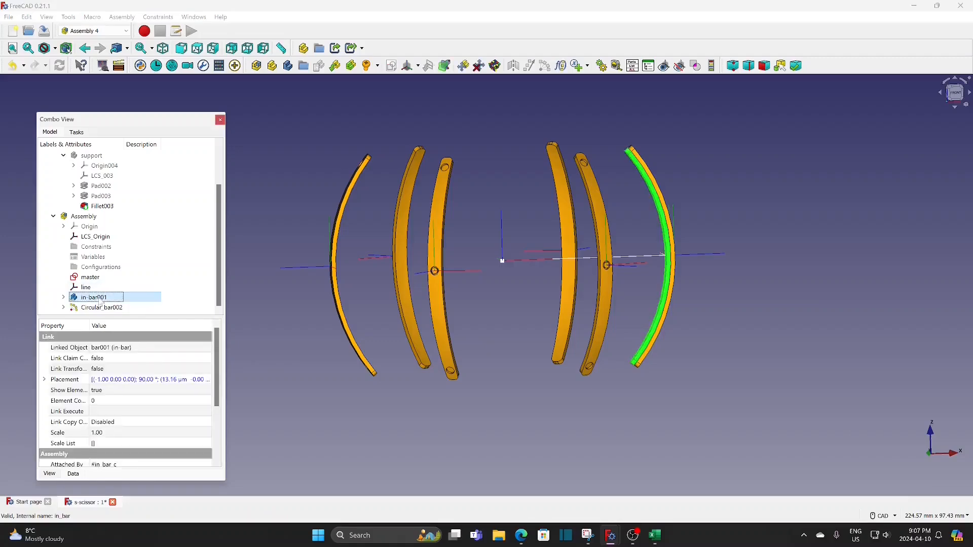
pyautogui.keyDown('ctrl'); pyautogui.click(502, 234); pyautogui.keyUp('ctrl')
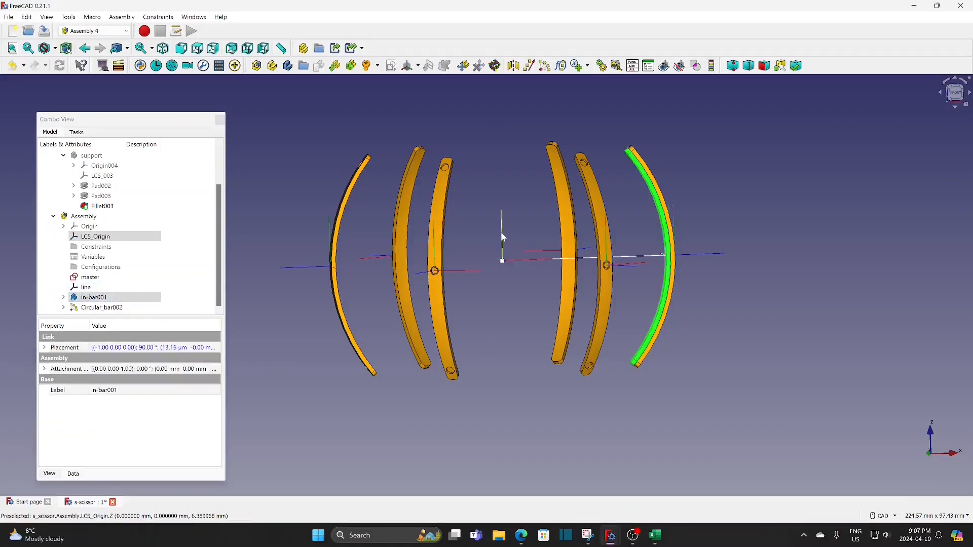
pyautogui.click(544, 66)
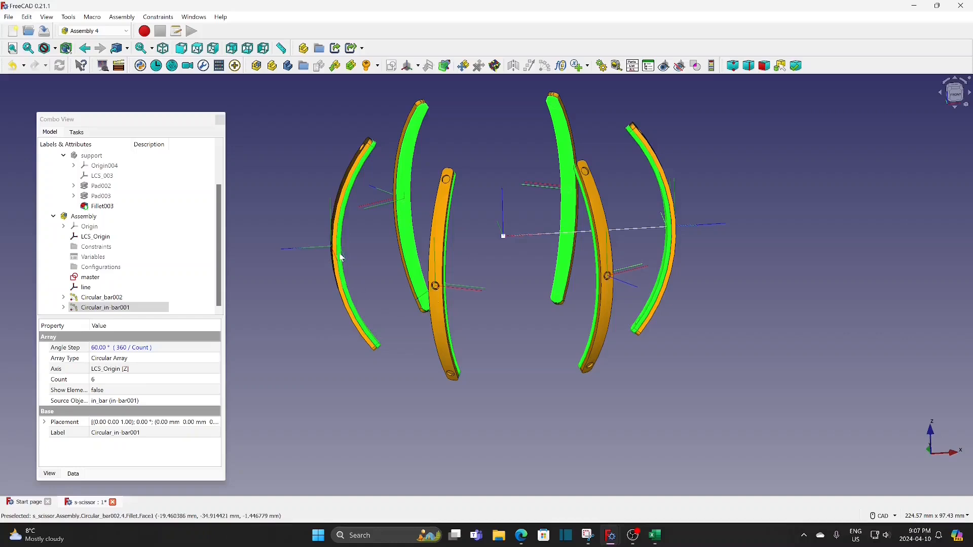
# Replace the angle step formula of the circular in-bar001 array with 20 degrees
pyautogui.click(185, 350)
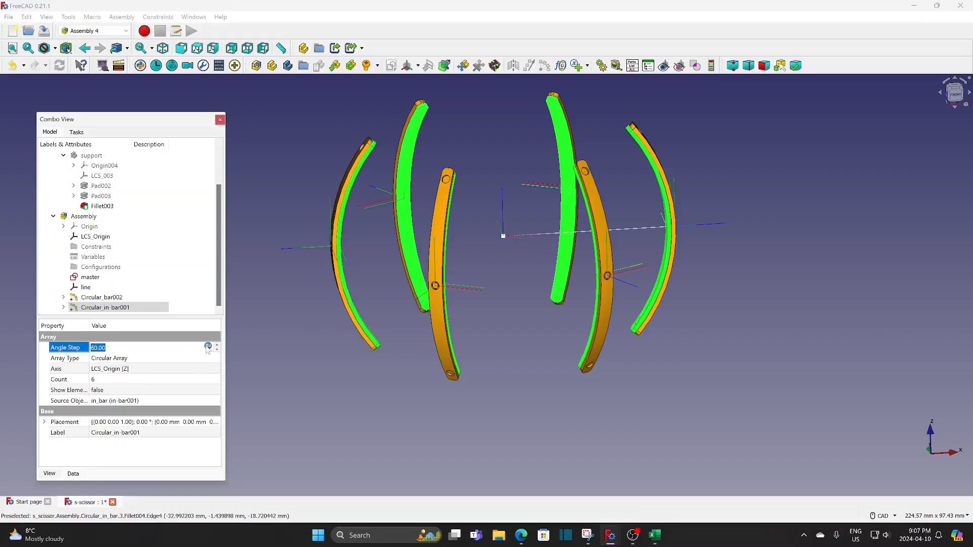
pyautogui.press('=')
pyautogui.write('20')
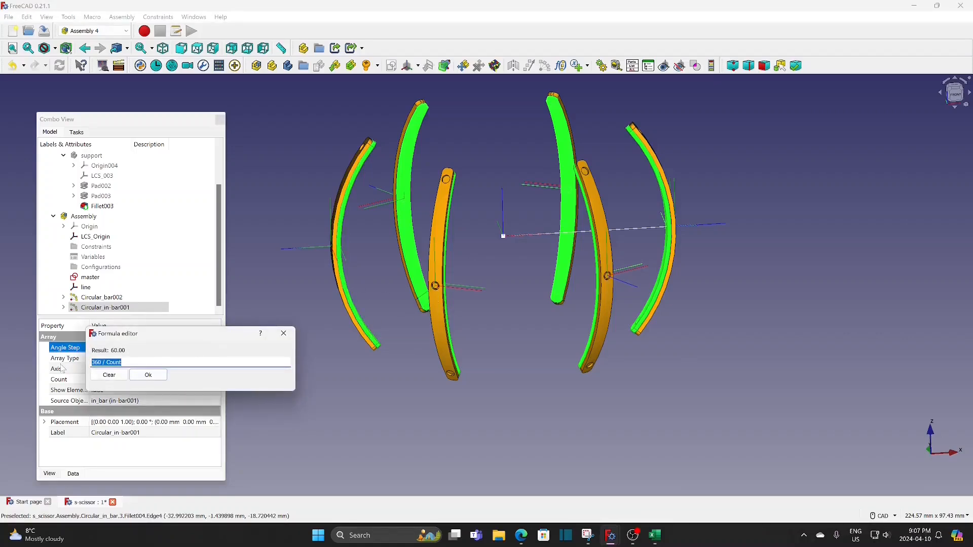
pyautogui.click(147, 376)
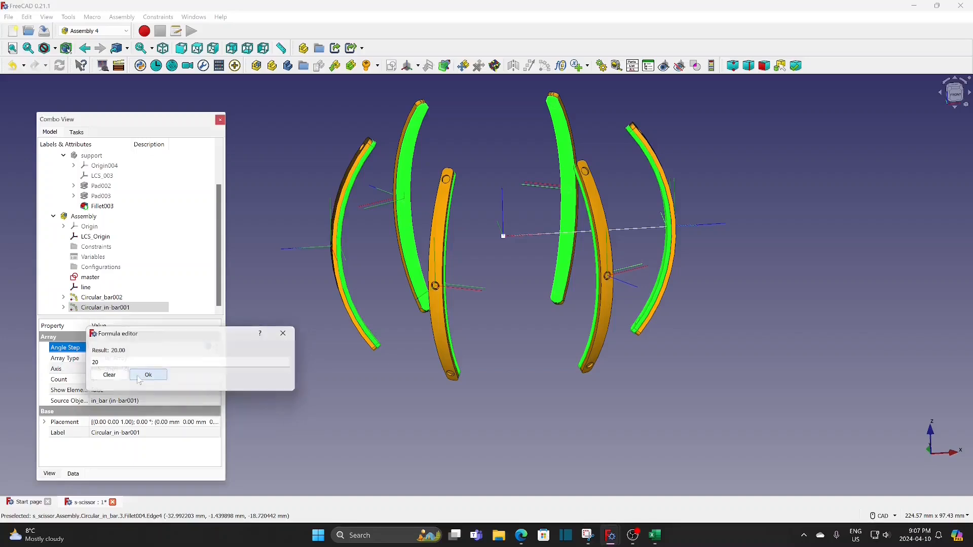
pyautogui.click(335, 383)
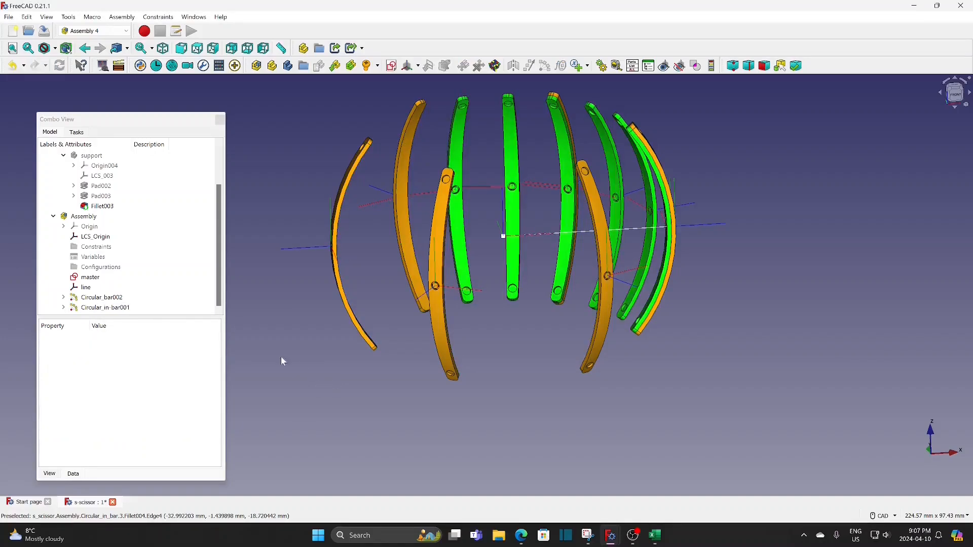
# Replace the angle step formula of the circular bar002 array with 20 degrees
pyautogui.click(147, 307)
pyautogui.press('Up')
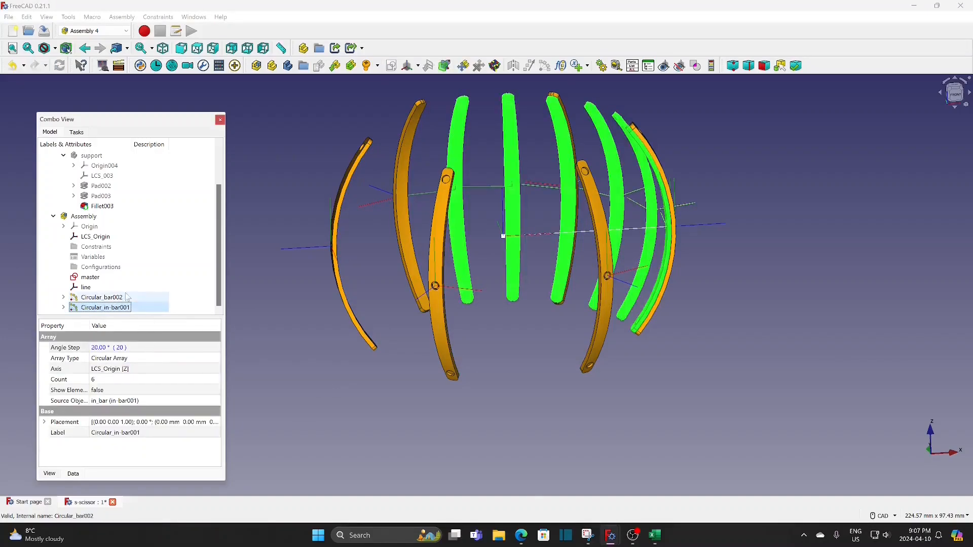
pyautogui.click(180, 351)
pyautogui.click(180, 348)
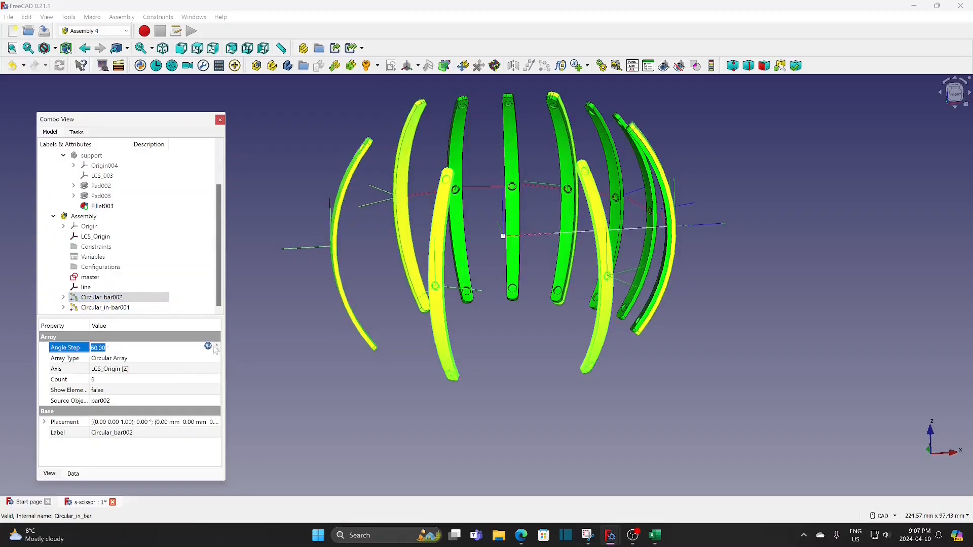
pyautogui.click(209, 347)
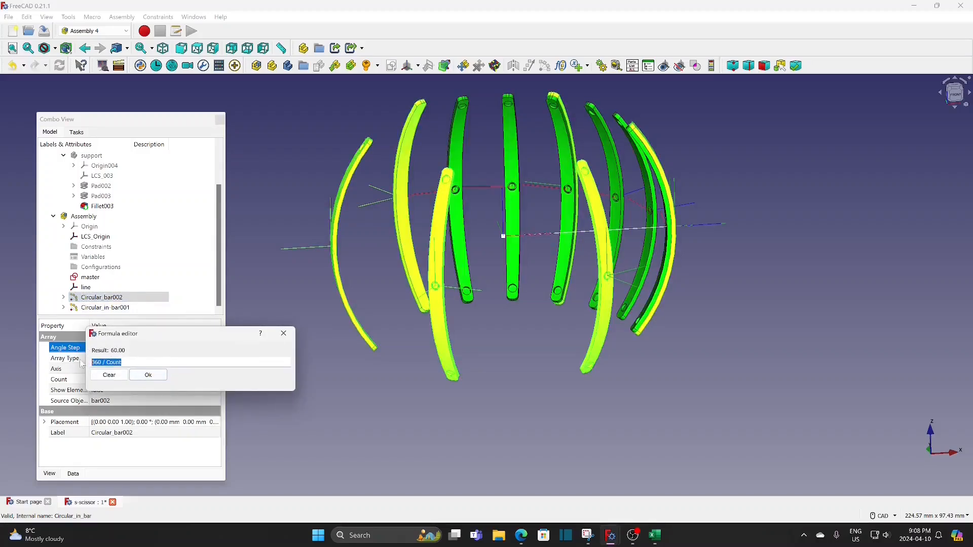
pyautogui.write('20')
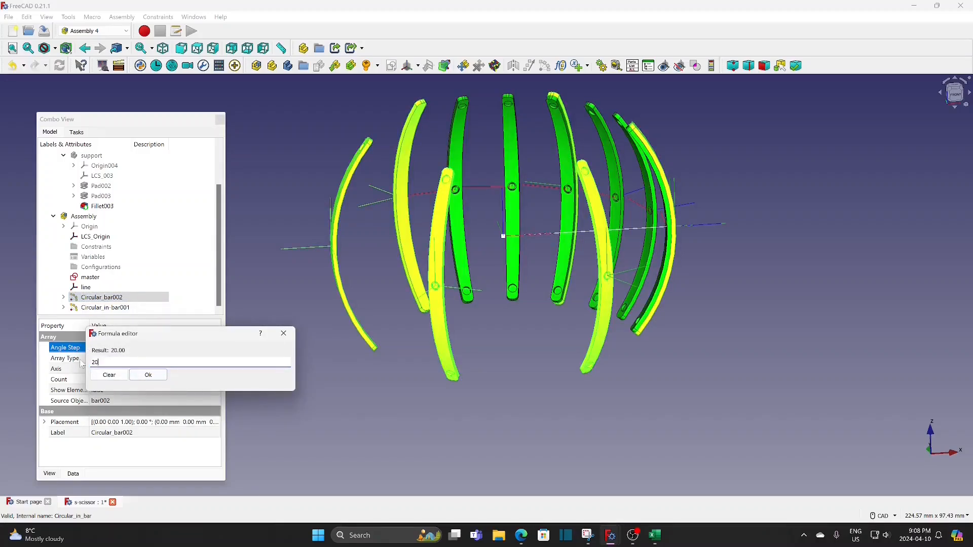
pyautogui.click(148, 375)
pyautogui.click(336, 382)
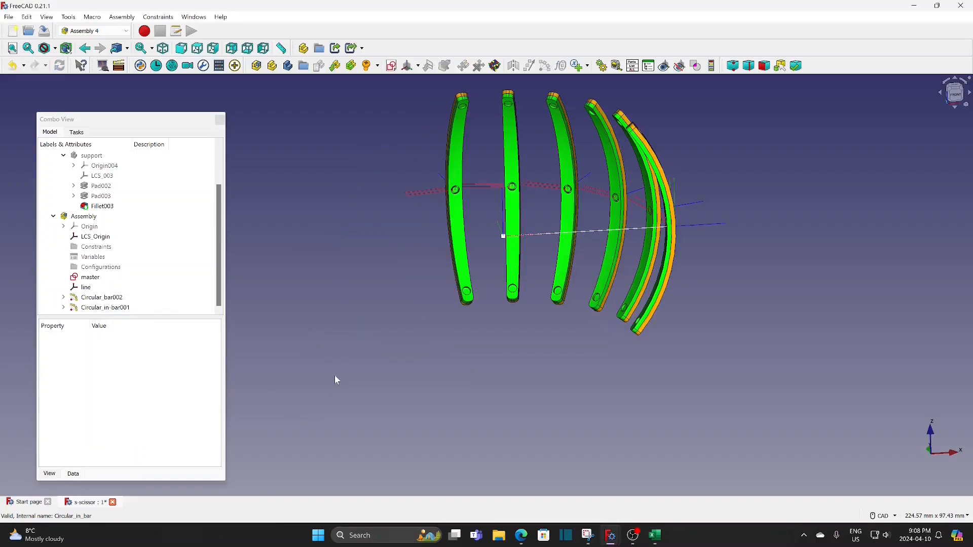
# Set the attachment offset angle of the bar-c coordinate system inside the arrayed bar002 to 30 degrees
pyautogui.click(63, 297)
pyautogui.scroll(-1, 76, 301)
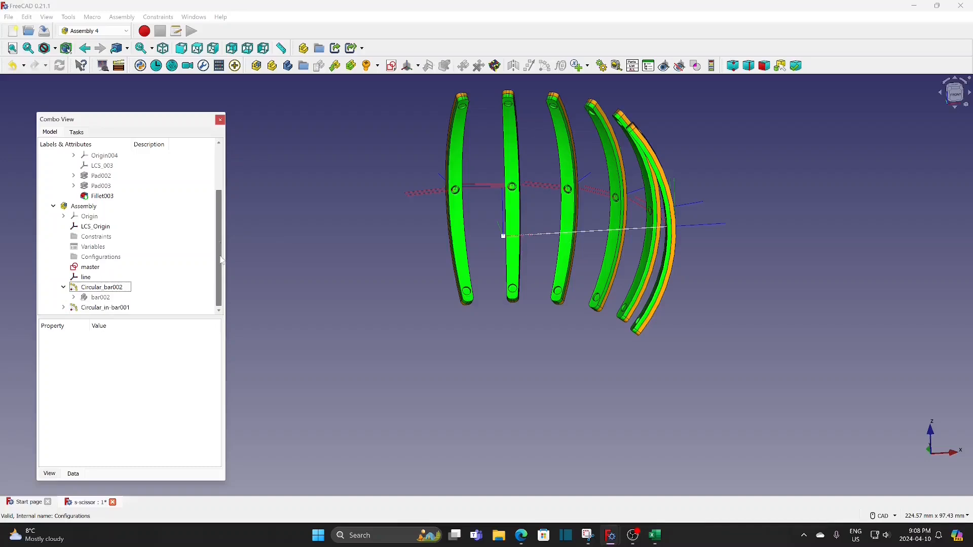
pyautogui.click(74, 298)
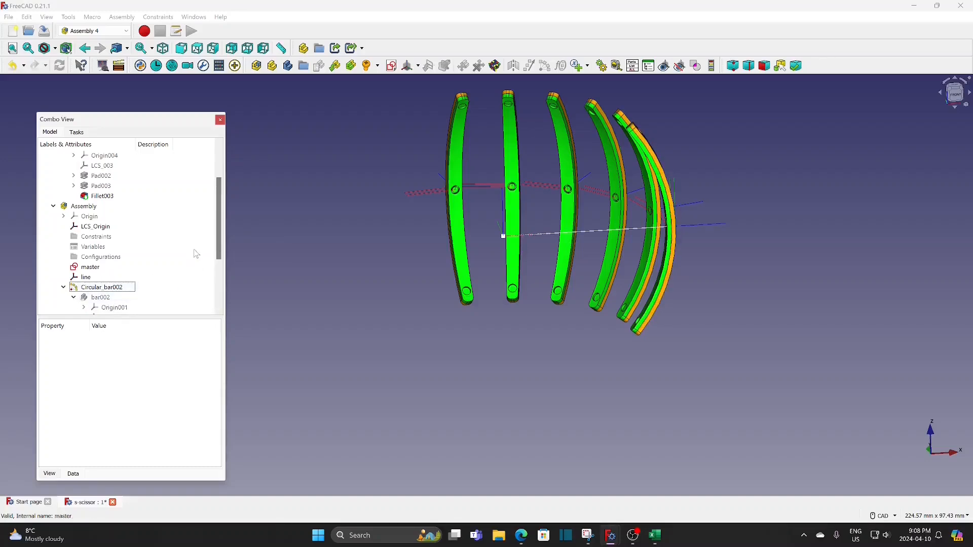
pyautogui.moveTo(221, 232); pyautogui.dragTo(217, 276)
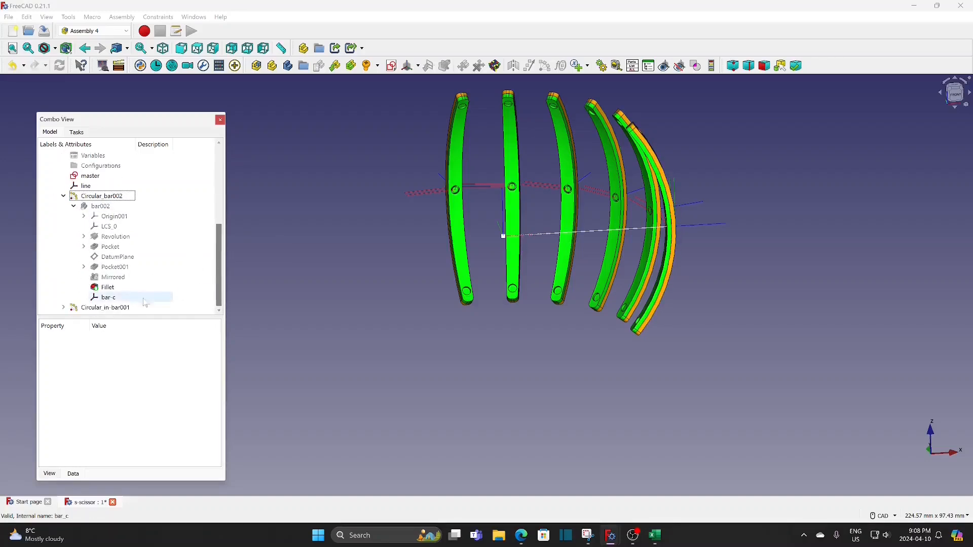
pyautogui.click(127, 300)
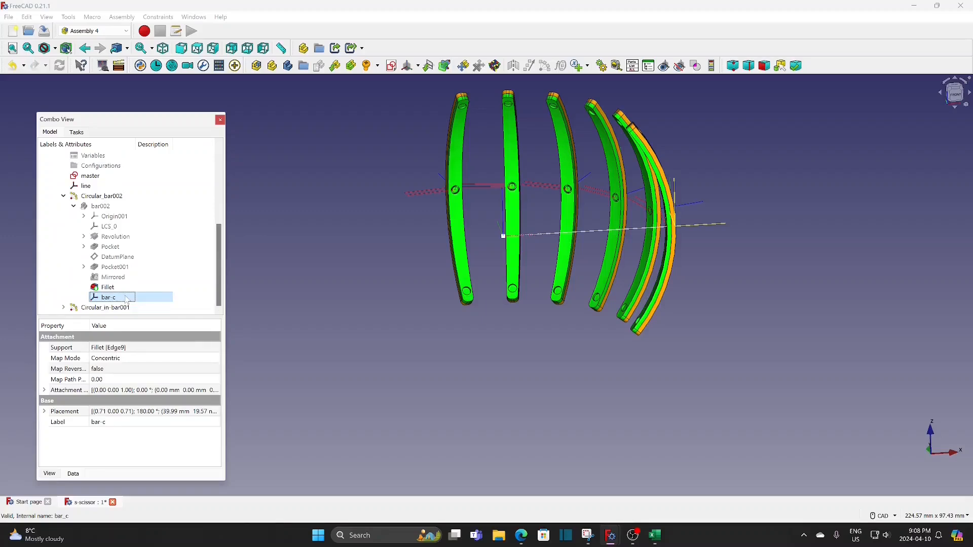
pyautogui.click(45, 391)
pyautogui.click(54, 411)
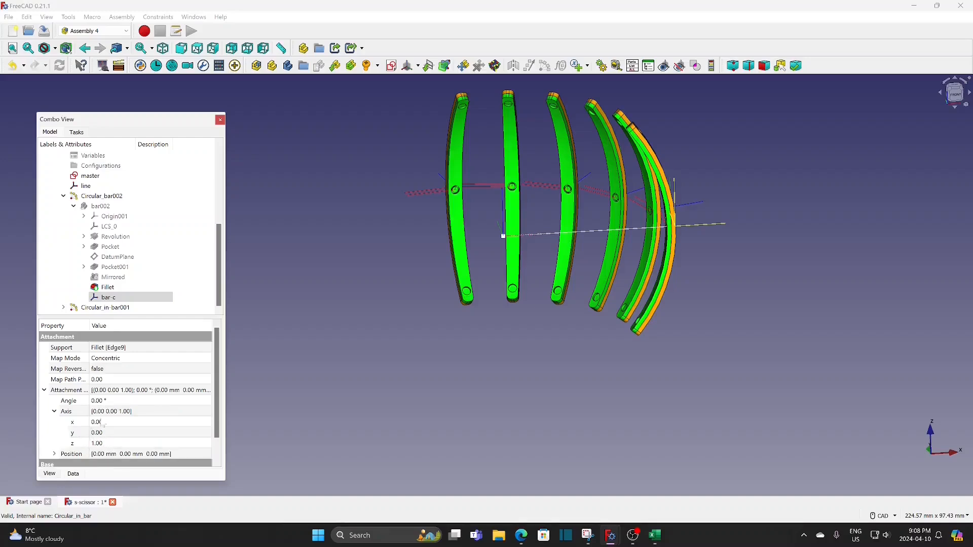
pyautogui.click(121, 403)
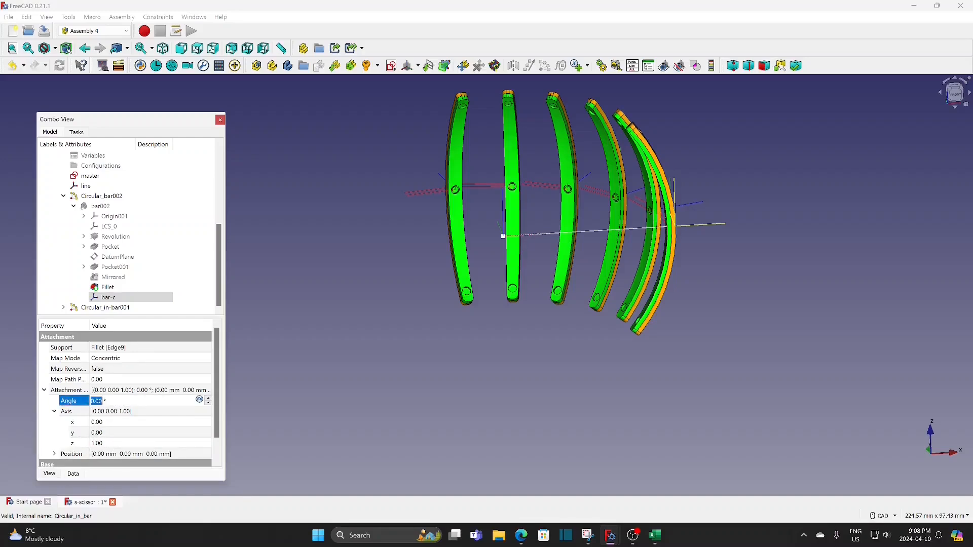
pyautogui.write('30')
pyautogui.click(254, 385)
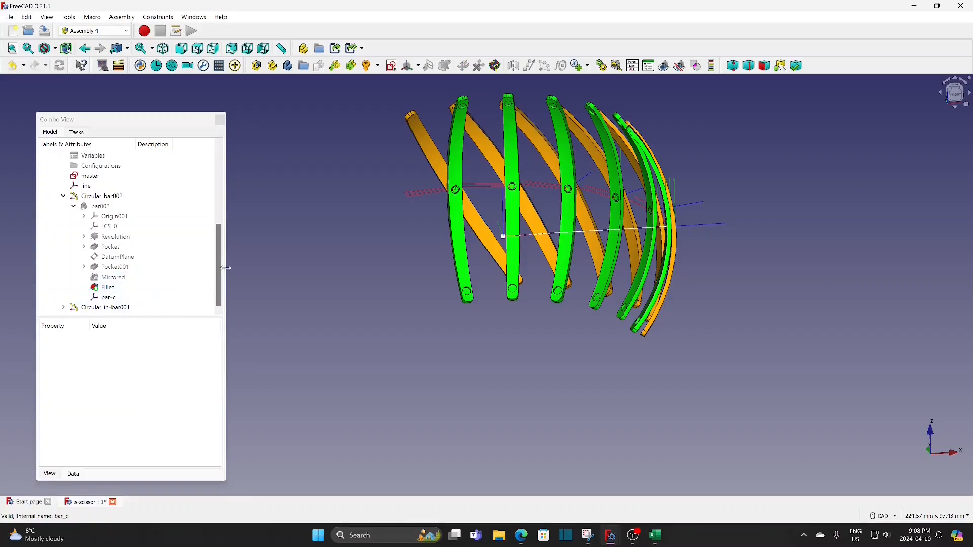
# Set the attachment offset angle of the in-bar-c coordinate system inside the arrayed in-bar001 to -30 degrees
pyautogui.click(63, 308)
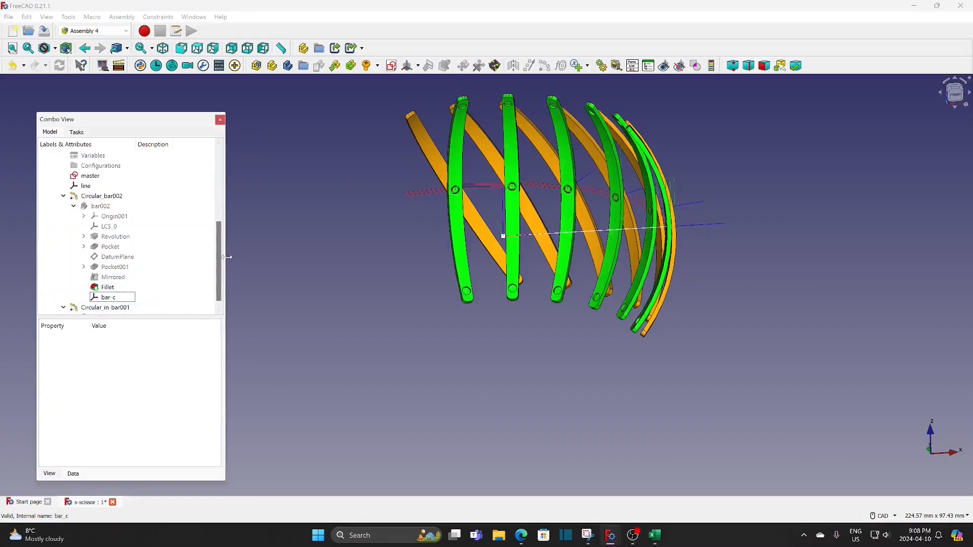
pyautogui.scroll(-1, 222, 253)
pyautogui.click(81, 308)
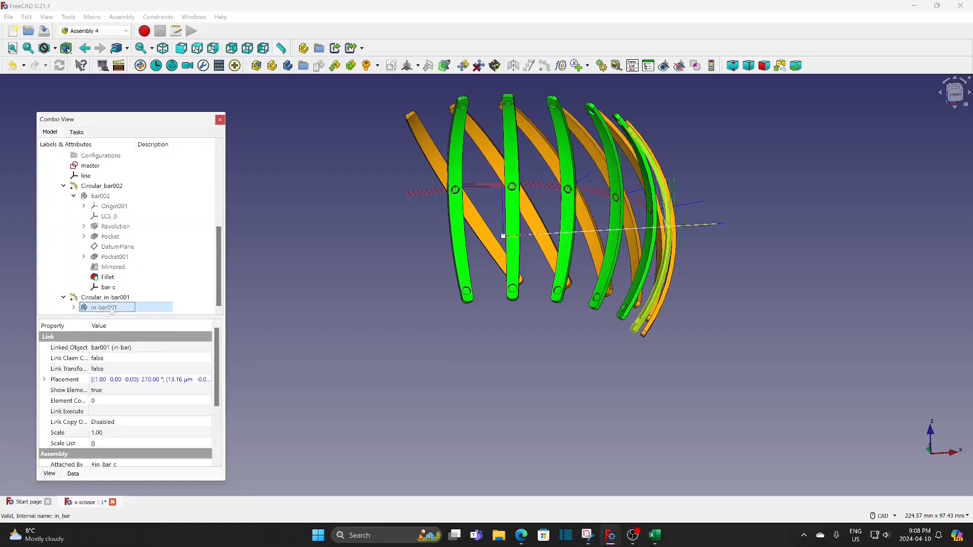
pyautogui.click(74, 308)
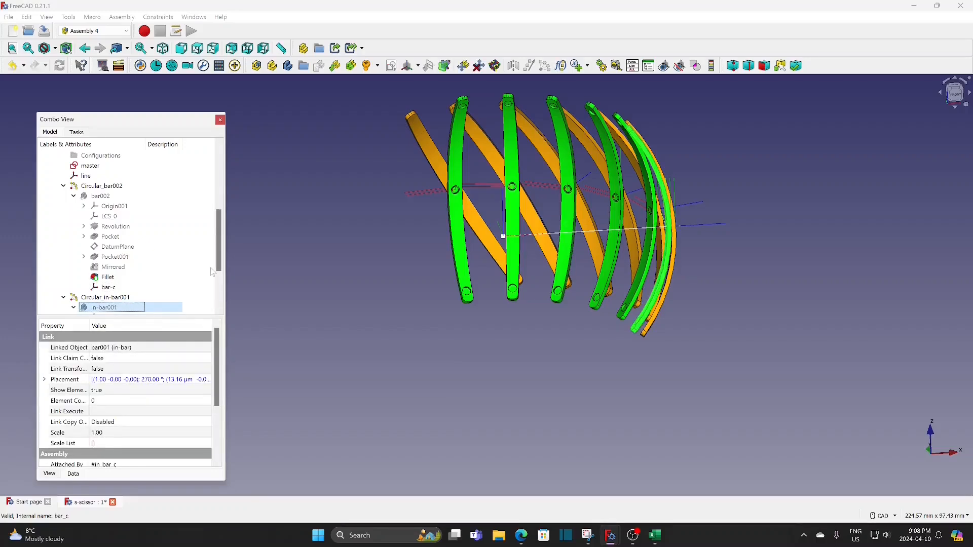
pyautogui.scroll(-3, 222, 244)
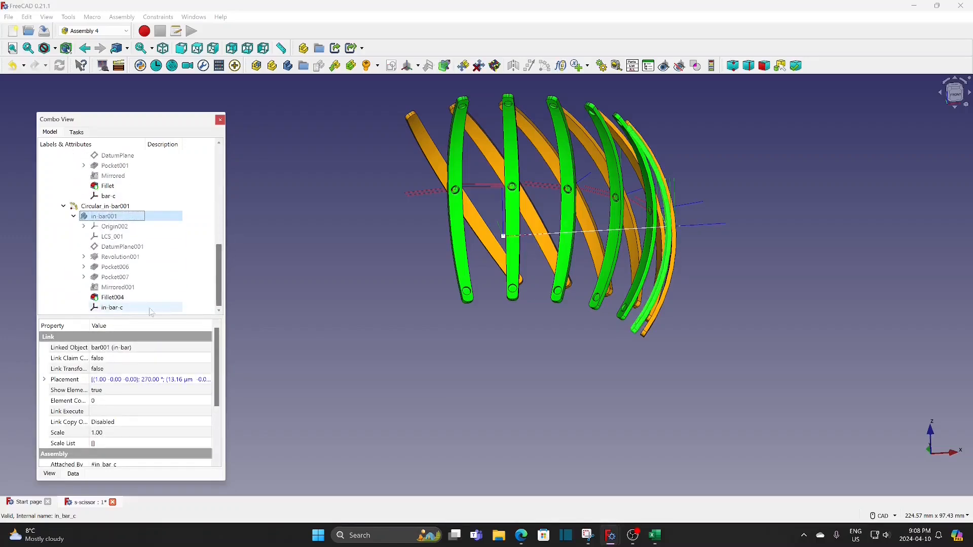
pyautogui.click(131, 308)
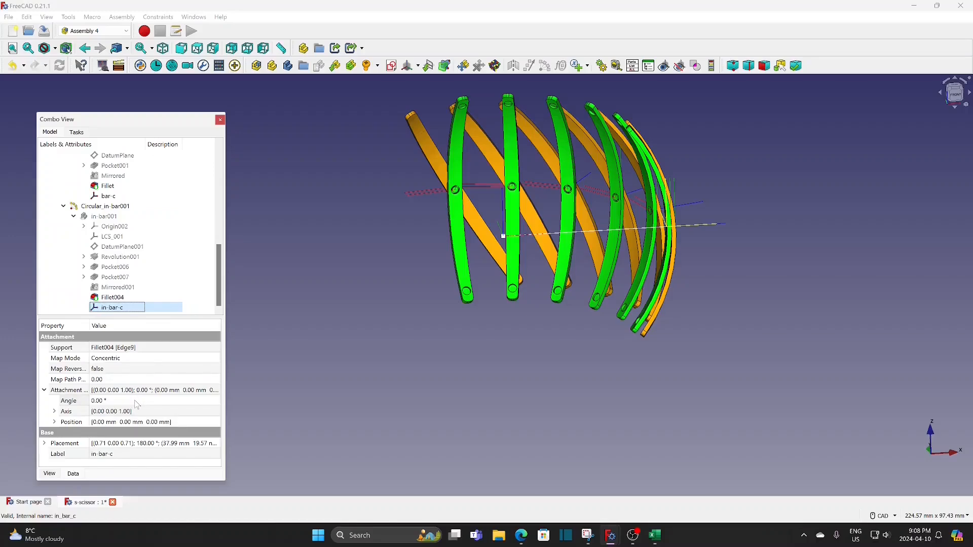
pyautogui.click(136, 401)
pyautogui.write('-')
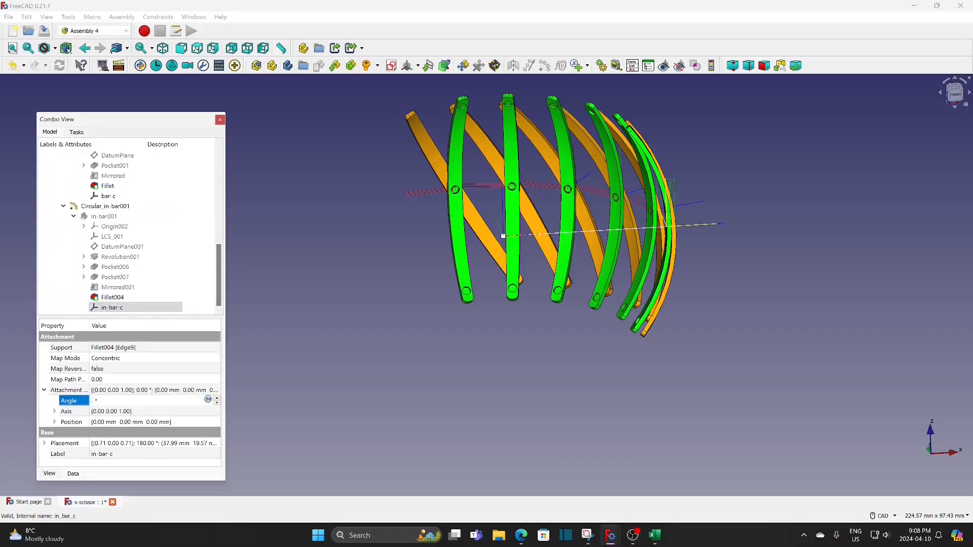
pyautogui.write('30')
pyautogui.click(286, 404)
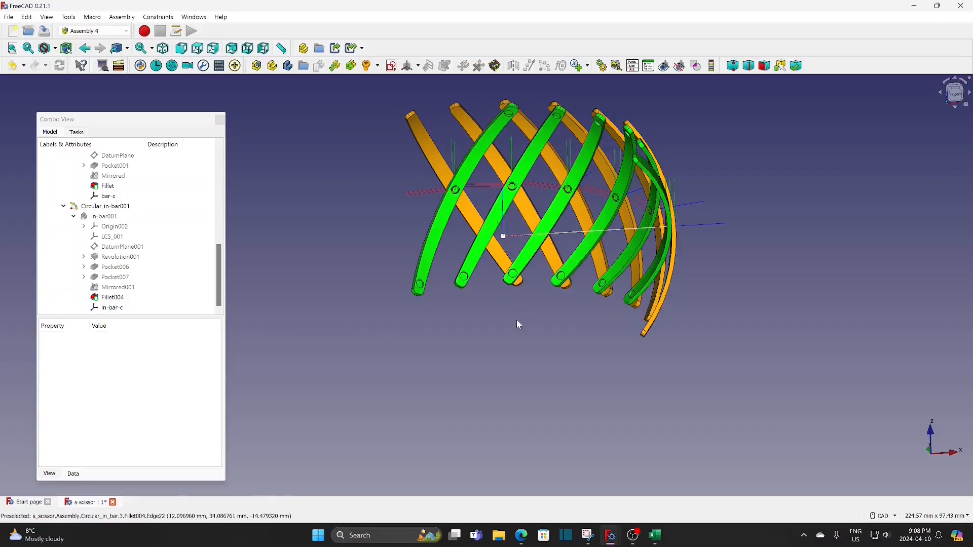
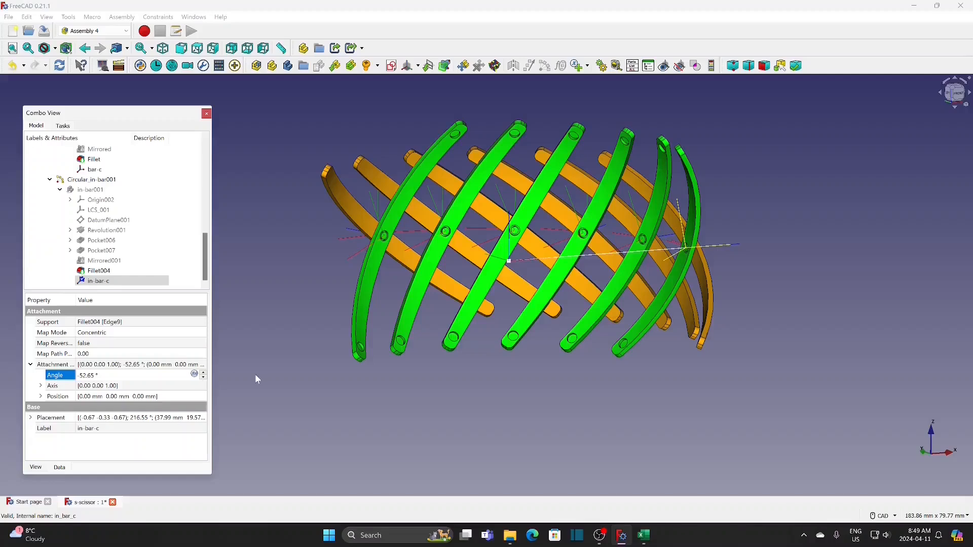
# Replace the angle step formula of the circular bar002 array with 60 degrees
pyautogui.click(256, 376)
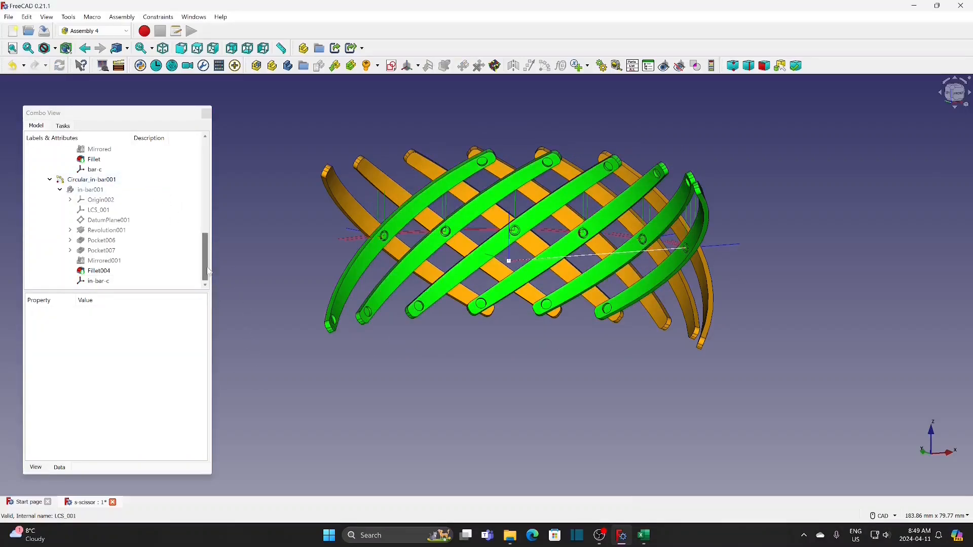
pyautogui.scroll(4, 152, 211)
pyautogui.click(107, 190)
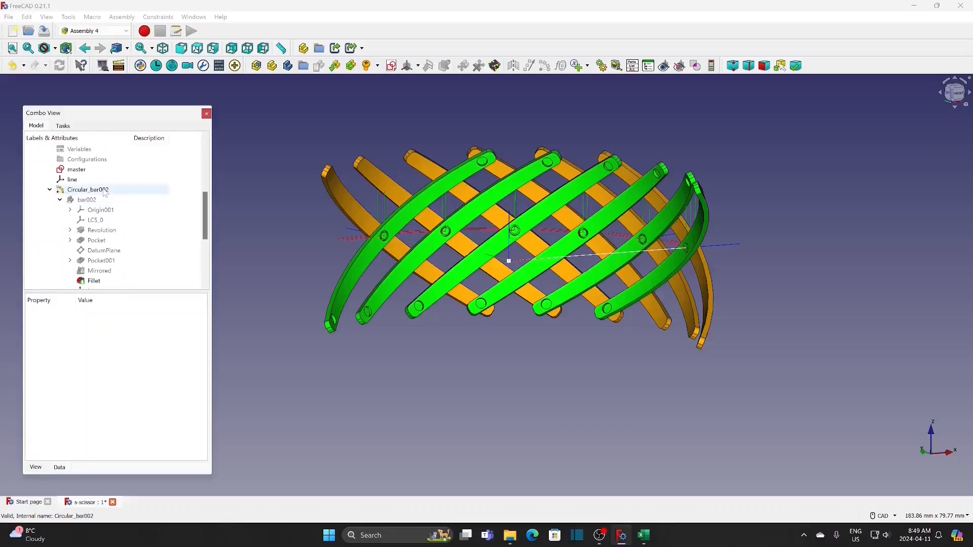
pyautogui.click(164, 325)
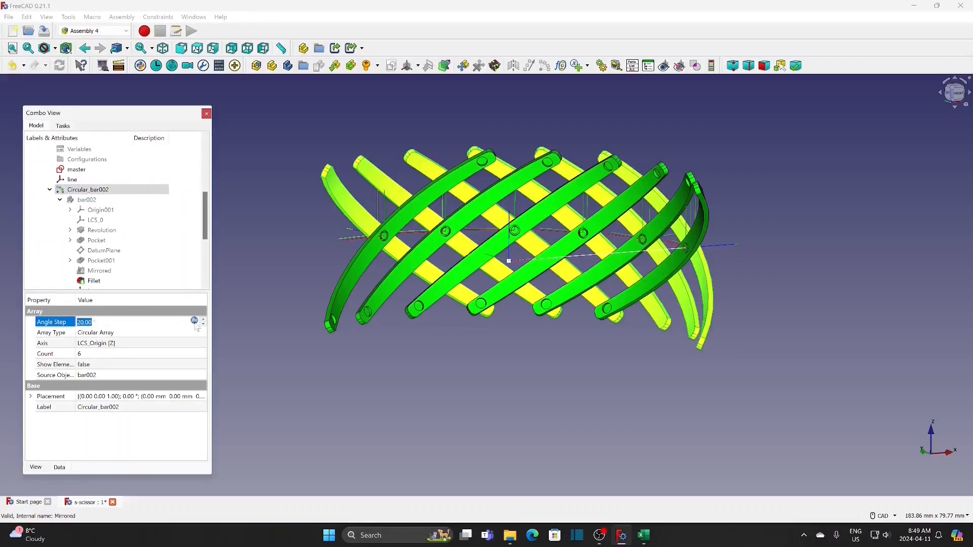
pyautogui.click(195, 322)
pyautogui.write('60')
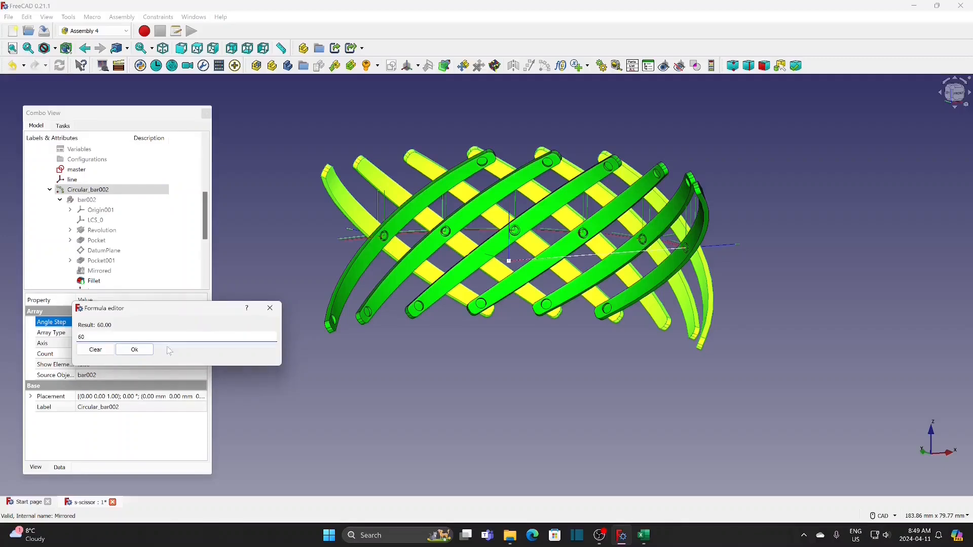
pyautogui.click(133, 350)
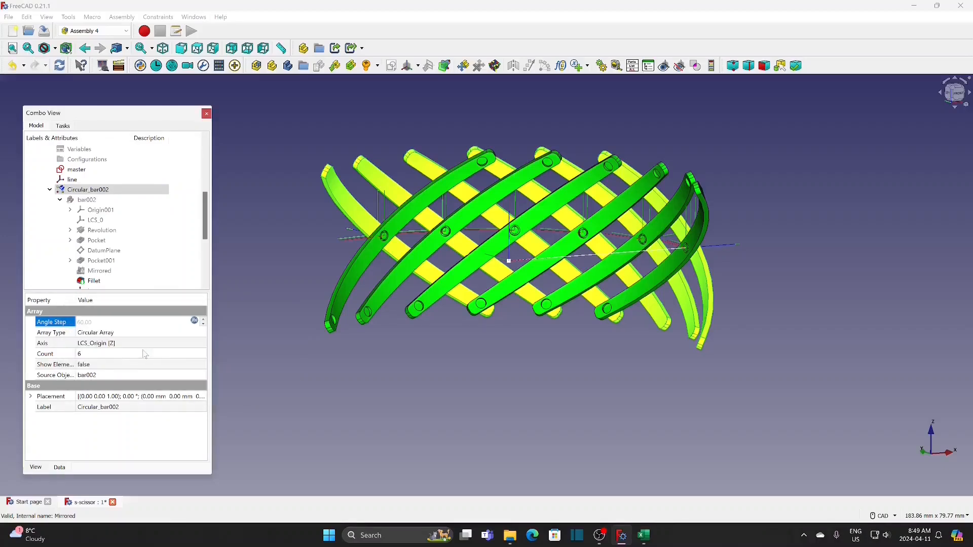
pyautogui.click(241, 342)
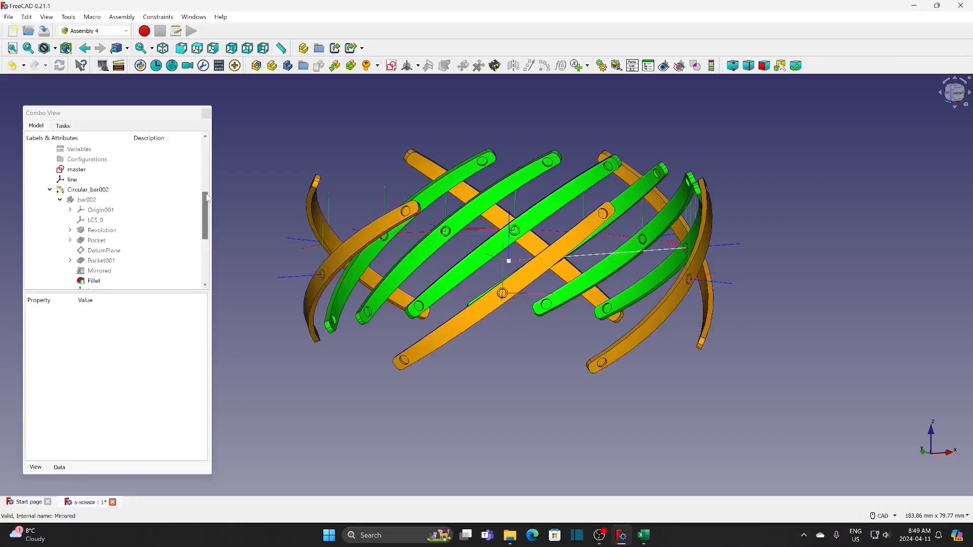
# Replace the angle step formula of the circular in-bar001 array with 60 degrees
pyautogui.scroll(-1, 207, 218)
pyautogui.scroll(-1, 207, 218)
pyautogui.click(117, 230)
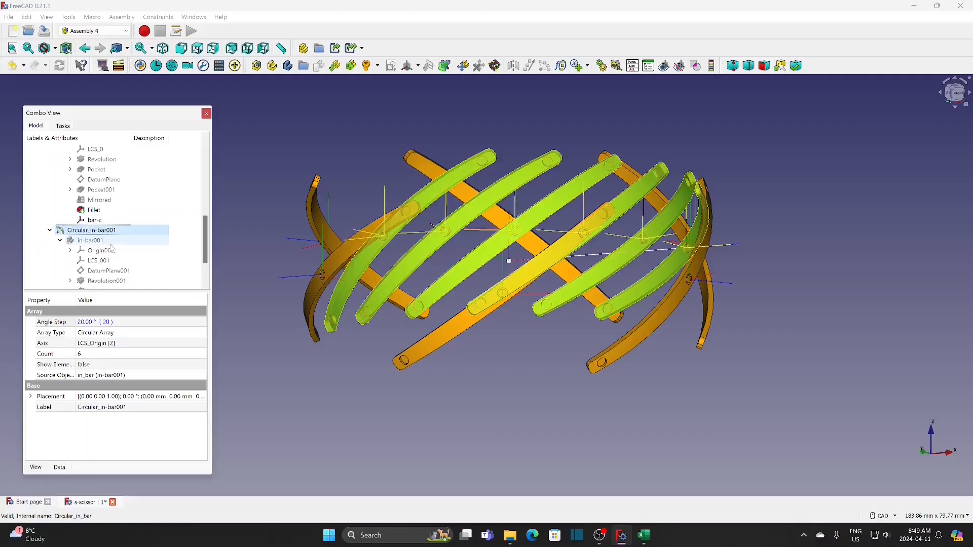
pyautogui.click(137, 326)
pyautogui.write('=')
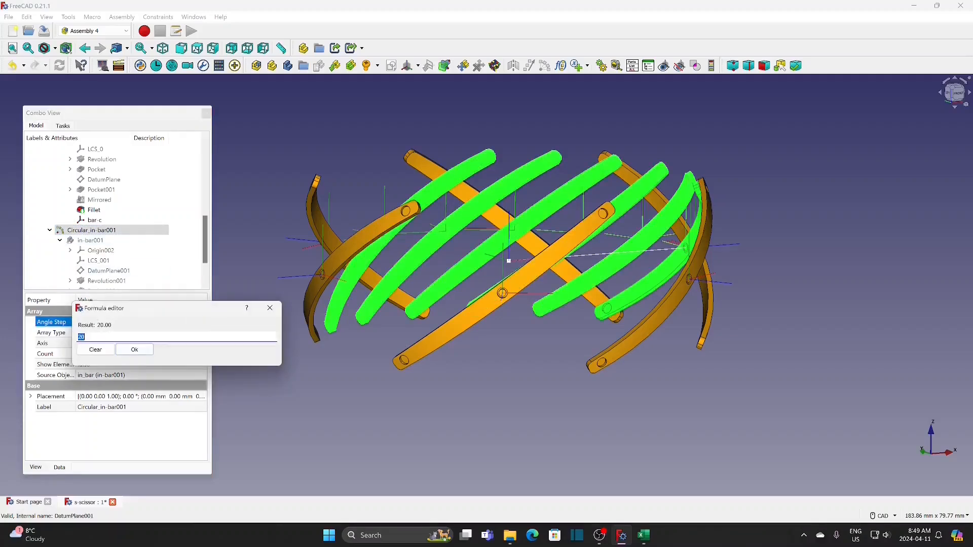
pyautogui.write('6')
pyautogui.click(148, 349)
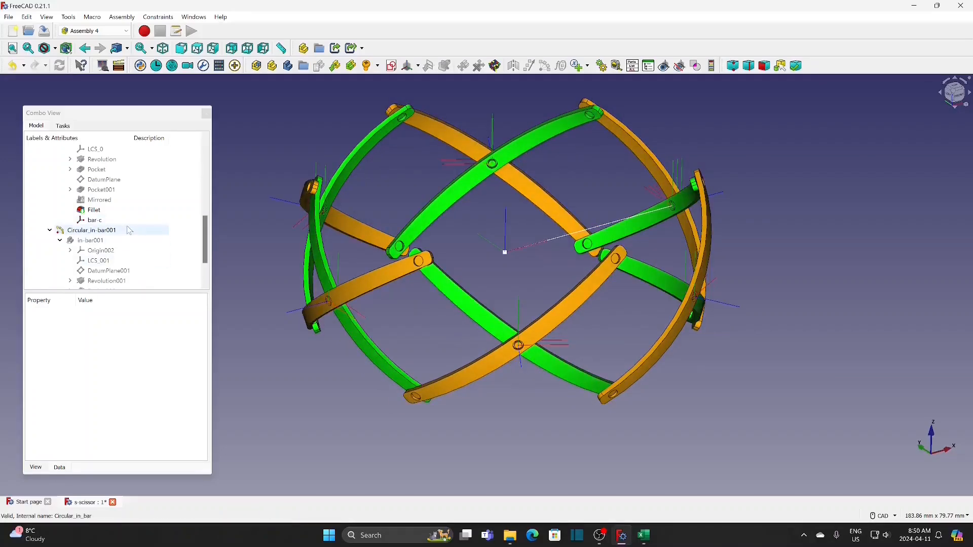
# Define the dist variable of the assembly with the expression 22.92*sin(Variables.sAngle)
pyautogui.scroll(3, 205, 223)
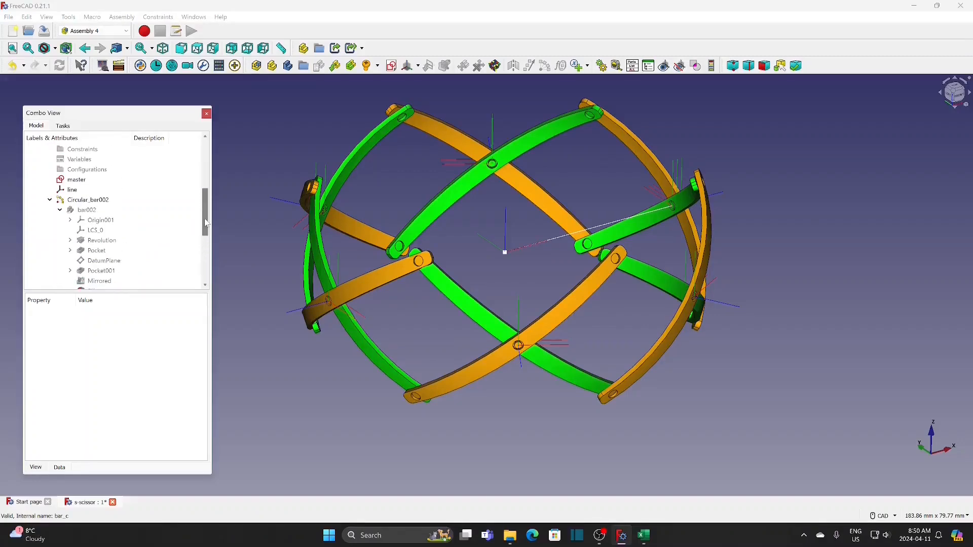
pyautogui.click(92, 172)
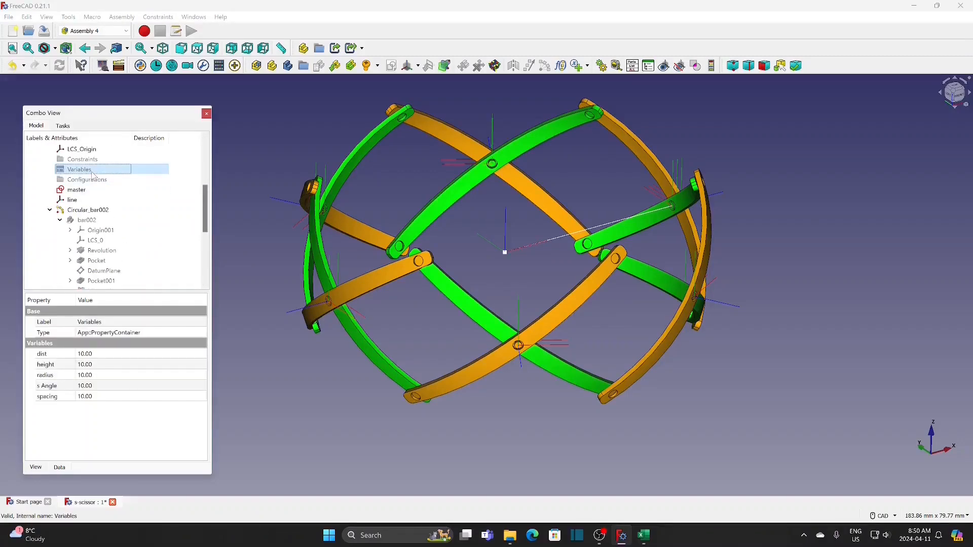
pyautogui.click(137, 355)
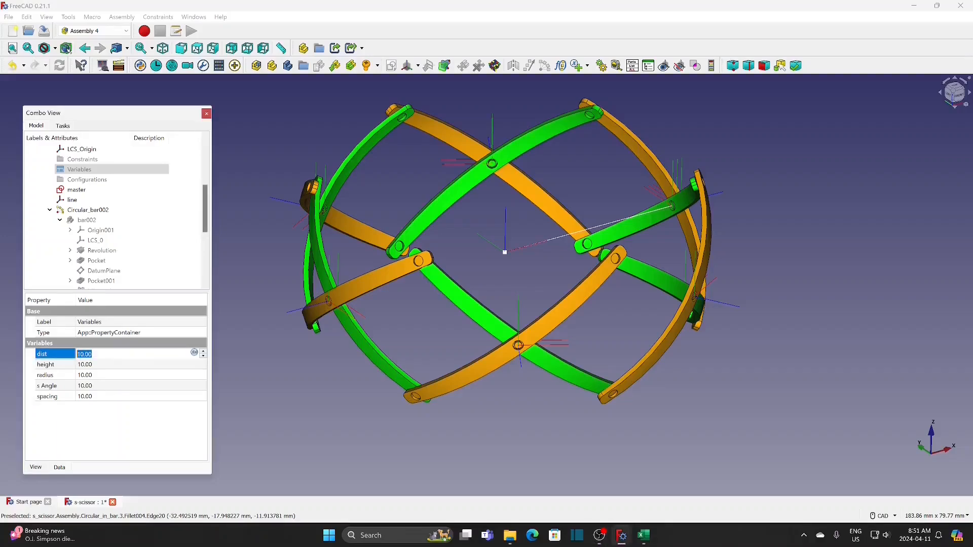
pyautogui.click(195, 353)
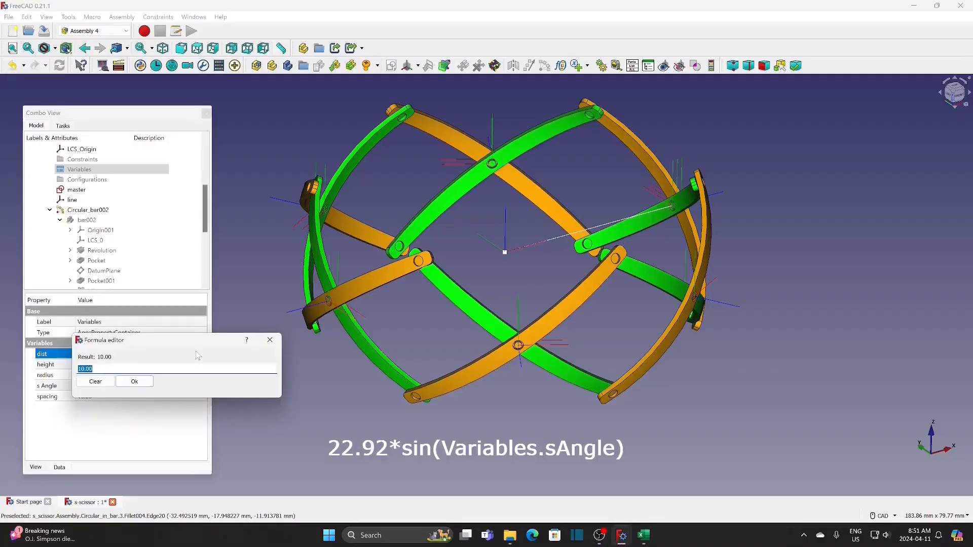
pyautogui.write('22.92*sin')
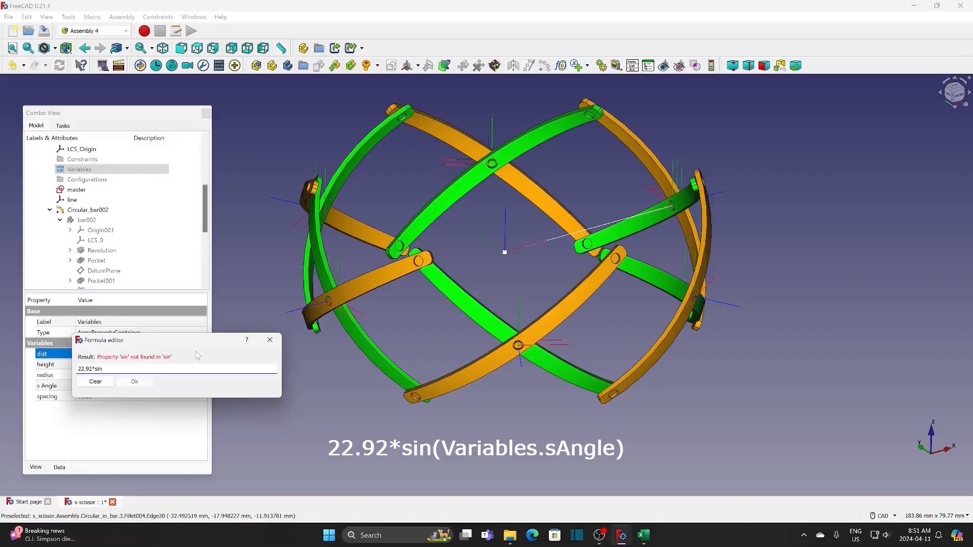
pyautogui.write('(v')
pyautogui.click(94, 379)
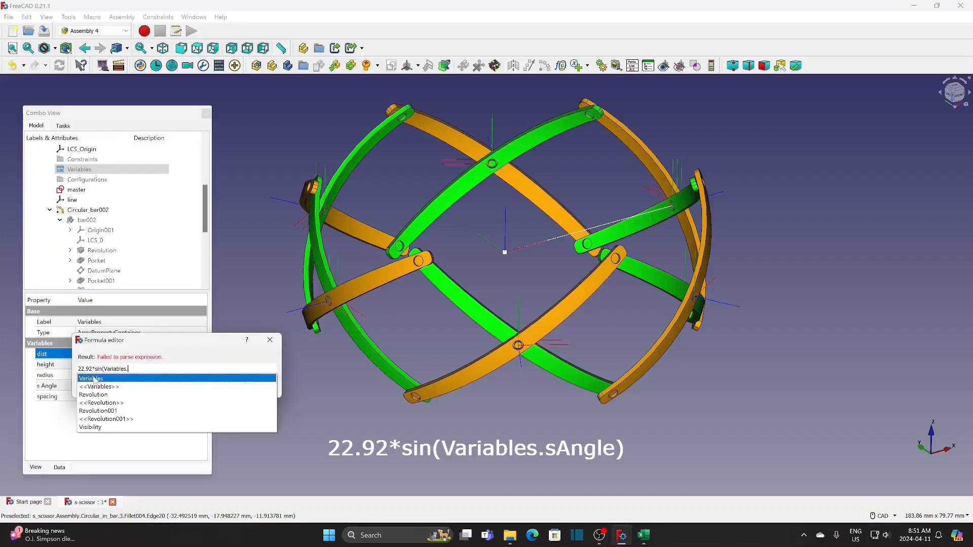
pyautogui.click(94, 412)
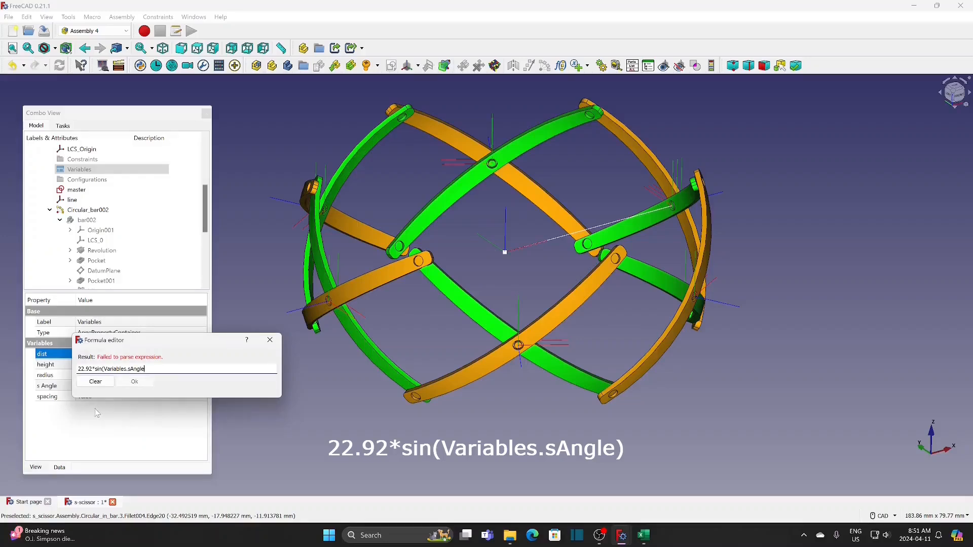
pyautogui.write(')')
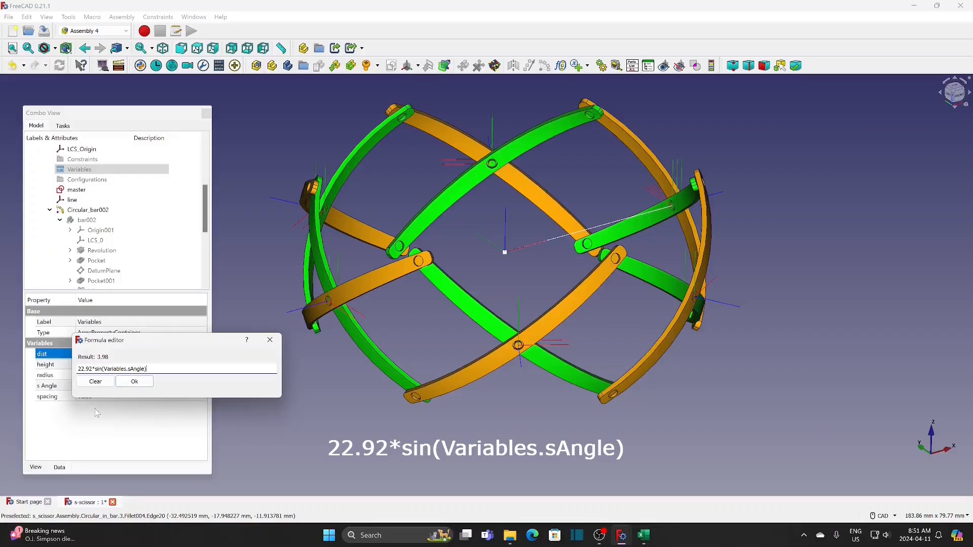
pyautogui.click(135, 382)
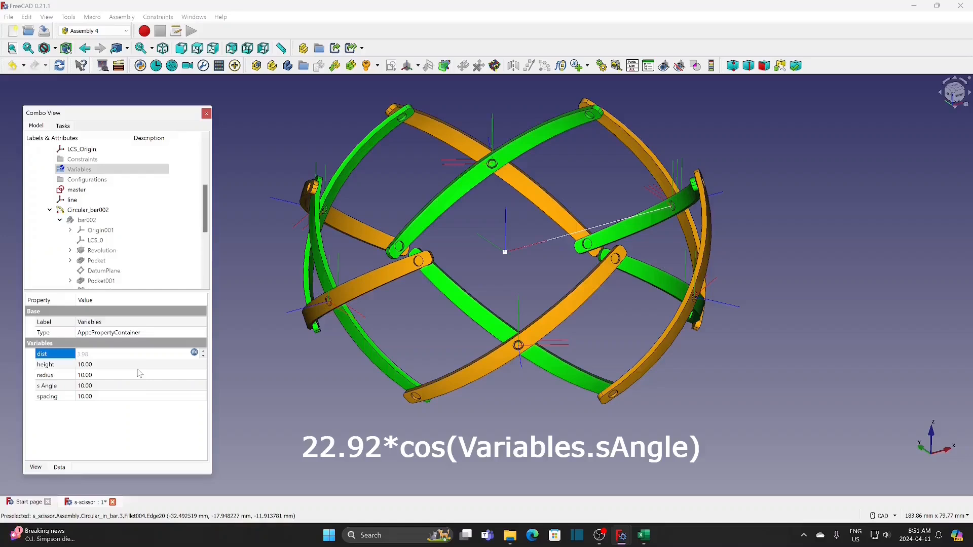
# Define the height variable with the expression 22.92*cos(Variables.sAngle)
pyautogui.click(146, 365)
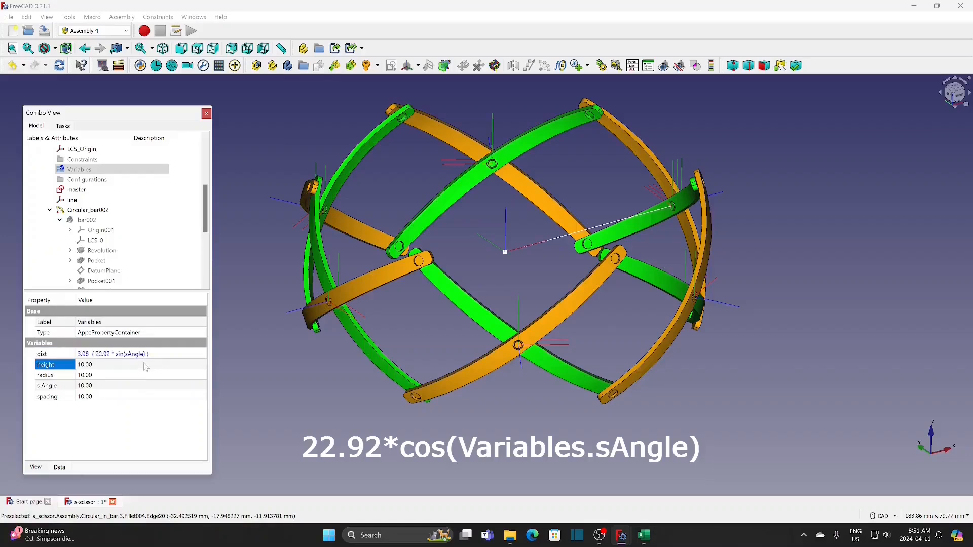
pyautogui.click(194, 363)
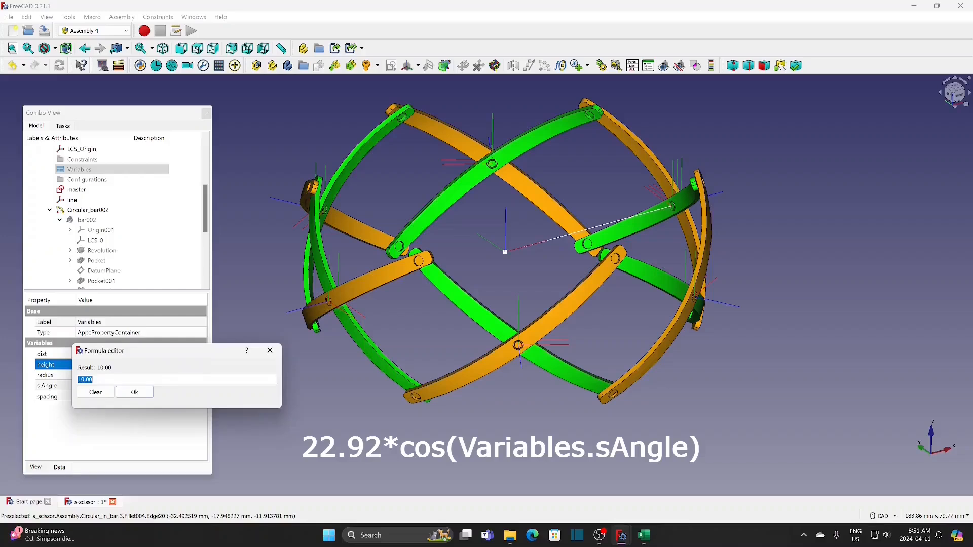
pyautogui.write('22.92*cos(')
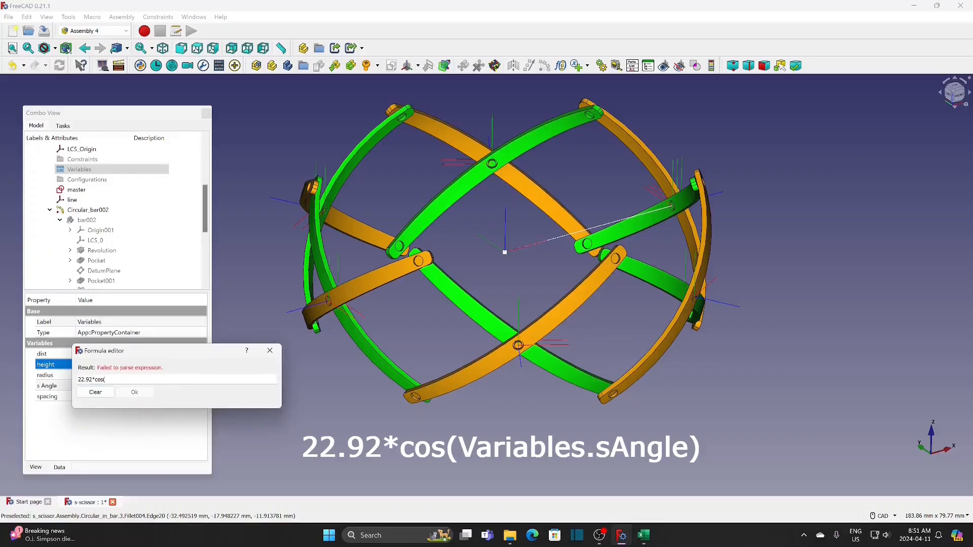
pyautogui.write('Variables.')
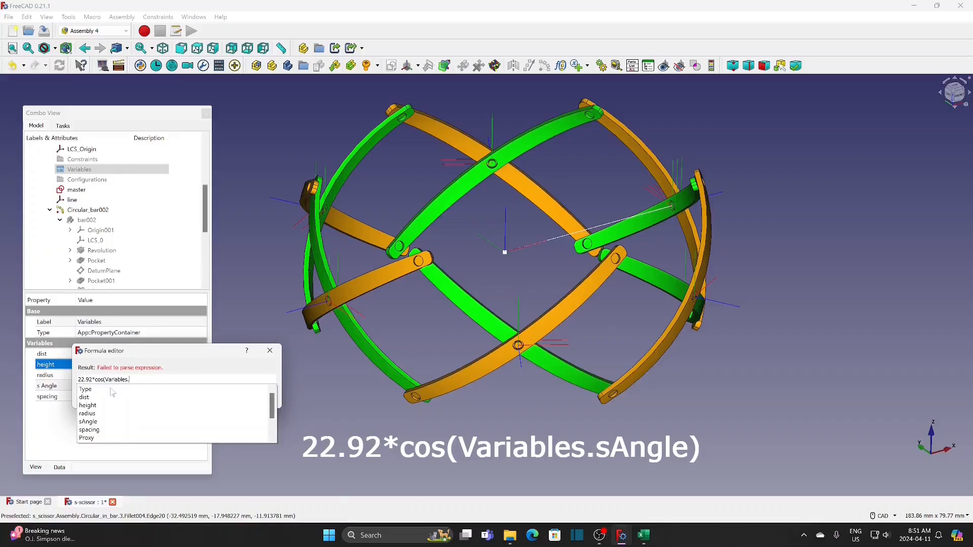
pyautogui.click(95, 421)
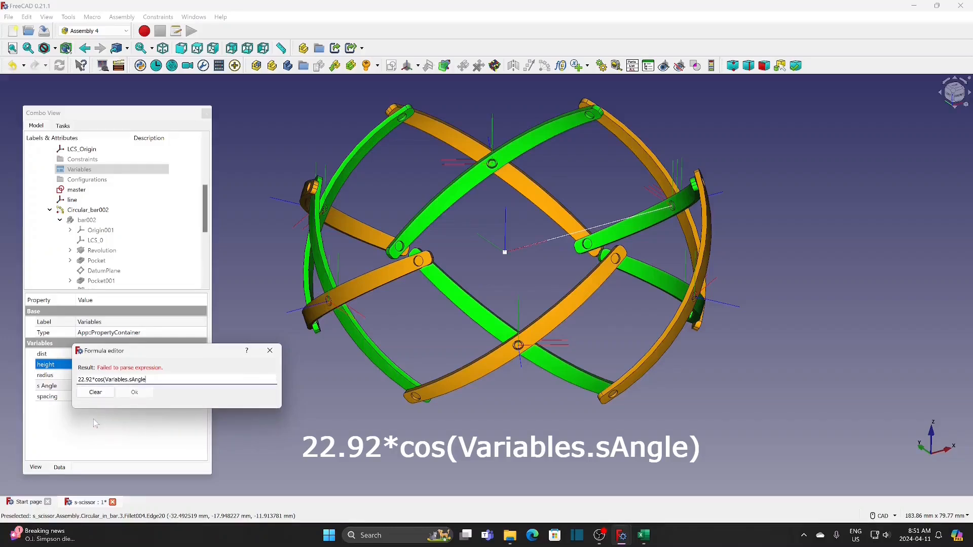
pyautogui.write(')')
pyautogui.click(136, 393)
# Define the radius variable with the expression sqrt(39*39-Variables.height*Variables.height)
pyautogui.press('Tab')
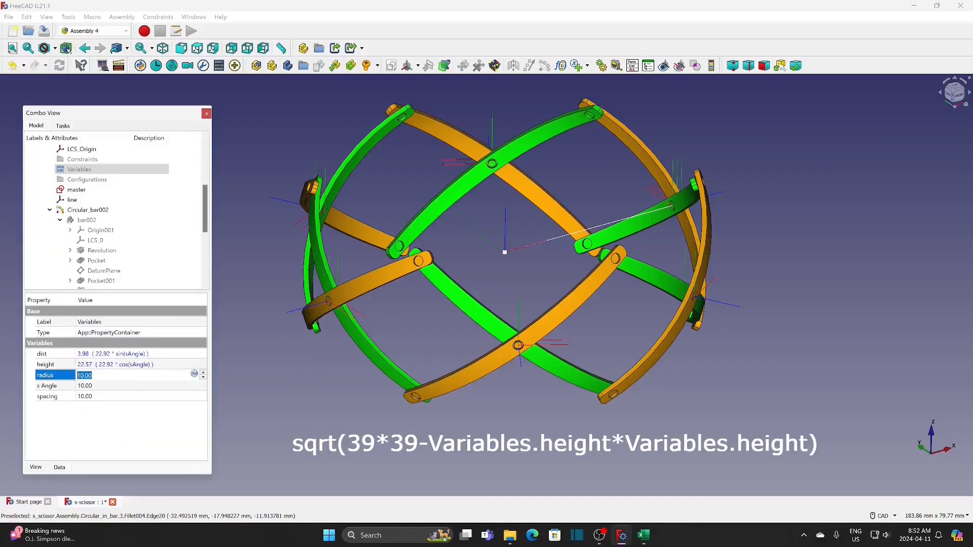
pyautogui.click(195, 374)
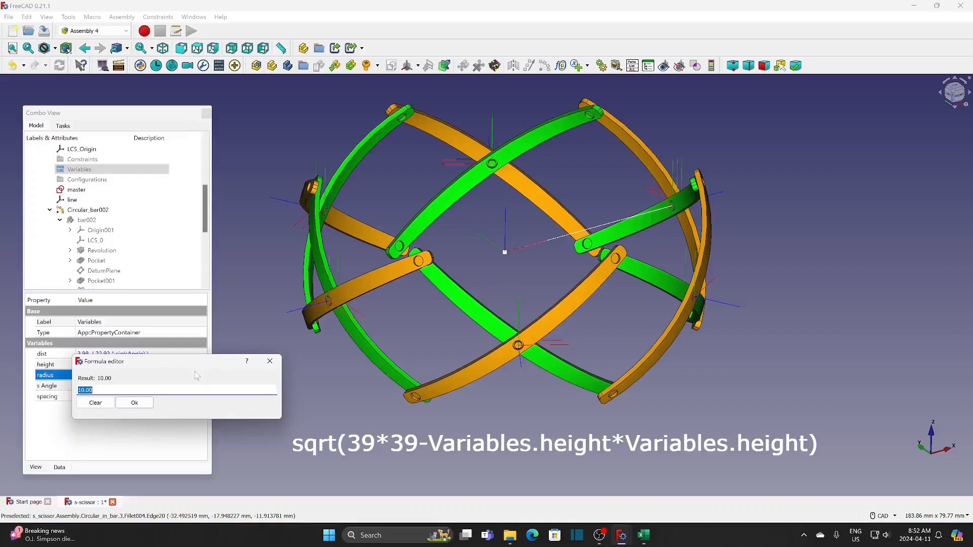
pyautogui.write('sqrt(39*39-variables.height')
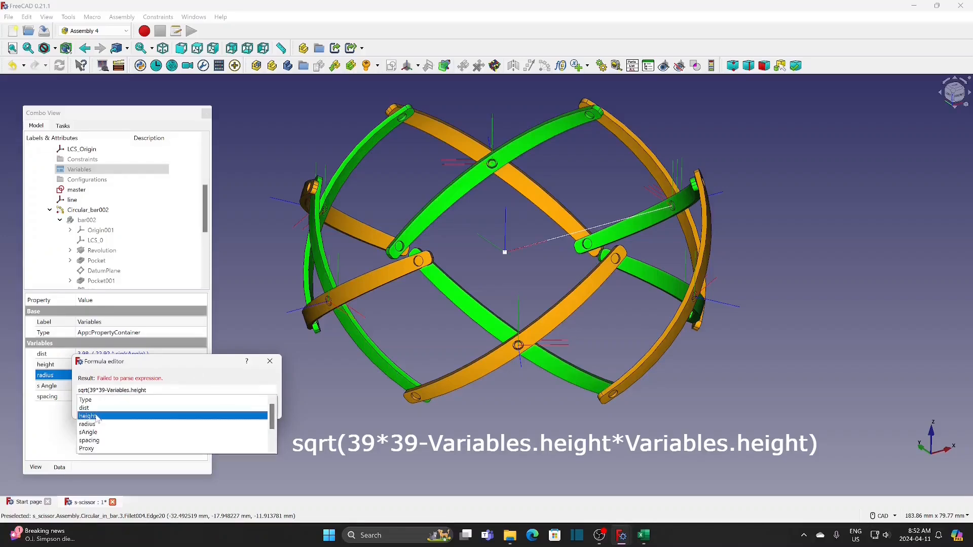
pyautogui.click(96, 416)
pyautogui.write('*')
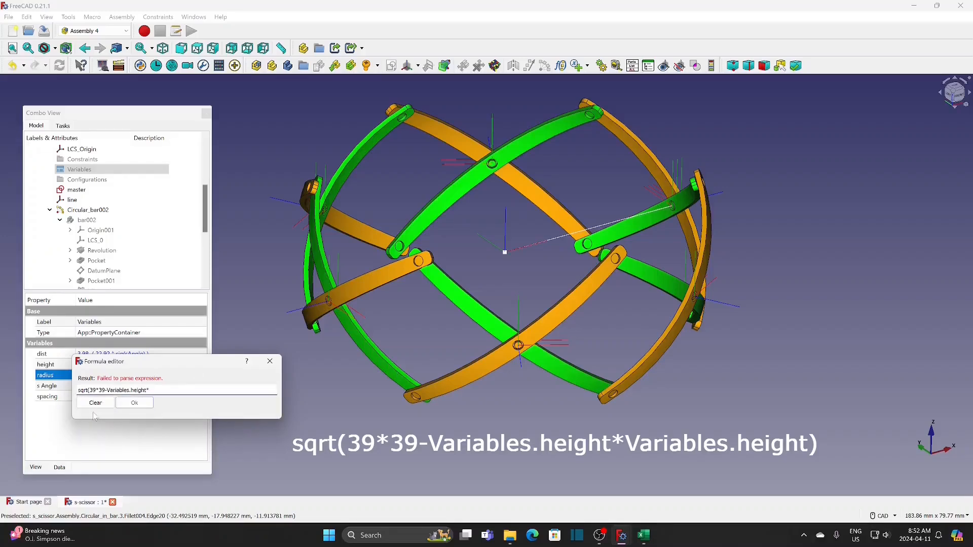
pyautogui.write('va')
pyautogui.click(92, 400)
pyautogui.write('.')
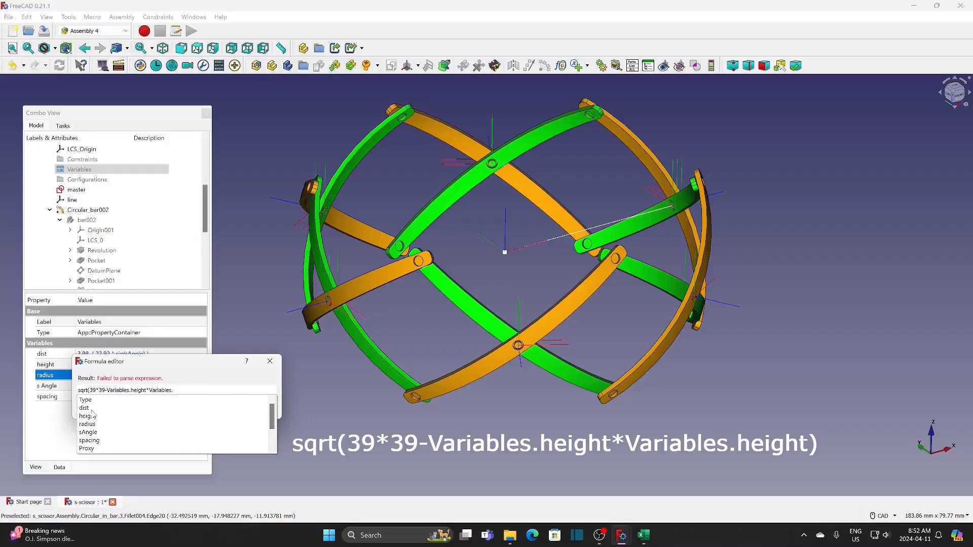
pyautogui.click(90, 417)
pyautogui.write(')')
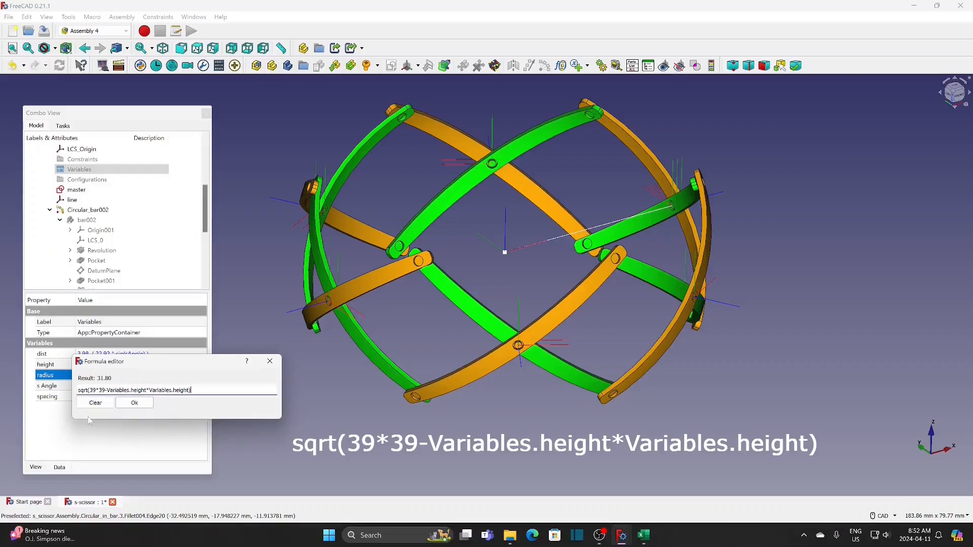
pyautogui.click(135, 404)
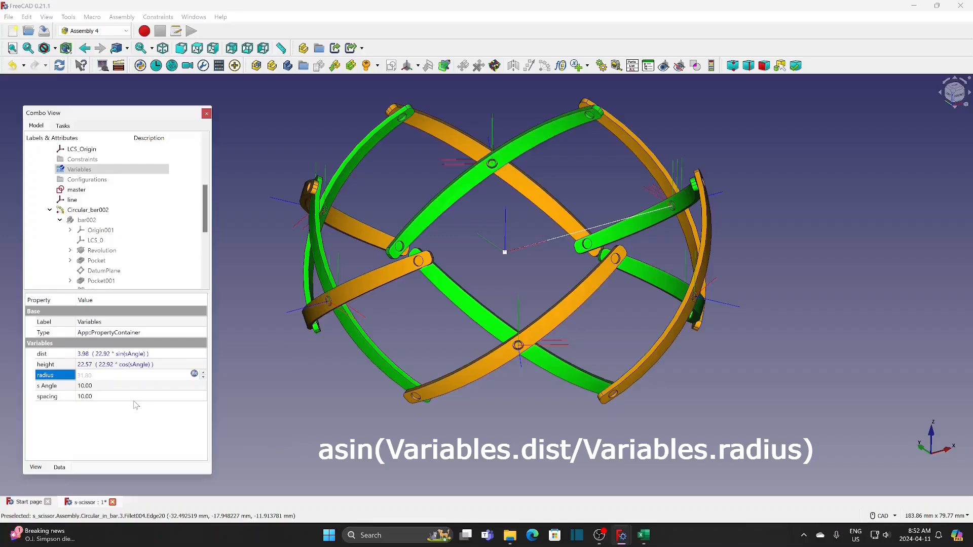
# Define the spacing variable with the expression asin(Variables.dist/Variables.radius)
pyautogui.click(132, 389)
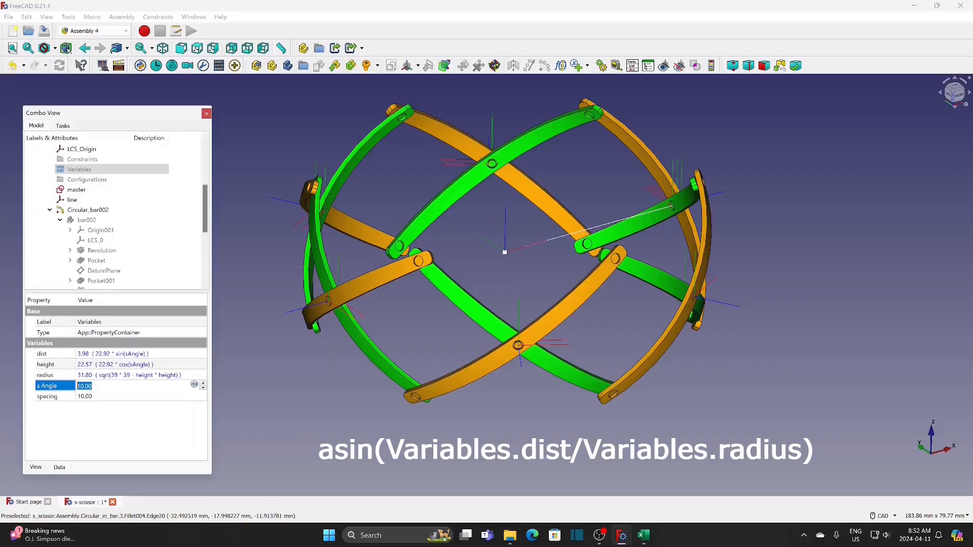
pyautogui.click(130, 397)
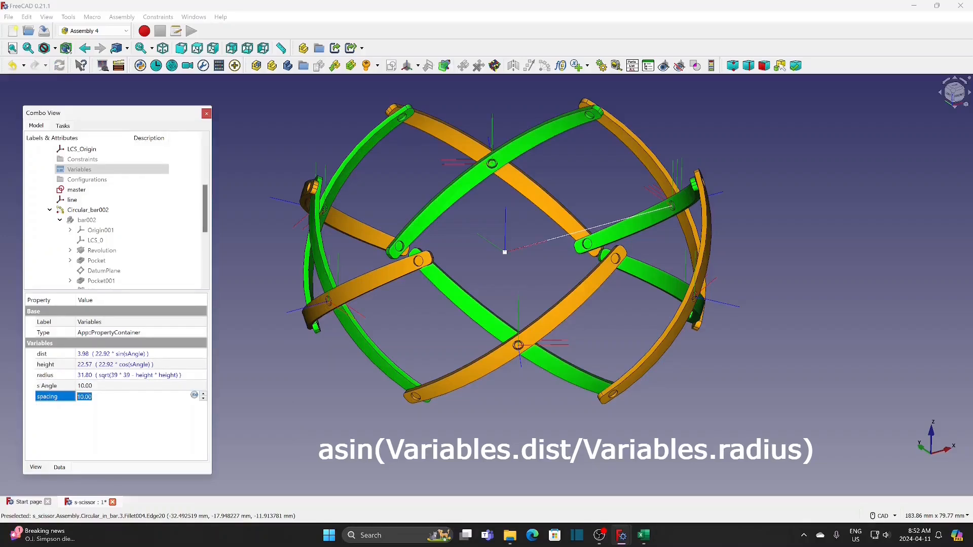
pyautogui.click(194, 395)
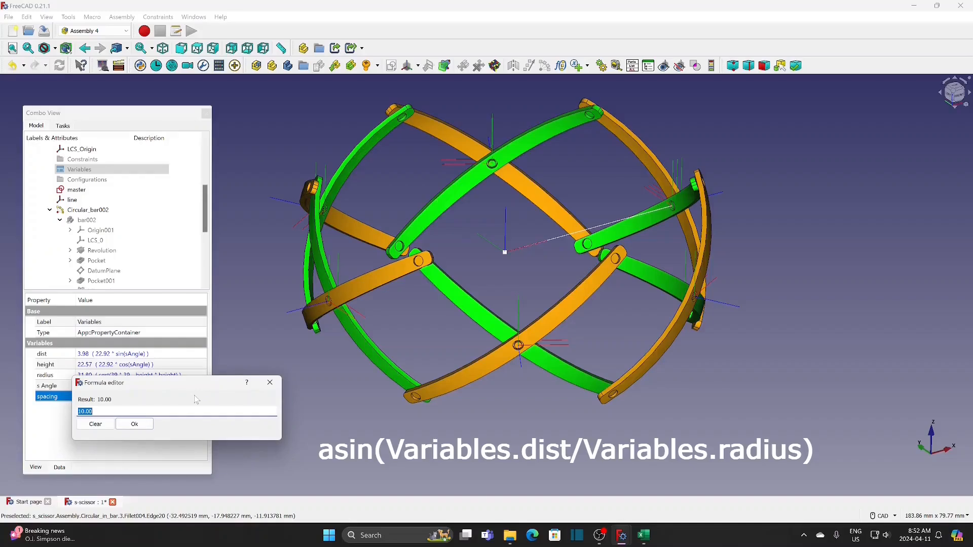
pyautogui.write('asin(va')
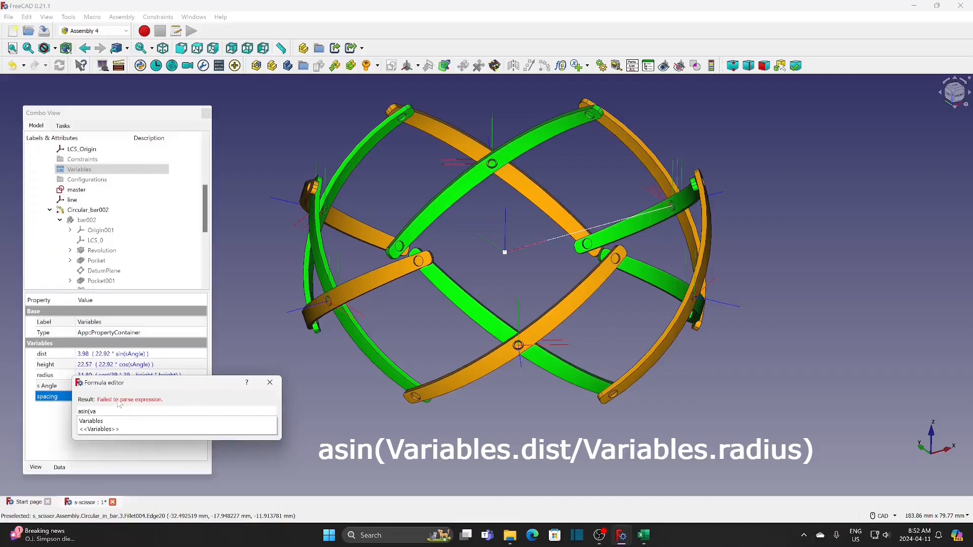
pyautogui.click(101, 422)
pyautogui.click(91, 430)
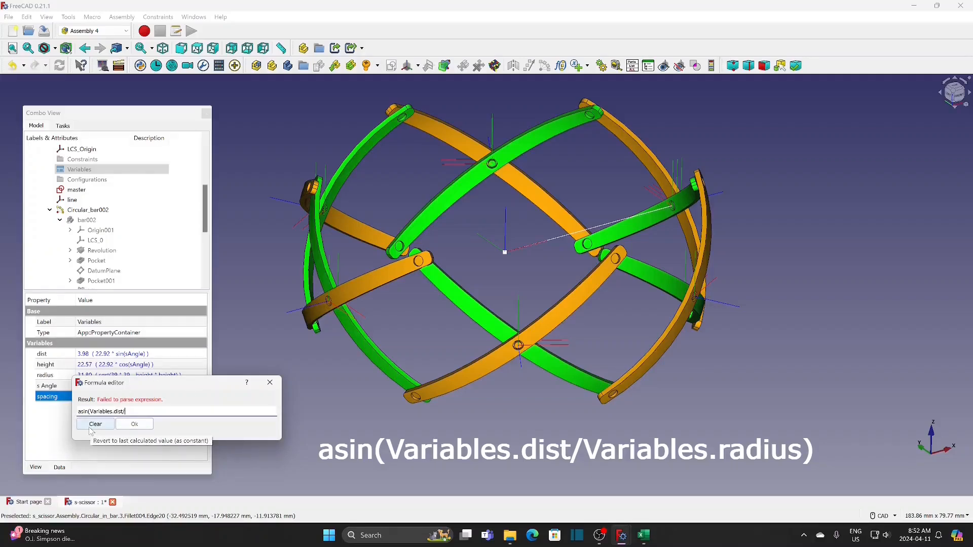
pyautogui.write('/va')
pyautogui.click(98, 426)
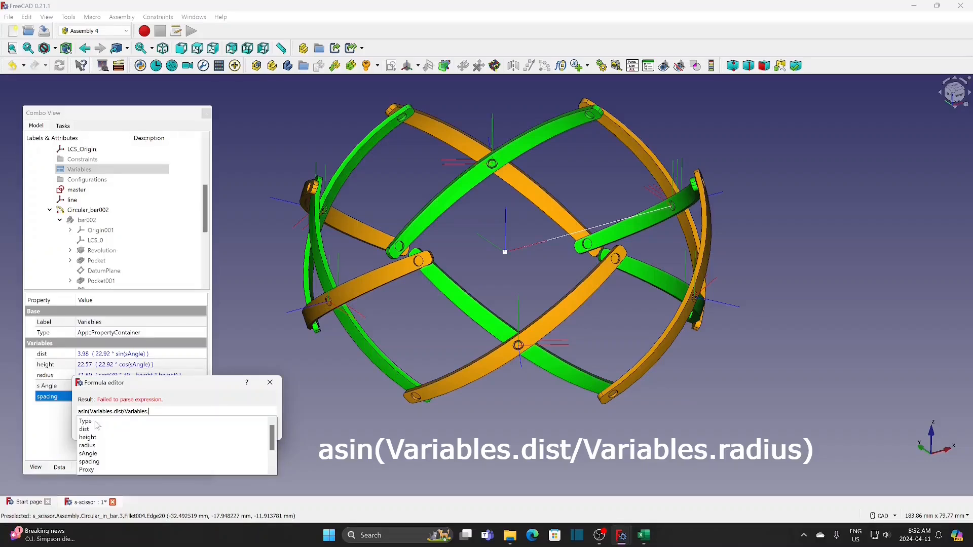
pyautogui.click(90, 446)
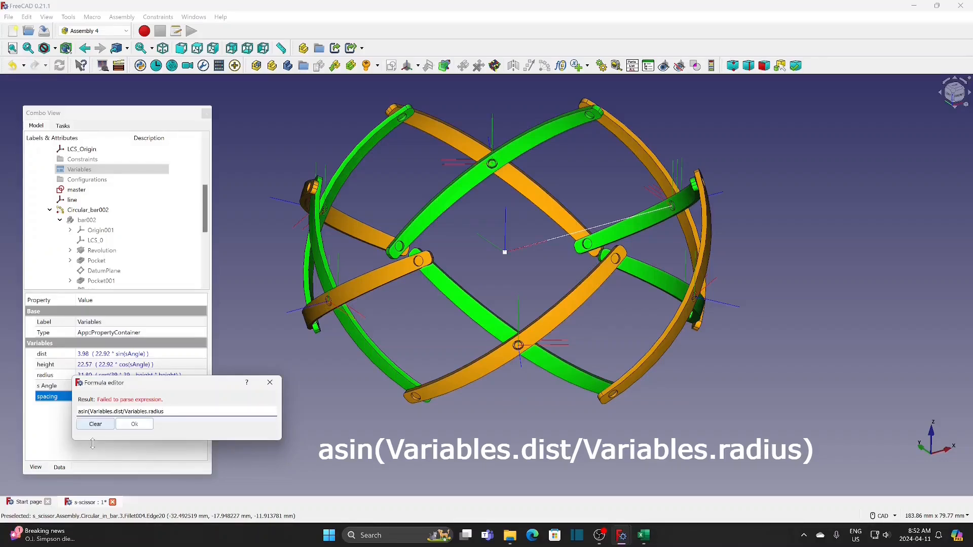
pyautogui.write(')')
pyautogui.click(134, 424)
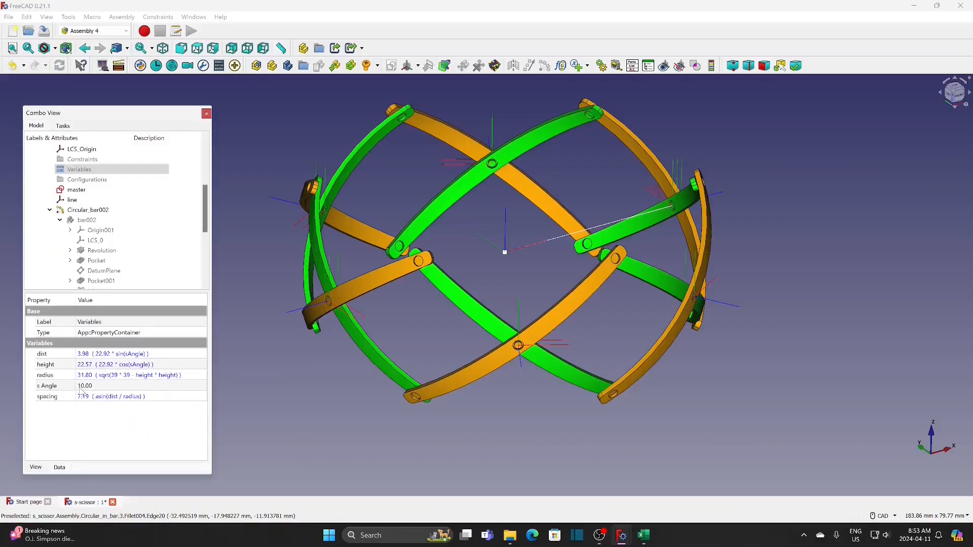
# Set the sAngle variable of the assembly to 52.65
pyautogui.click(99, 389)
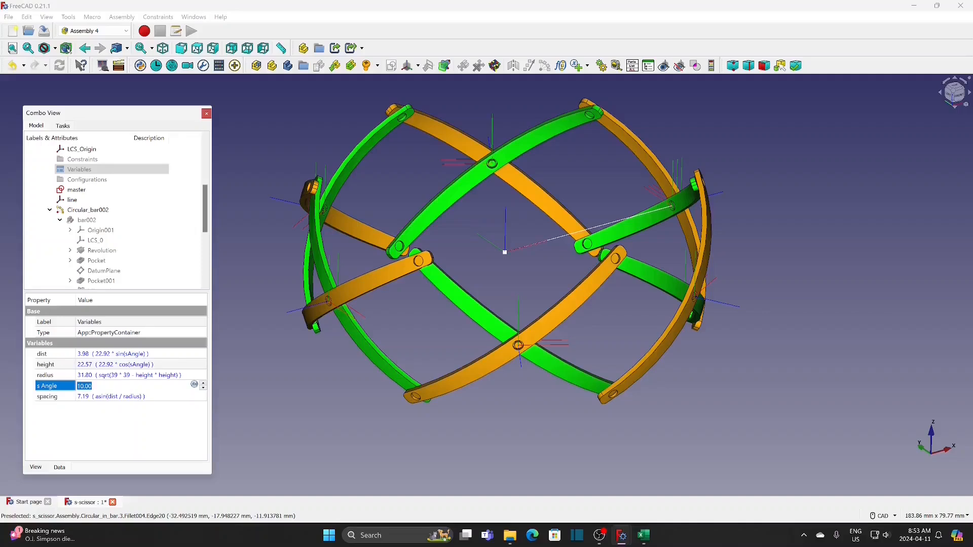
pyautogui.write('52.65')
pyautogui.press('Up')
pyautogui.press('Return')
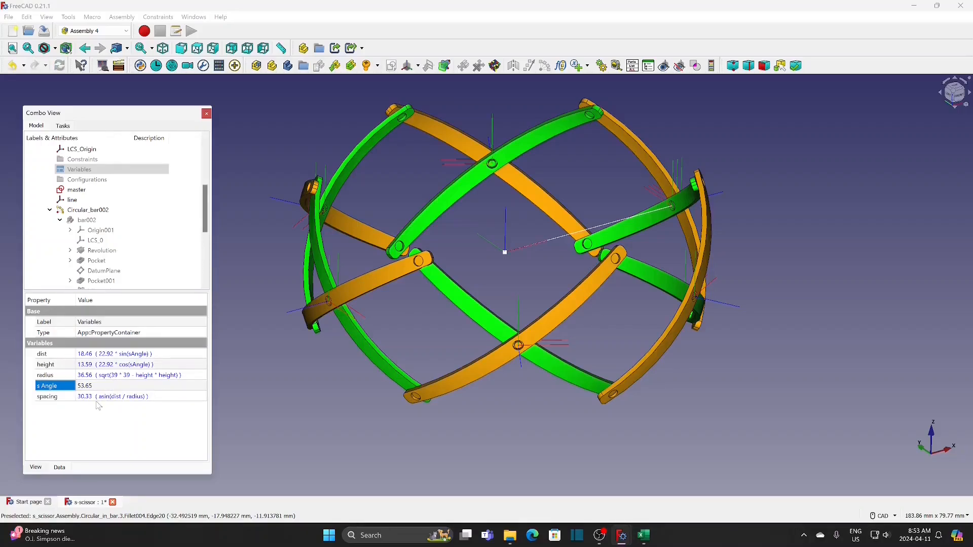
pyautogui.doubleClick(109, 386)
pyautogui.write('52')
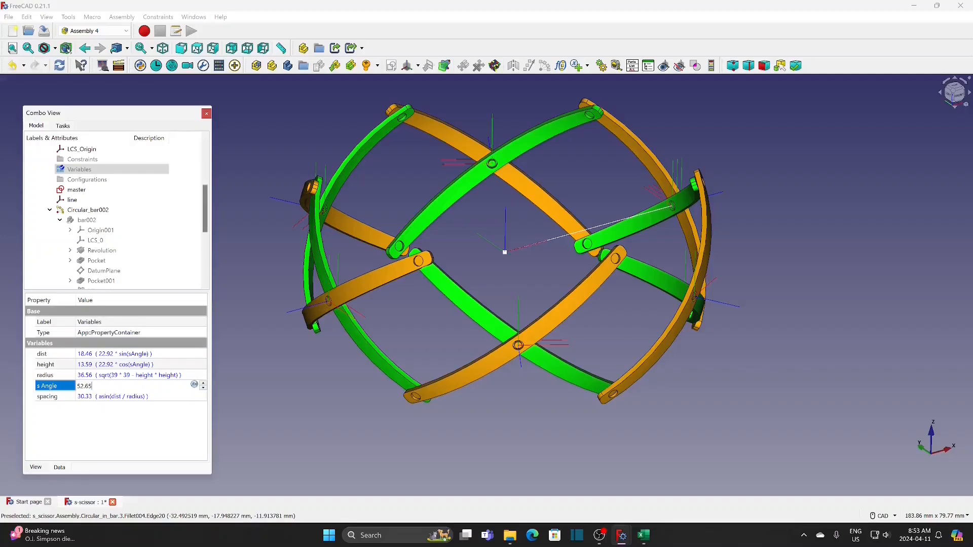
pyautogui.press('Return')
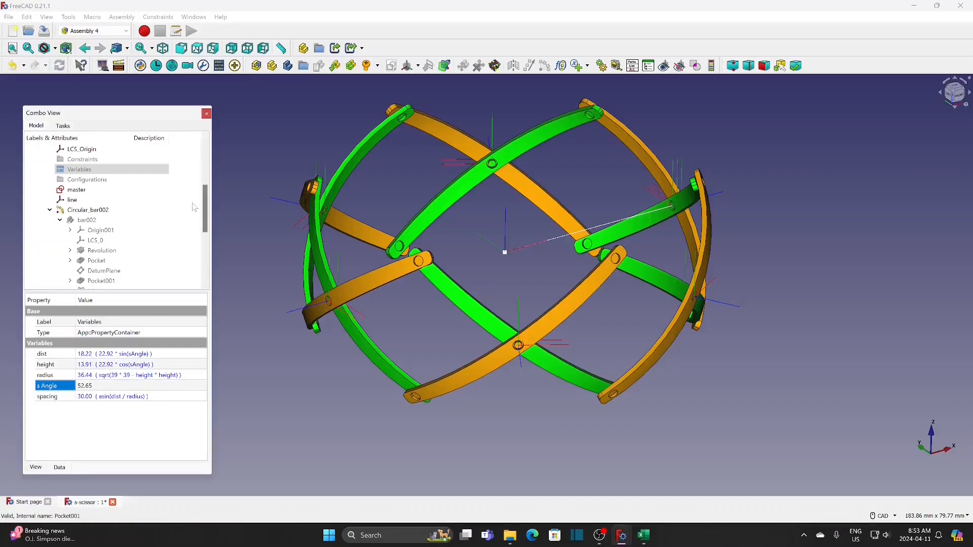
# Replace the angle step formula of the Circular_bar002 array with 2*Variables.spacing
pyautogui.scroll(1, 209, 210)
pyautogui.scroll(-1, 208, 210)
pyautogui.click(96, 232)
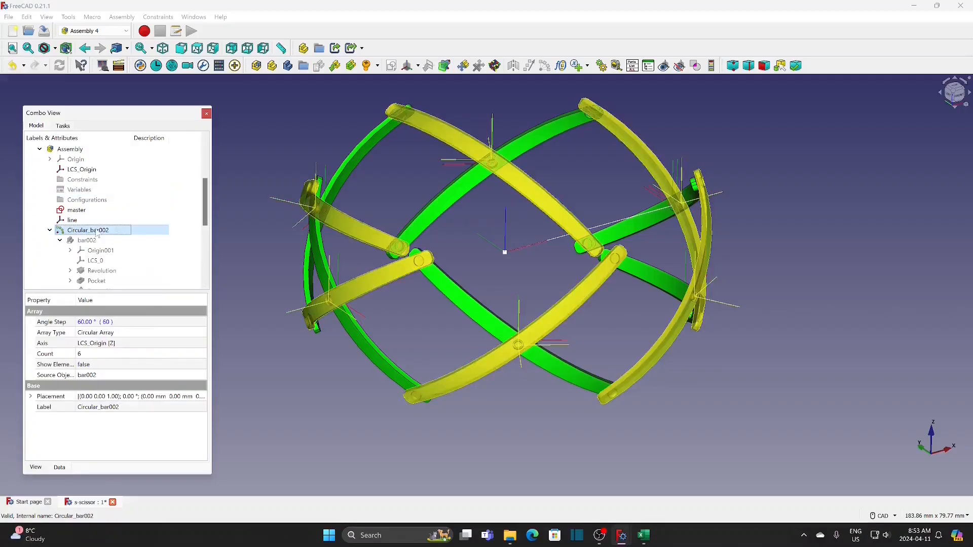
pyautogui.click(186, 327)
pyautogui.click(196, 323)
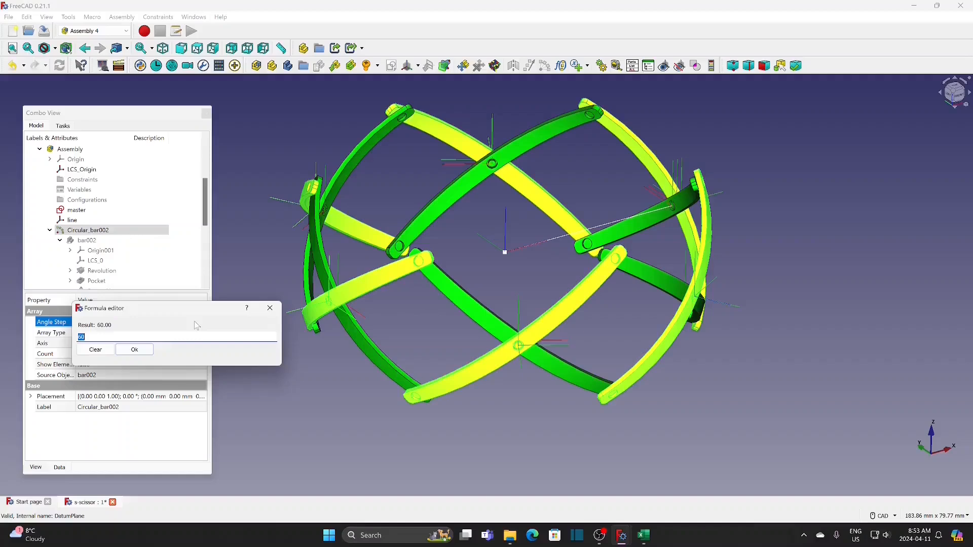
pyautogui.write('2*')
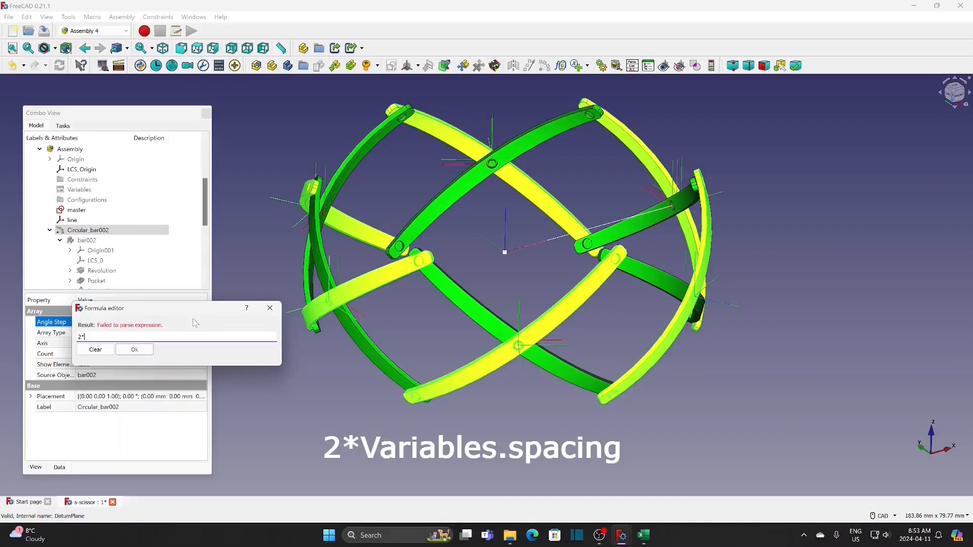
pyautogui.write('va')
pyautogui.click(103, 346)
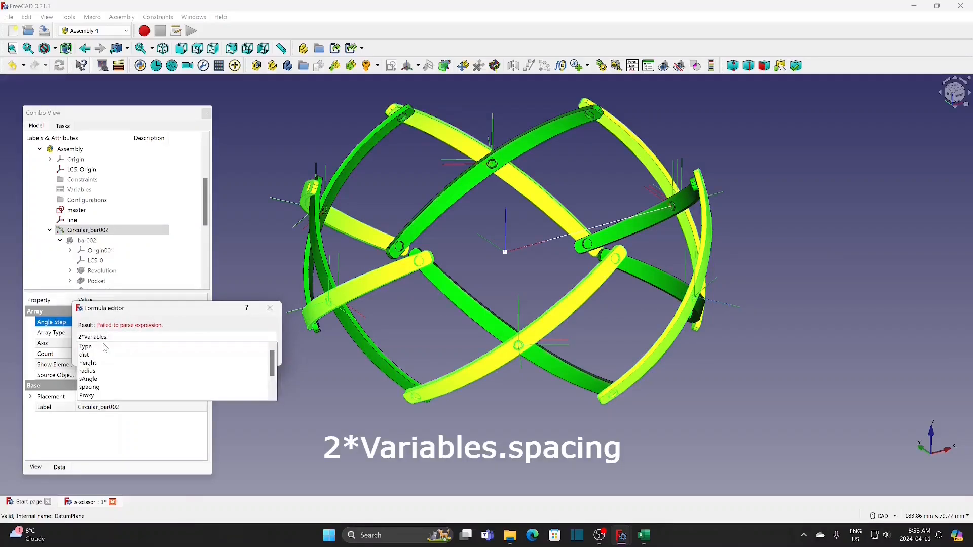
pyautogui.click(99, 388)
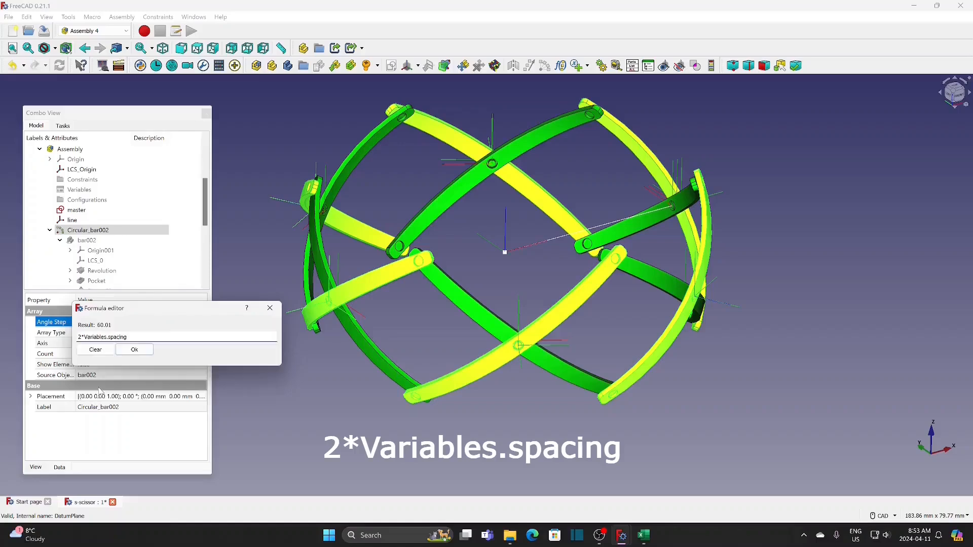
pyautogui.click(140, 351)
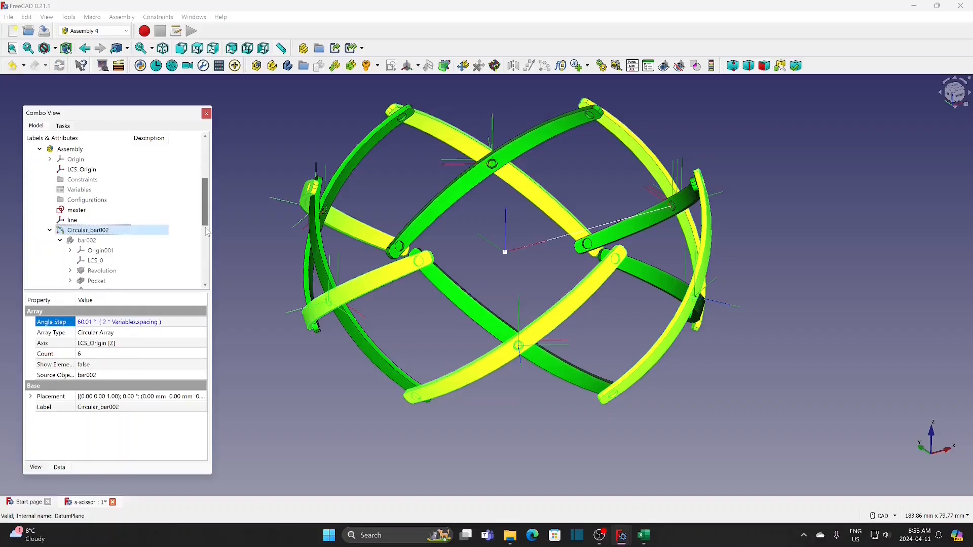
# Replace the angle step formula of the Circular_in-bar001 array with 2*Variables.spacing
pyautogui.click(206, 285)
pyautogui.scroll(-3, 206, 288)
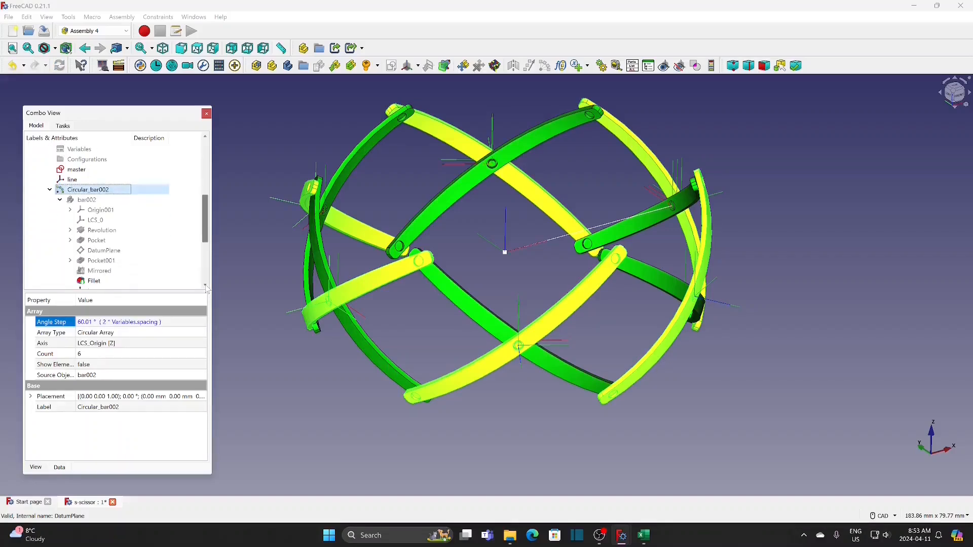
pyautogui.click(108, 231)
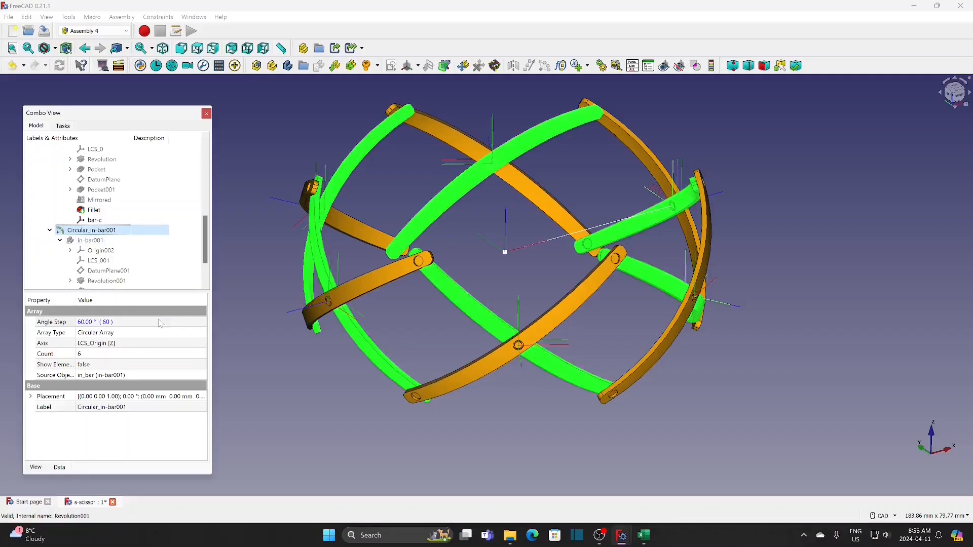
pyautogui.click(178, 323)
pyautogui.click(194, 321)
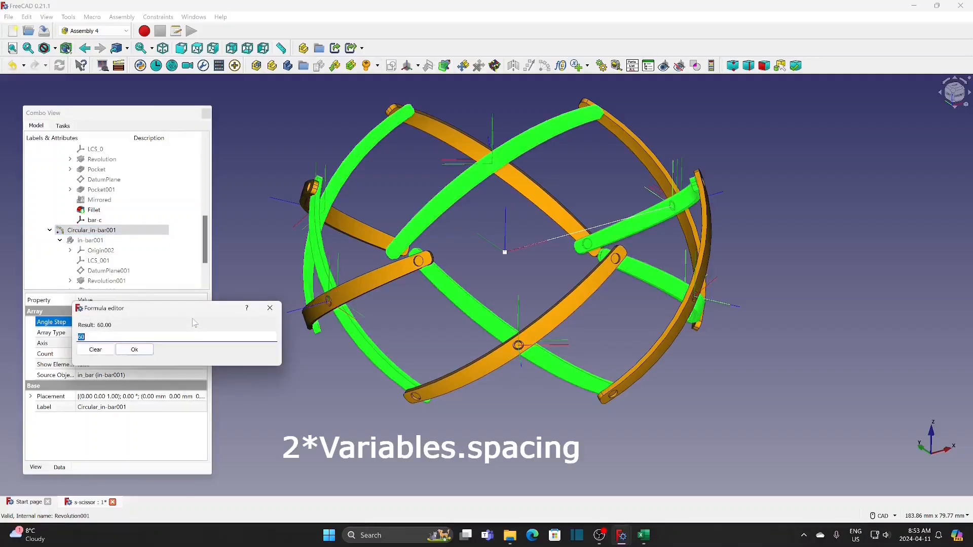
pyautogui.write('2*Variables.')
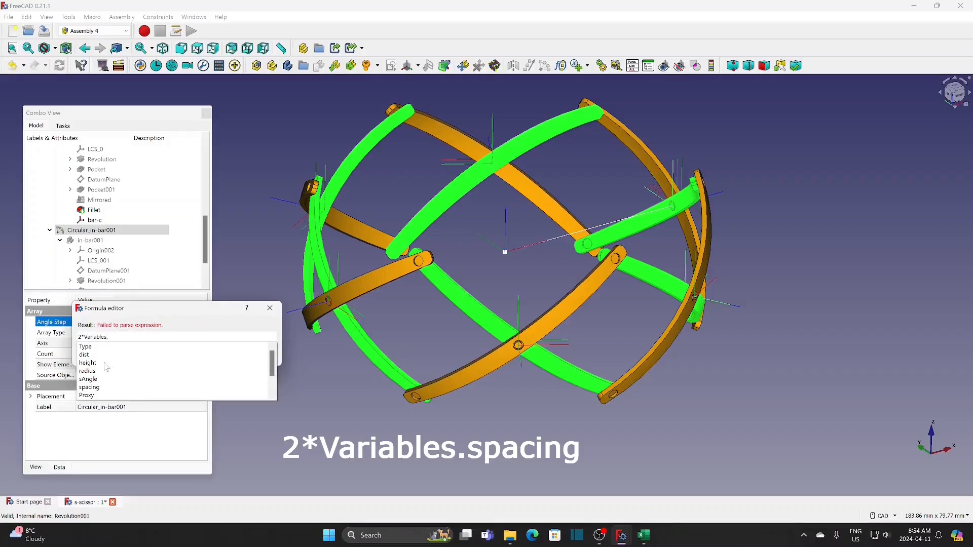
pyautogui.click(103, 388)
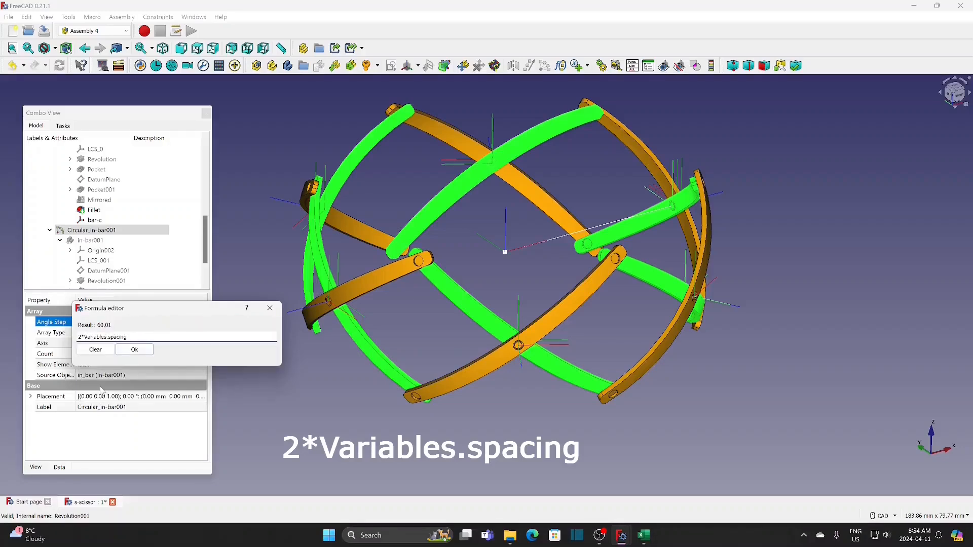
pyautogui.click(142, 354)
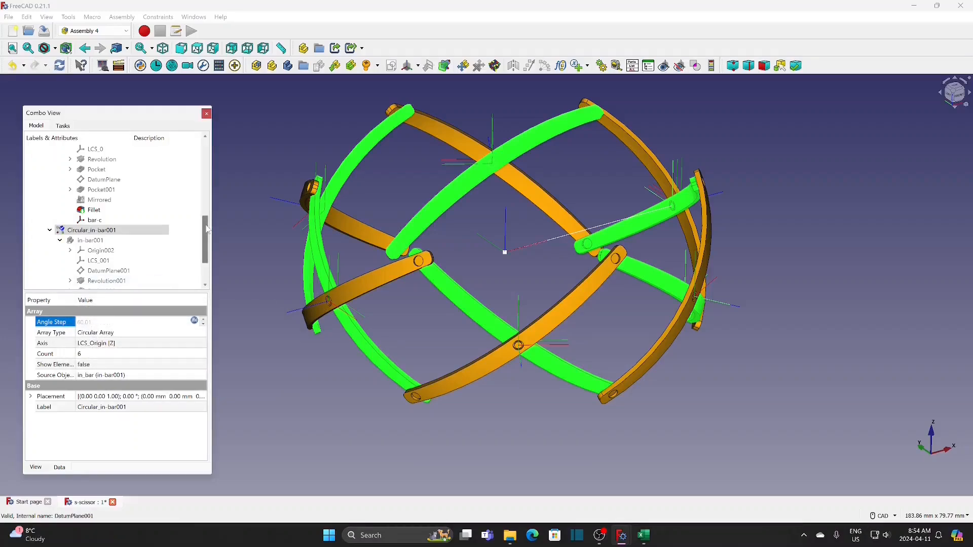
# Link the attachment offset angle of the bar-c coordinate system in bar002 to the expression Variables.sAngle
pyautogui.scroll(1, 197, 237)
pyautogui.click(102, 250)
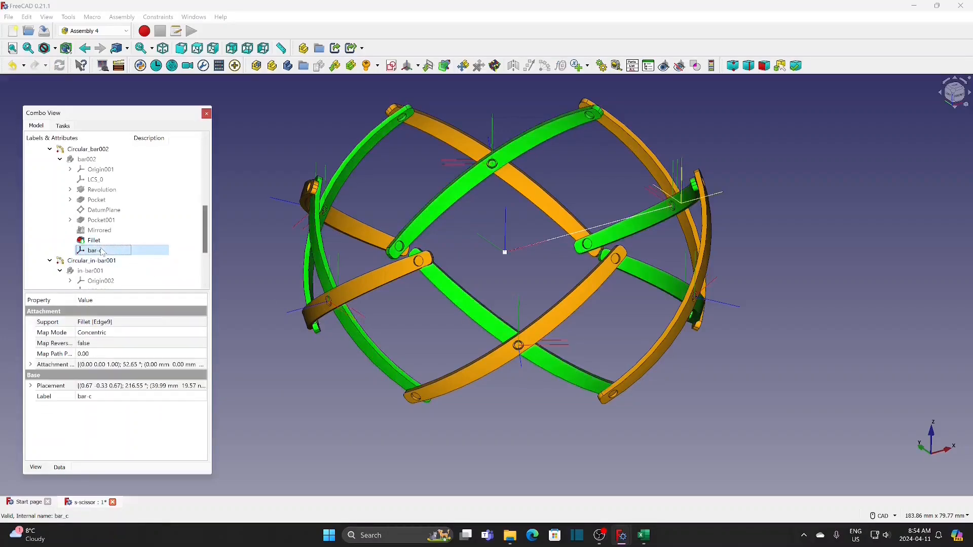
pyautogui.click(30, 365)
pyautogui.click(128, 375)
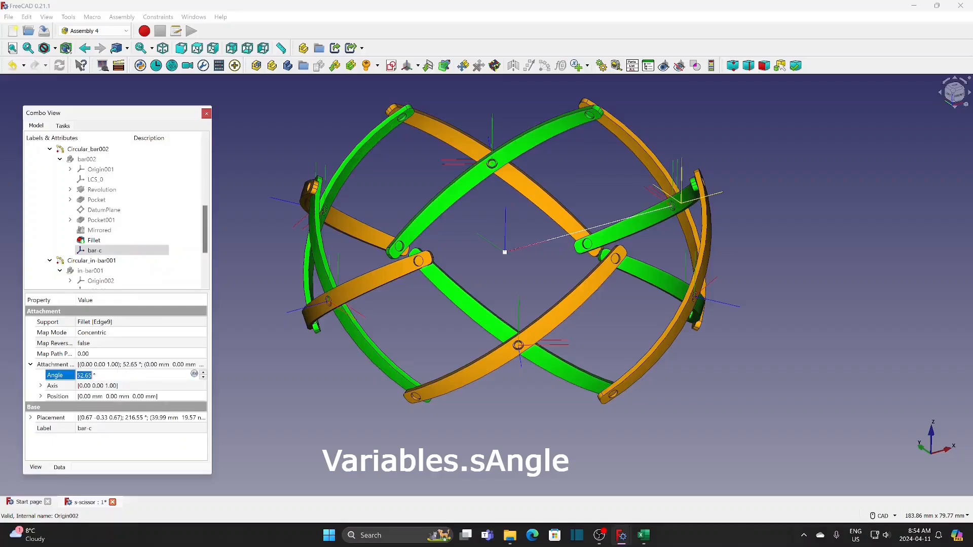
pyautogui.click(194, 374)
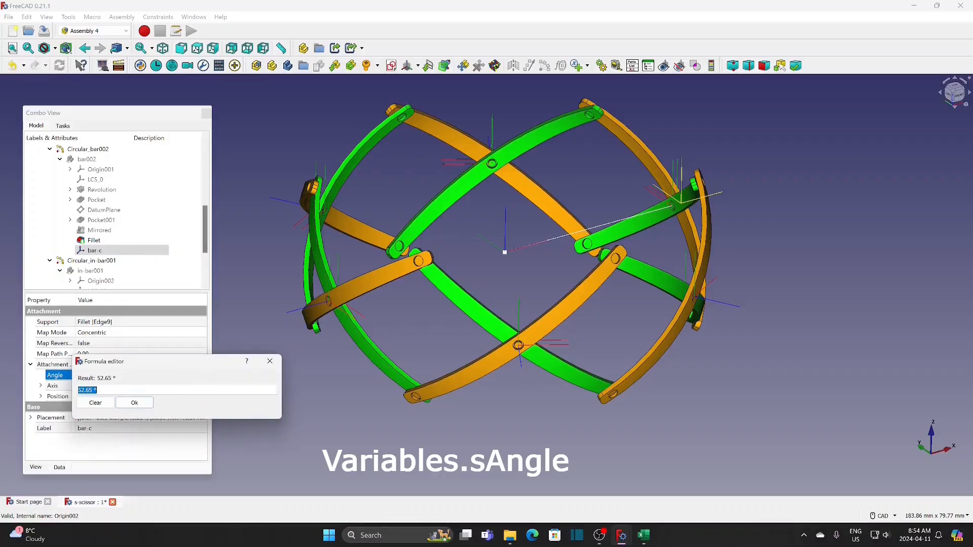
pyautogui.write('Variables.sAngle')
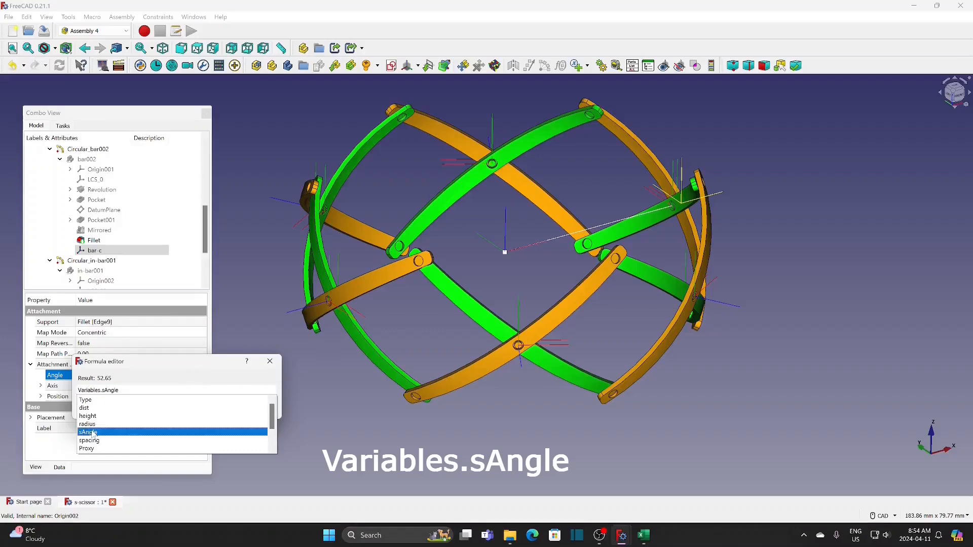
pyautogui.click(95, 433)
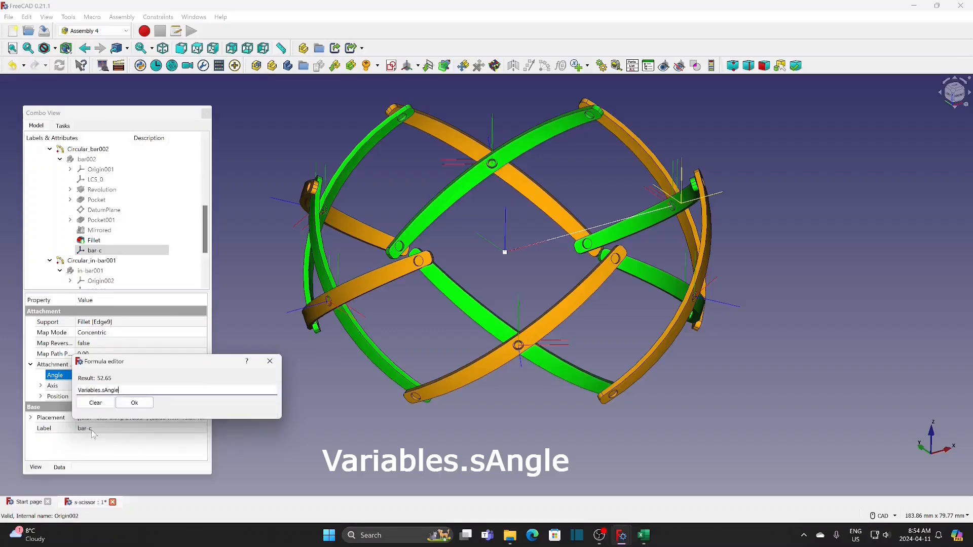
pyautogui.click(133, 403)
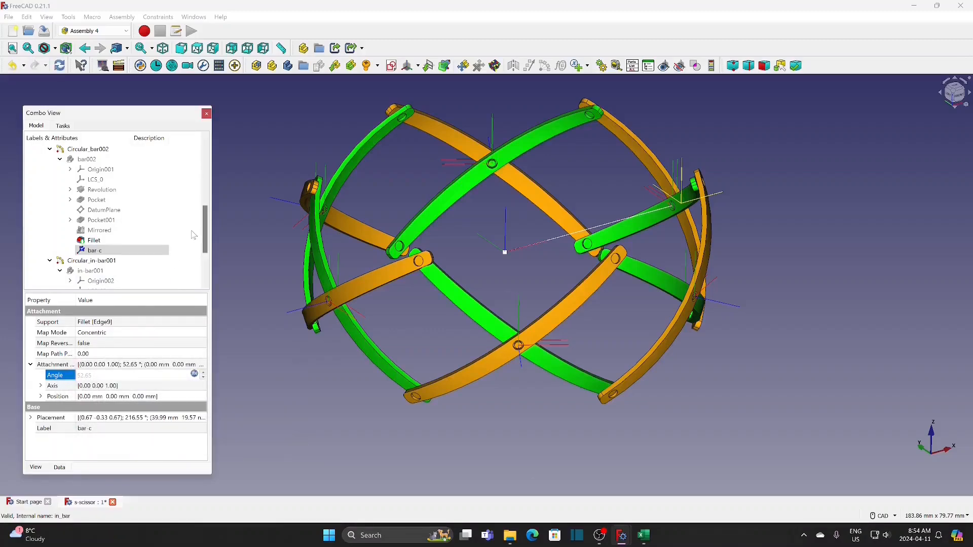
# Link the attachment offset angle of the in-bar-c coordinate system in in-bar001 to the expression -Variables.sAngle
pyautogui.scroll(-1, 205, 223)
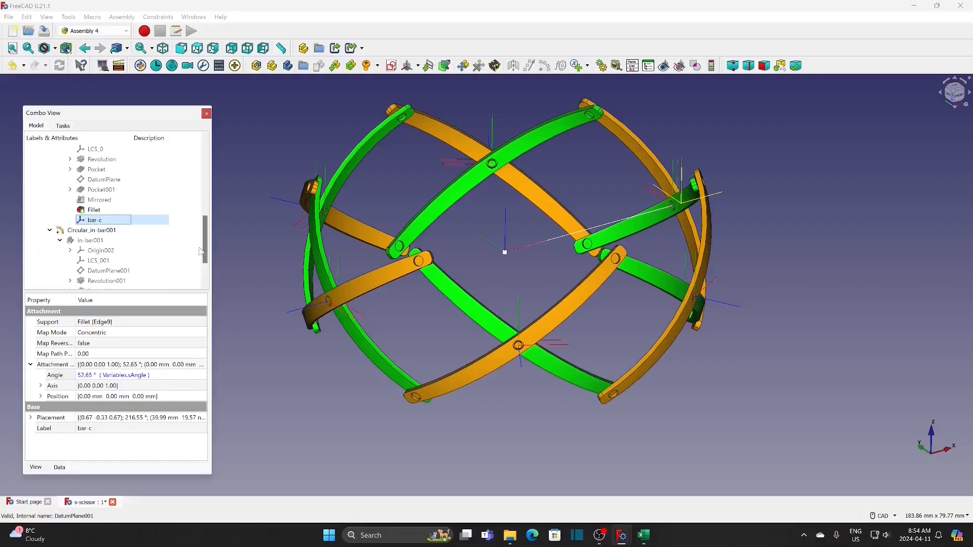
pyautogui.scroll(-2, 205, 249)
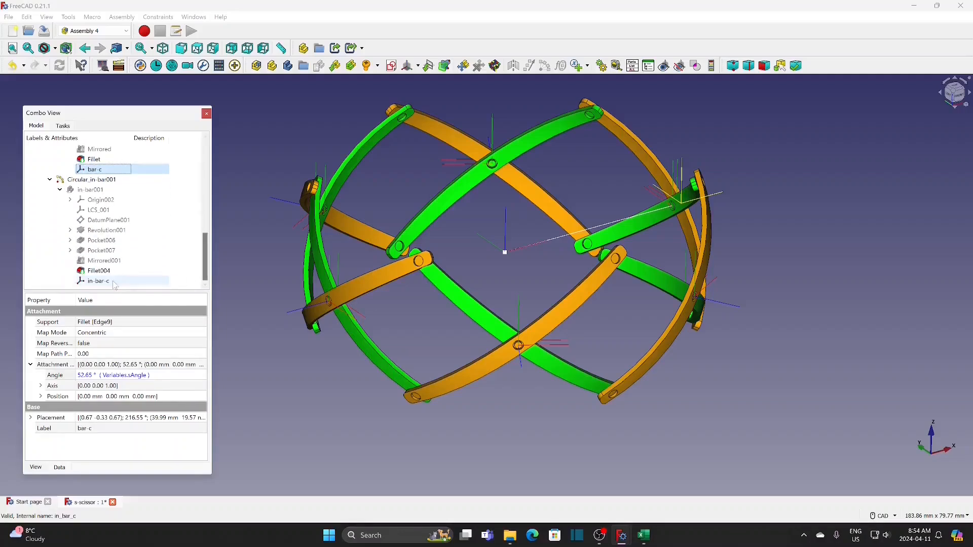
pyautogui.click(114, 282)
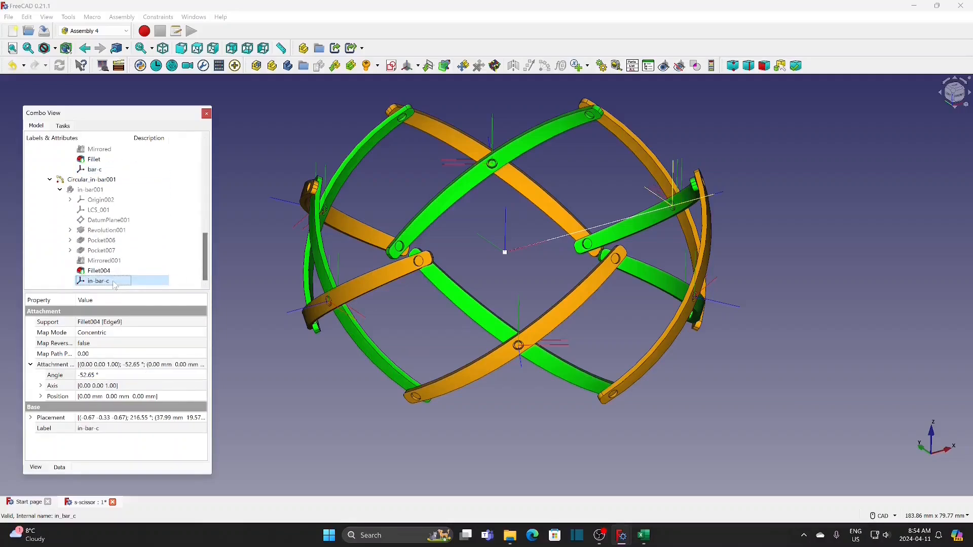
pyautogui.click(115, 375)
pyautogui.click(194, 375)
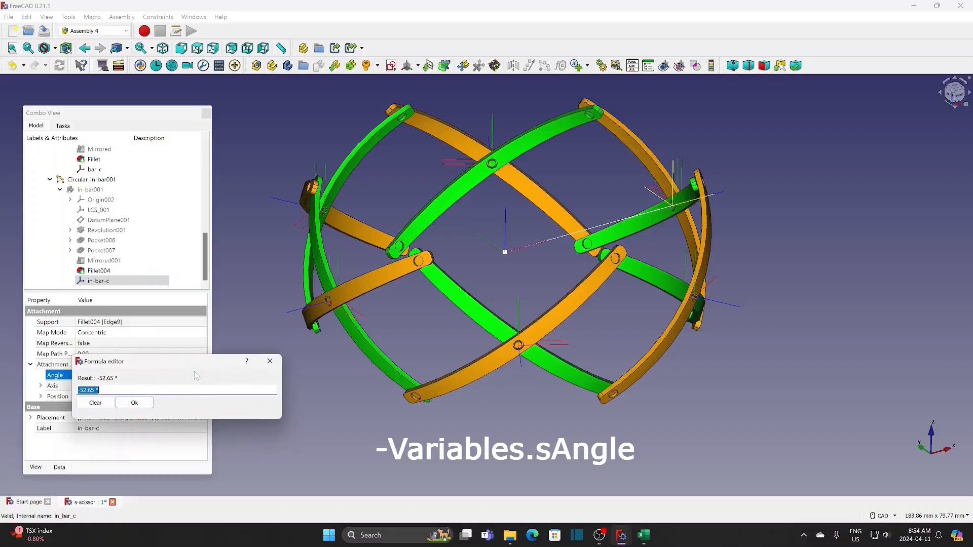
pyautogui.write('-v')
pyautogui.write('a')
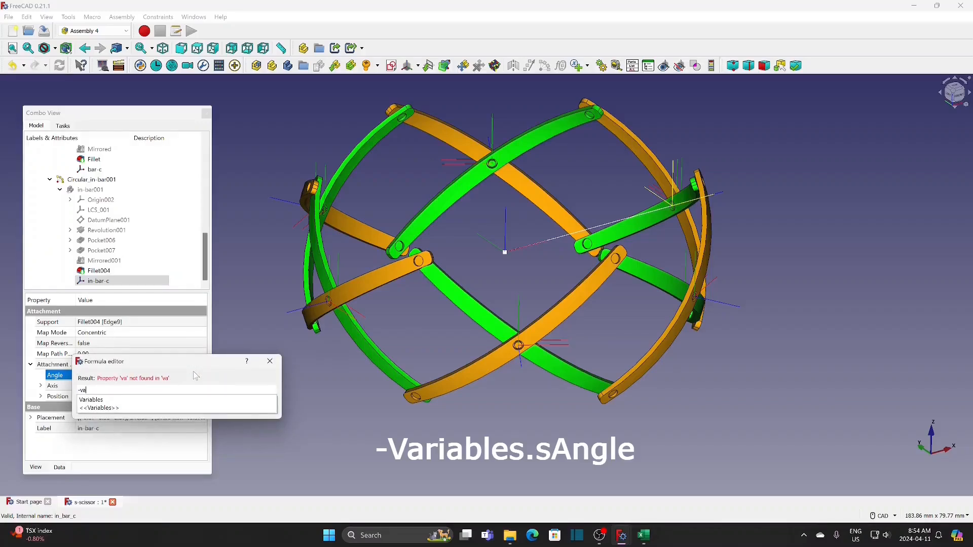
pyautogui.click(101, 401)
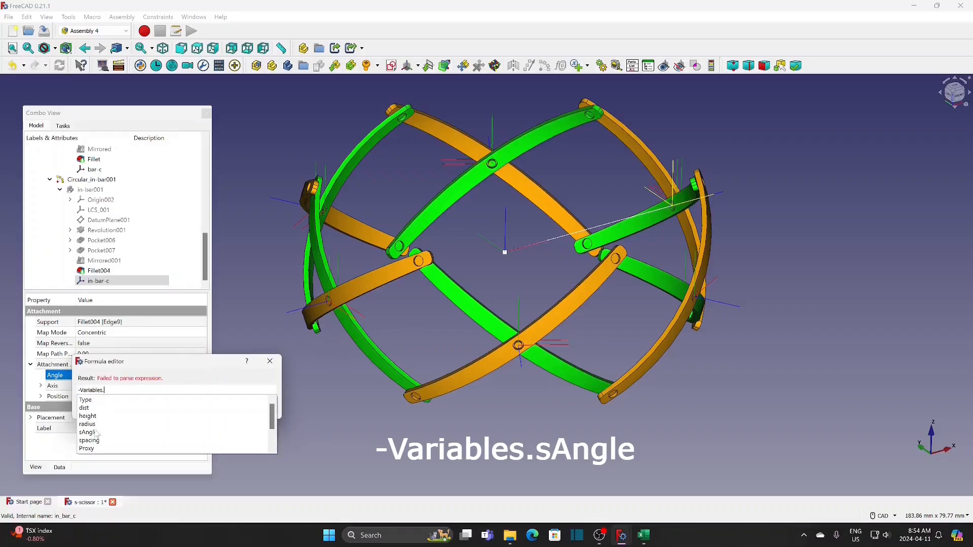
pyautogui.click(95, 433)
pyautogui.click(131, 404)
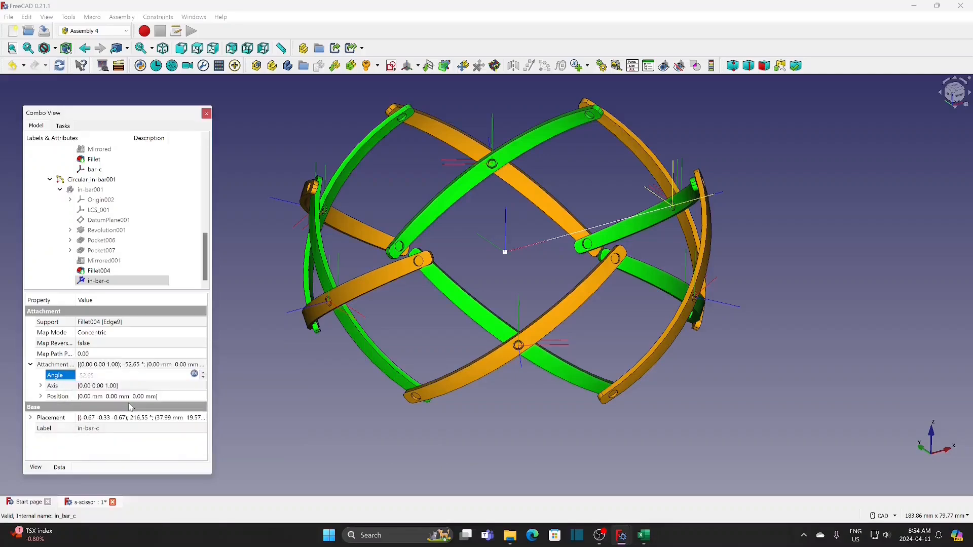
pyautogui.click(230, 303)
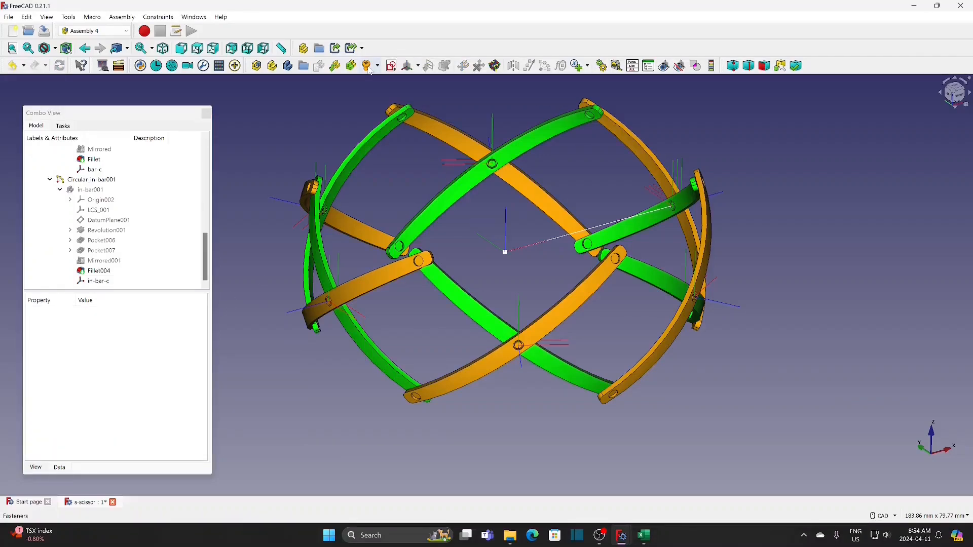
# Set up an assembly animation that drives the sAngle variable over a range from 12 to 52
pyautogui.click(602, 66)
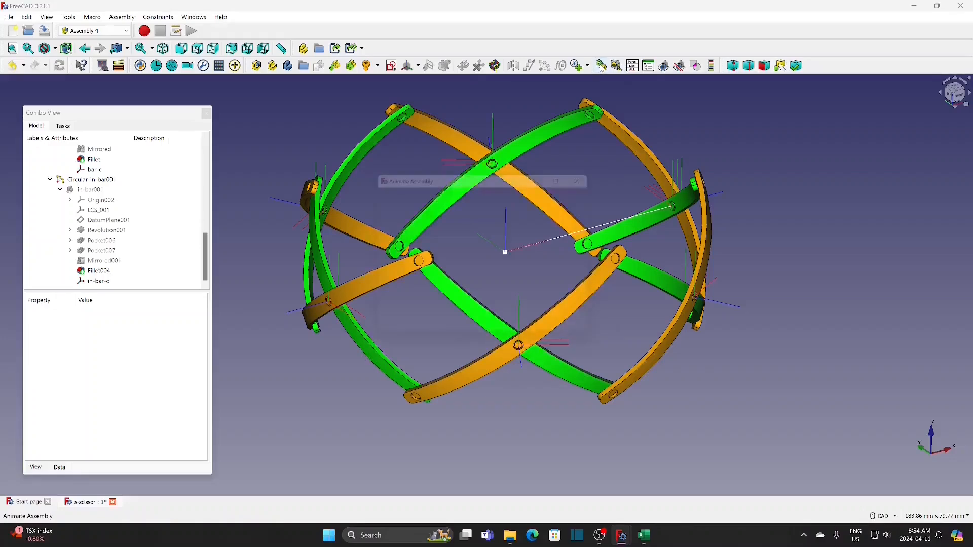
pyautogui.moveTo(509, 179); pyautogui.dragTo(868, 105)
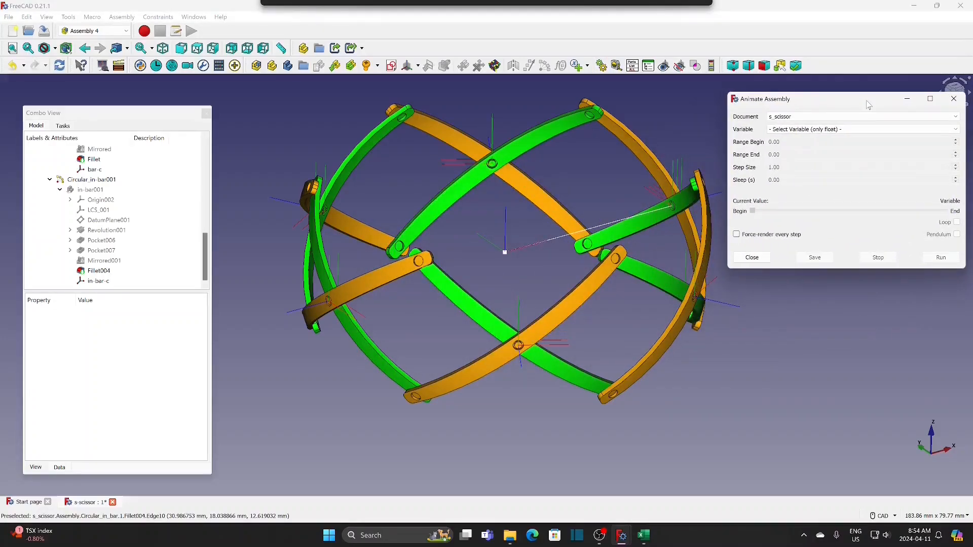
pyautogui.click(820, 130)
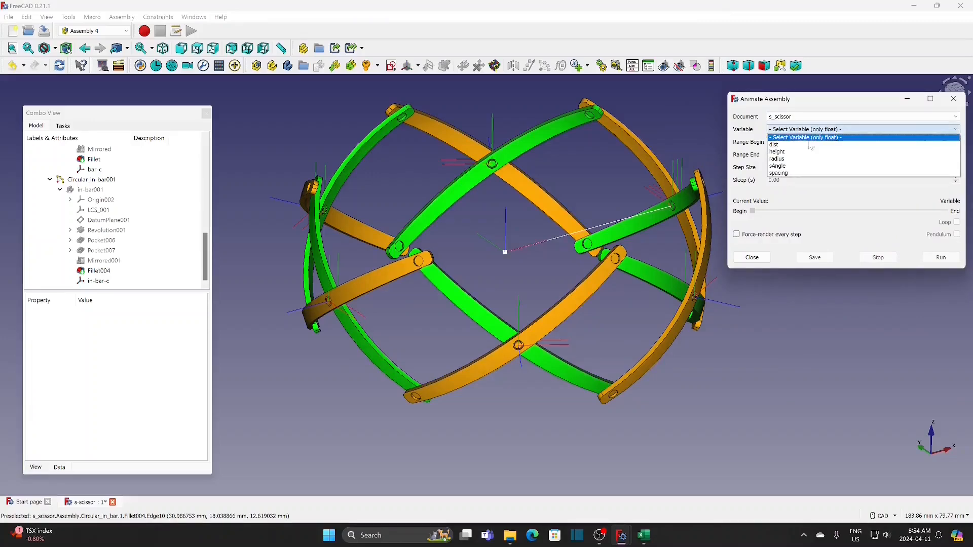
pyautogui.click(780, 166)
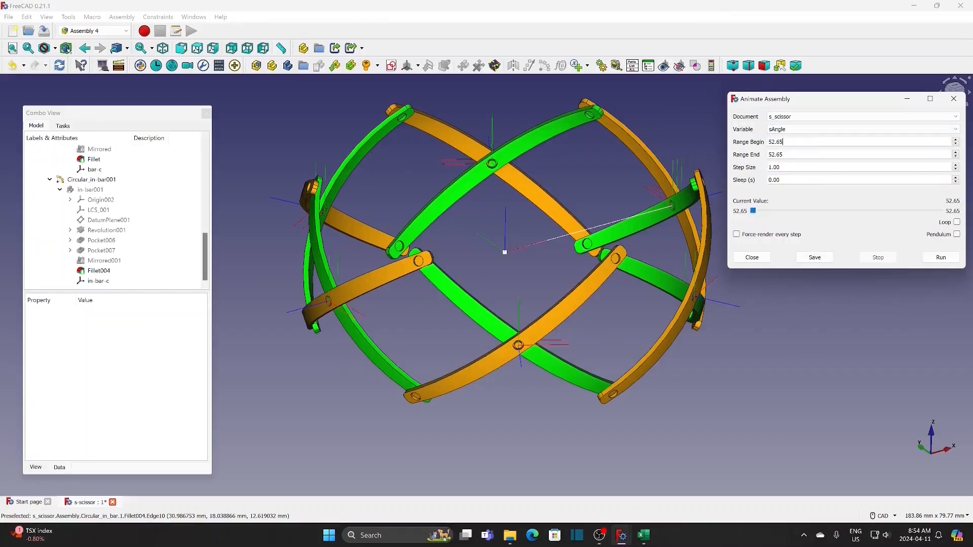
pyautogui.press('Tab')
pyautogui.write('12')
pyautogui.press('Tab')
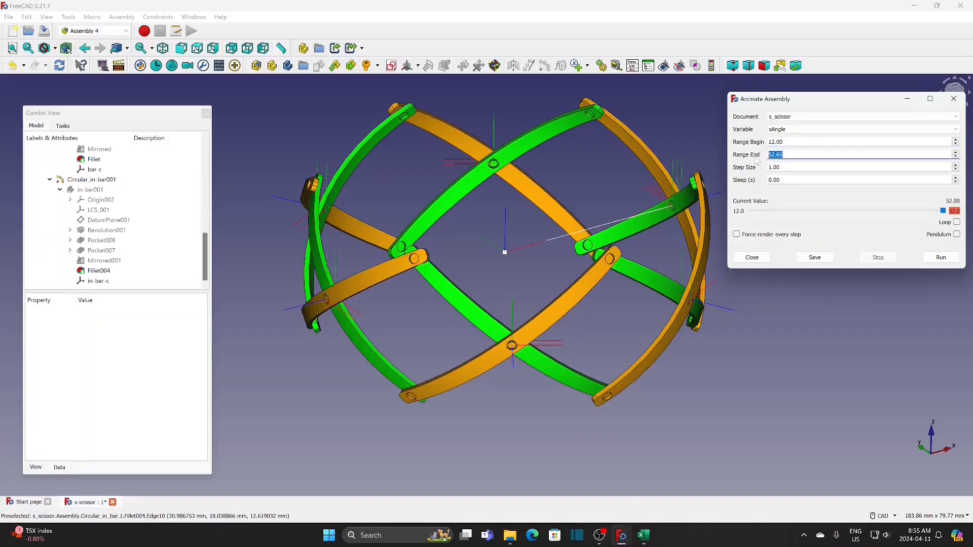
pyautogui.write('52')
# Run the sAngle animation, stop it partway to reframe the mechanism, and run it again
pyautogui.click(939, 258)
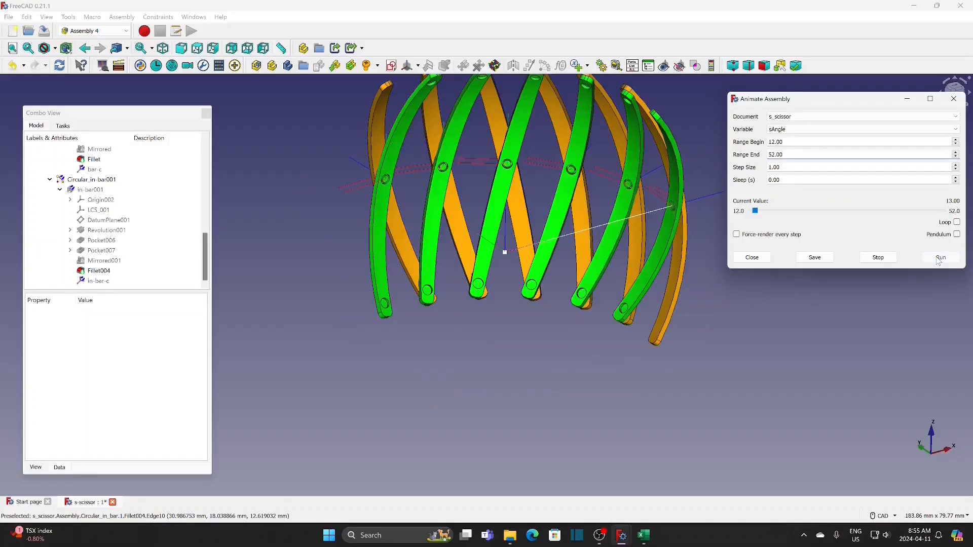
pyautogui.click(869, 261)
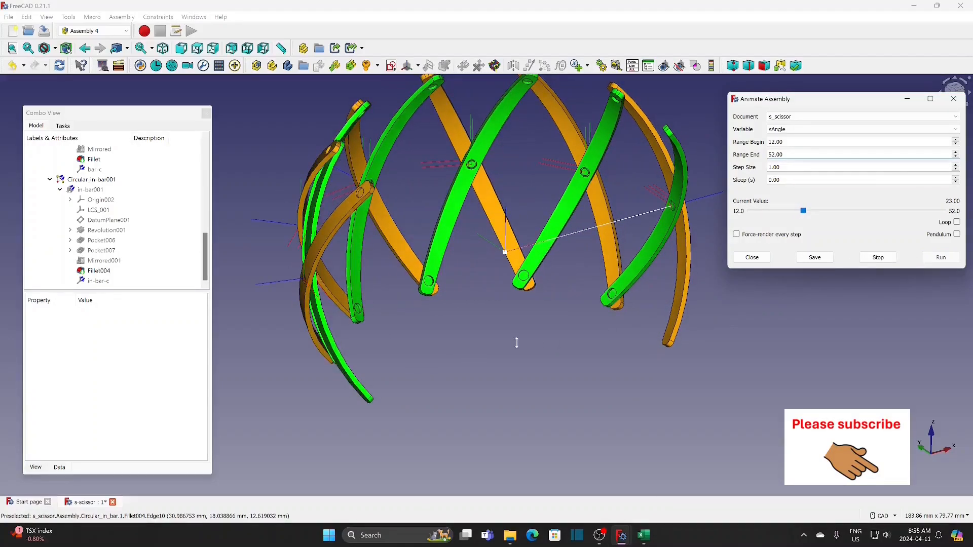
pyautogui.scroll(-2, 510, 390)
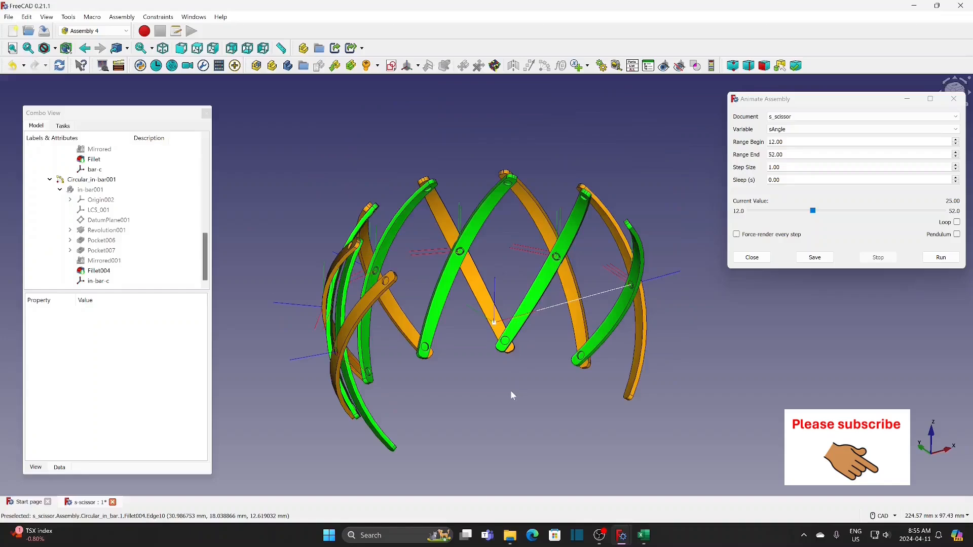
pyautogui.moveTo(512, 392); pyautogui.dragTo(509, 368, button='middle')
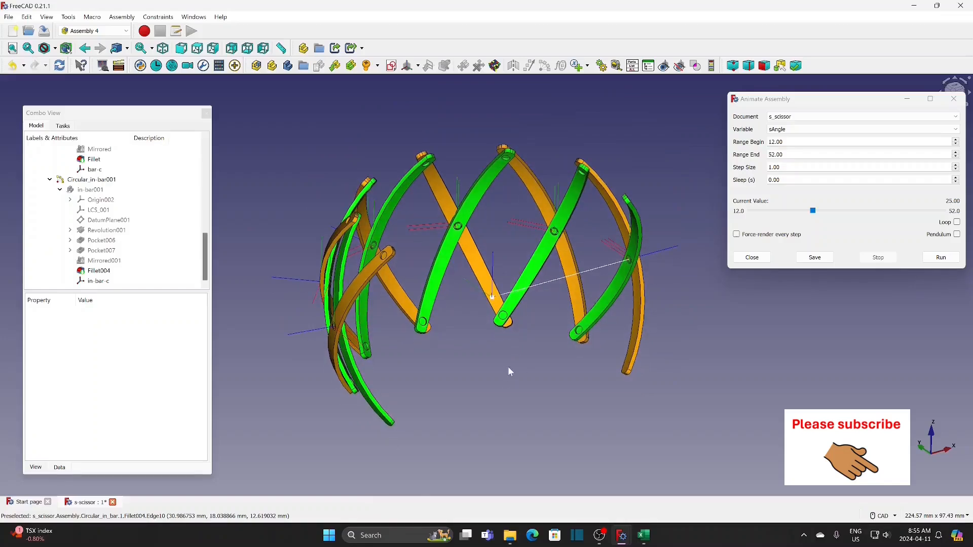
pyautogui.click(943, 259)
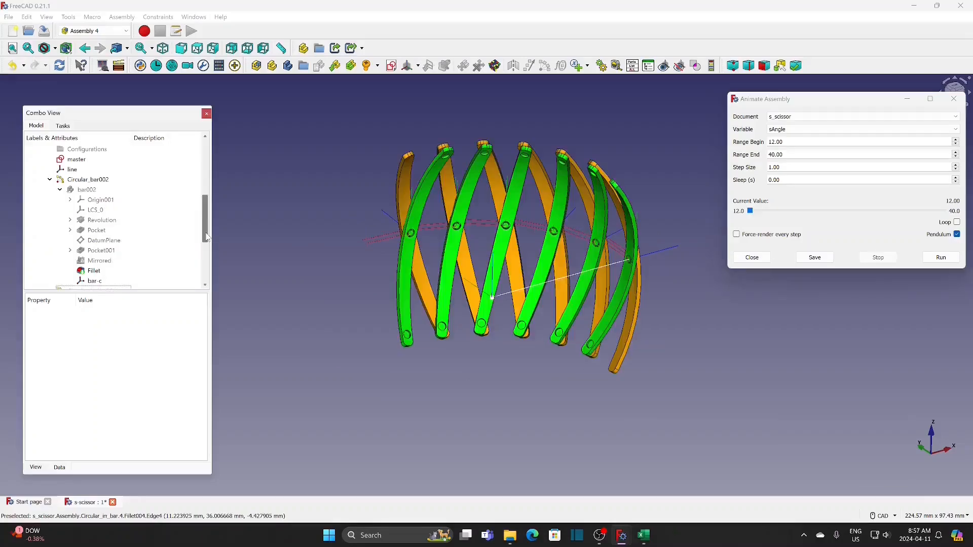
# Set the element count of the Circular_bar002 array to 8
pyautogui.moveTo(206, 234); pyautogui.dragTo(207, 238)
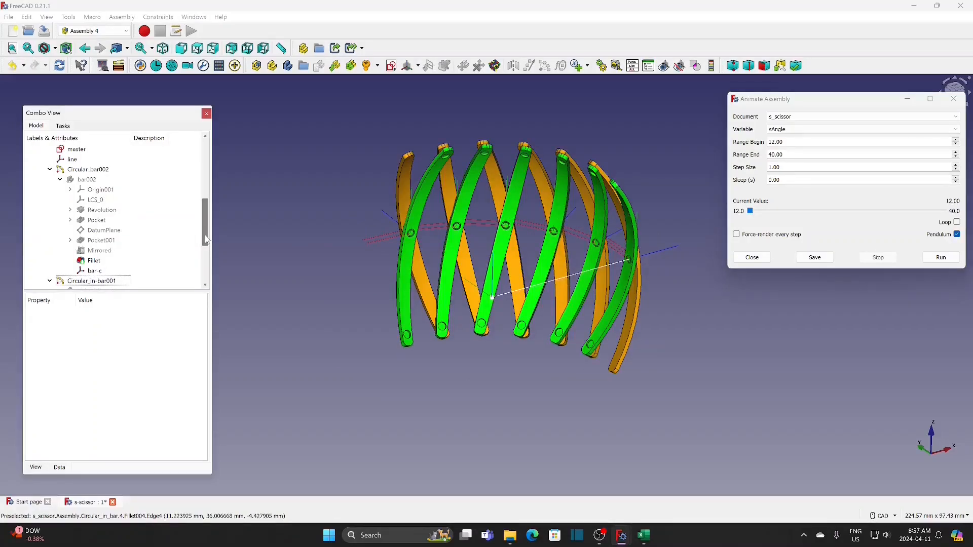
pyautogui.click(98, 173)
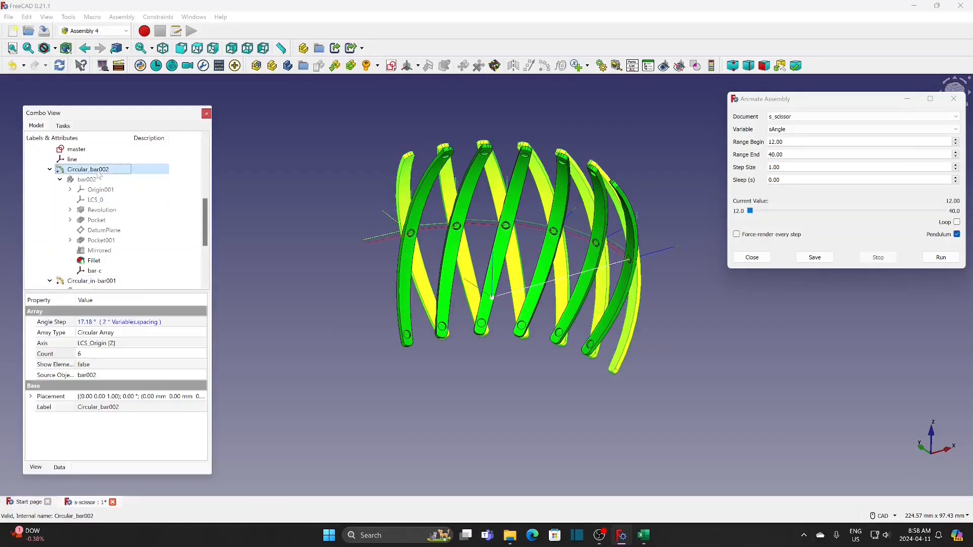
pyautogui.click(97, 356)
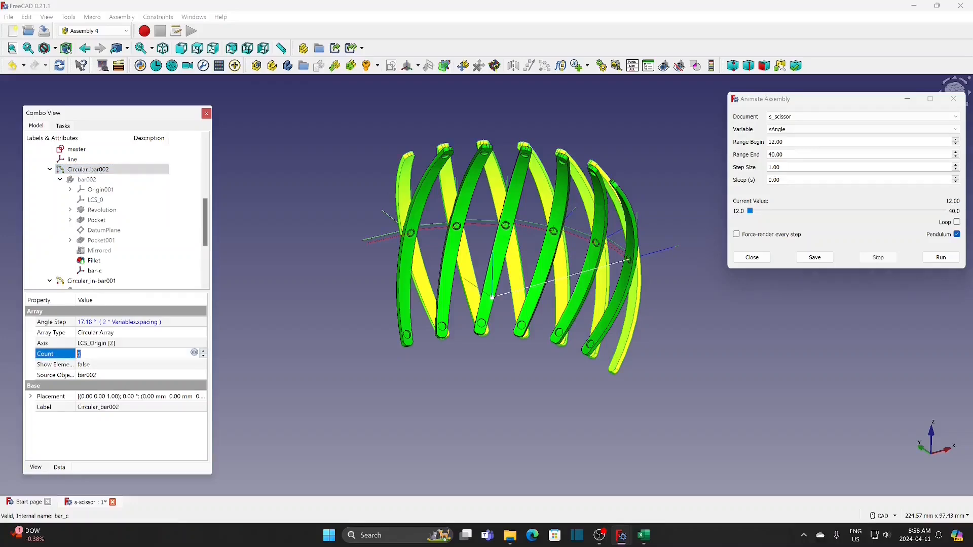
pyautogui.write('8')
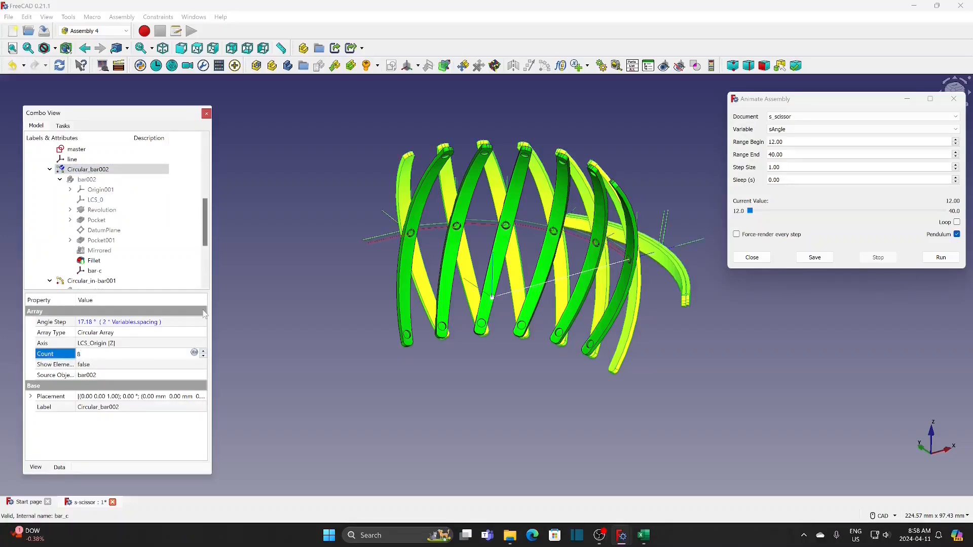
pyautogui.click(254, 306)
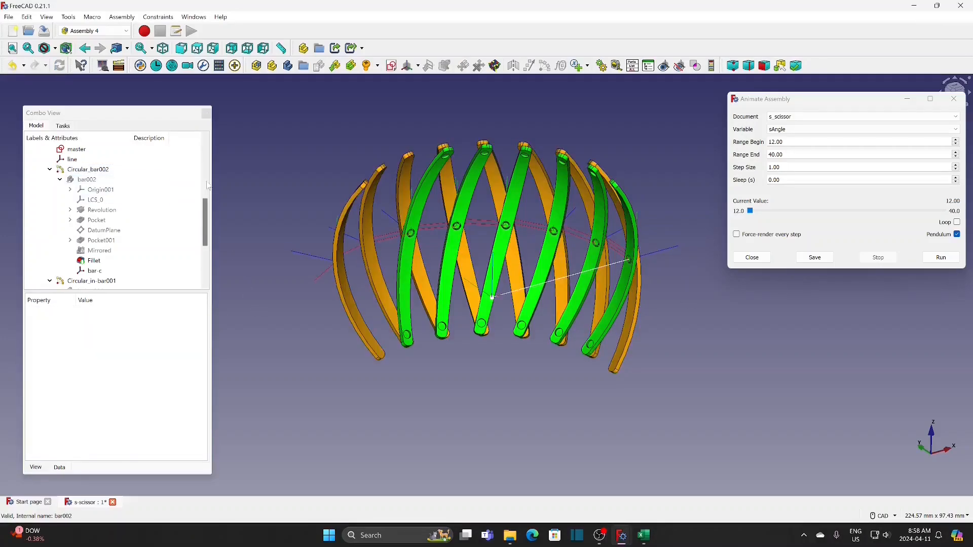
# Set the element count of the Circular_in-bar001 array to 8
pyautogui.scroll(-3, 207, 213)
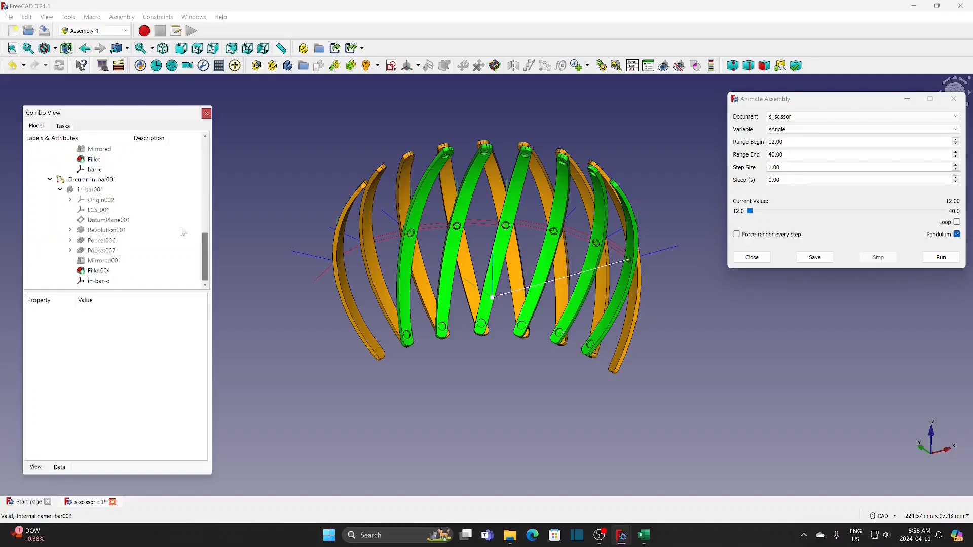
pyautogui.click(84, 181)
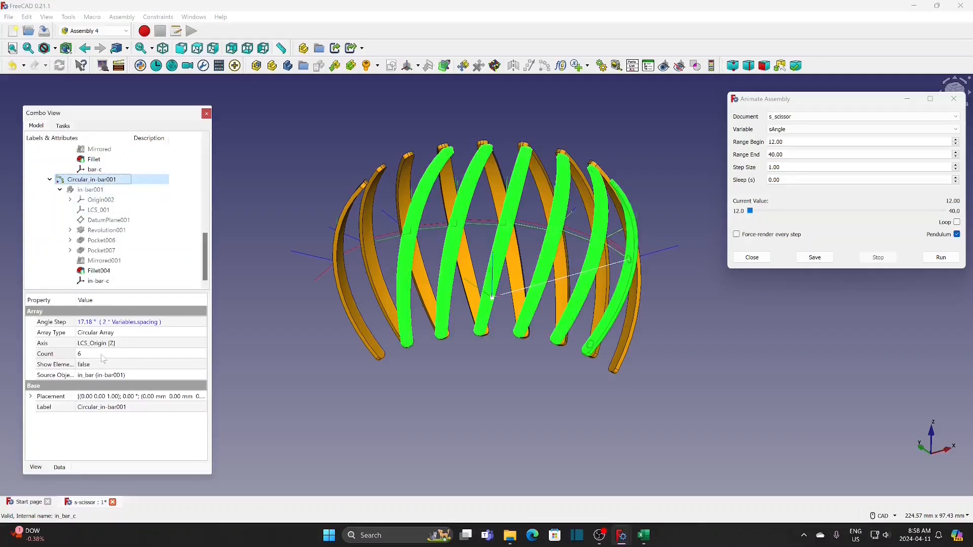
pyautogui.click(103, 354)
pyautogui.write('8')
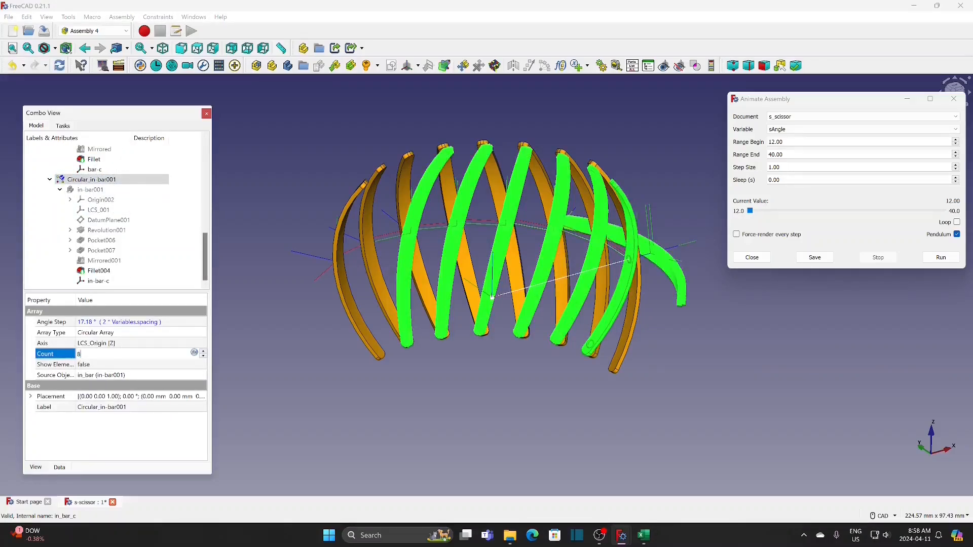
pyautogui.click(244, 312)
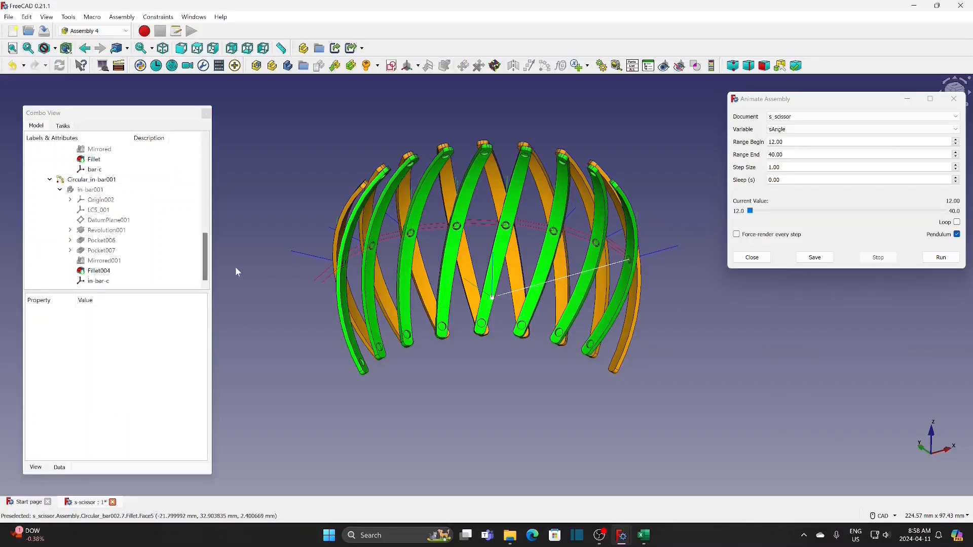
# Set the sAngle variable of the assembly to 34
pyautogui.scroll(1, 207, 263)
pyautogui.moveTo(206, 262); pyautogui.dragTo(207, 218)
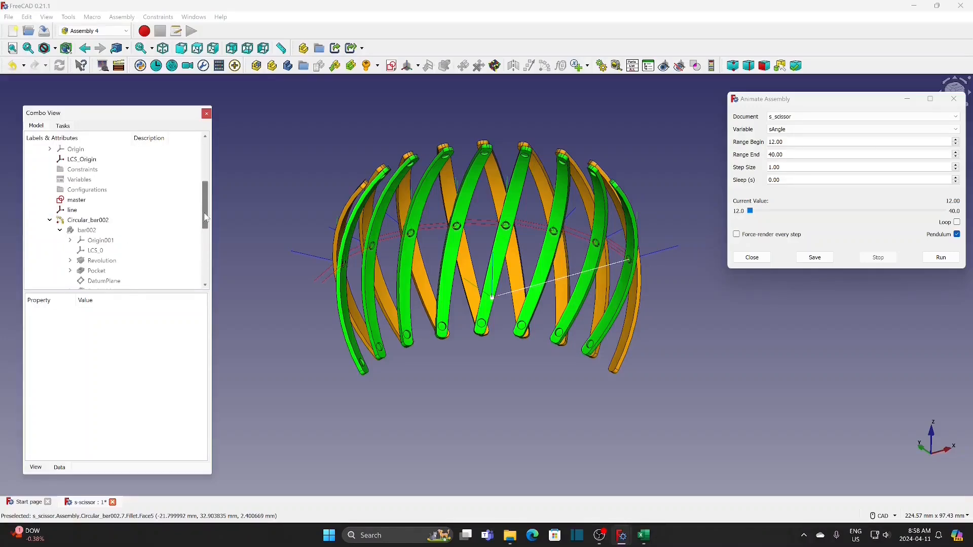
pyautogui.click(80, 180)
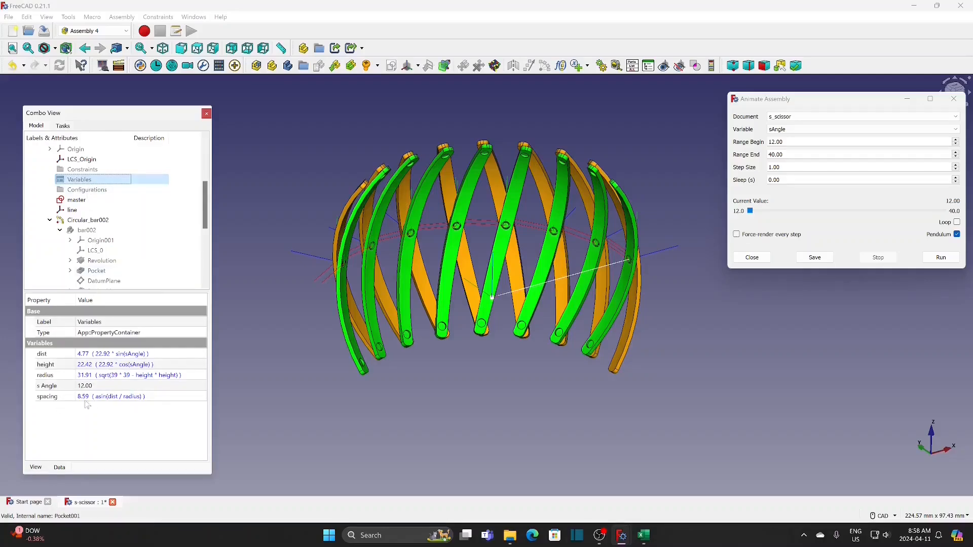
pyautogui.click(111, 389)
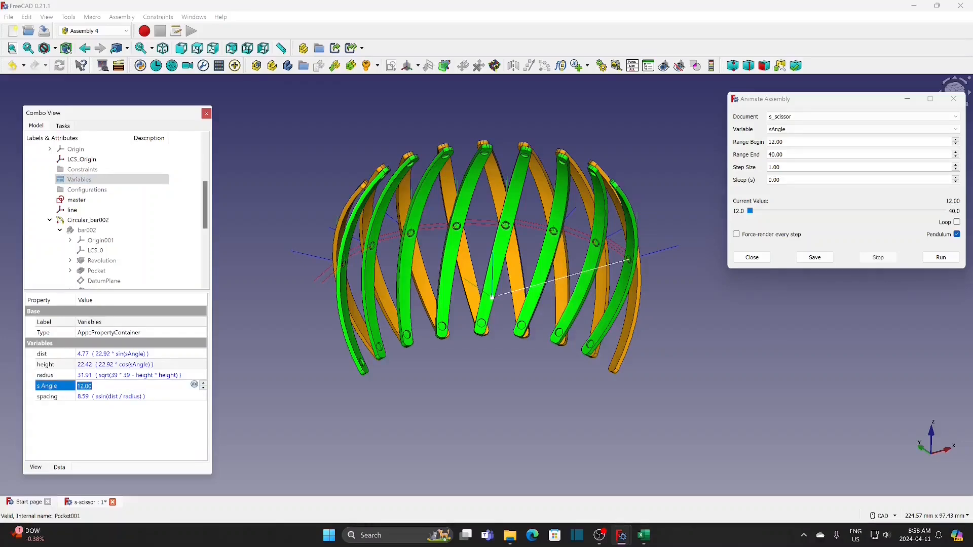
pyautogui.write('34')
pyautogui.click(121, 431)
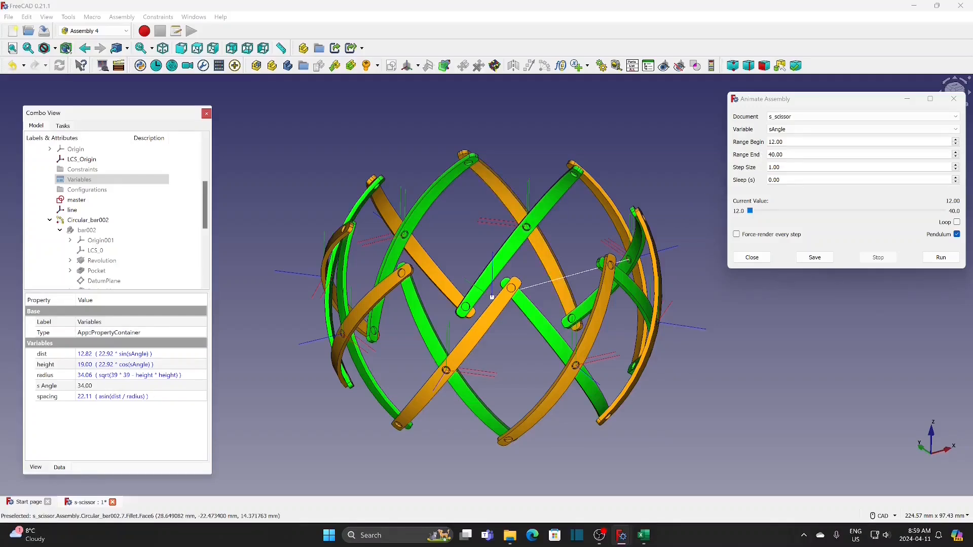
# Set the sAngle animation range from 5 to 34 and run the animation from its beginning
pyautogui.moveTo(788, 142); pyautogui.dragTo(756, 145)
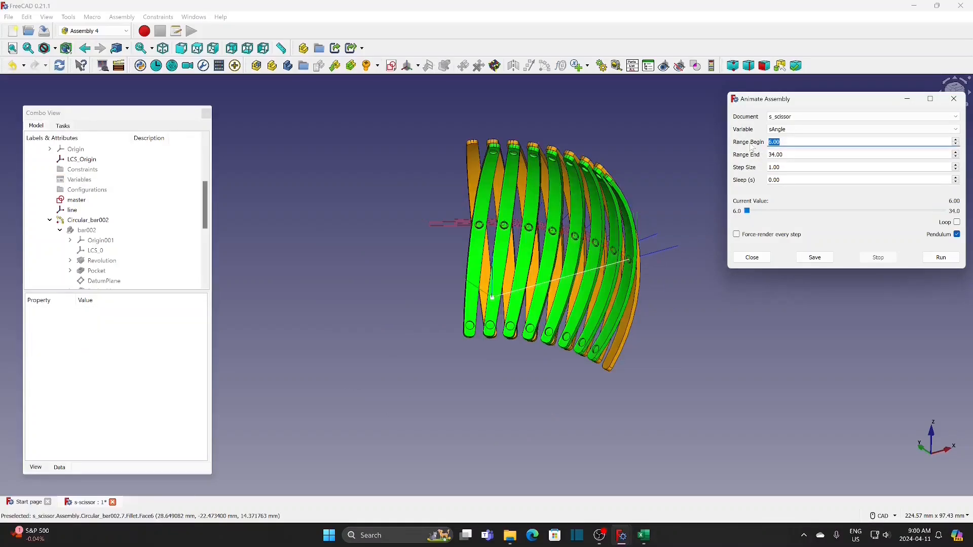
pyautogui.write('5')
pyautogui.click(695, 202)
pyautogui.moveTo(753, 211); pyautogui.dragTo(739, 214)
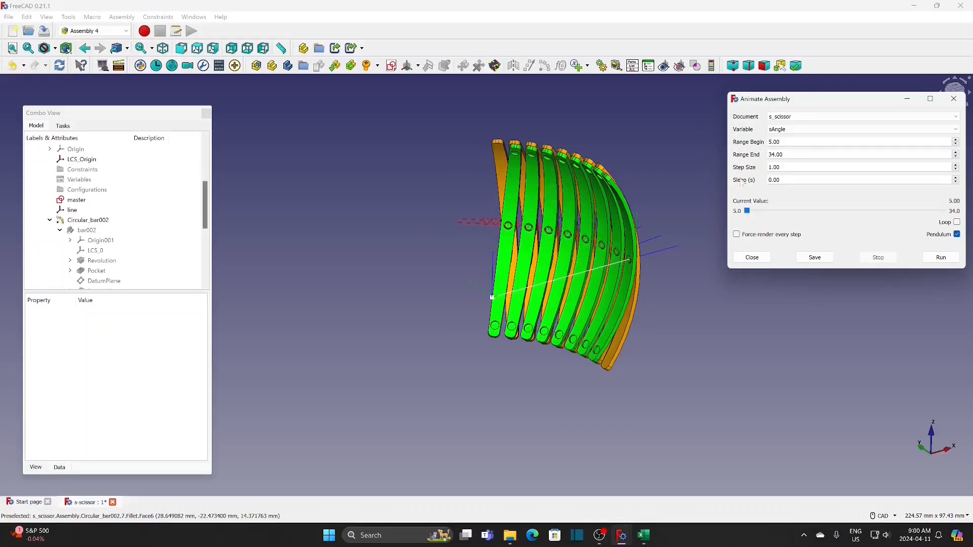
pyautogui.click(939, 258)
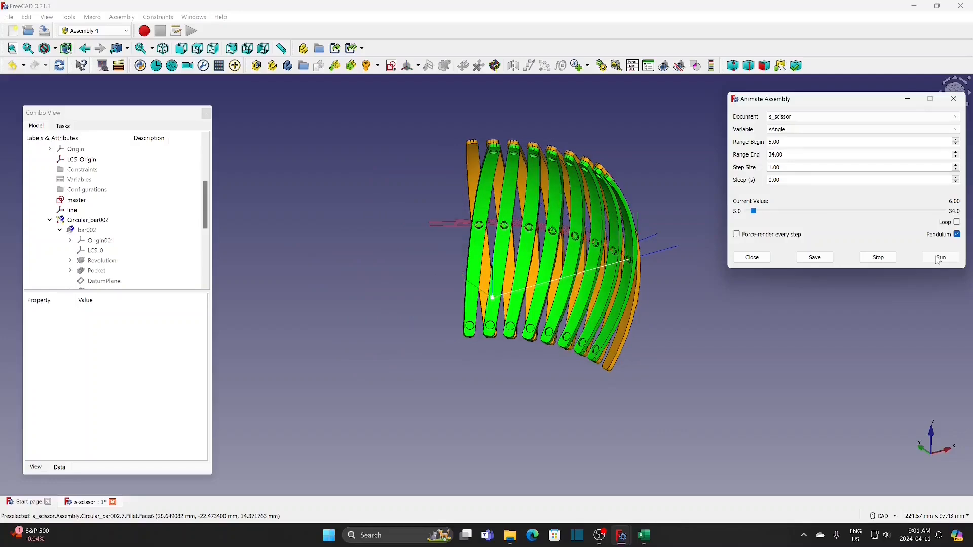
# Insert the support part into the assembly as a link
pyautogui.click(334, 65)
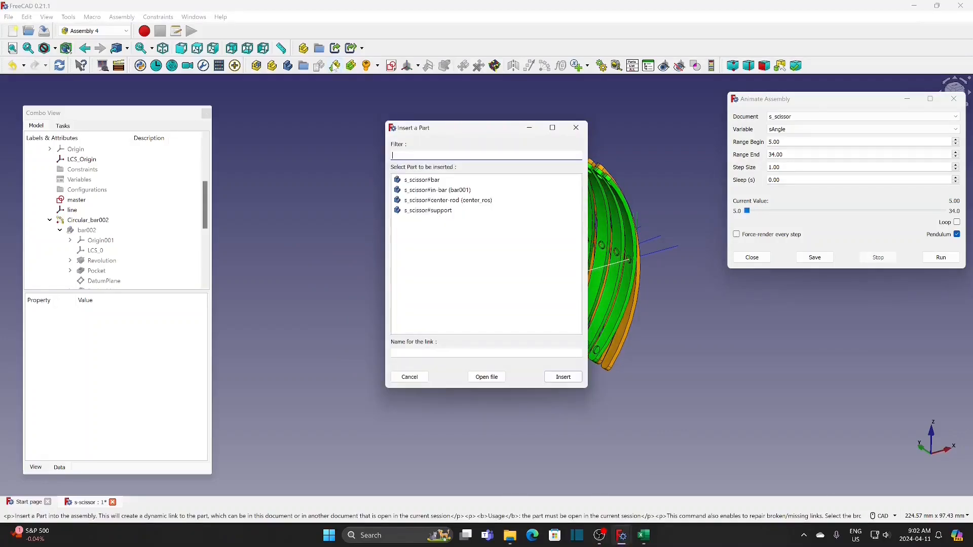
pyautogui.click(452, 212)
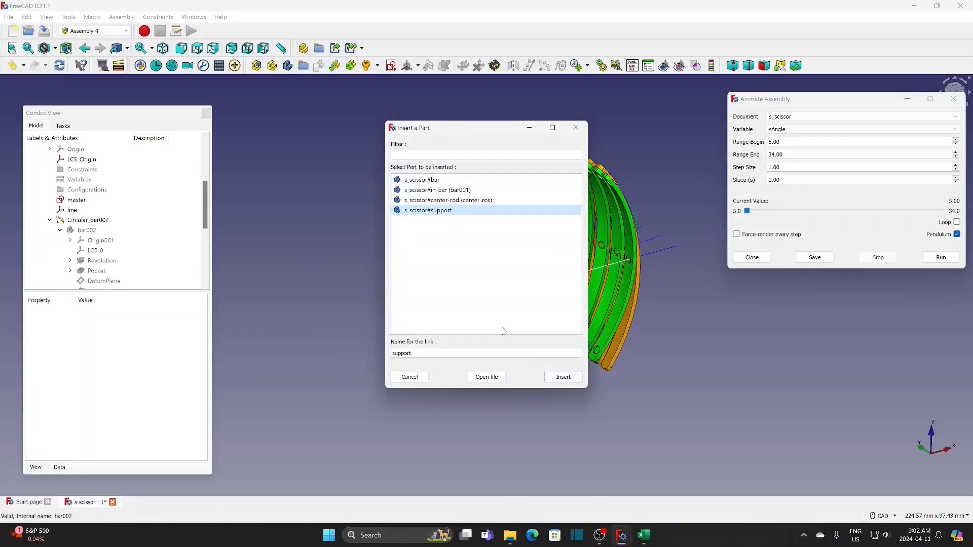
pyautogui.click(563, 378)
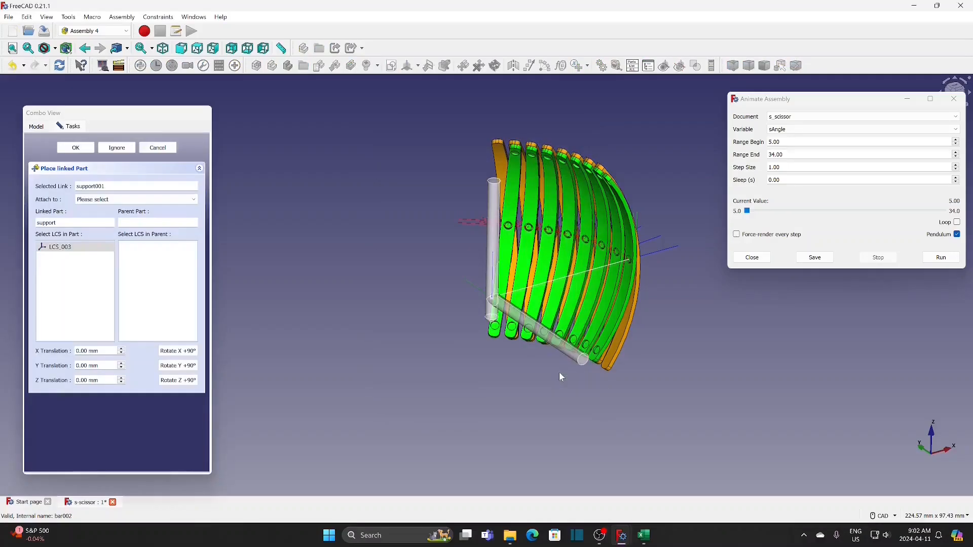
# Attach the support's LCS_003 to LCS_Origin of the parent assembly, rotated 180° about X
pyautogui.click(153, 200)
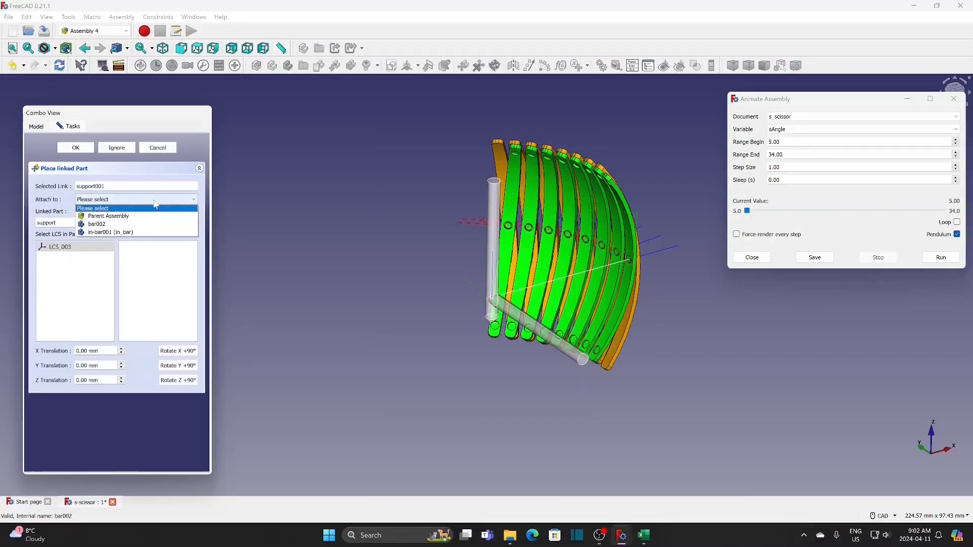
pyautogui.click(108, 216)
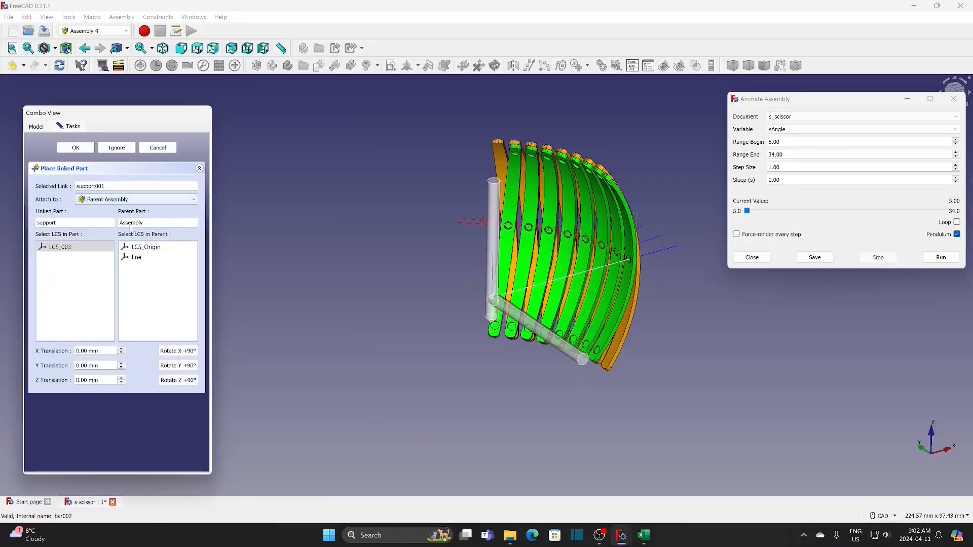
pyautogui.click(162, 252)
pyautogui.click(86, 252)
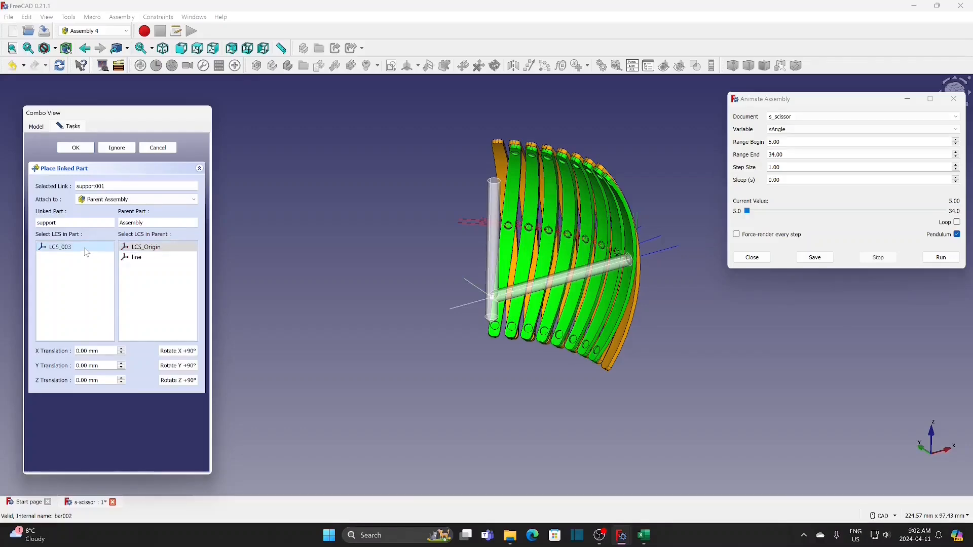
pyautogui.click(187, 351)
pyautogui.click(187, 352)
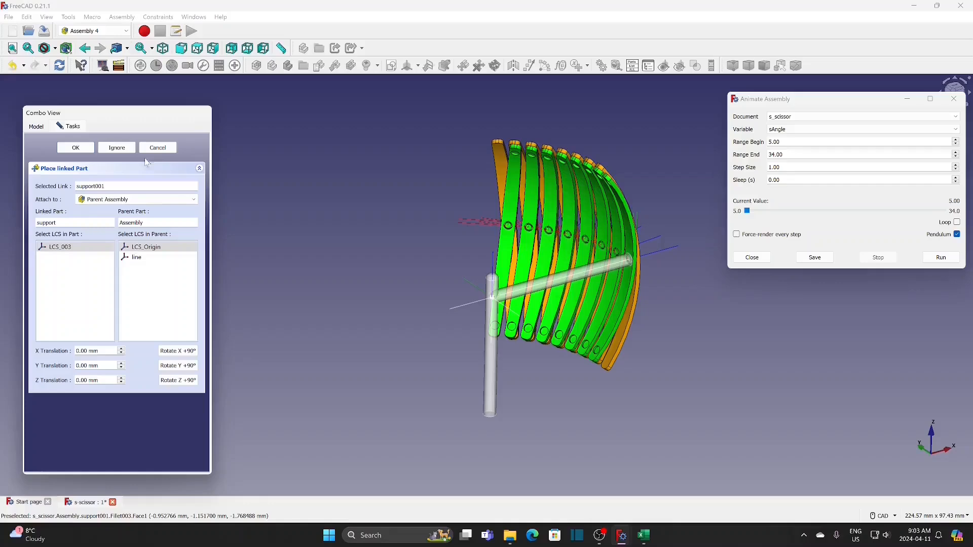
pyautogui.click(86, 152)
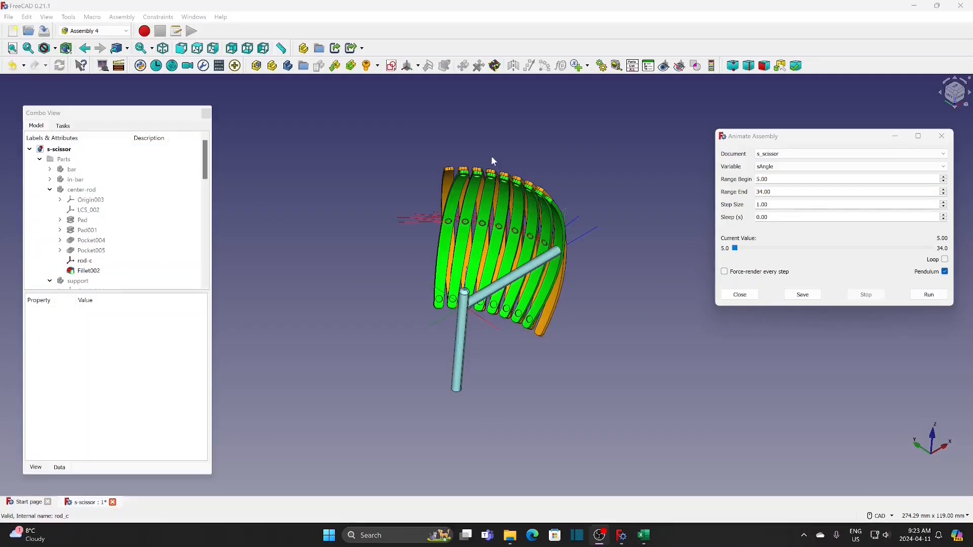
# Insert the center-rod part into the assembly as a link
pyautogui.click(336, 66)
pyautogui.click(496, 208)
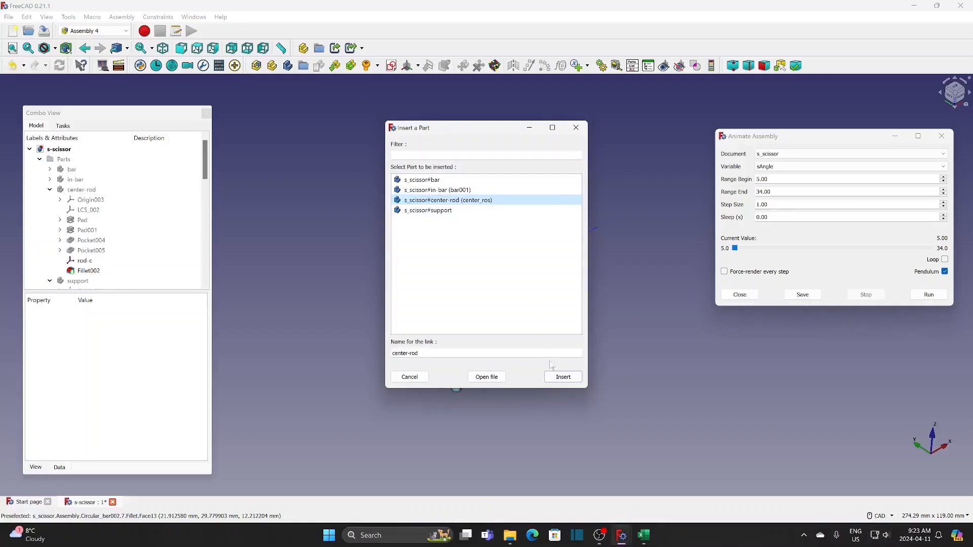
pyautogui.click(566, 380)
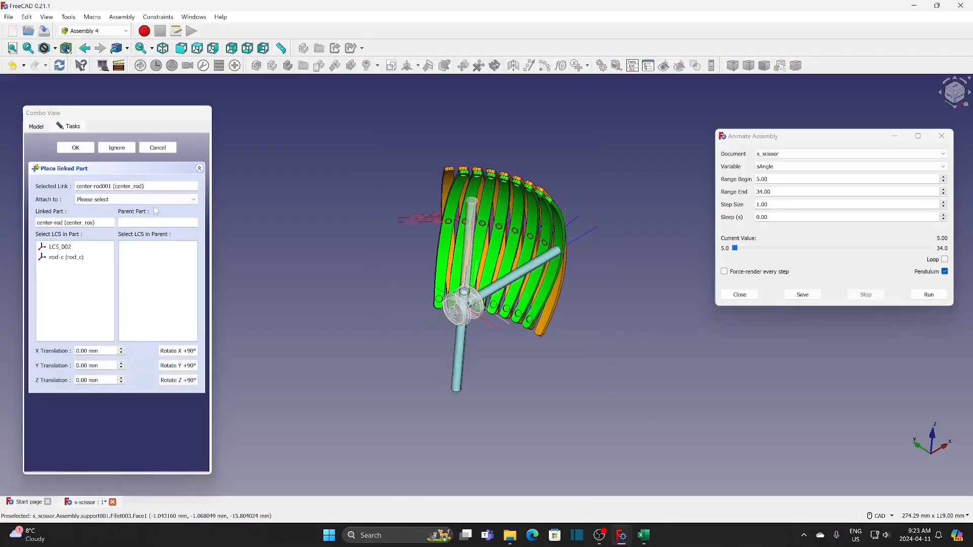
# Attach the center rod's rod-c coordinate system to LCS_Origin of the parent assembly and rotate the rod 180° about X
pyautogui.click(135, 199)
pyautogui.click(108, 216)
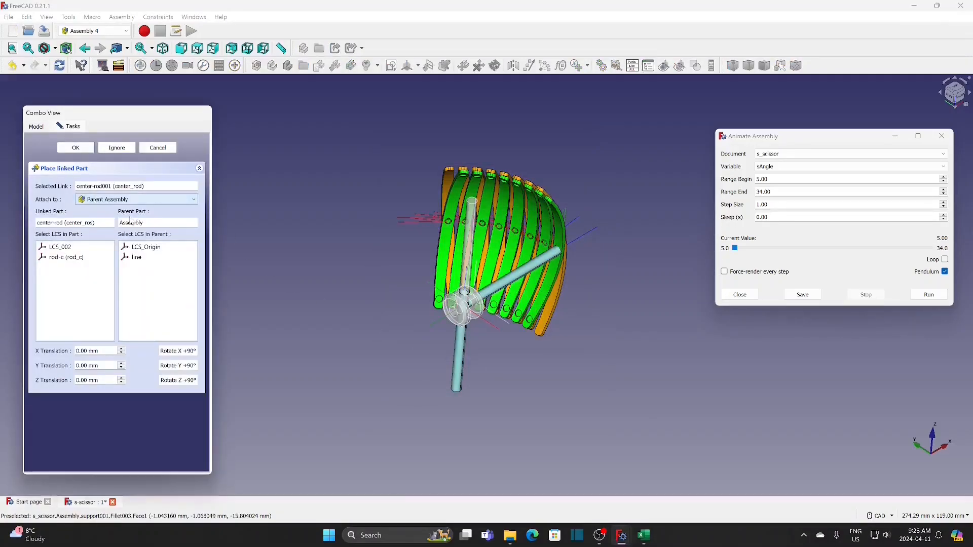
pyautogui.click(80, 261)
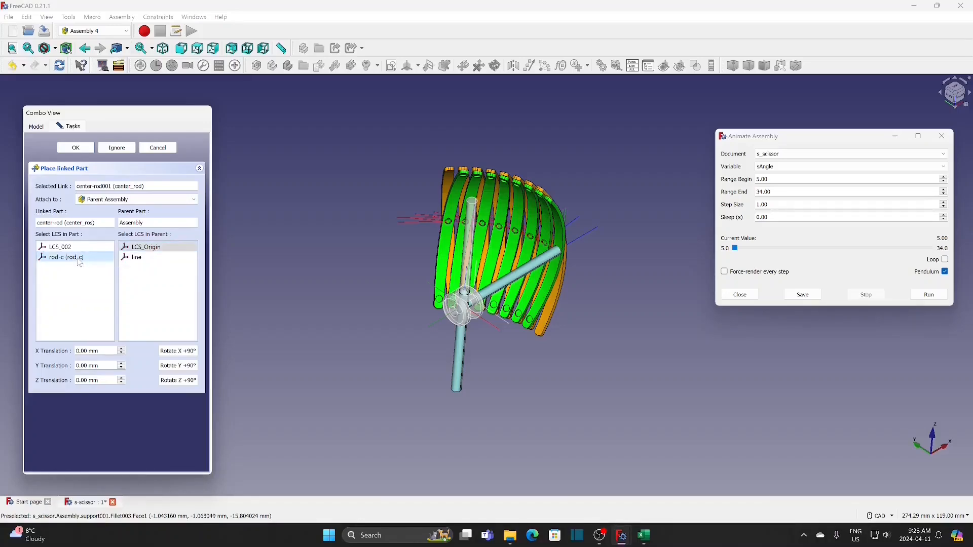
pyautogui.click(177, 351)
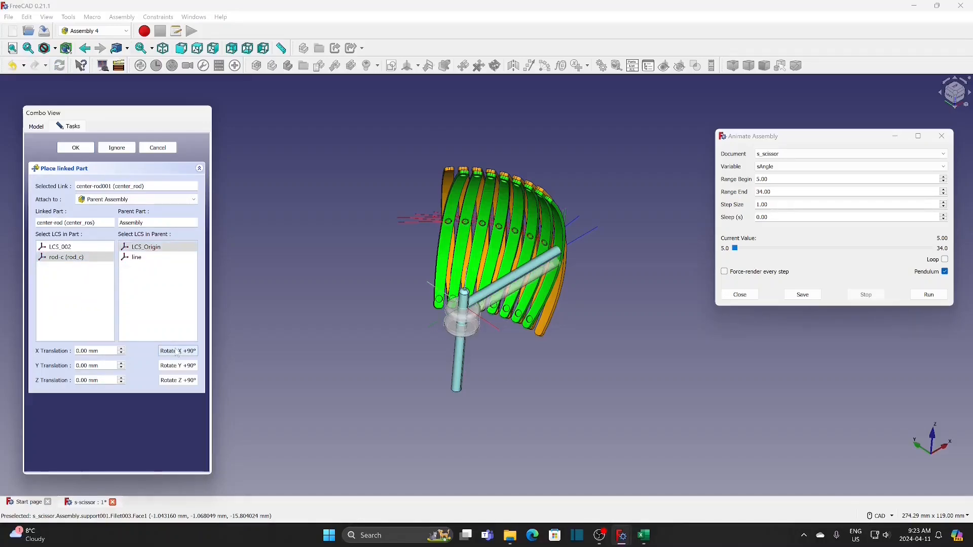
# Check the center rod from the front, set its Z translation to -4 mm and accept the placement
pyautogui.click(961, 97)
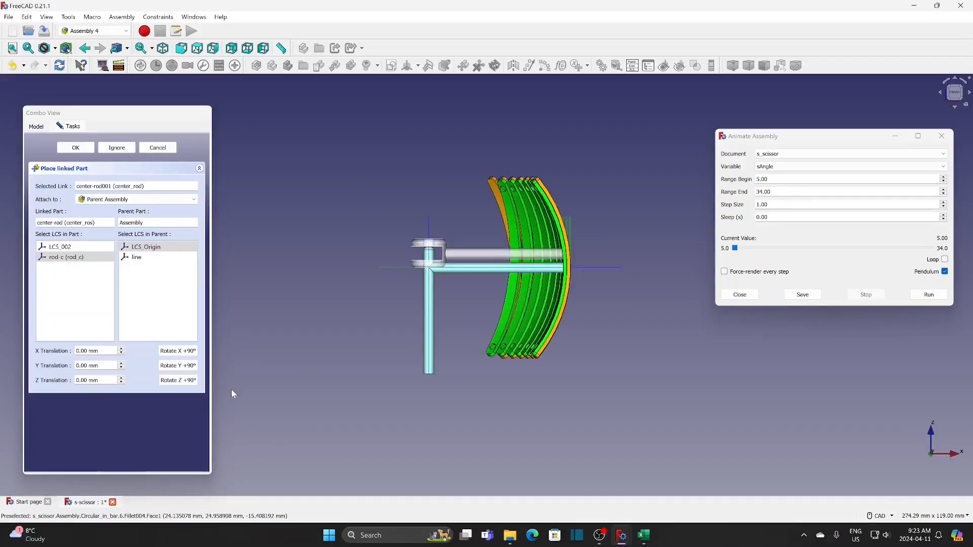
pyautogui.click(122, 384)
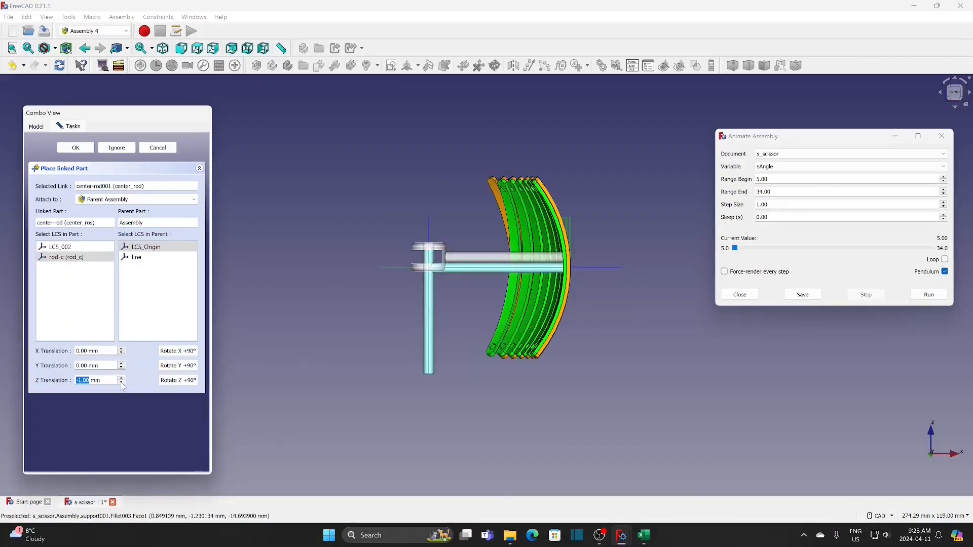
pyautogui.click(121, 383)
pyautogui.click(122, 383)
pyautogui.click(122, 383)
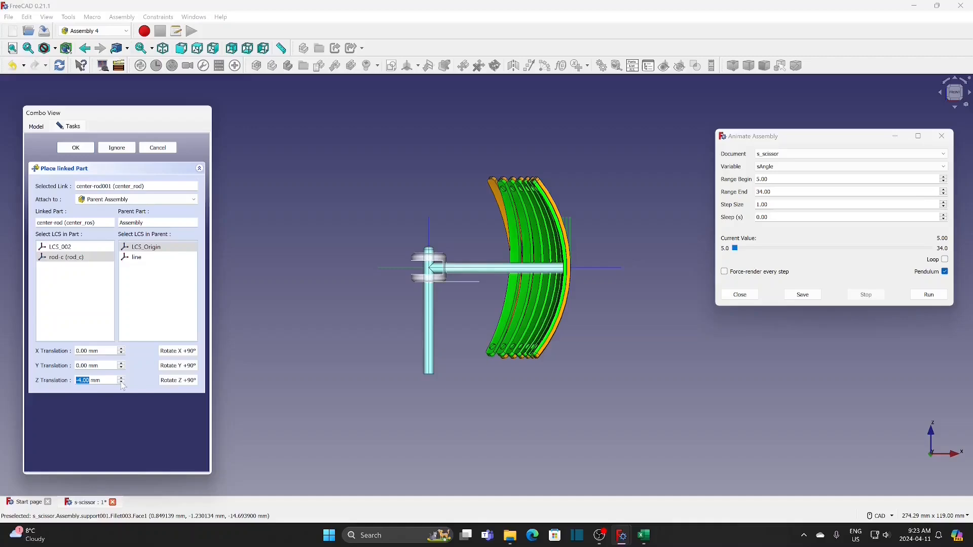
pyautogui.click(75, 148)
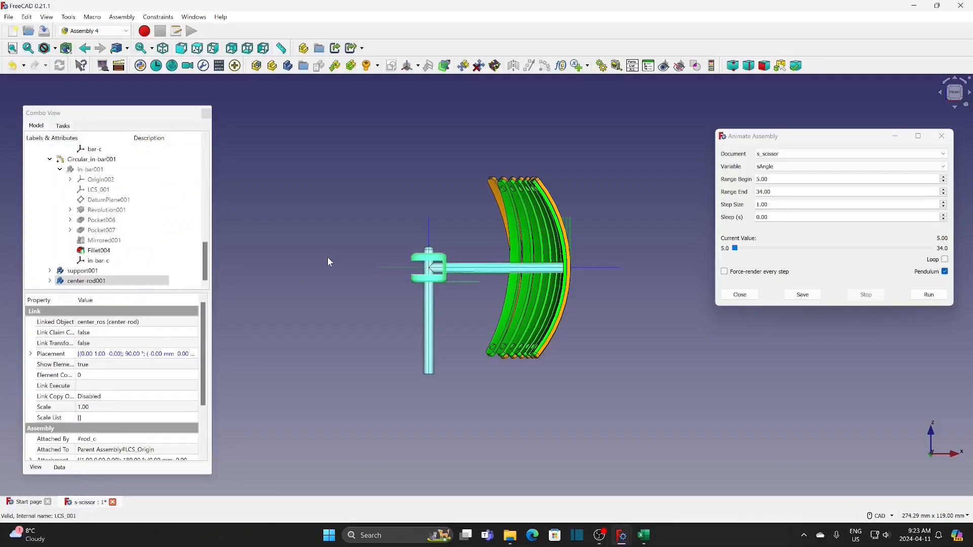
# Examine the spacing value among the assembly's Variables at the current scissor angle
pyautogui.moveTo(327, 257); pyautogui.dragTo(438, 369, button='middle')
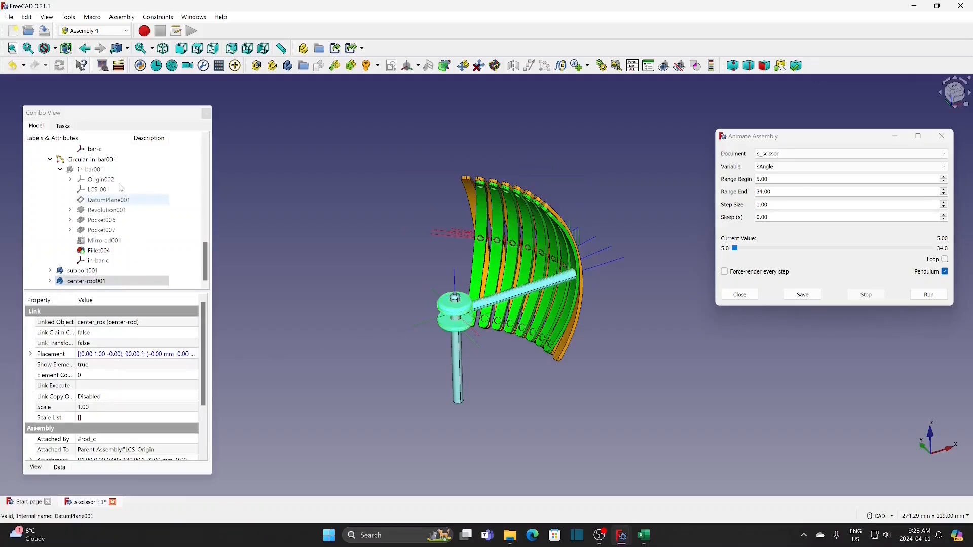
pyautogui.click(206, 267)
pyautogui.moveTo(206, 267); pyautogui.dragTo(205, 215)
pyautogui.click(98, 204)
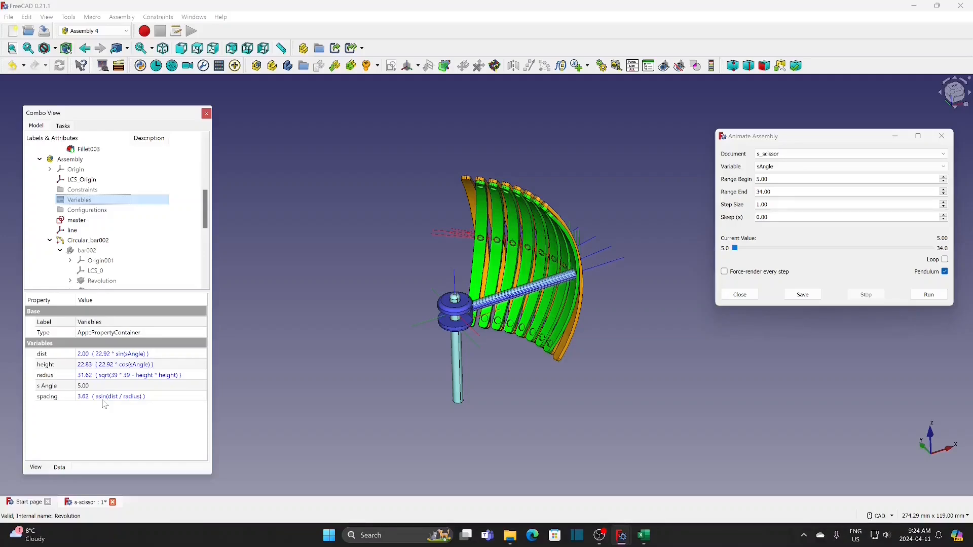
pyautogui.scroll(-6, 53, 278)
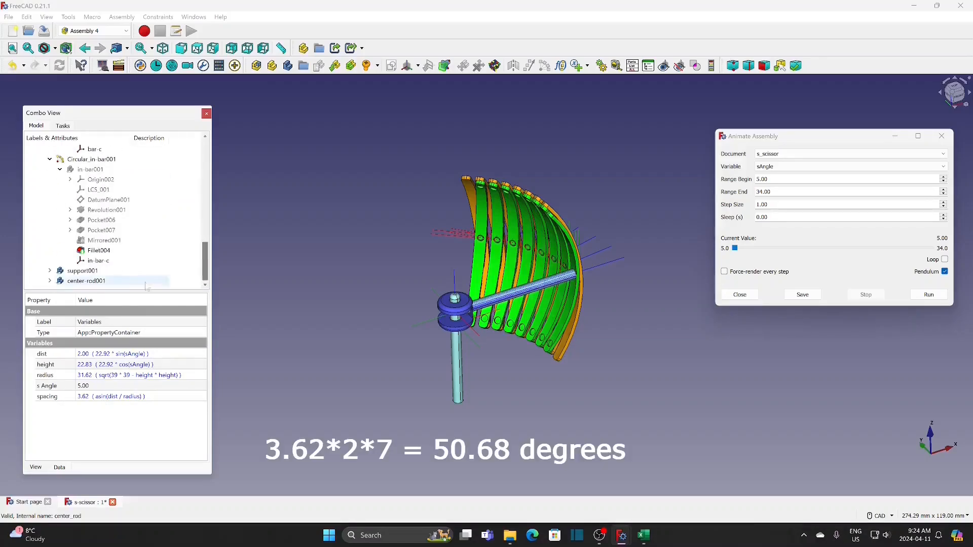
# Set the attachment angle of rod-c in center-rod001 to the expression Variables.sAngle>5? 50.68+(Variables.spacing-3.62)*14:50.68
pyautogui.click(49, 281)
pyautogui.scroll(-3, 126, 276)
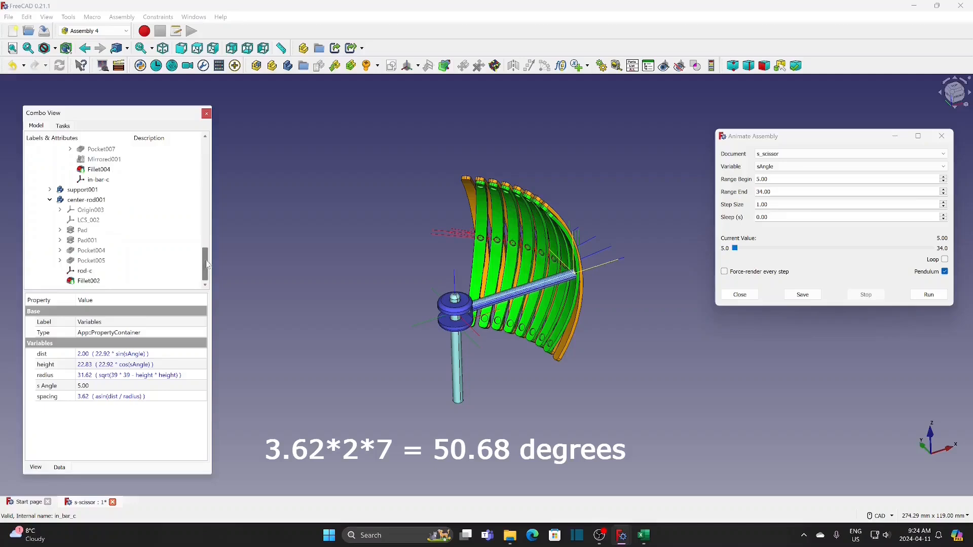
pyautogui.click(127, 271)
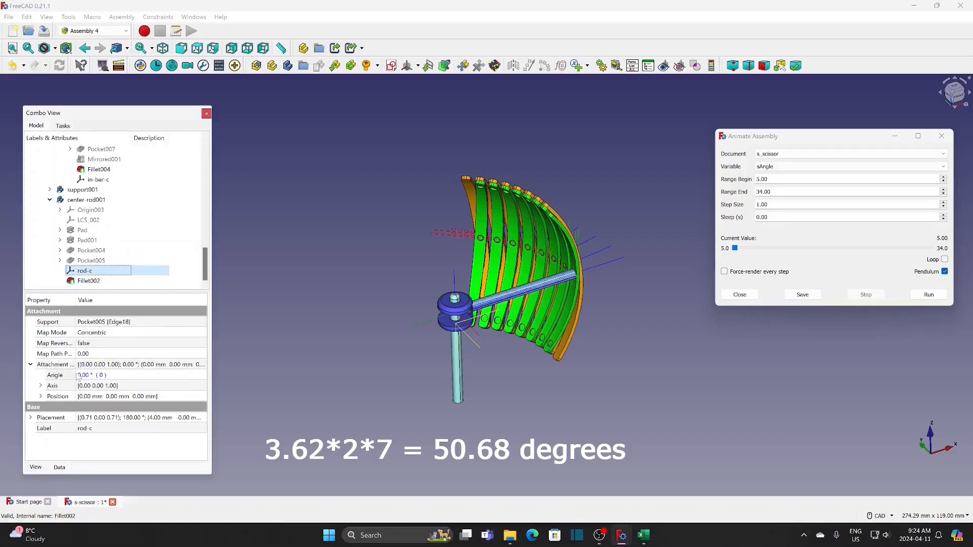
pyautogui.click(189, 376)
pyautogui.press('=')
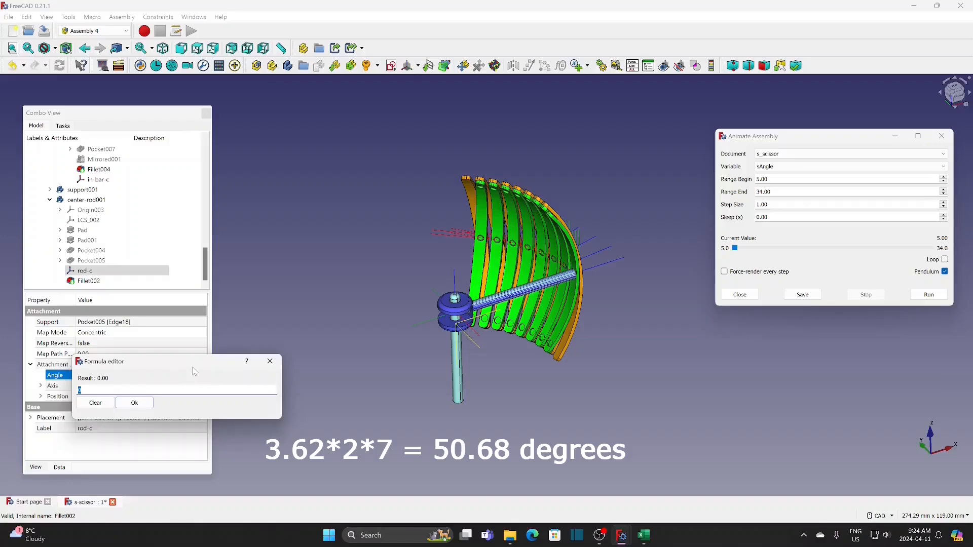
pyautogui.write('Variables.')
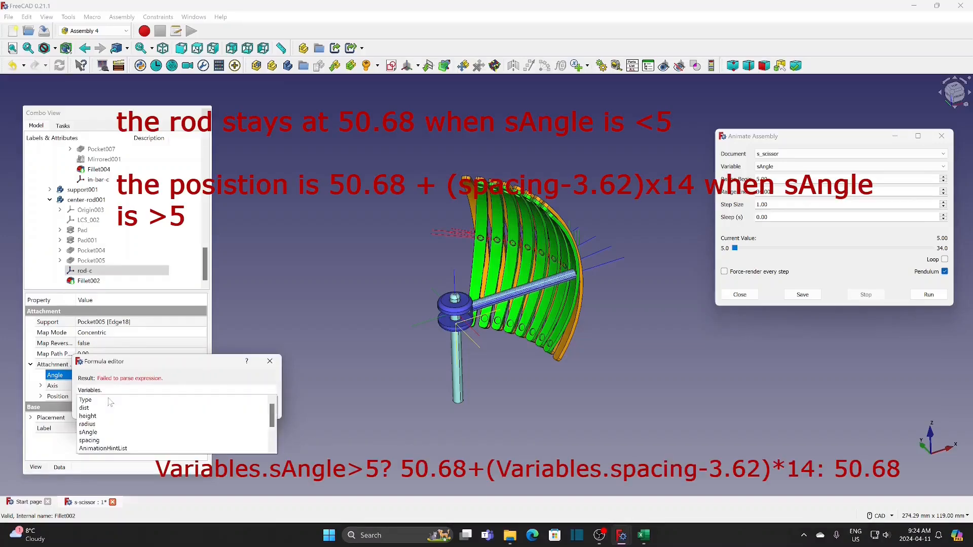
pyautogui.click(95, 433)
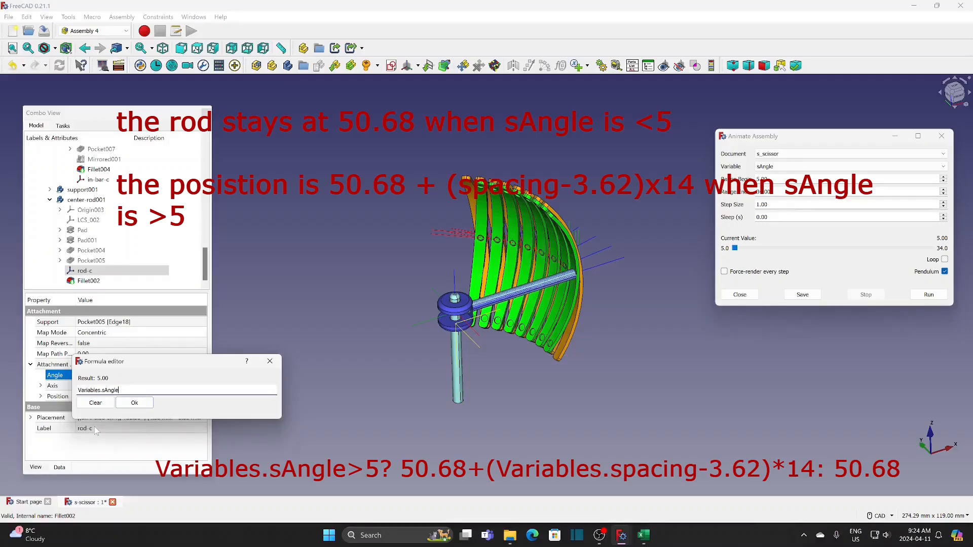
pyautogui.write('>5? 50.68+(Variables.')
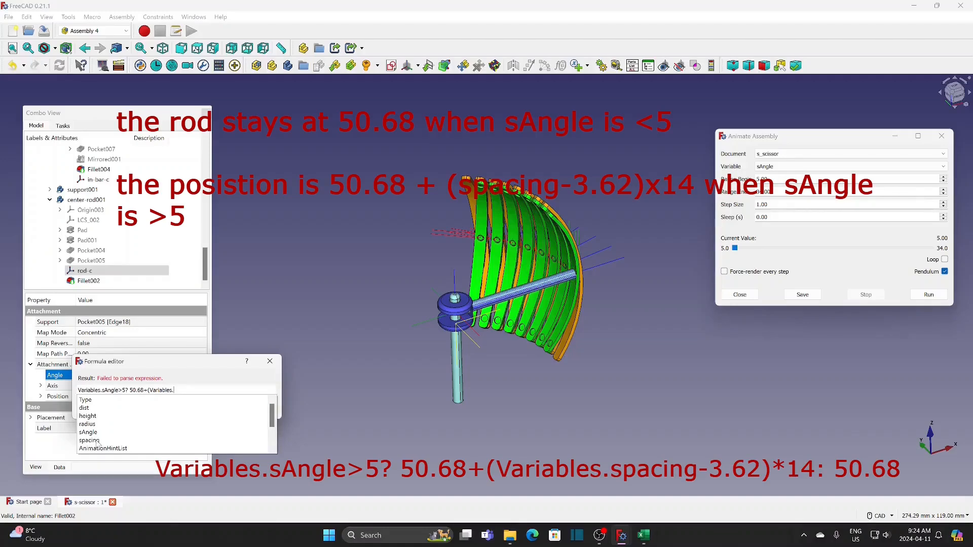
pyautogui.click(97, 440)
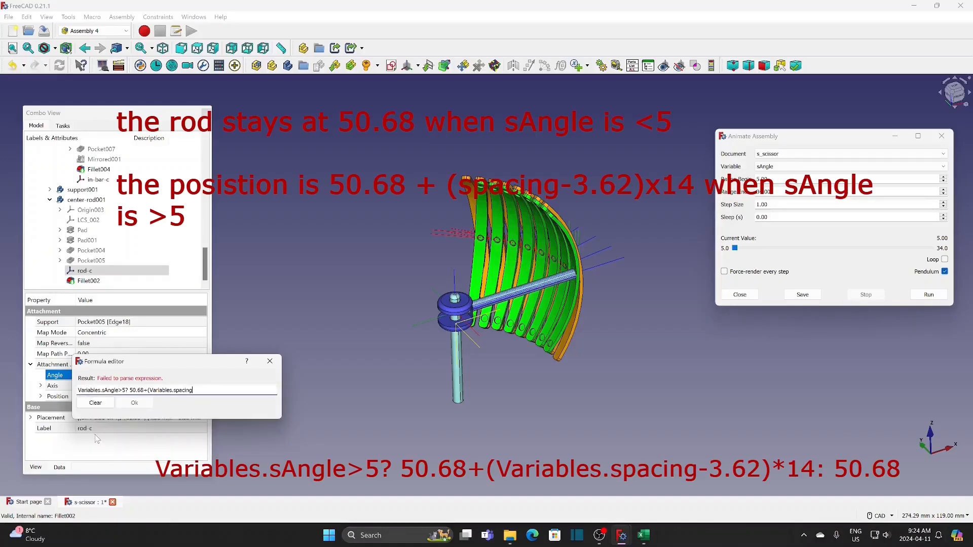
pyautogui.write('-3.62)*14:50.68')
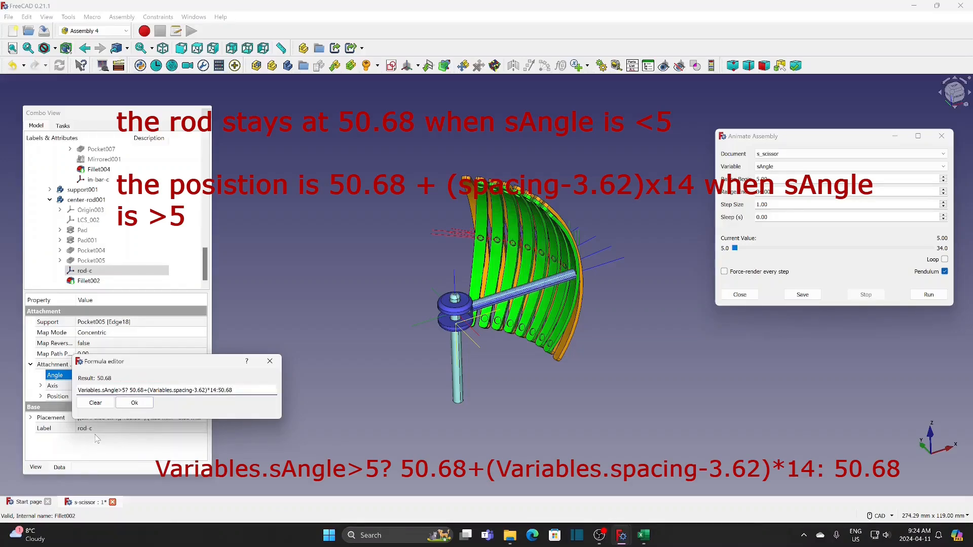
pyautogui.click(135, 403)
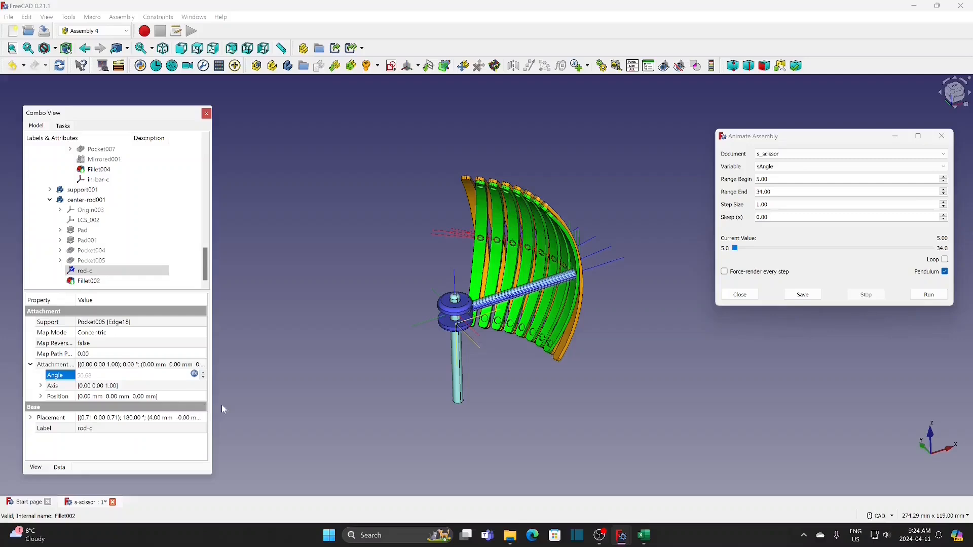
pyautogui.click(239, 409)
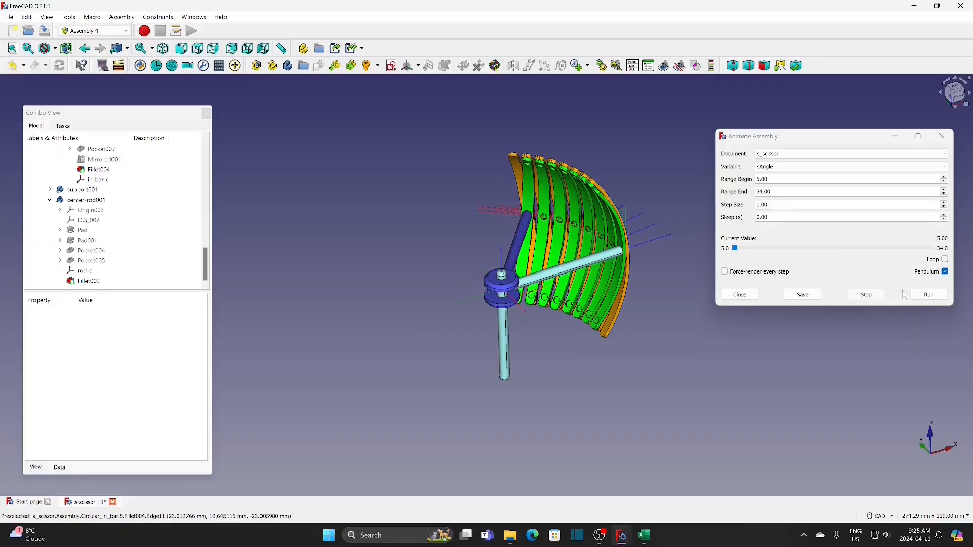
# Run the sAngle animation, watch the center rod follow the scissor from the top view, and stop it
pyautogui.click(929, 295)
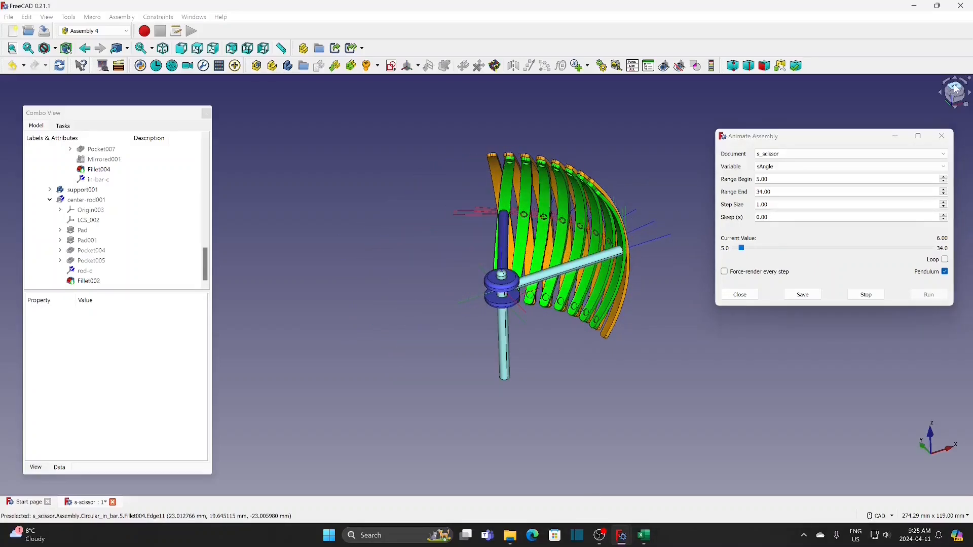
pyautogui.click(956, 88)
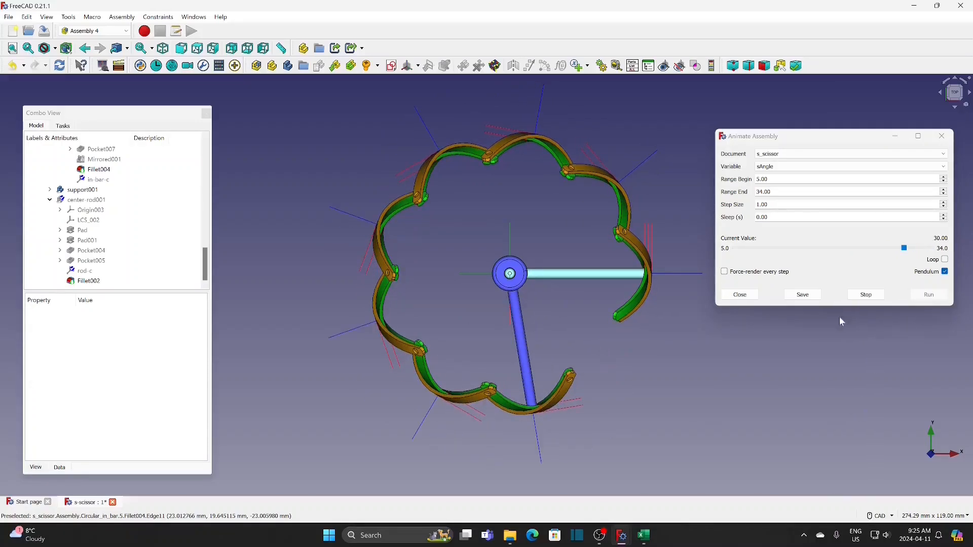
pyautogui.click(867, 295)
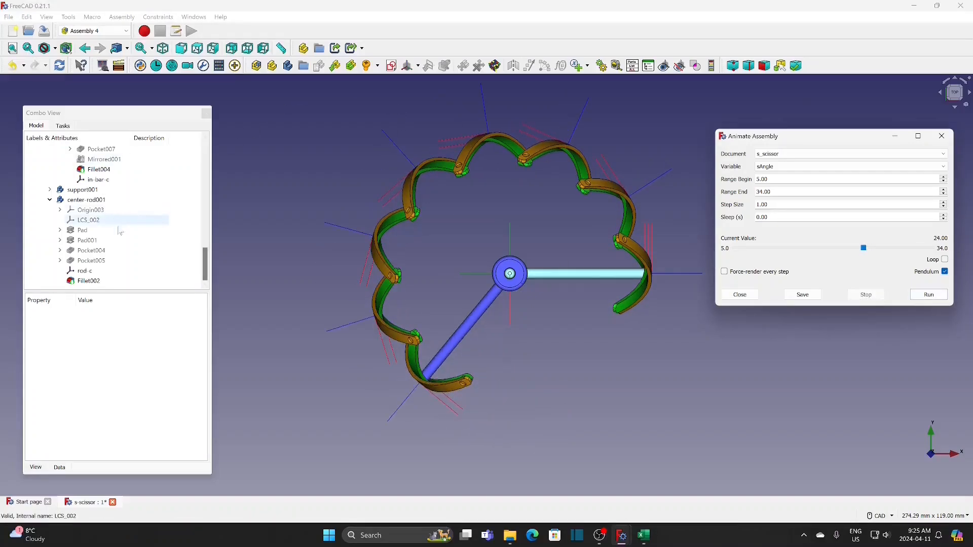
# Hide the coordinate systems still displayed in the assembly, including bar-c of bar002 and in-bar-c of in-bar001
pyautogui.moveTo(206, 273); pyautogui.dragTo(205, 214)
pyautogui.click(99, 201)
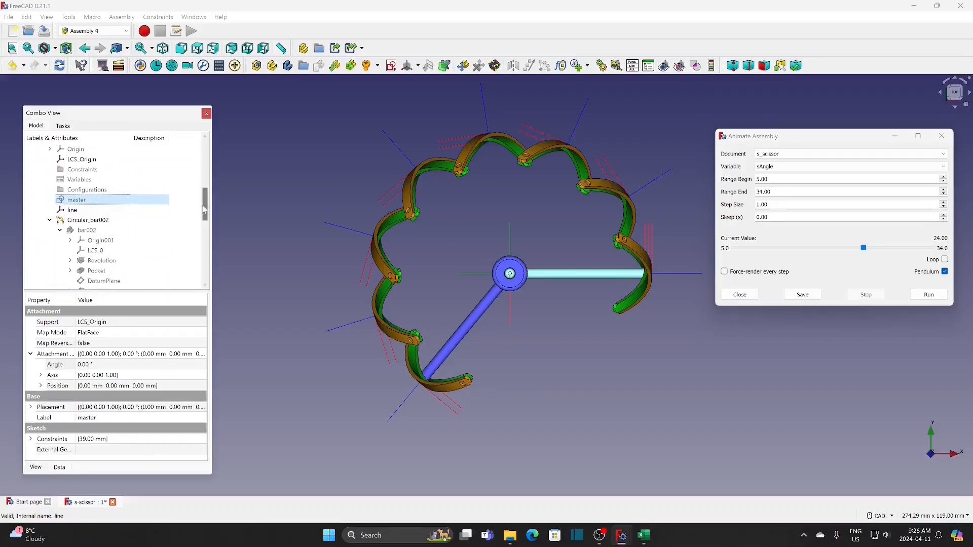
pyautogui.moveTo(206, 215); pyautogui.dragTo(206, 206)
pyautogui.scroll(-5, 207, 213)
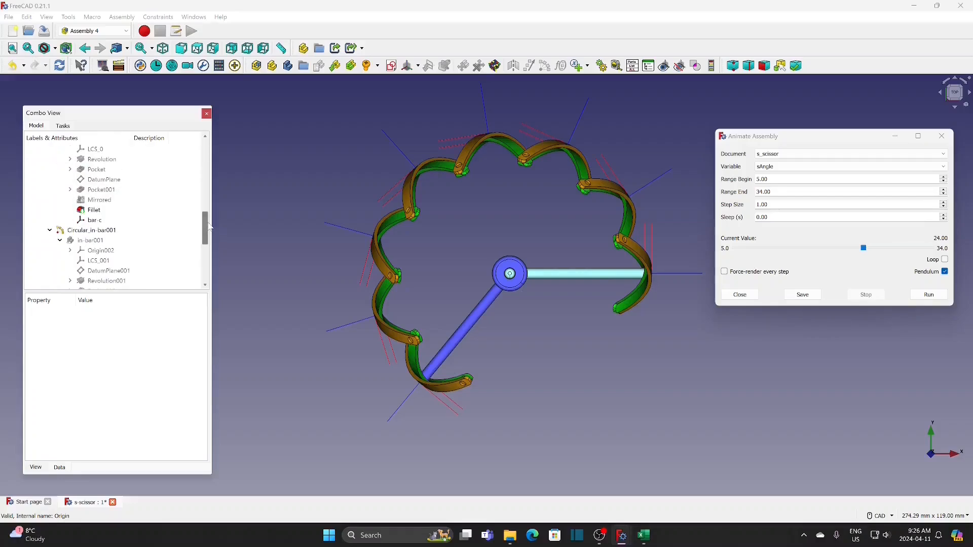
pyautogui.click(133, 221)
pyautogui.moveTo(204, 213); pyautogui.dragTo(201, 246)
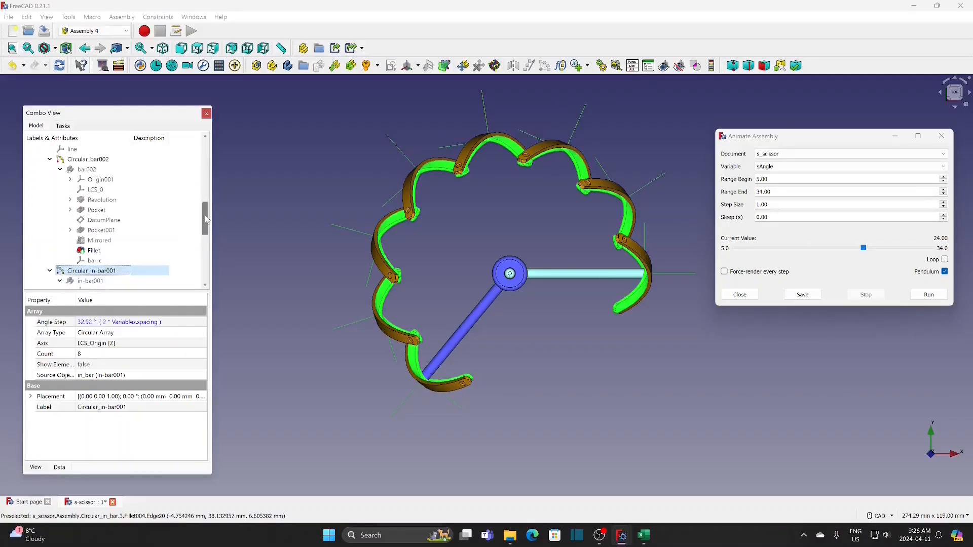
pyautogui.click(152, 242)
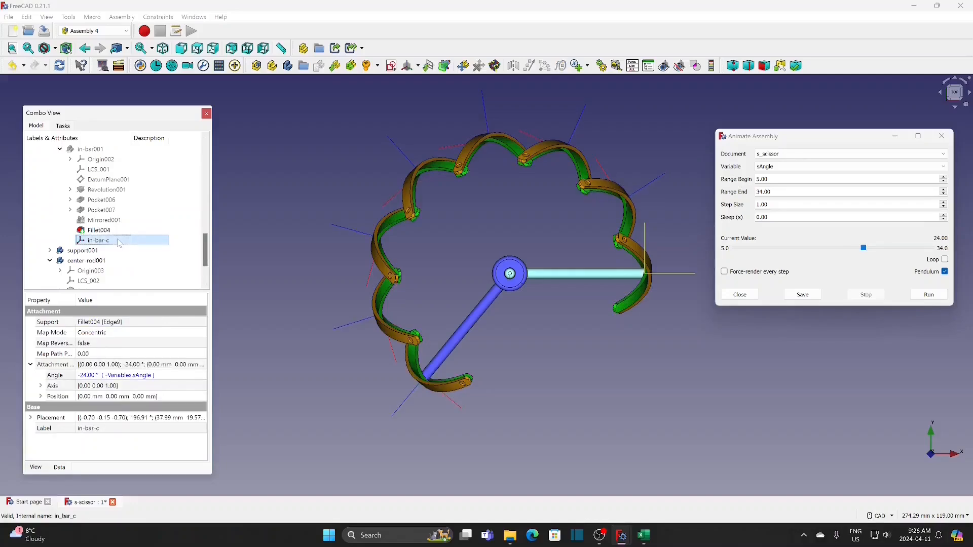
pyautogui.click(292, 260)
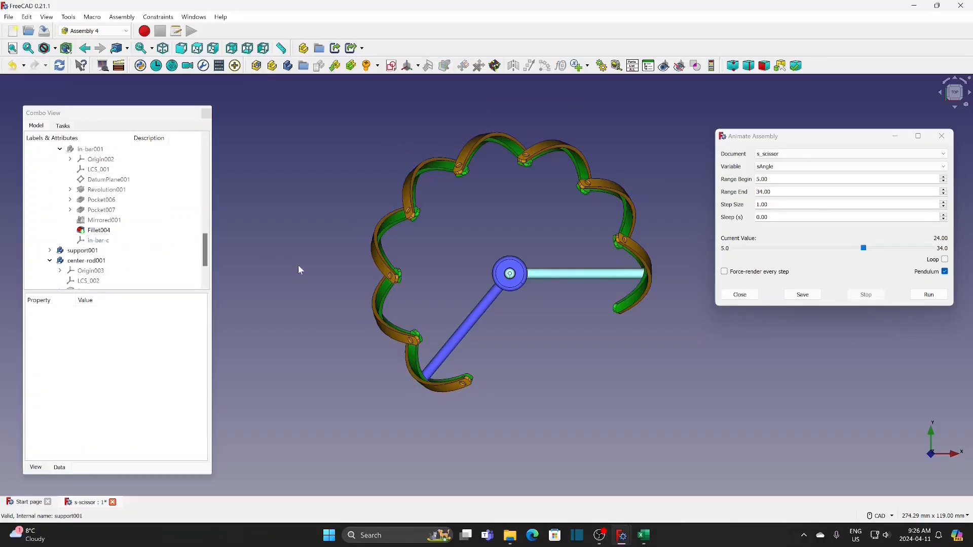
# Run the sAngle animation from 5 to 34 and watch the scissor mechanism from the isometric and right views
pyautogui.click(167, 53)
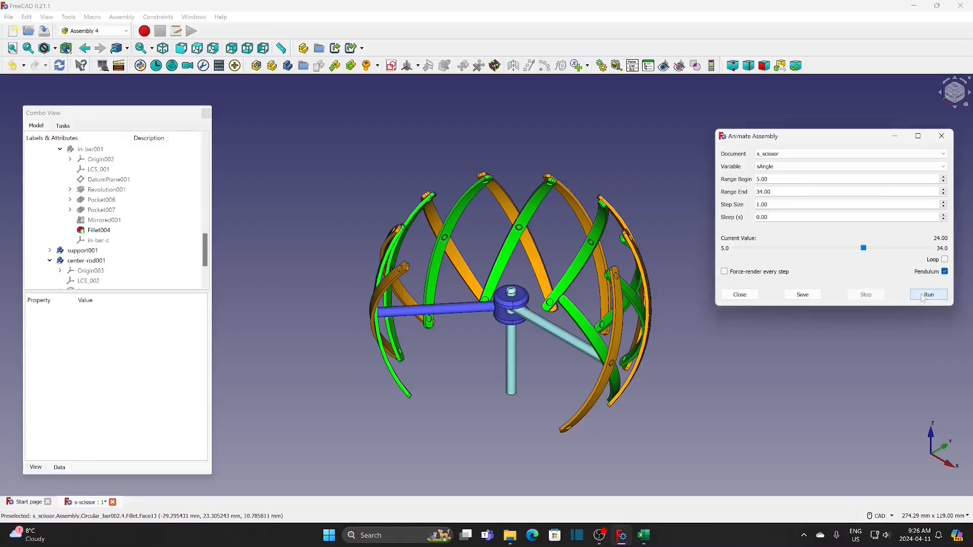
pyautogui.click(924, 296)
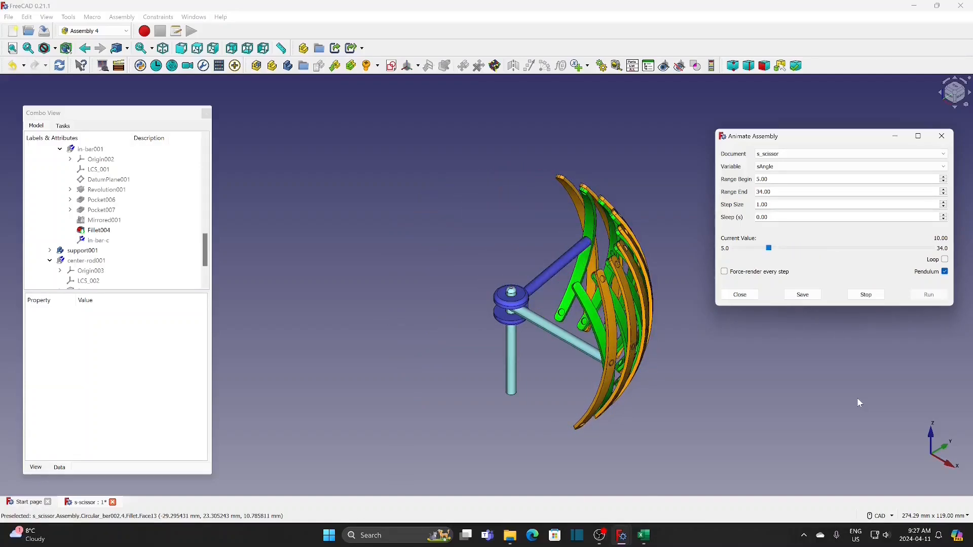
pyautogui.click(213, 49)
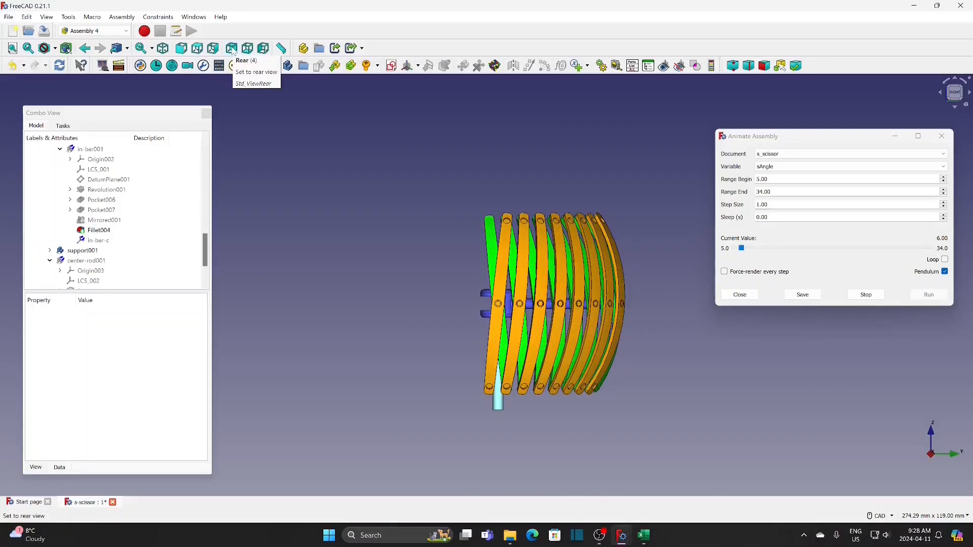
pyautogui.click(164, 49)
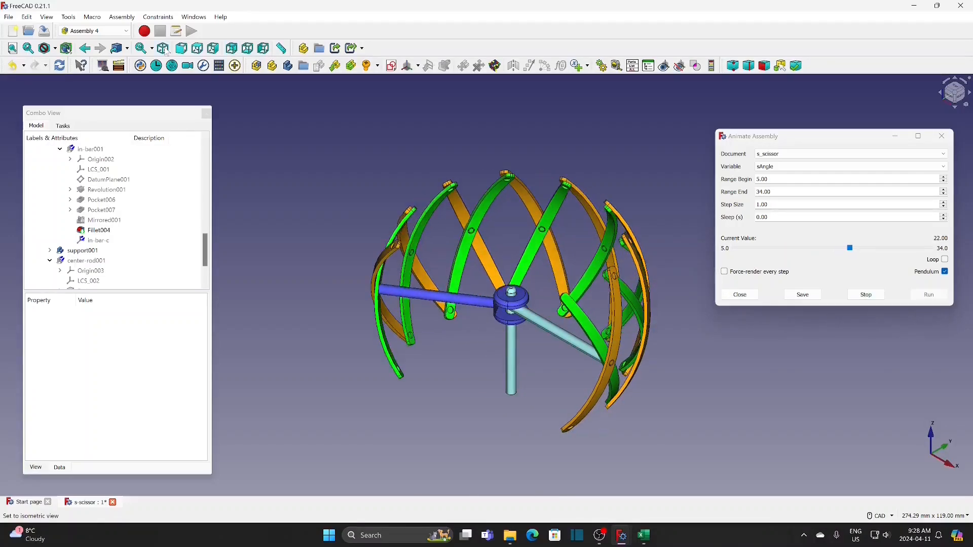